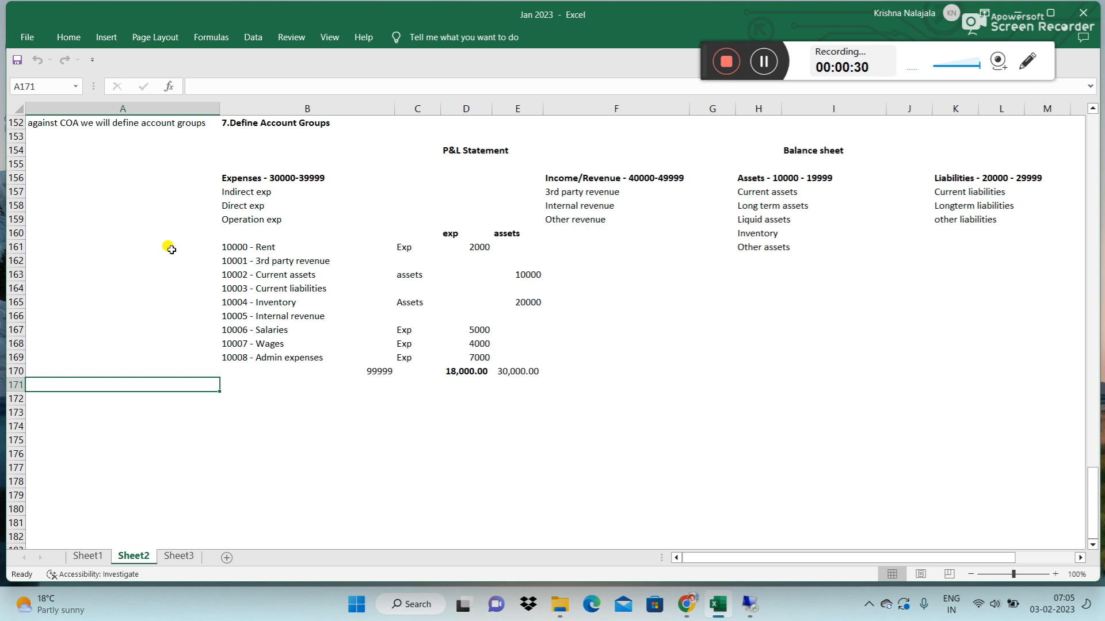
- Review the account group notes on Sheet2 upward from row 171 to the chart of accounts assignment rules in column A
key(Up)
key(Up)
key(Up)
key(Up)
key(Up)
key(Up)
key(Up)
key(Up)
key(Up)
key(Up)
key(Up)
key(Up)
key(Up)
key(Up)
key(Up)
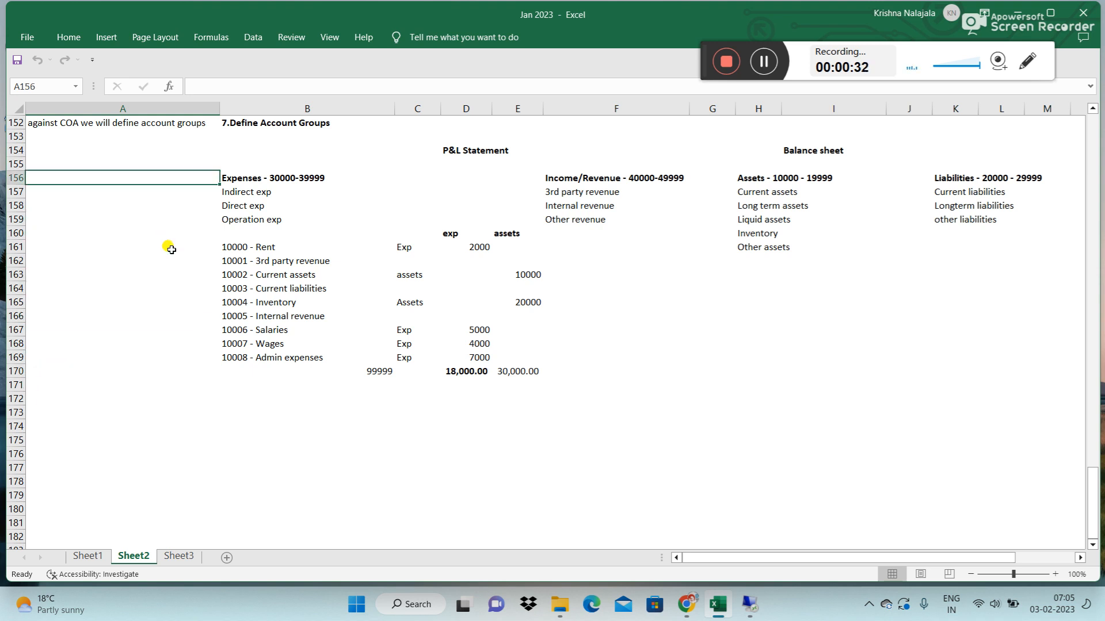
key(Up)
key(Up)
key(Up)
key(Up)
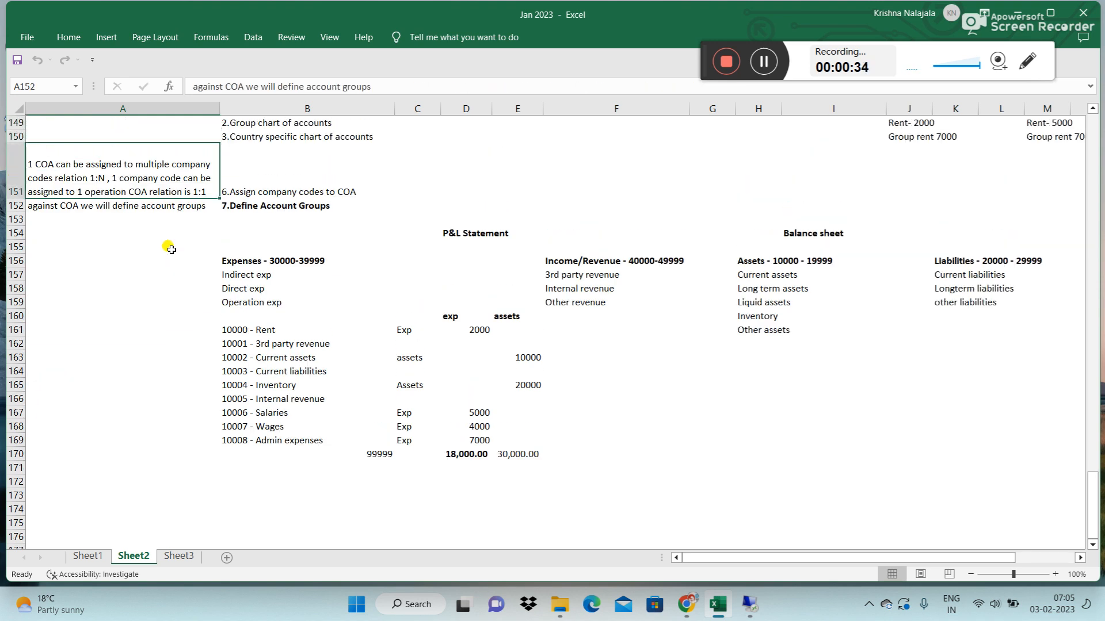
- Examine the P&L Statement section and the expense groups listed under the Expenses heading
key(Down)
key(Down)
key(Right)
key(Right)
key(Right)
key(Down)
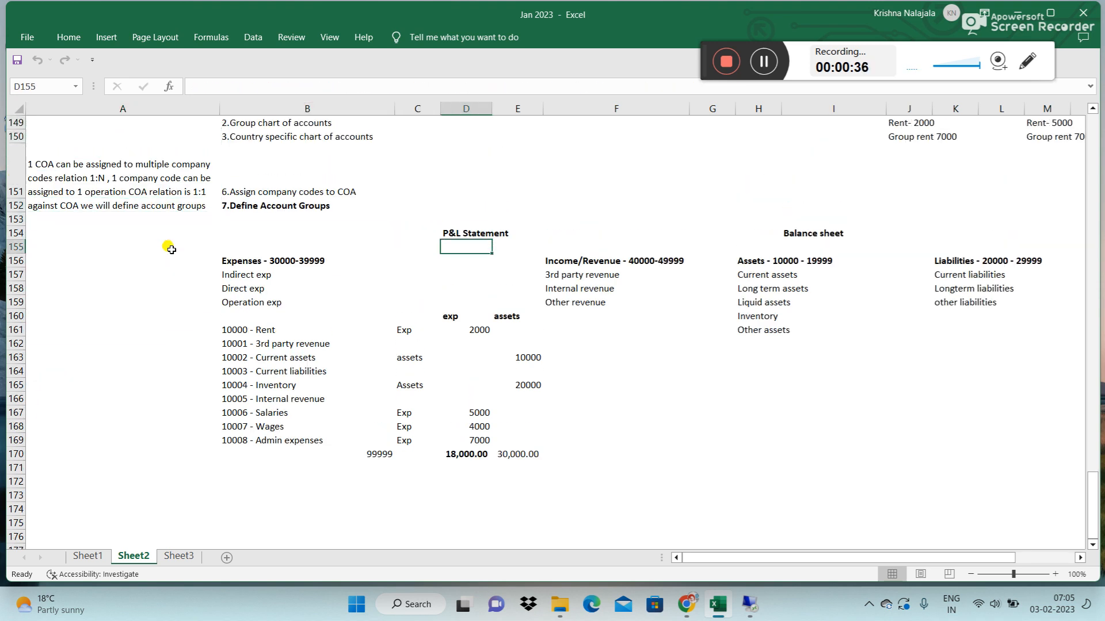
key(Down)
key(Left)
key(Left)
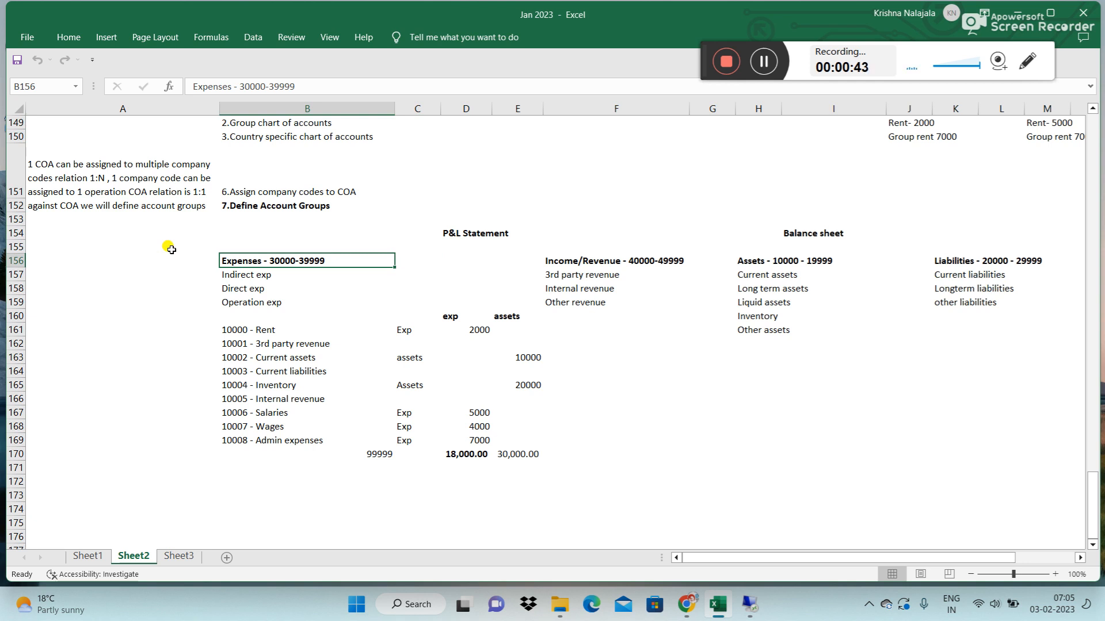
key(Down)
key(Down)
key(Down)
key(Down)
key(Up)
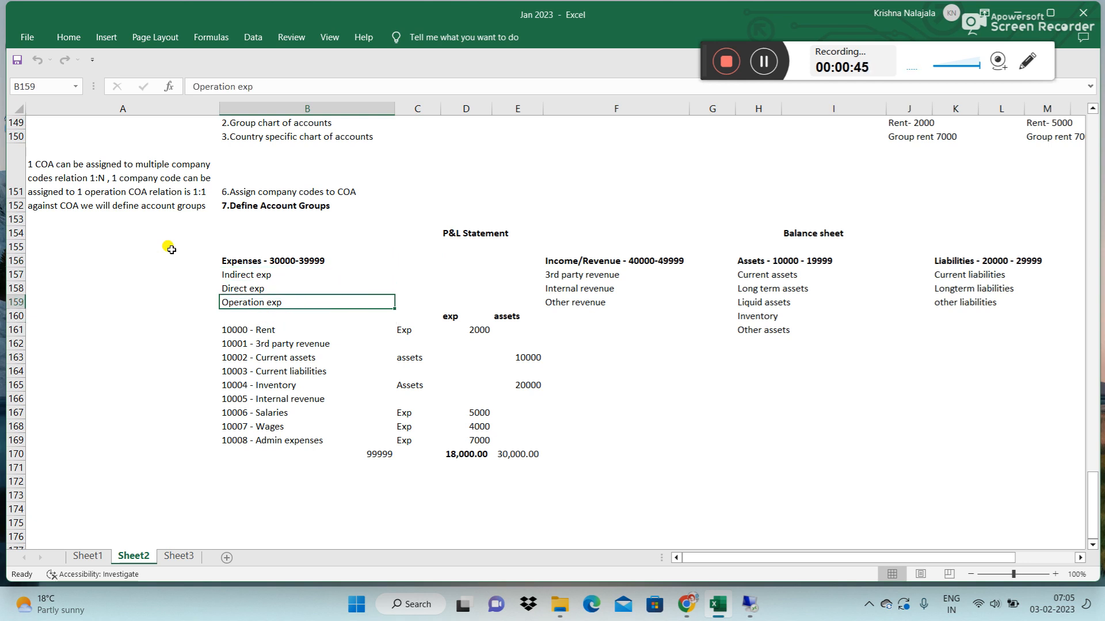
key(Up)
key(Up)
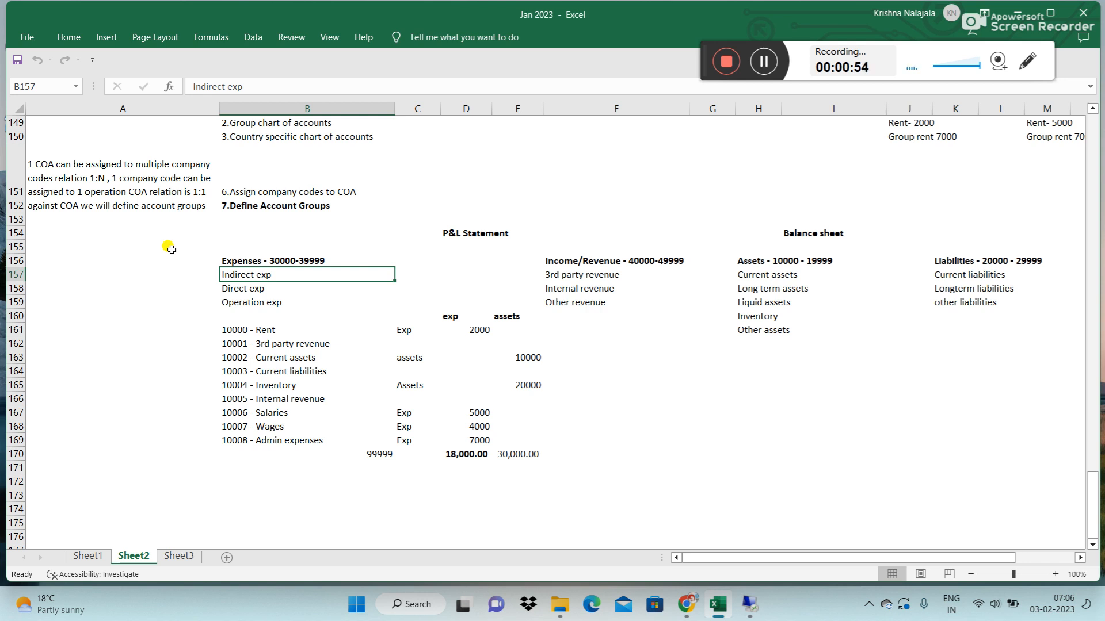
key(Up)
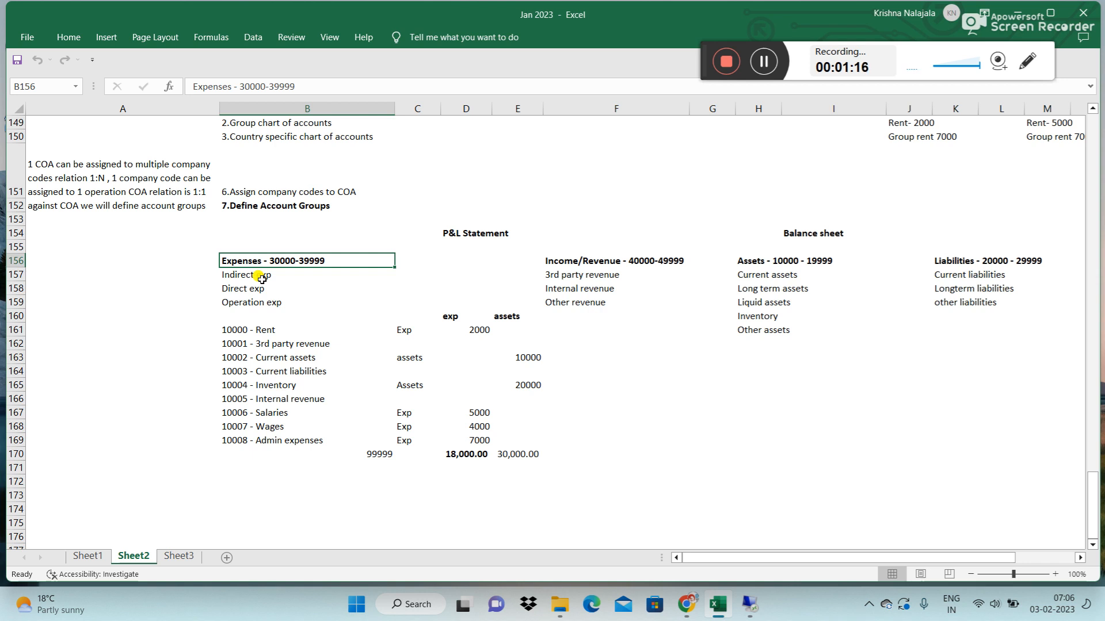
- Add the heading "8.Define retained earnings accounts" in cell B171 and make it bold
click(230, 470)
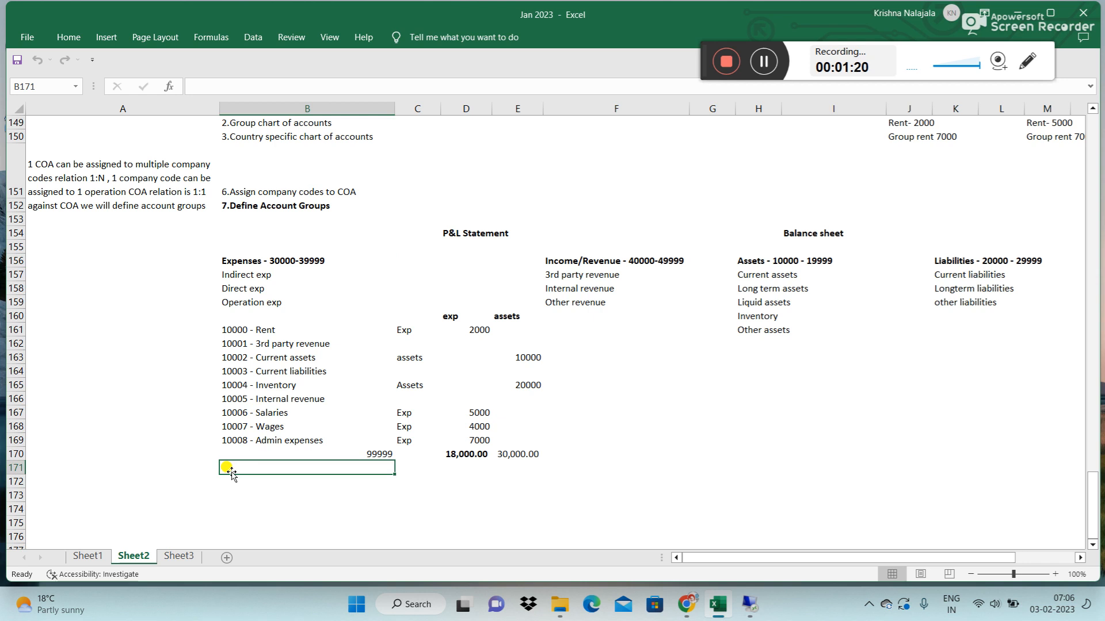
text(8.Define ret)
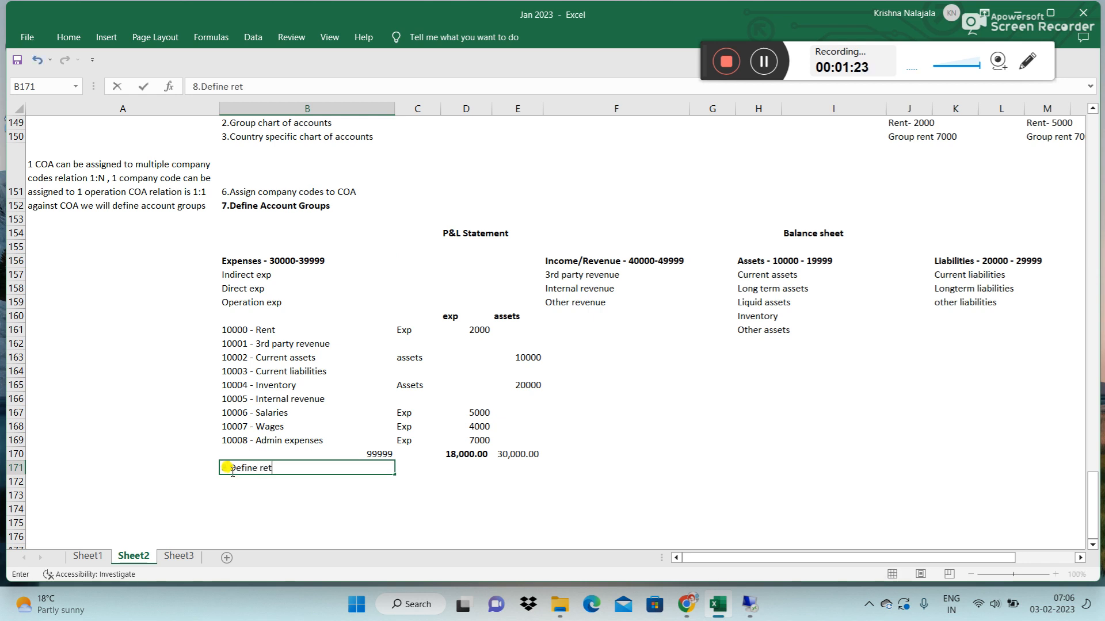
text(ained earning)
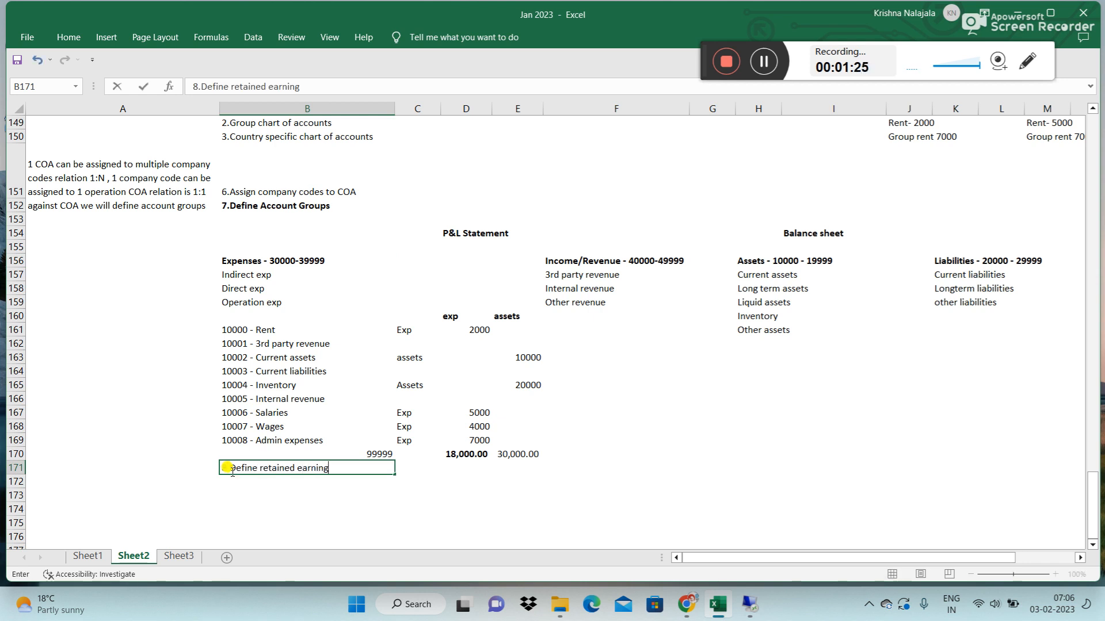
text(s accounts)
key(Return)
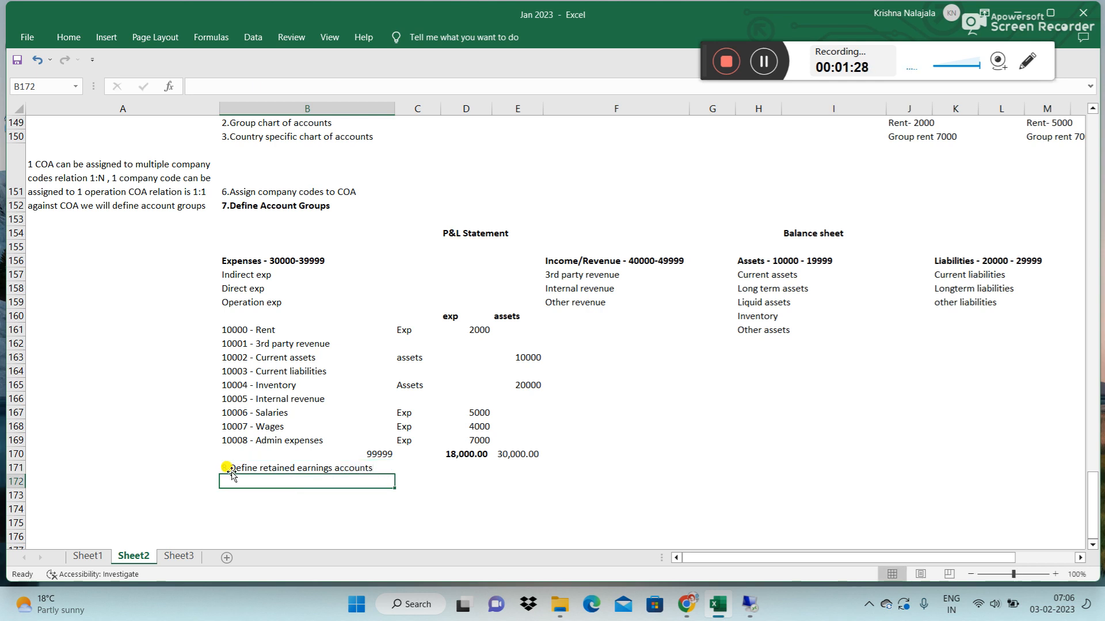
click(232, 470)
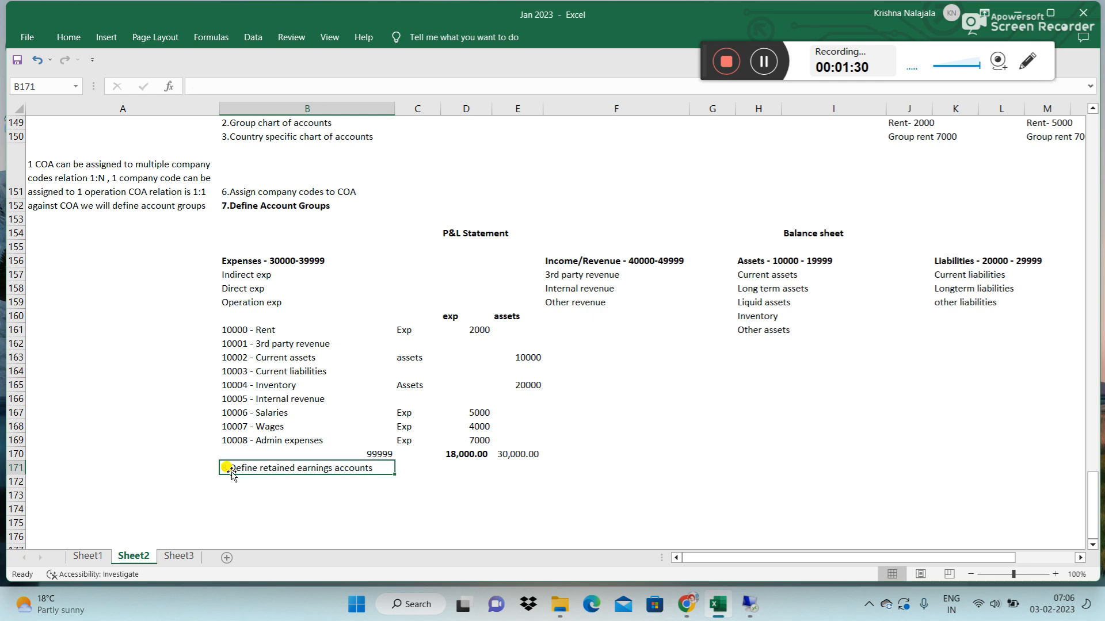
click(231, 471)
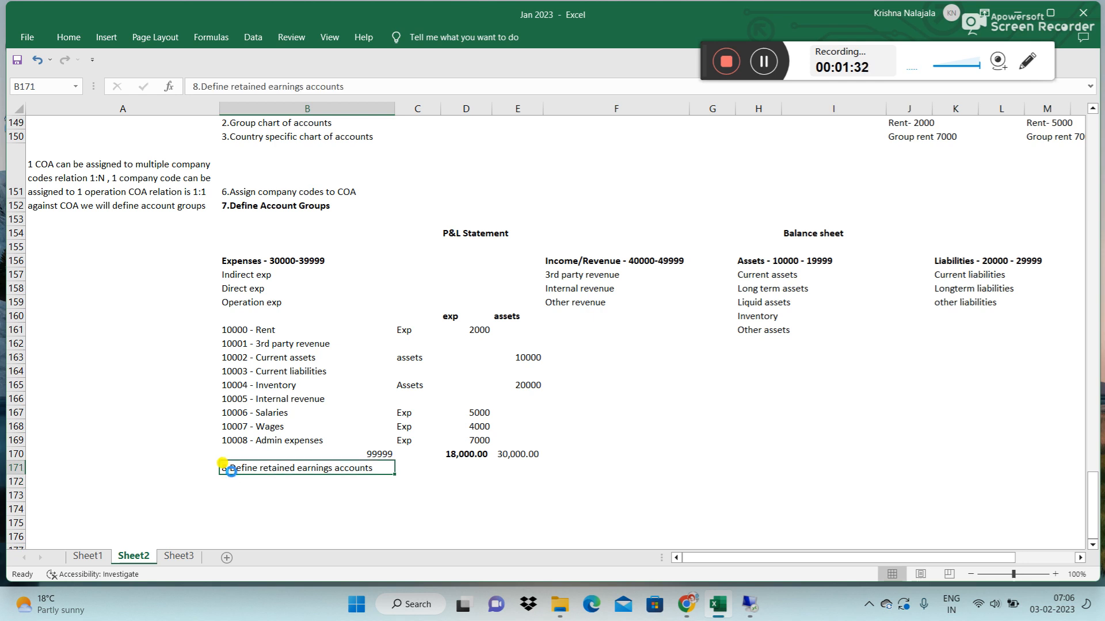
key(ctrl+b)
key(Return)
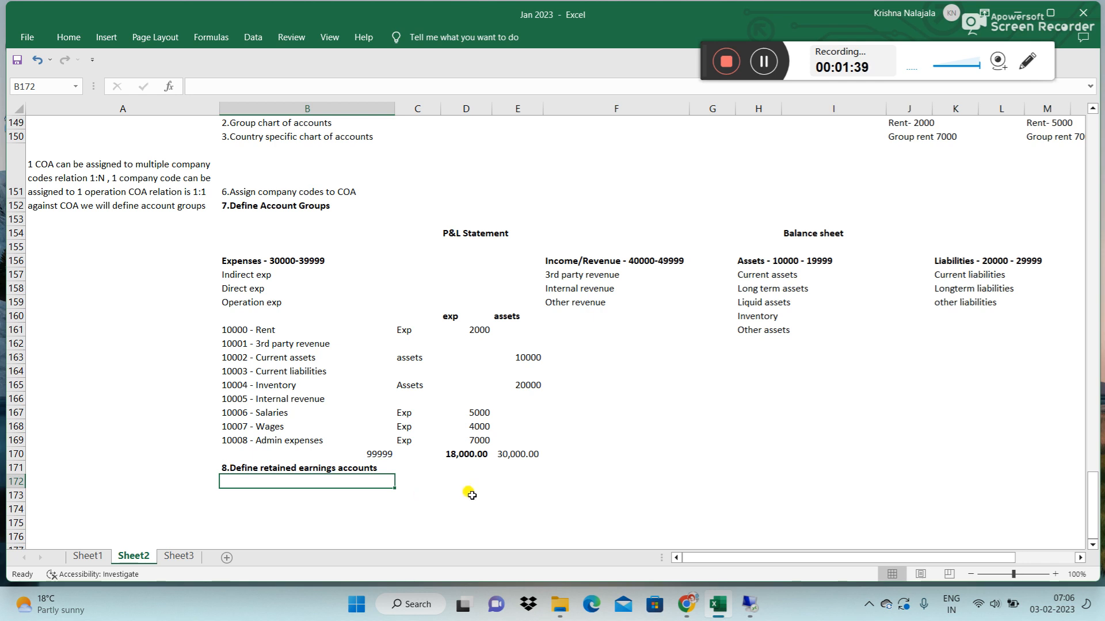
- Start the retained earnings description in cell B172 with "It is define against your COA"
text(IT is)
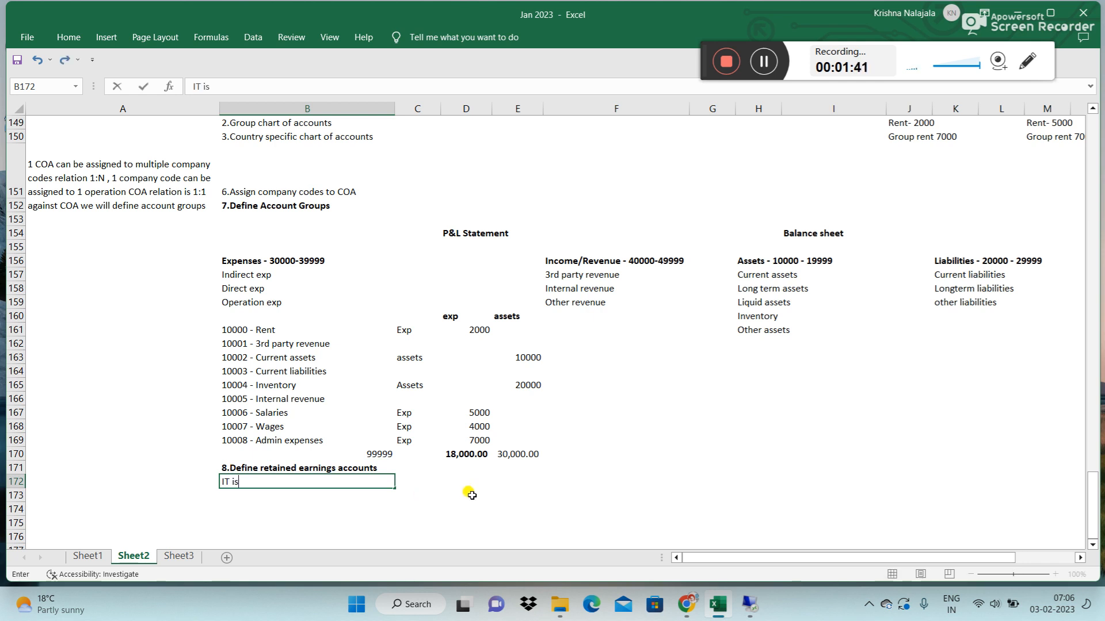
key(BackSpace)
key(BackSpace)
key(BackSpace)
key(BackSpace)
key(BackSpace)
text(t is define ag)
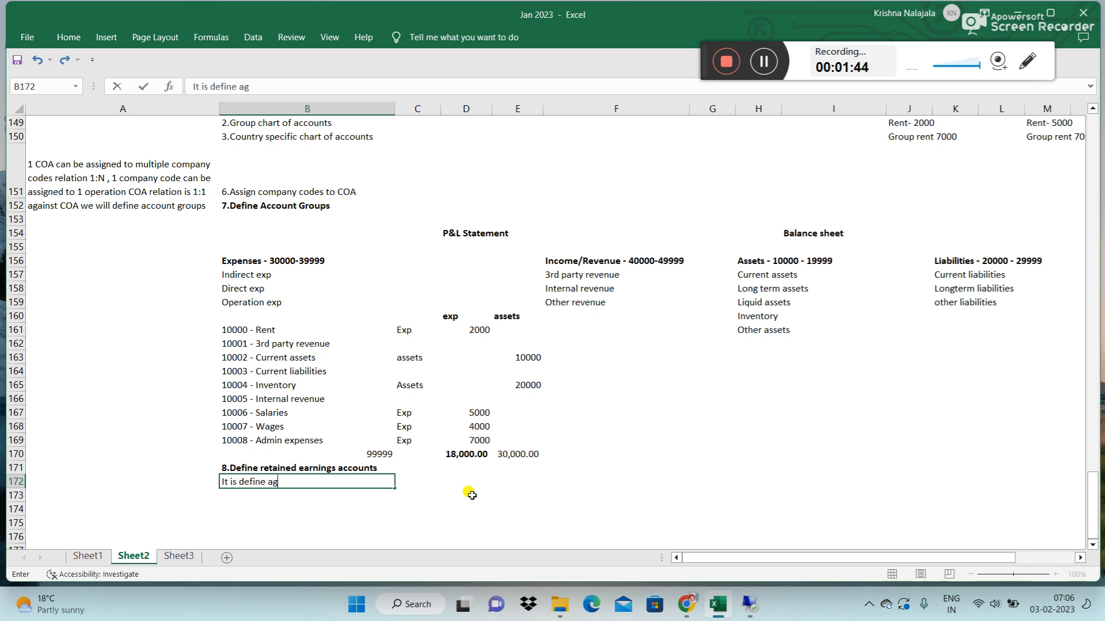
text(ainst your COA)
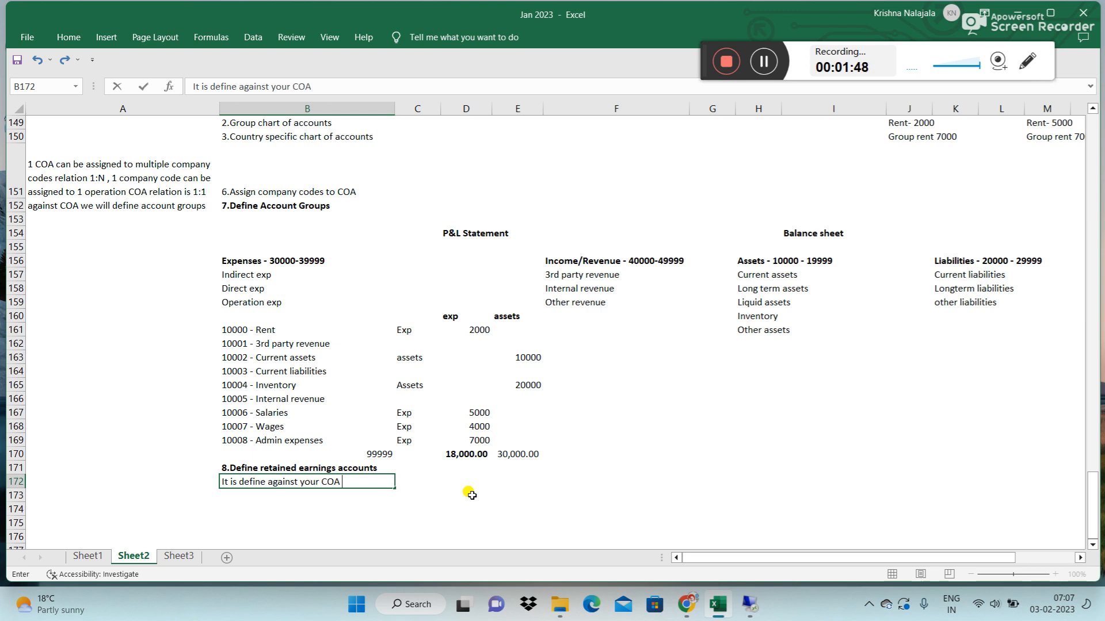
- Complete B172 with " , It carries the net profit or loss at the fiscal year end to the balance sheet under owners equity or captial"
text( , It carries the)
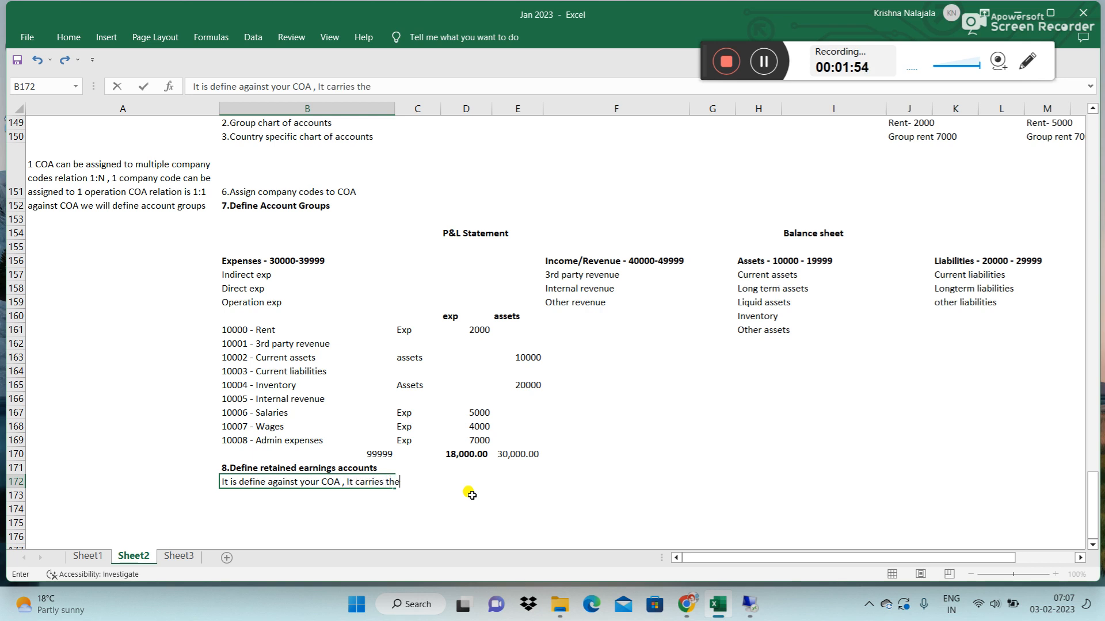
text( net profit or loss)
text( at )
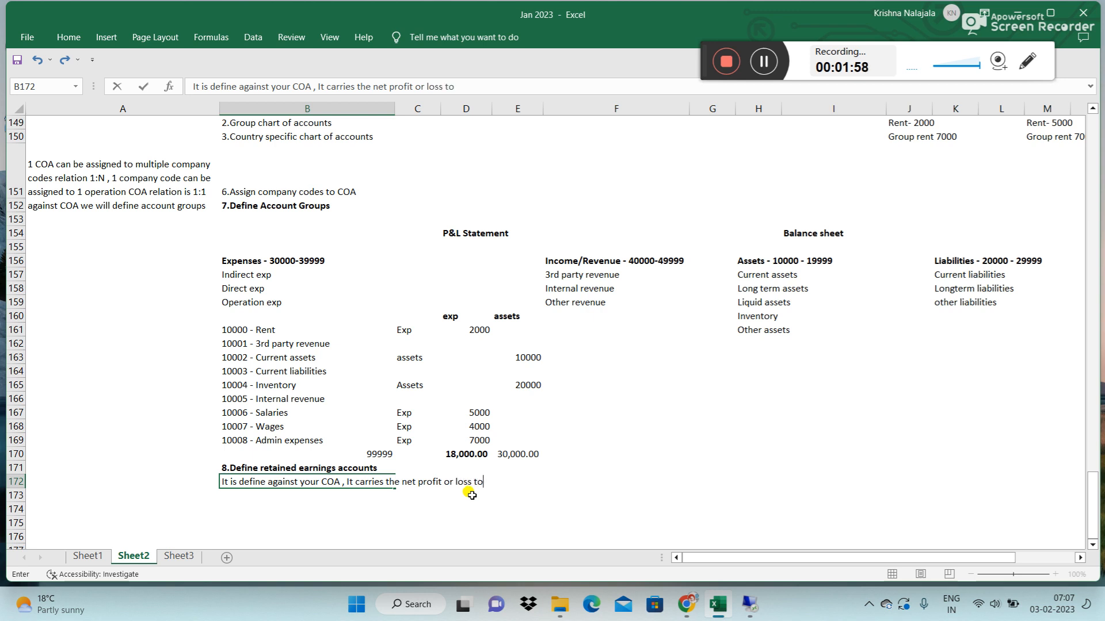
text(the fiscal year )
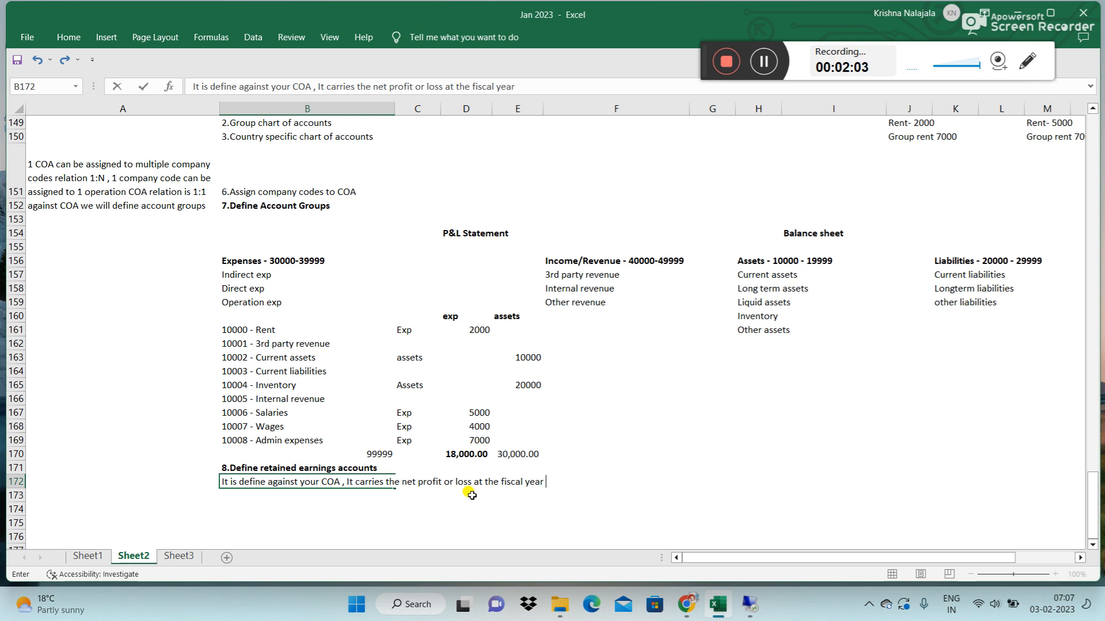
text(end to the balance sheet under )
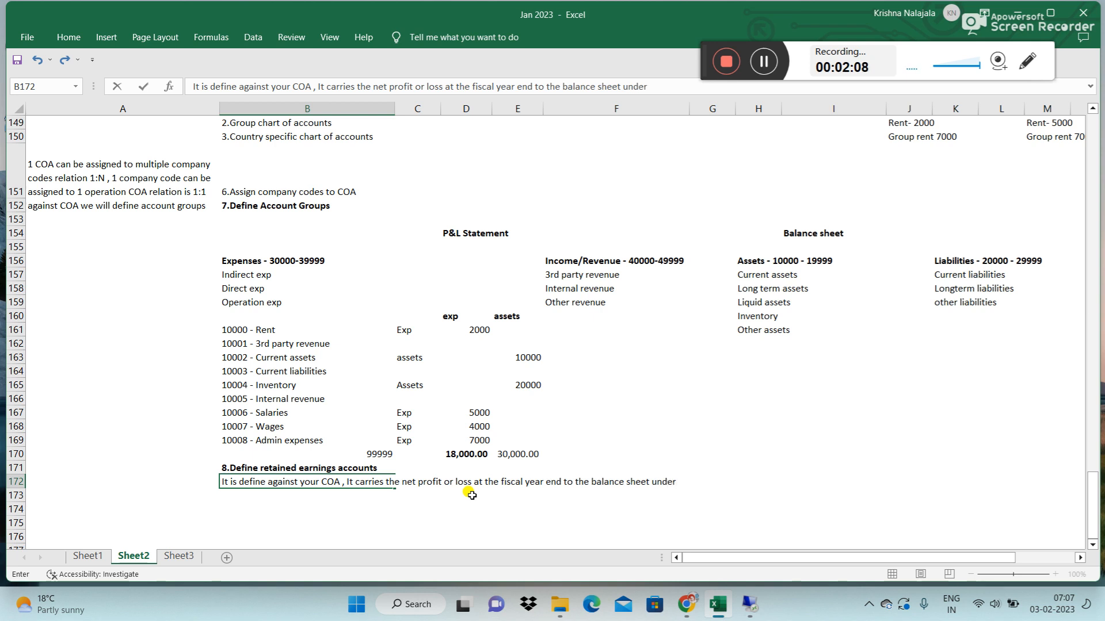
text(owners equity or captial)
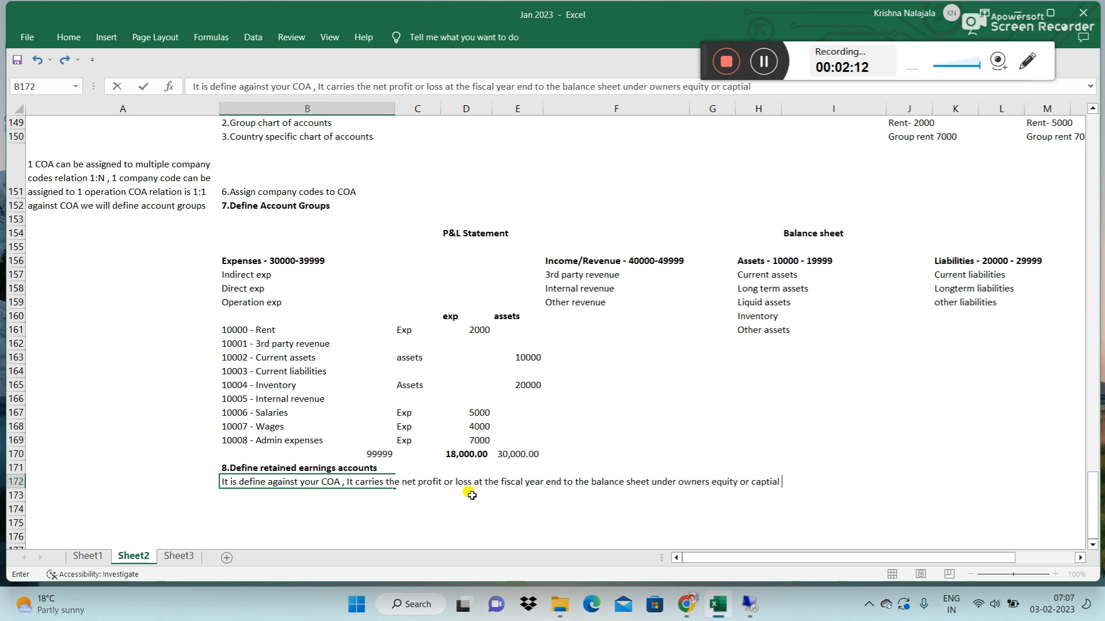
key(Return)
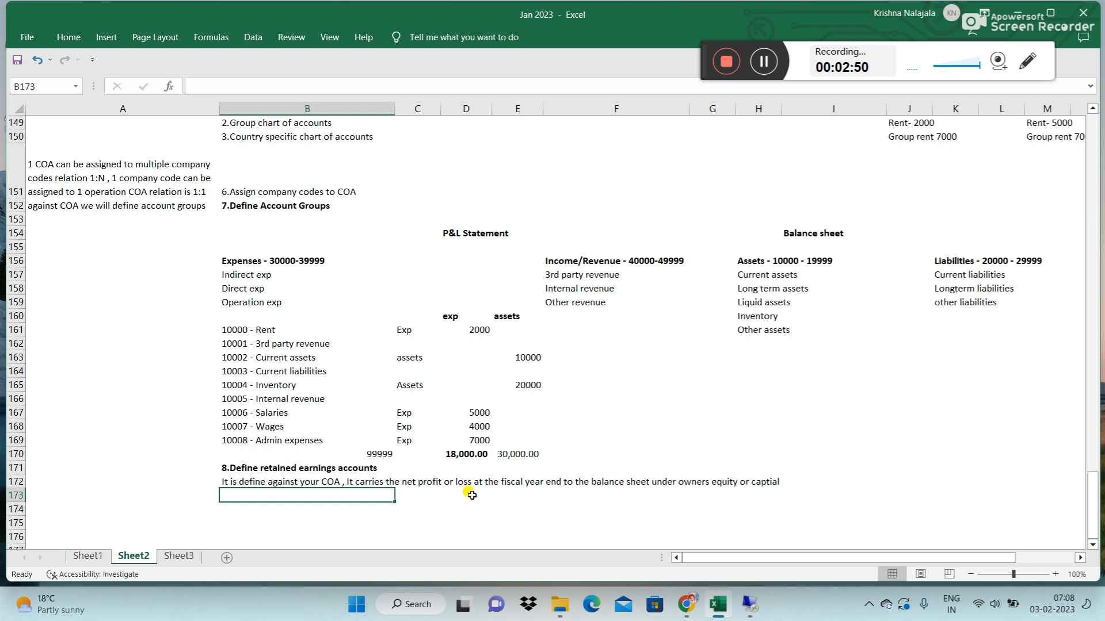
key(Down)
key(Down)
key(Down)
key(Down)
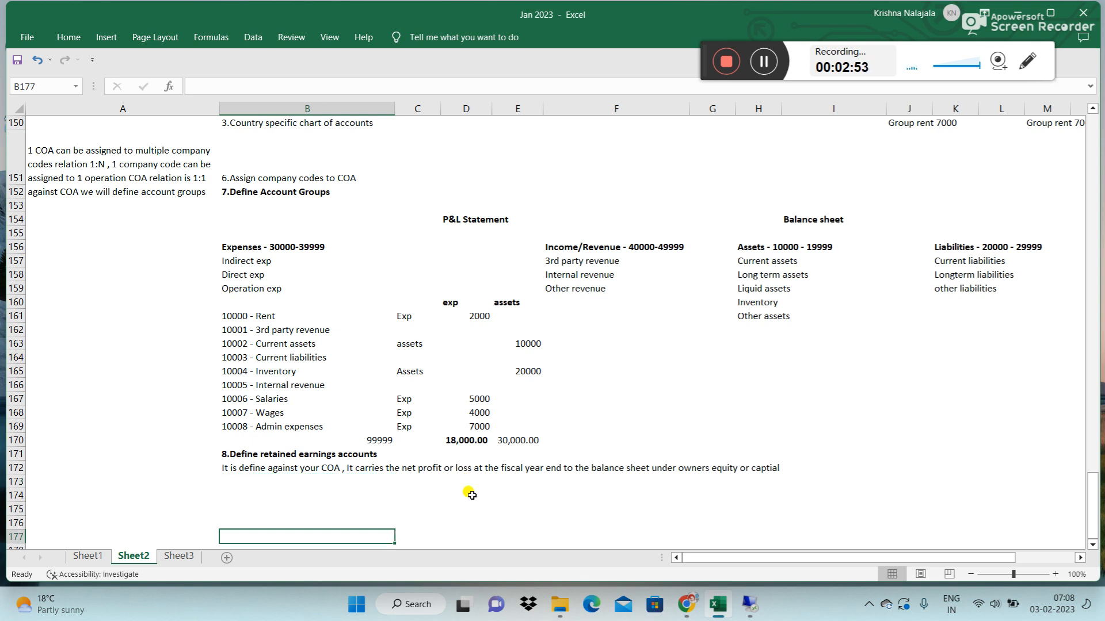
key(Down)
key(Down)
key(Down)
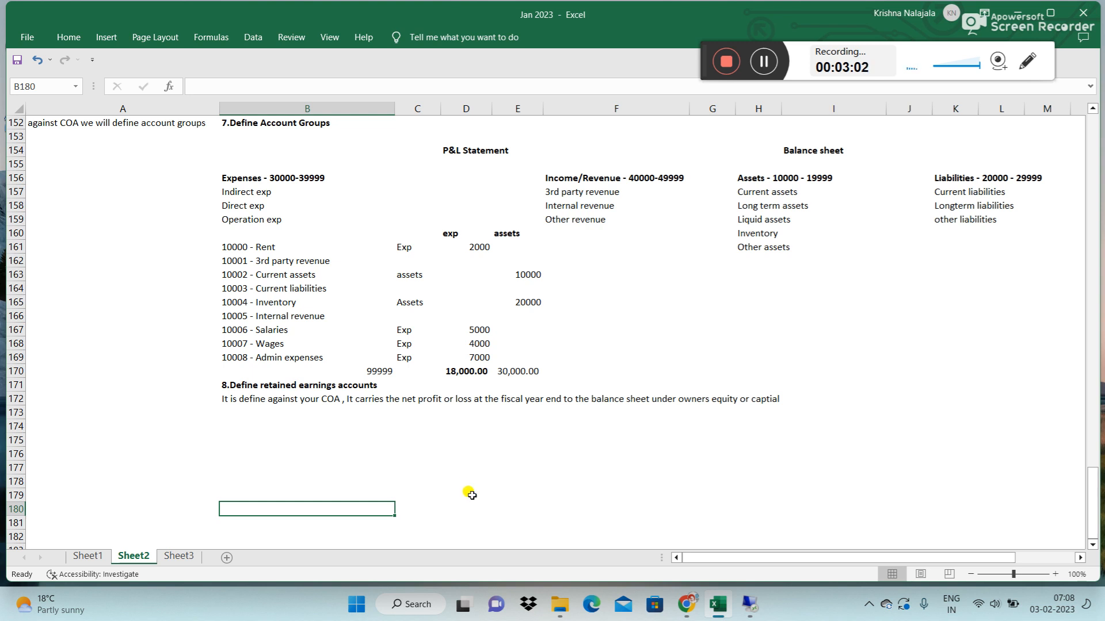
- Add the note "This is balance sheet account" in cell B173 below the retained earnings description
click(252, 385)
click(242, 413)
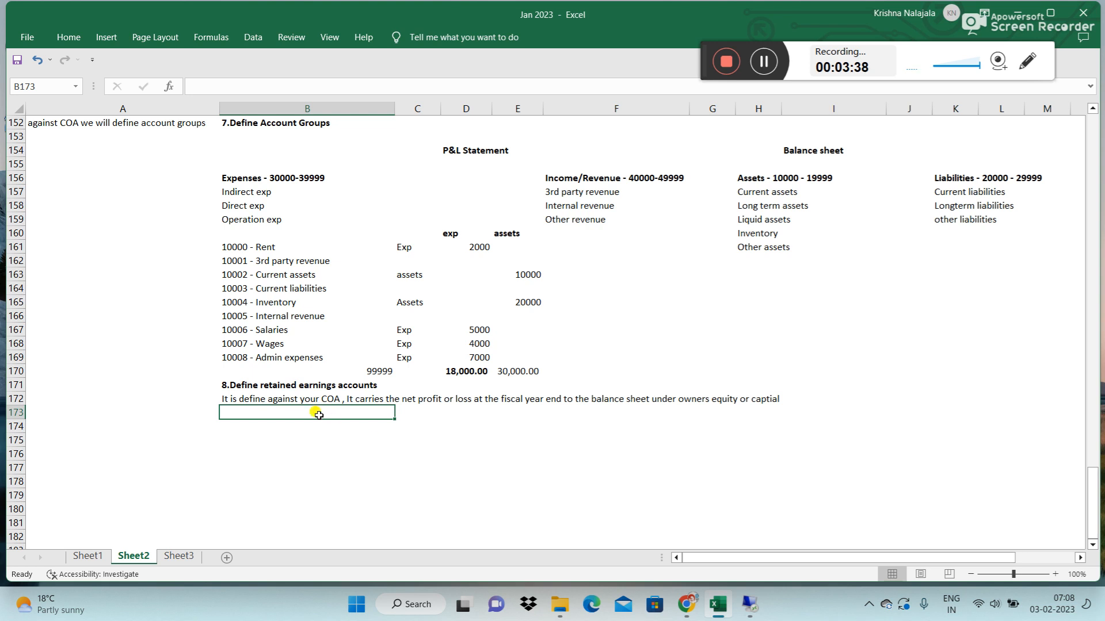
text(This)
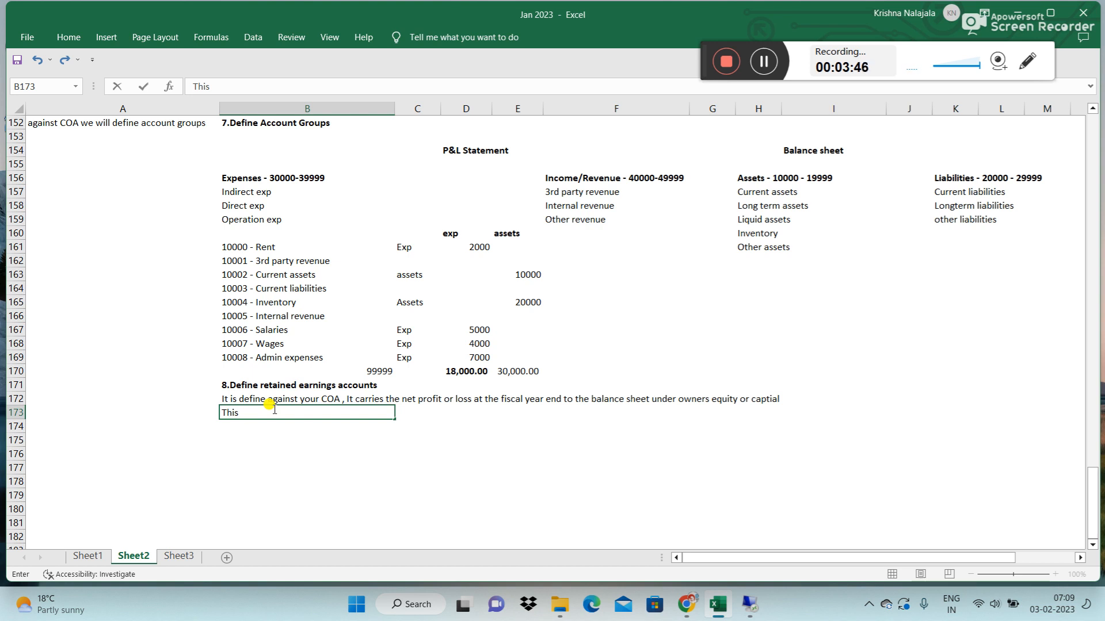
text(is balance sheet account)
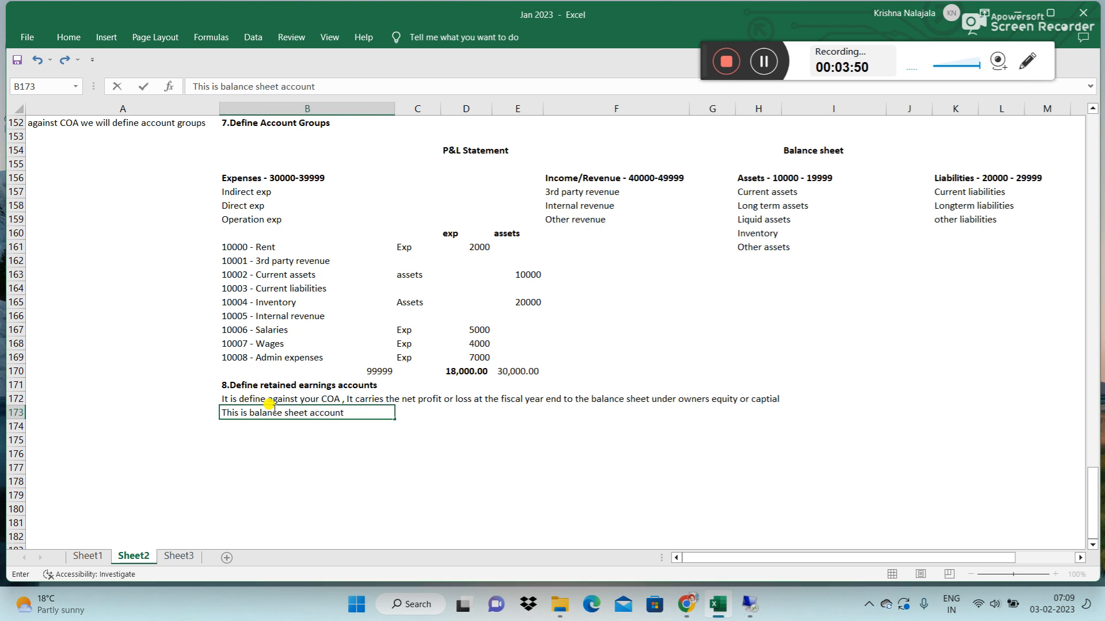
key(Return)
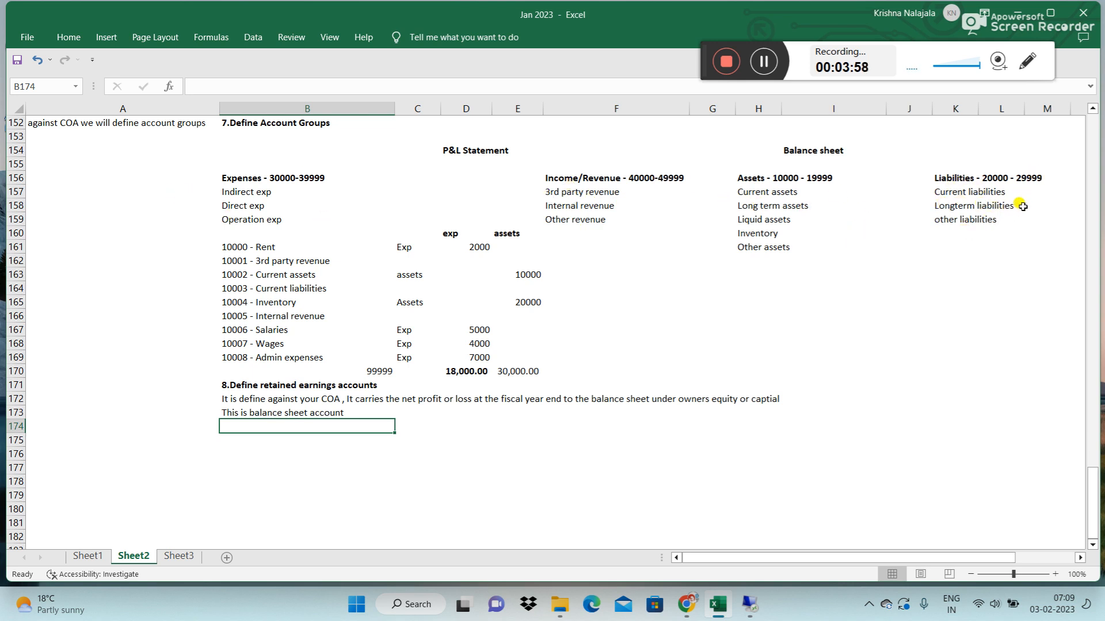
- Examine the number range in the Liabilities heading and the retained earnings description in row 172
click(970, 179)
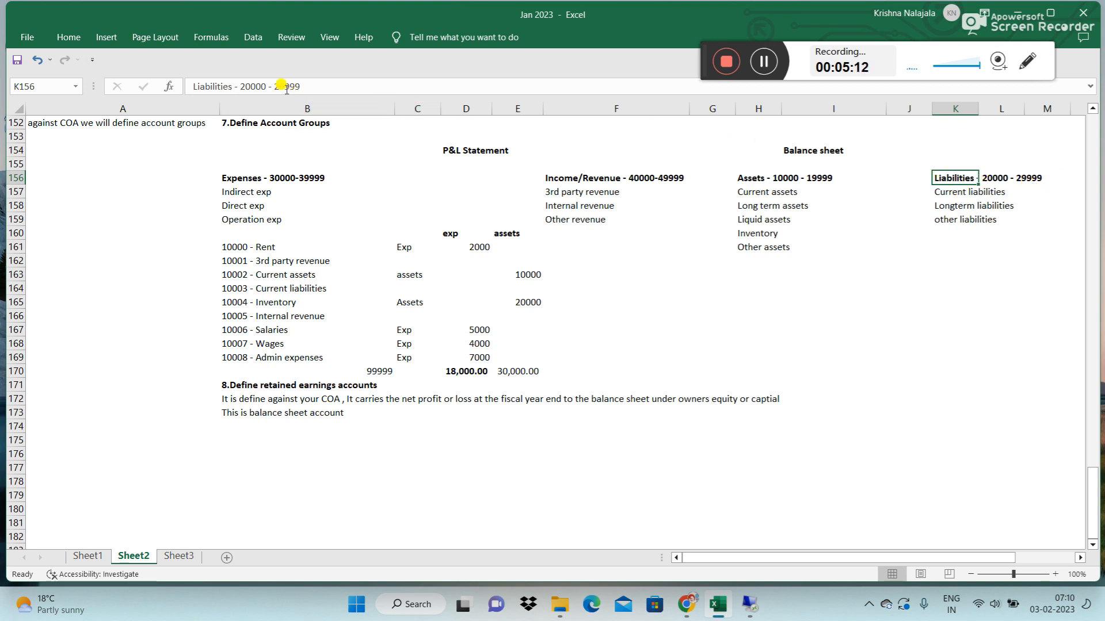
drag(300, 86, 274, 86)
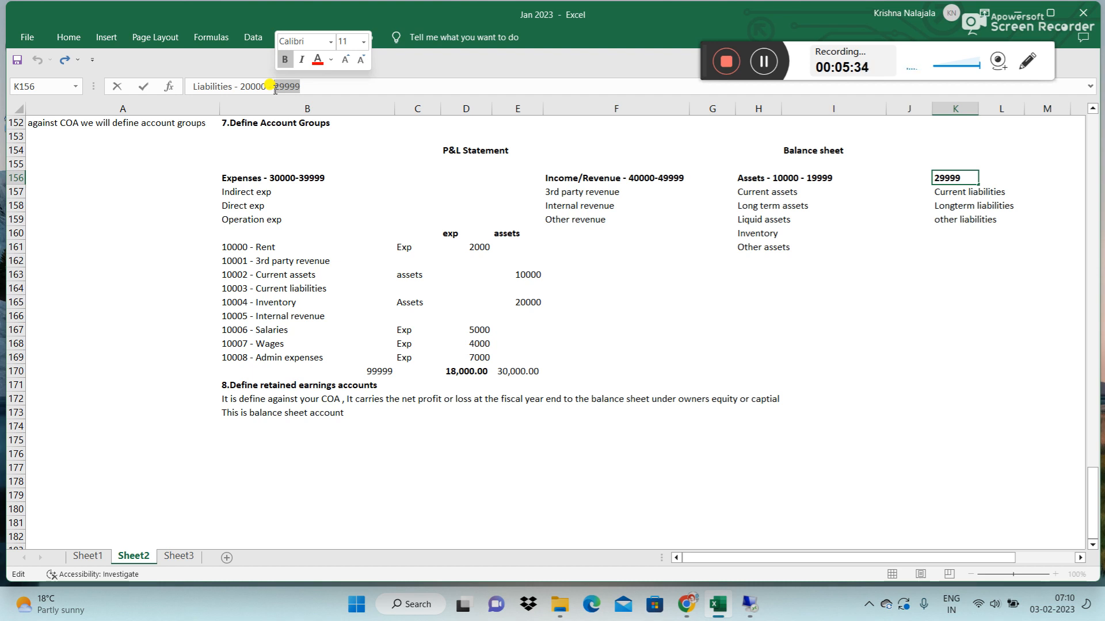
key(Escape)
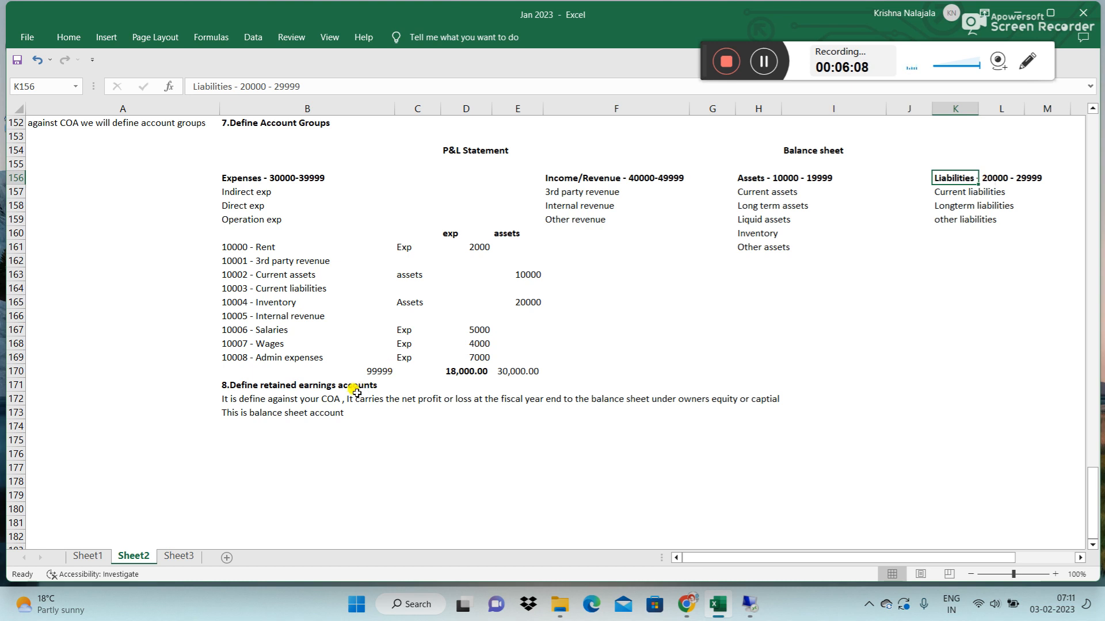
click(16, 398)
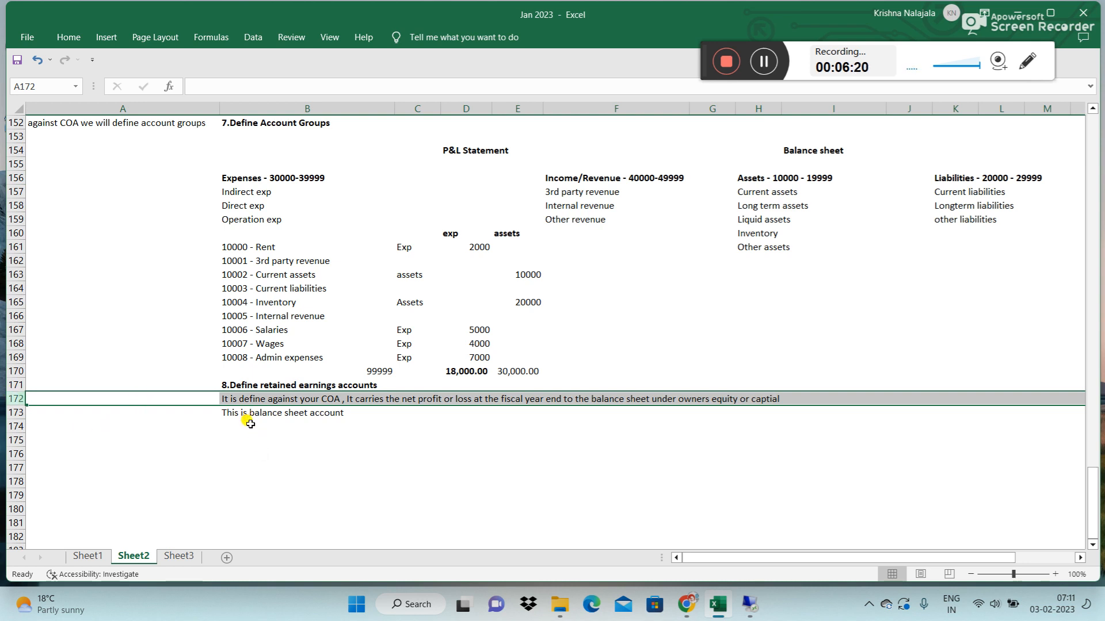
- Add the question "how many retained earnings accoutns can be created under a COA ?" in cell B174
click(251, 425)
text(how m)
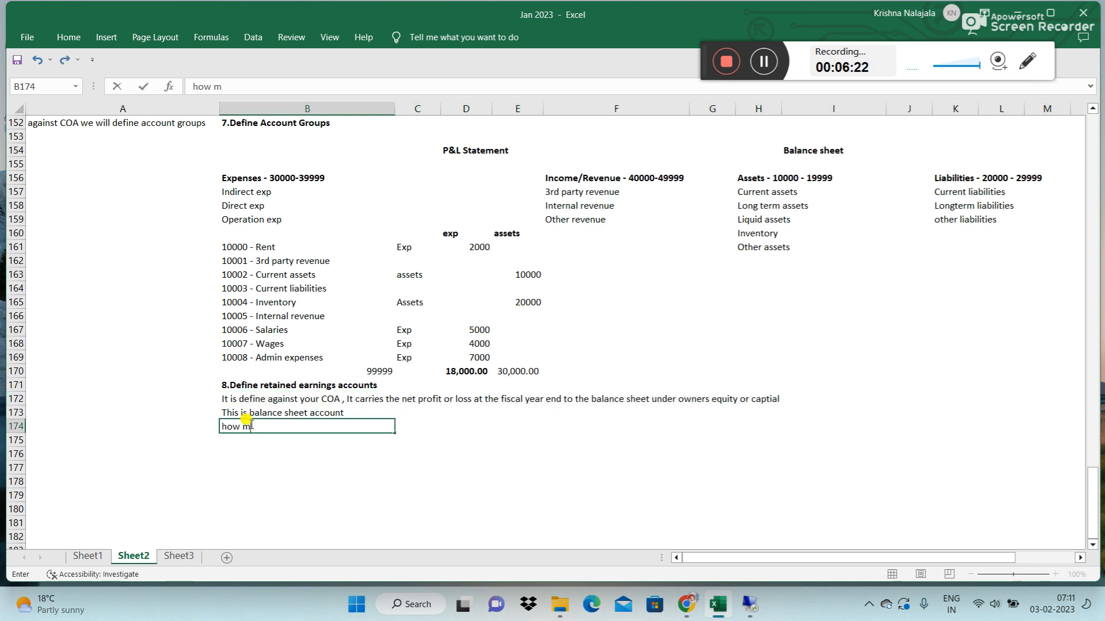
text(any retaiined)
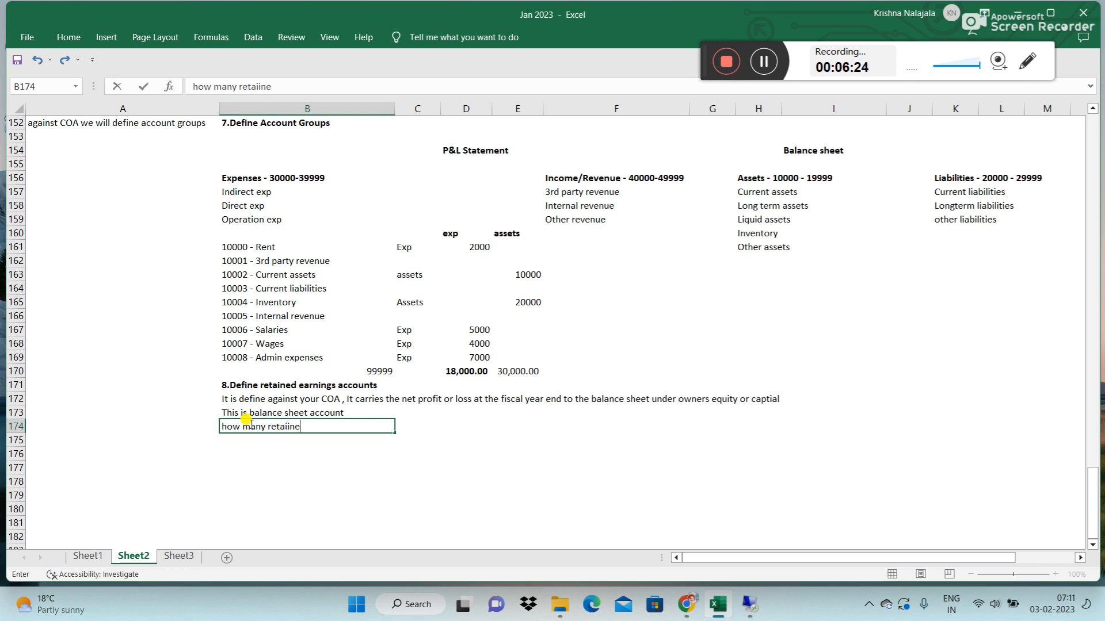
key(BackSpace)
key(BackSpace)
key(BackSpace)
key(BackSpace)
key(BackSpace)
text(ned eargnigs)
key(BackSpace)
key(BackSpace)
key(BackSpace)
key(BackSpace)
key(BackSpace)
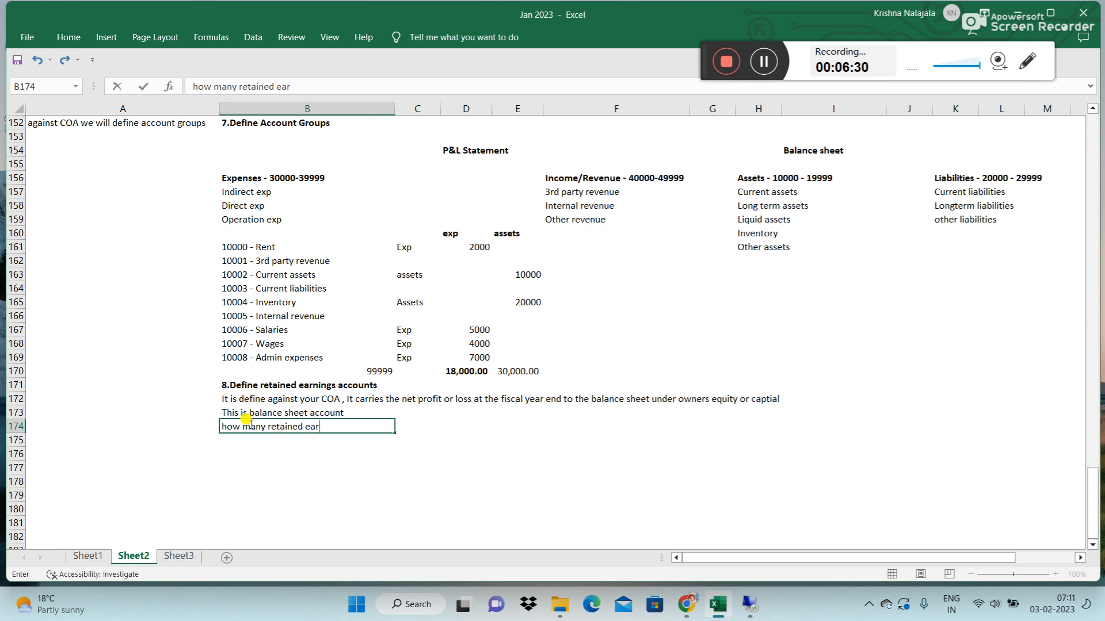
text(nings accoutns can be )
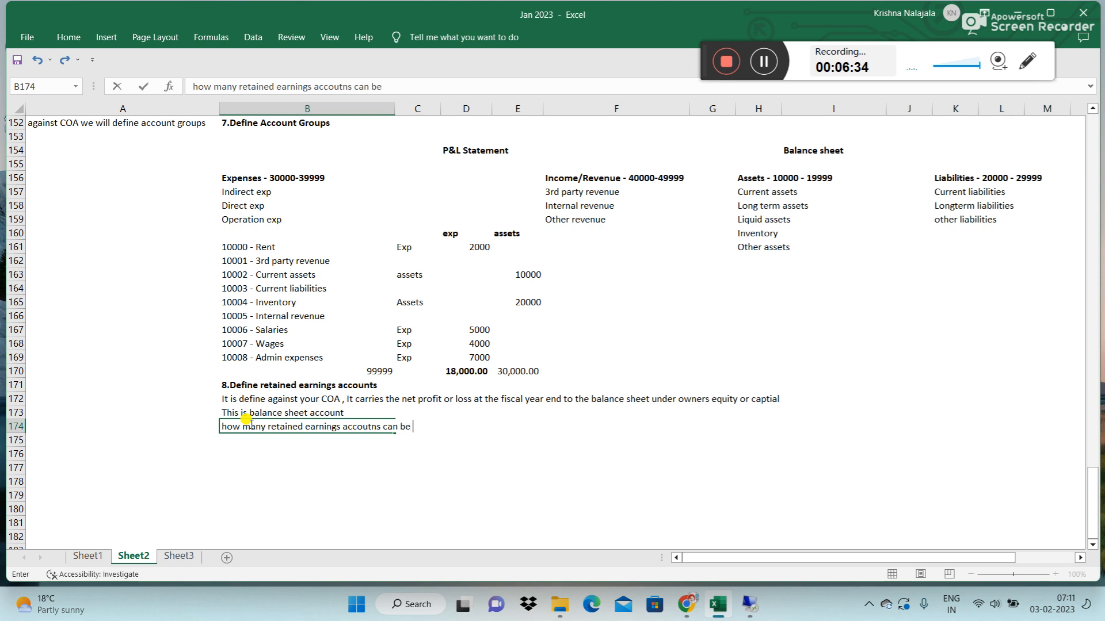
text(created under)
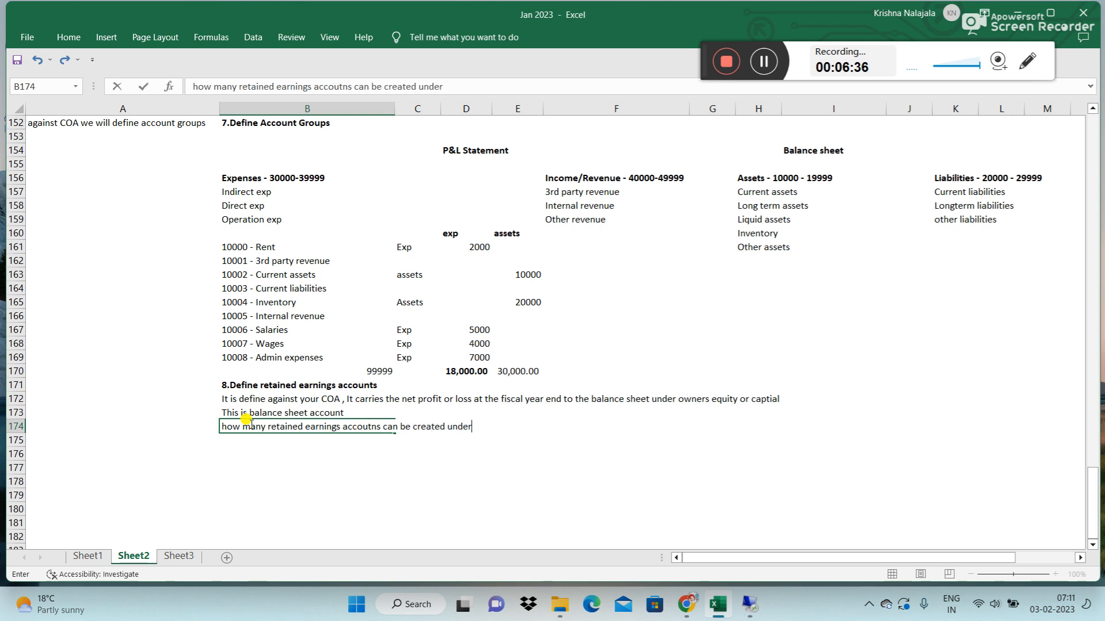
text( a COA ?)
key(Return)
- Make the question in B174 bold and start its answer in B175 with "1 is mandatory"
click(251, 425)
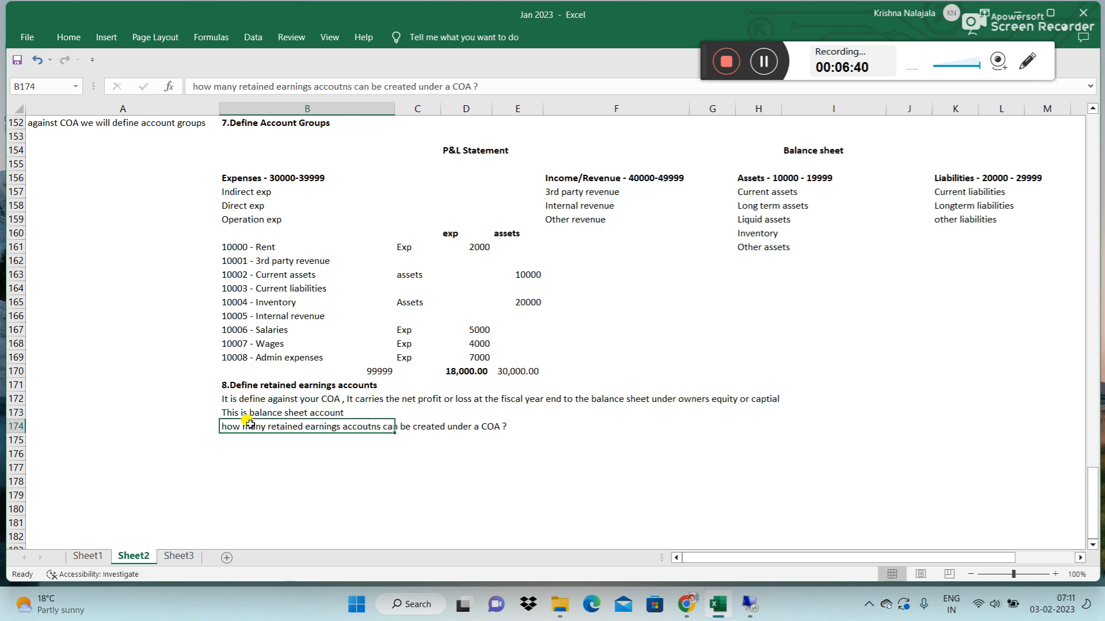
key(ctrl+b)
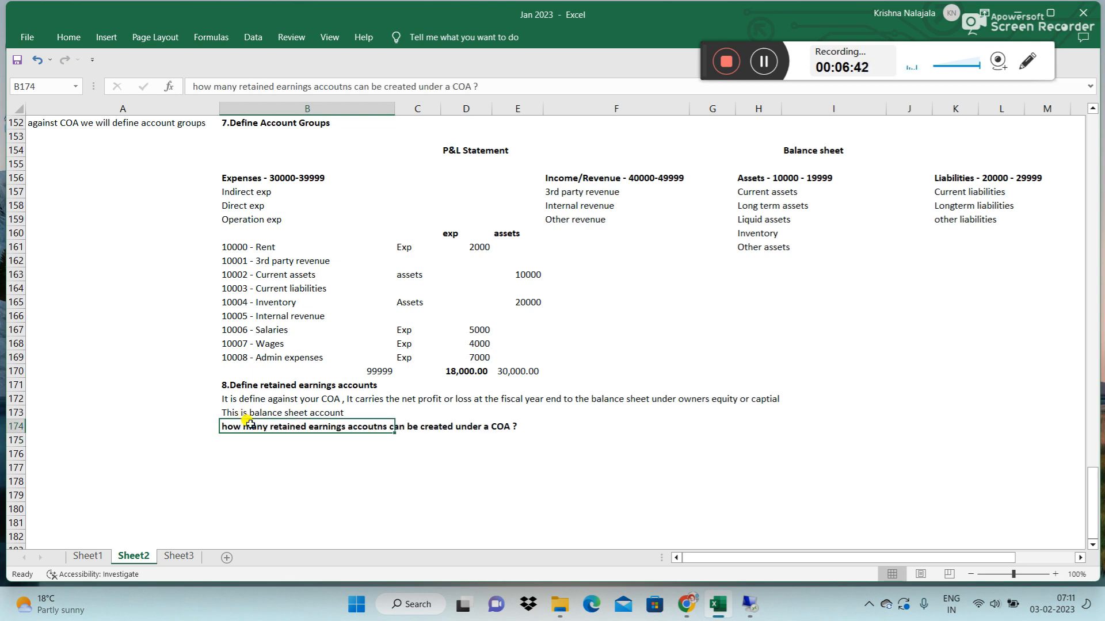
key(Return)
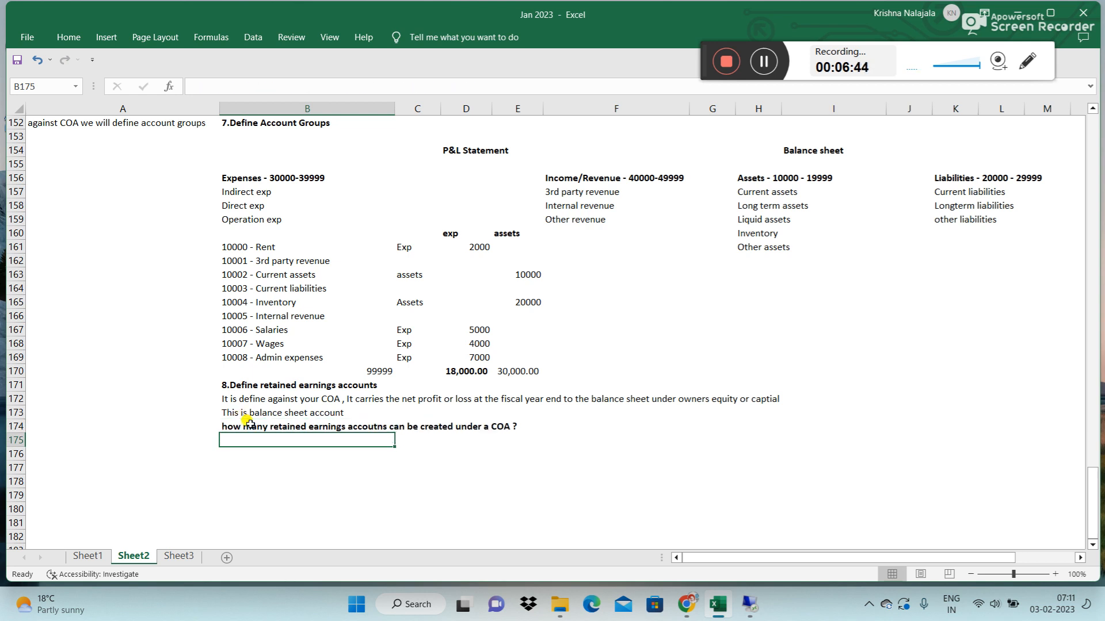
text(1 is)
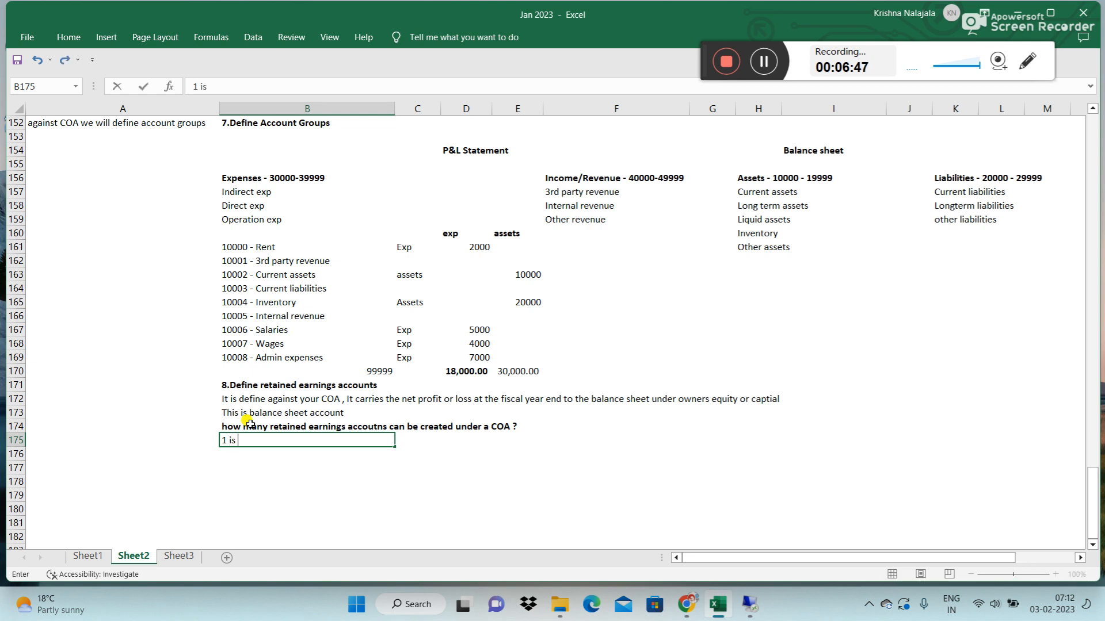
text( mandatory)
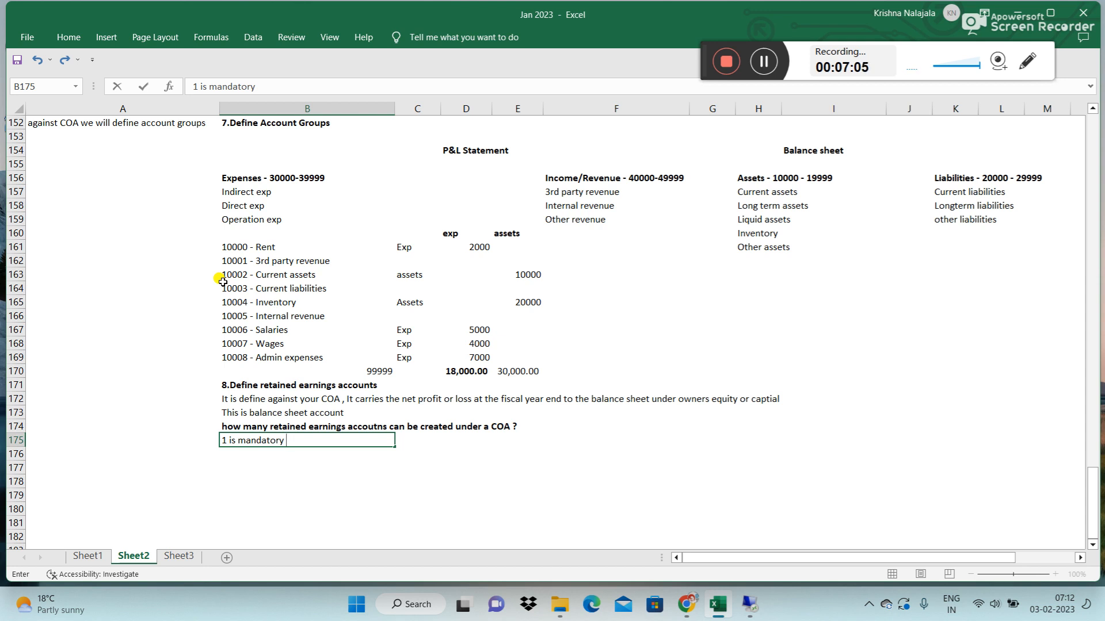
- Switch to the remote desktop and log on to the SAP s4 system, client 400, with the remembered user name and account password
click(749, 604)
double_click(29, 260)
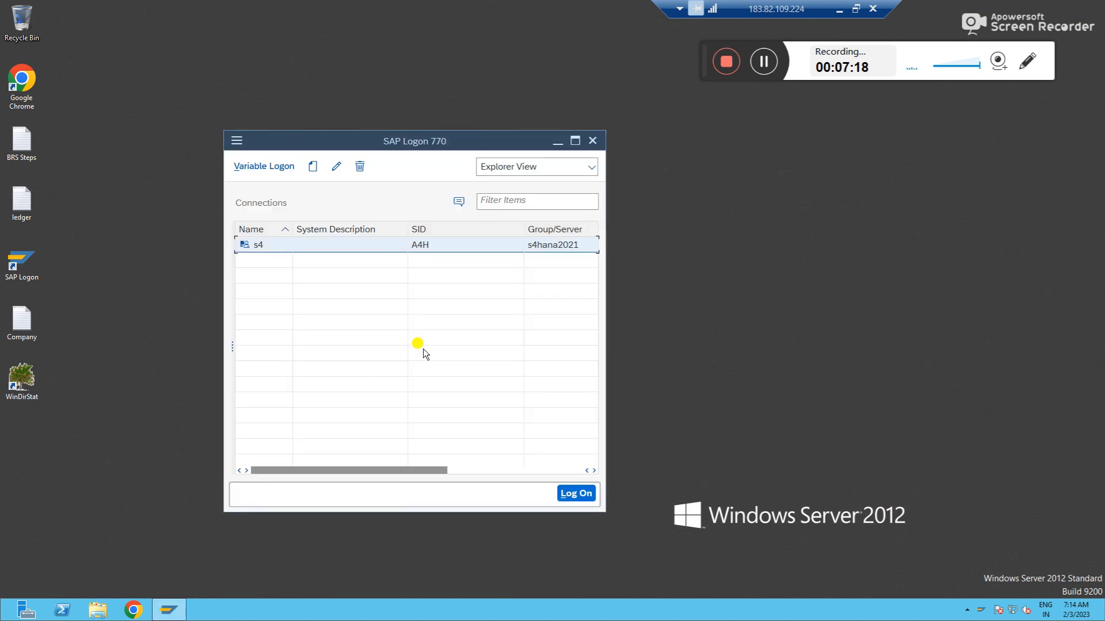
double_click(389, 244)
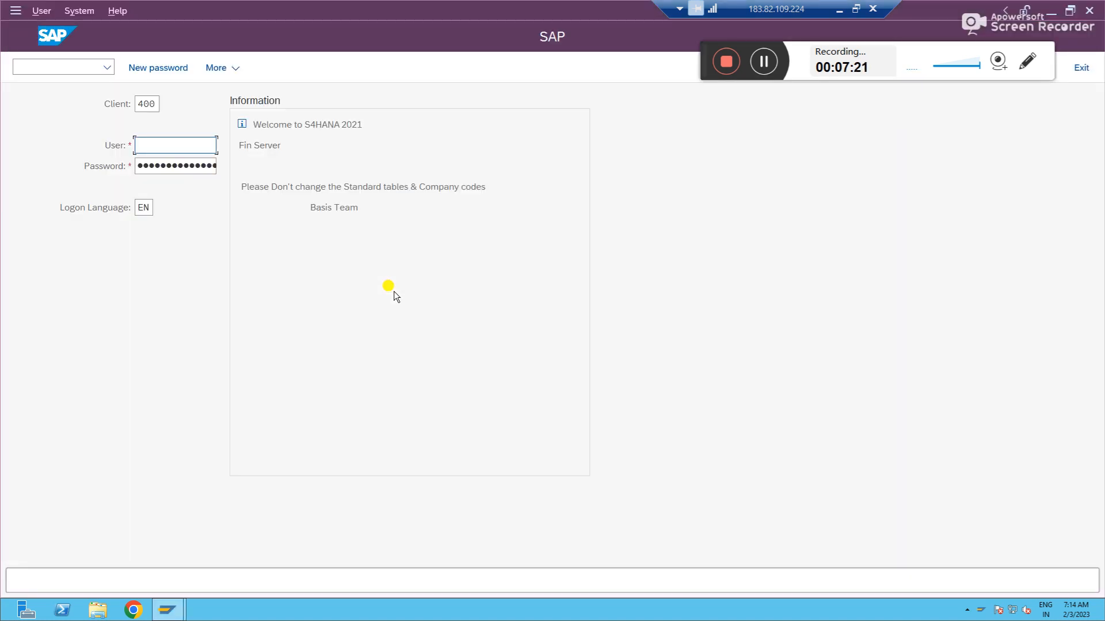
key(Down)
key(Down)
key(Tab)
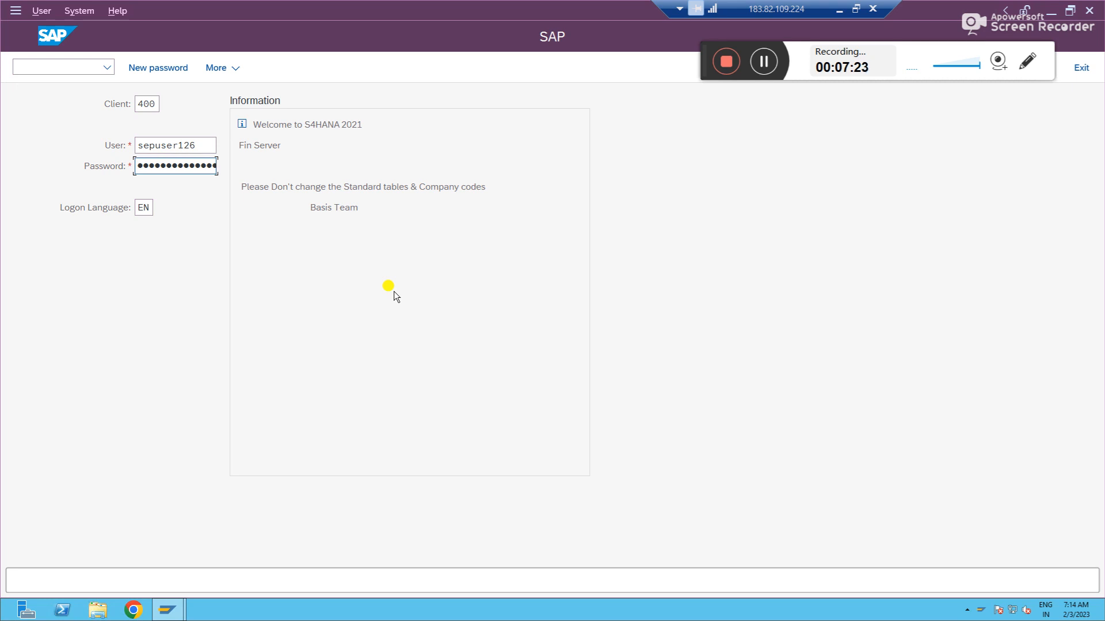
text(•••)
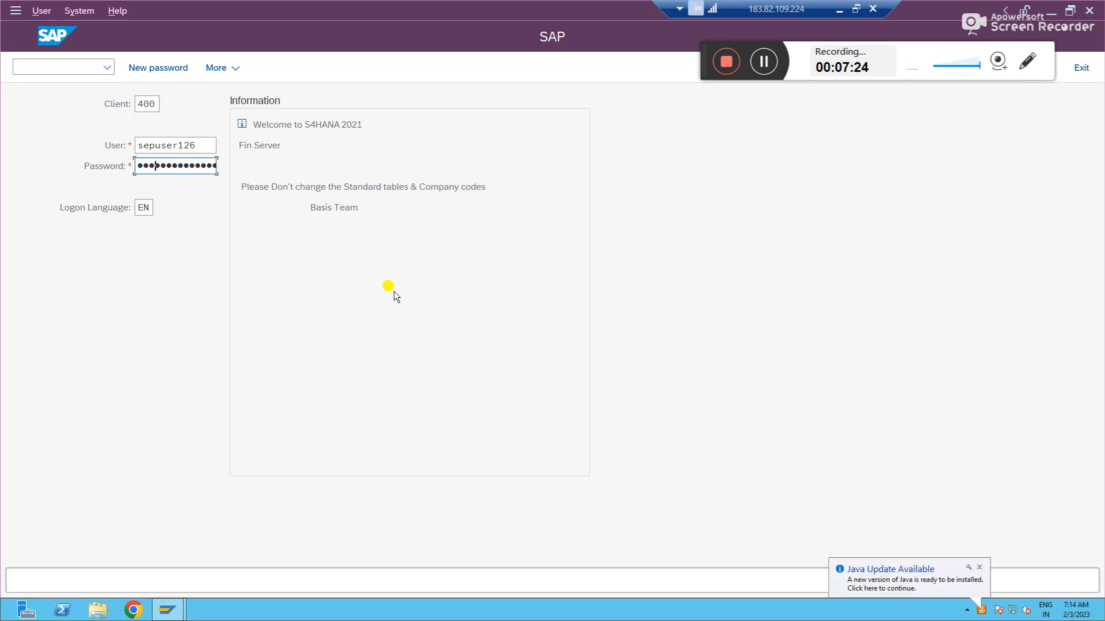
text(••)
key(Return)
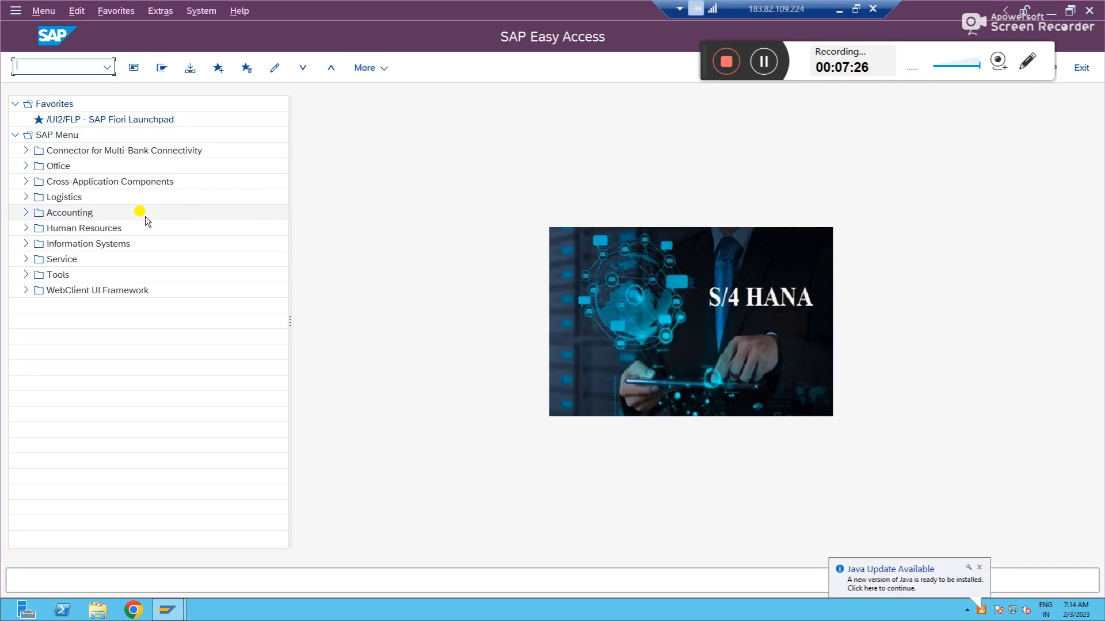
- Run transaction fs00, try to create G/L account 10000 in company code IN90, and examine the message about the chart of accounts
text(fs00)
key(Return)
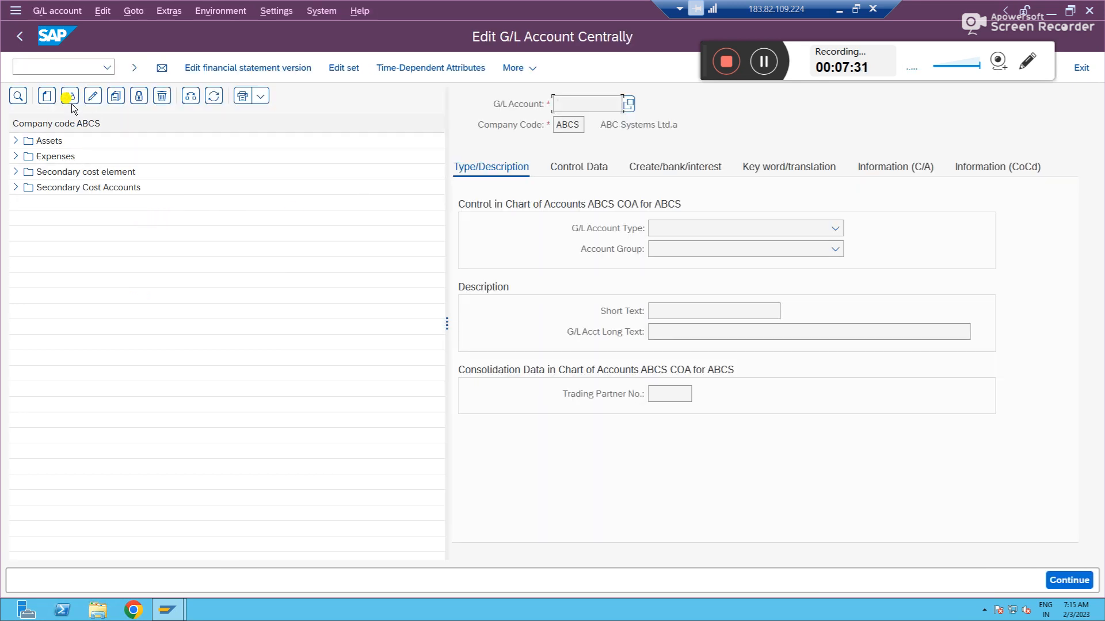
click(48, 96)
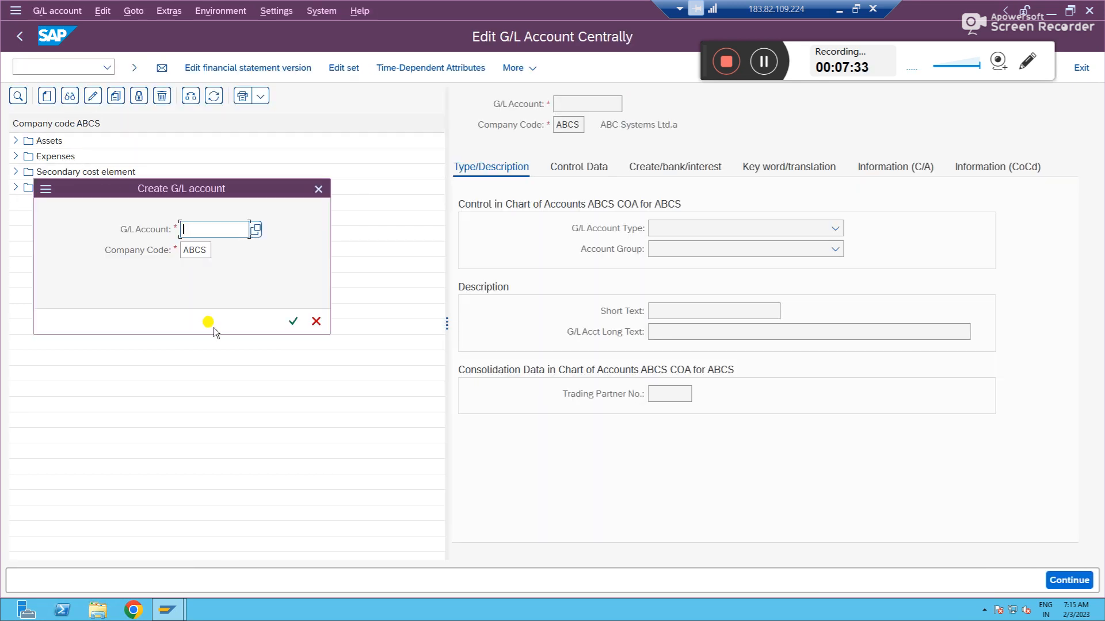
text(10000)
key(Tab)
text(i)
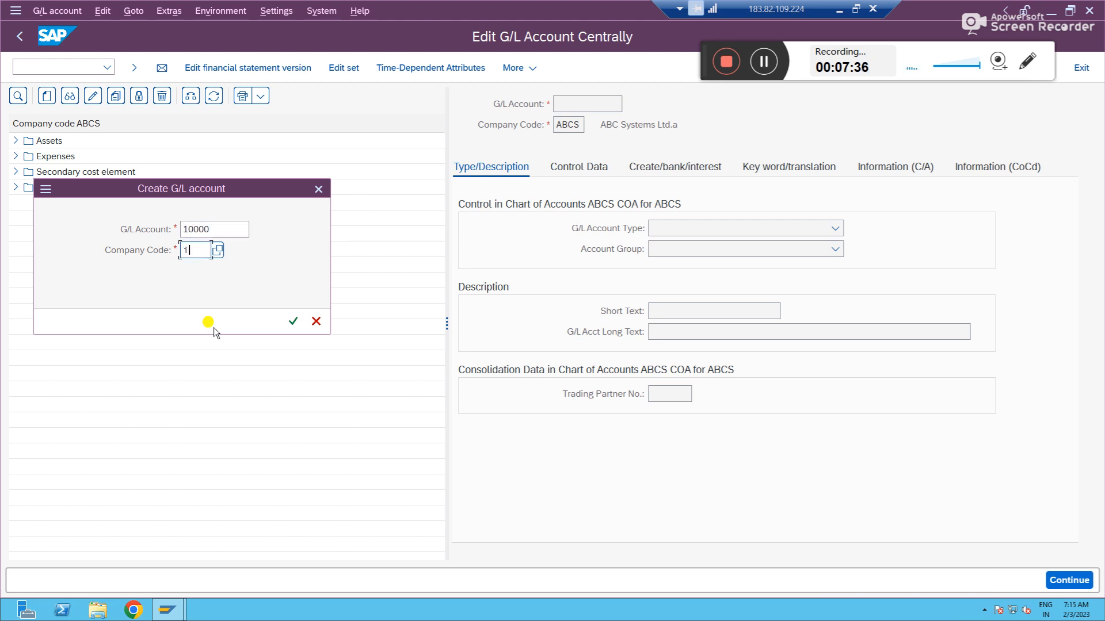
text(n90)
key(Return)
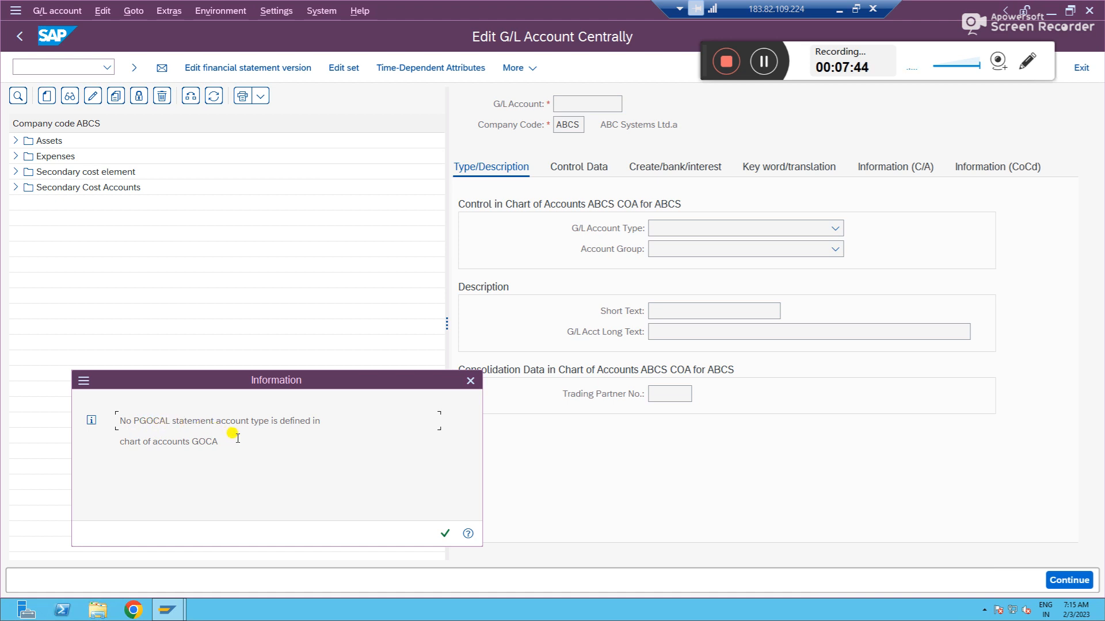
click(213, 443)
drag(212, 443, 111, 415)
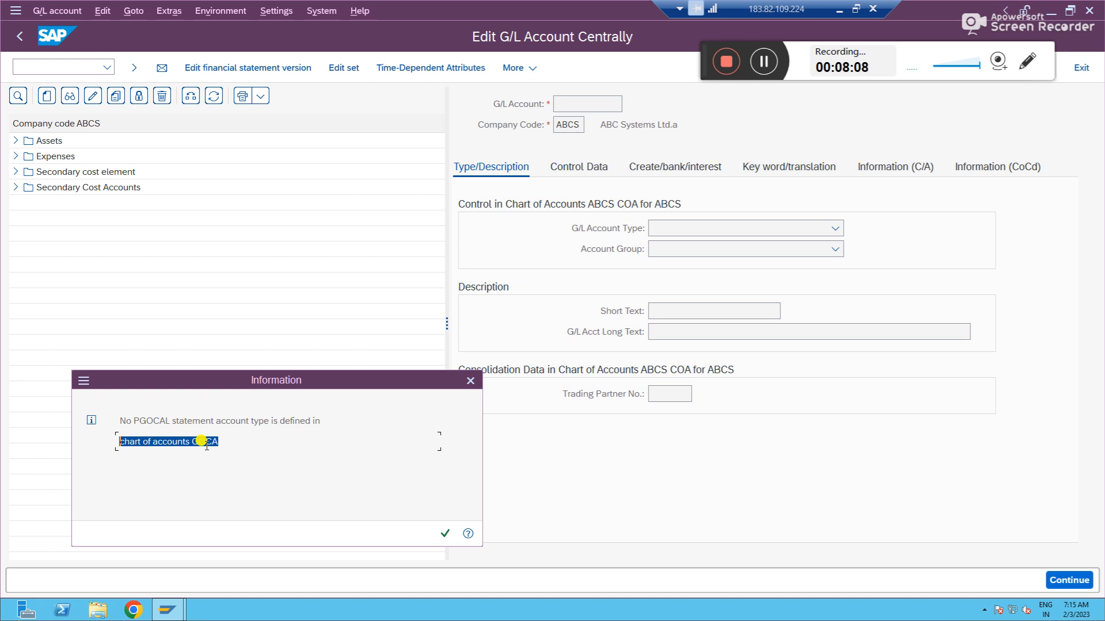
- Return to the Excel workbook and complete the answer in B175 with ", as many we can create as per the business requirement"
click(840, 9)
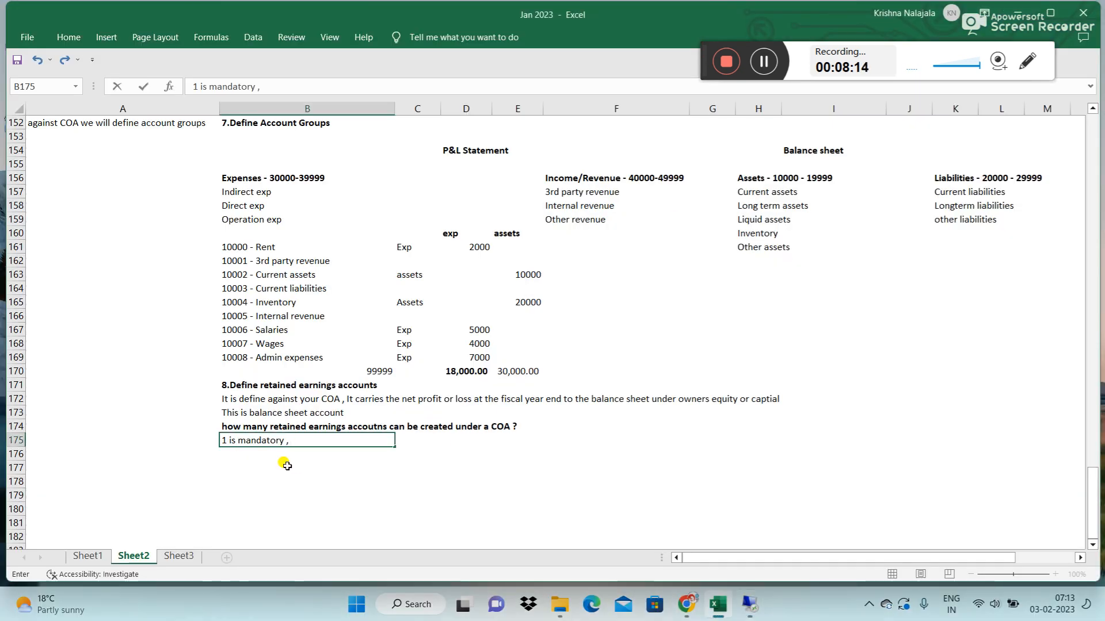
text(, as )
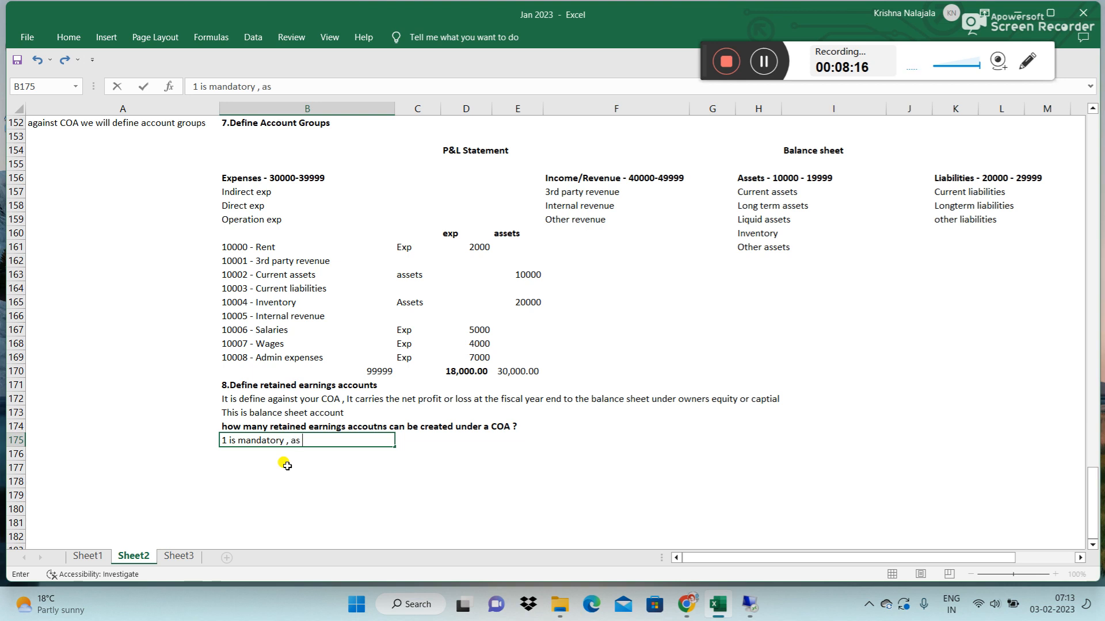
text(many we can create as per )
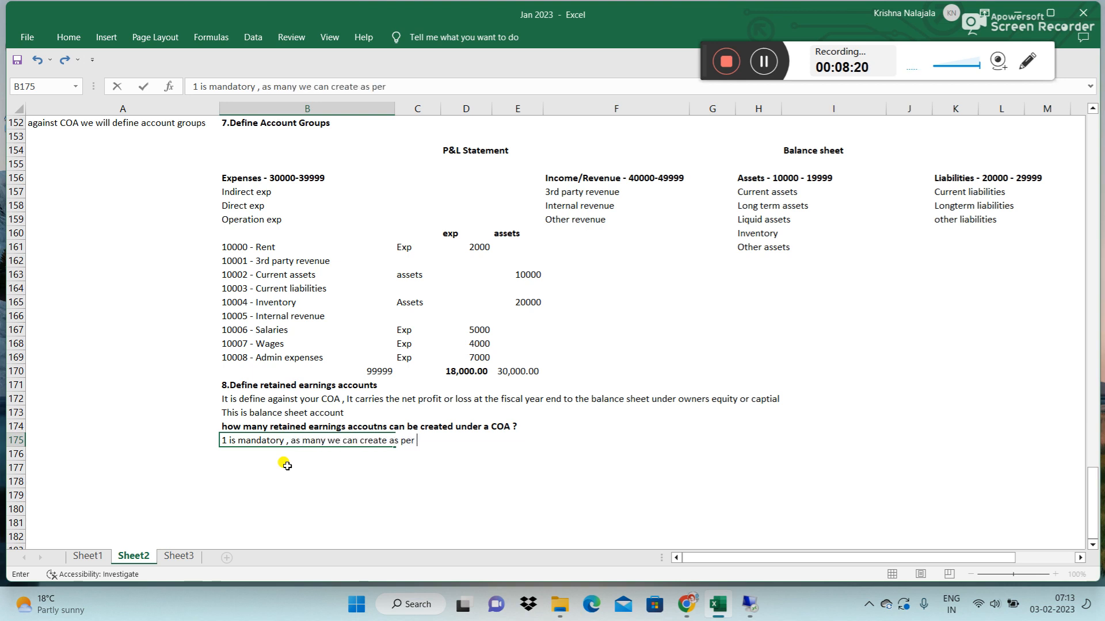
text(the buisine)
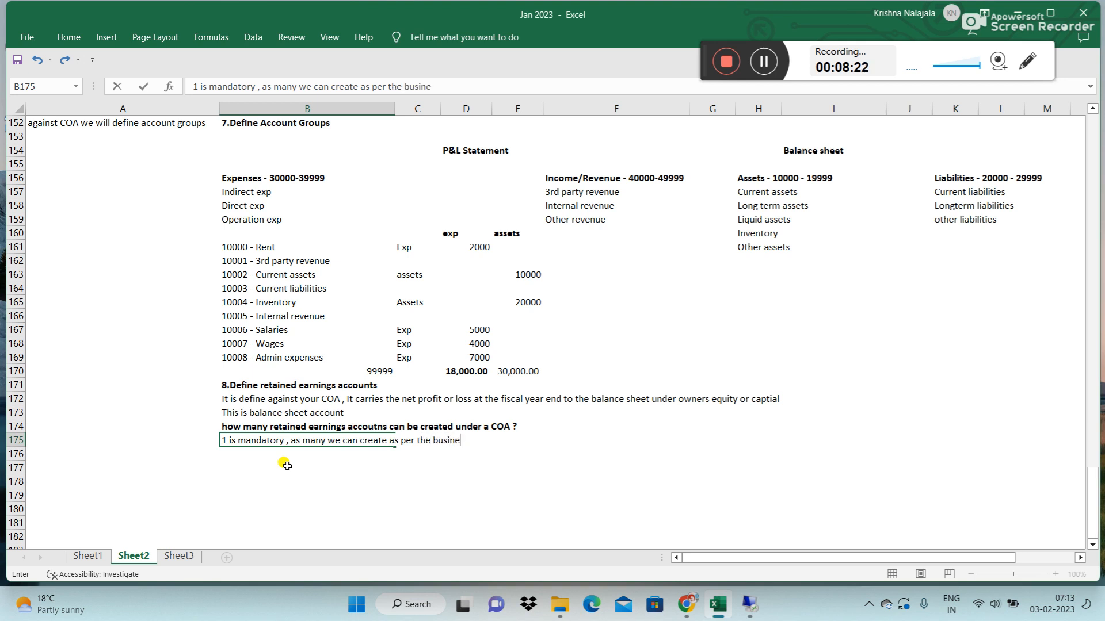
text(ss requirement)
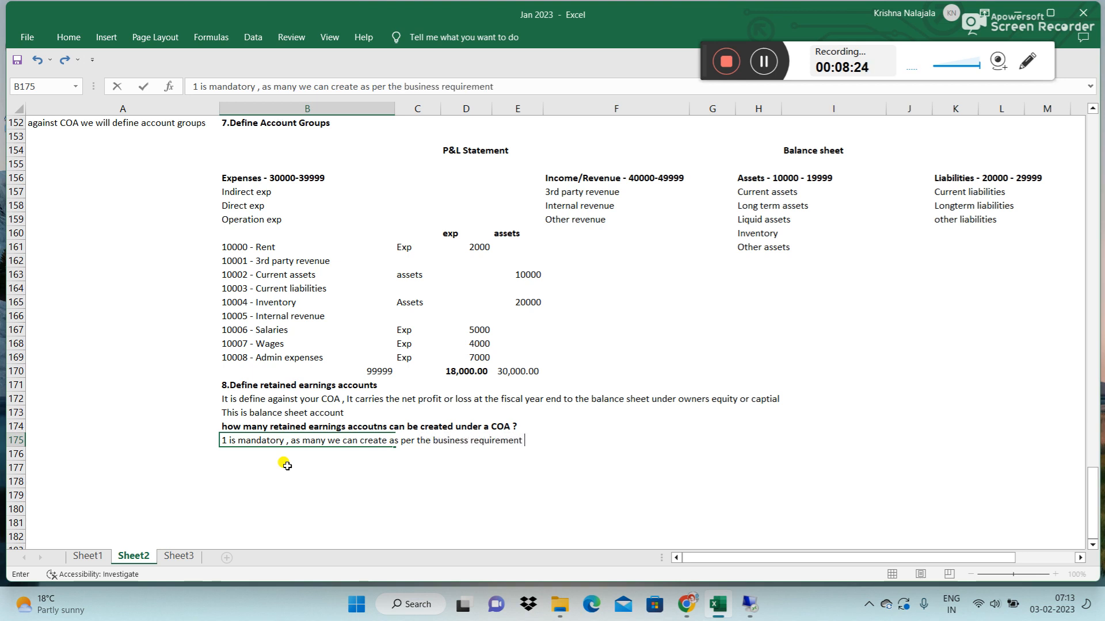
key(Return)
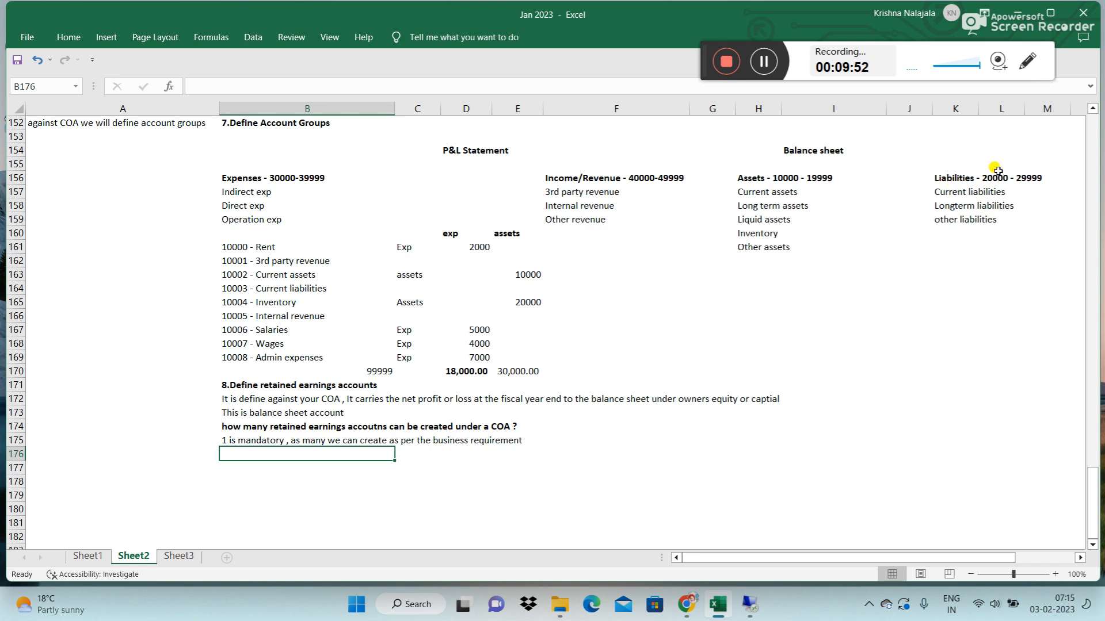
- Check the Liabilities number range, and enter retained earnings type X in B176 with account 29999 in C176
click(961, 179)
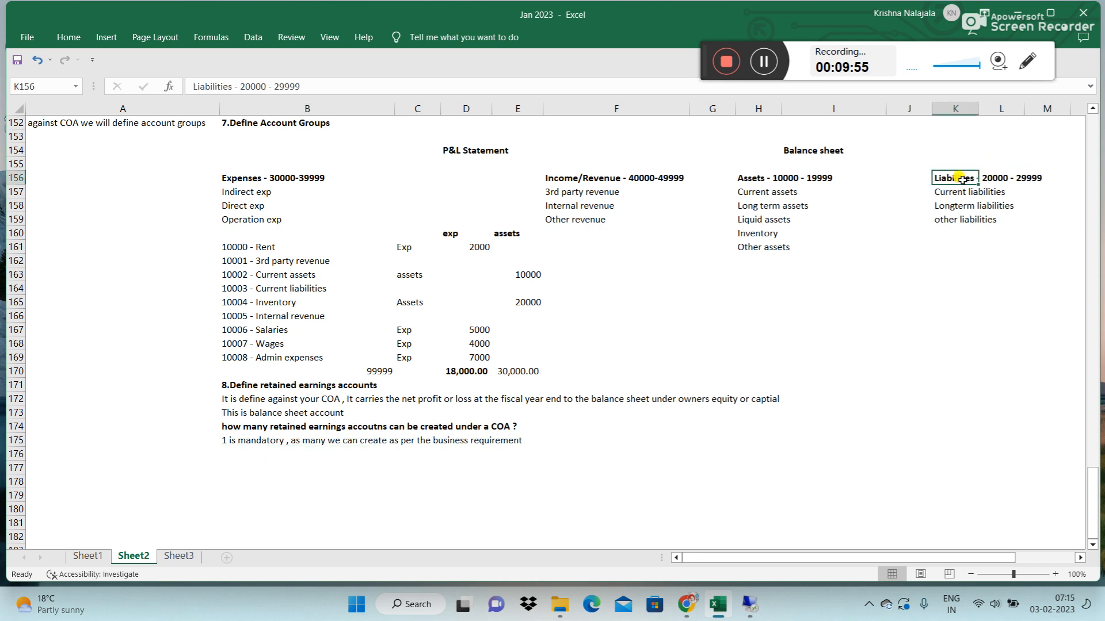
click(236, 455)
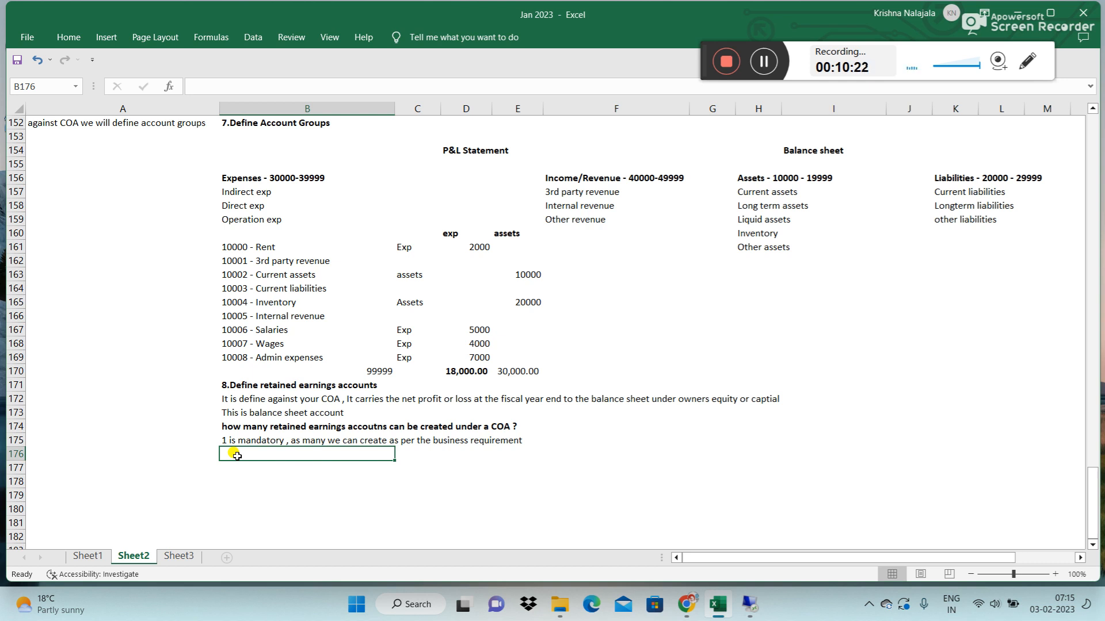
text(x)
key(Tab)
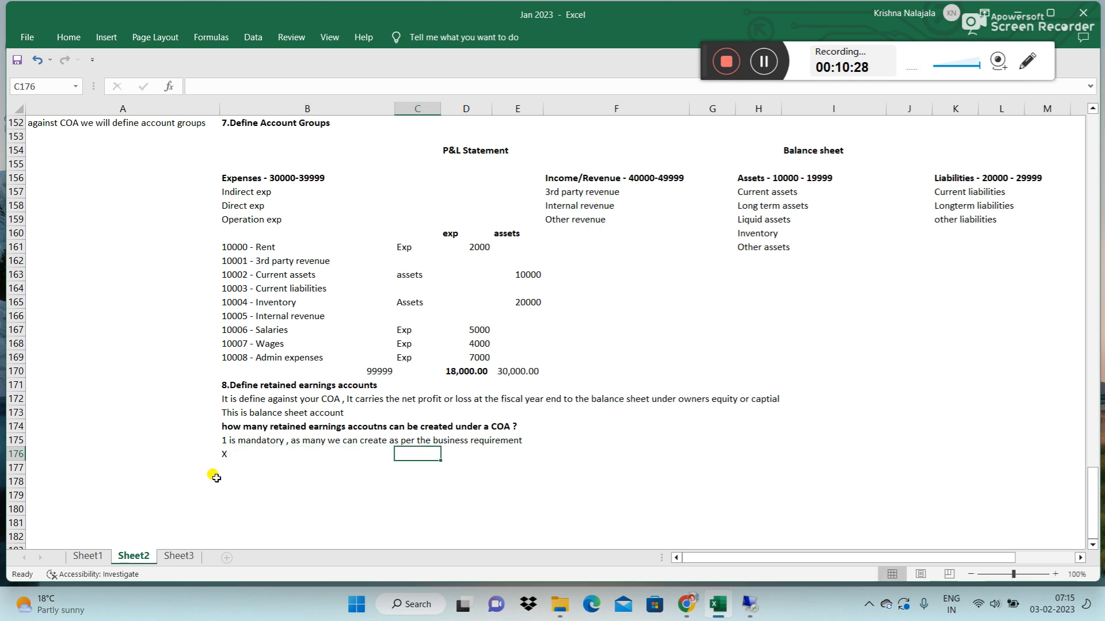
text(29999)
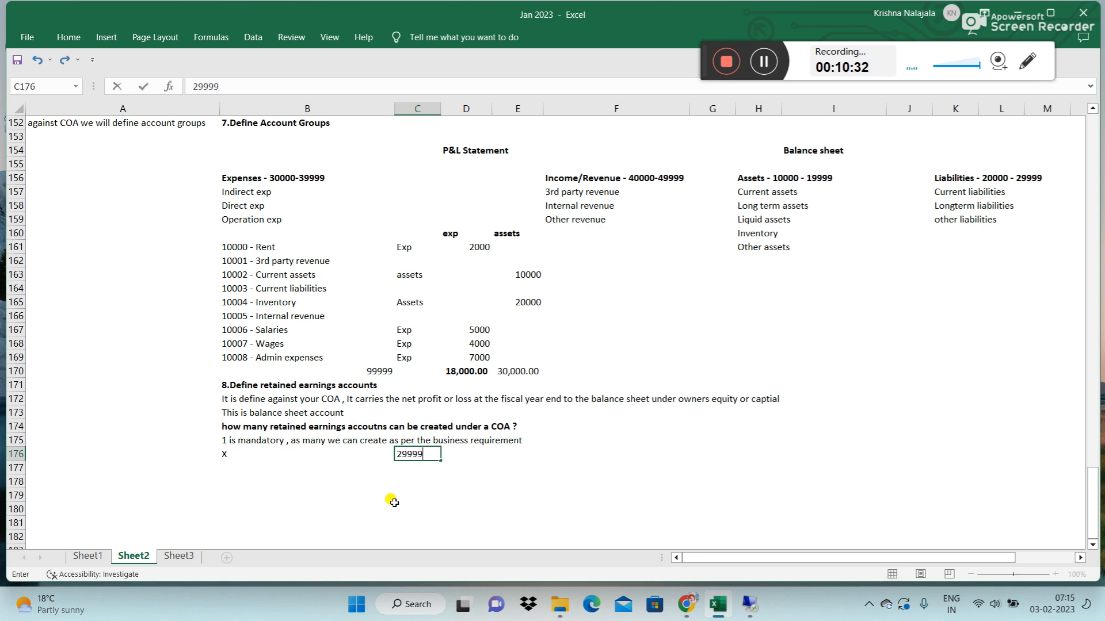
key(Return)
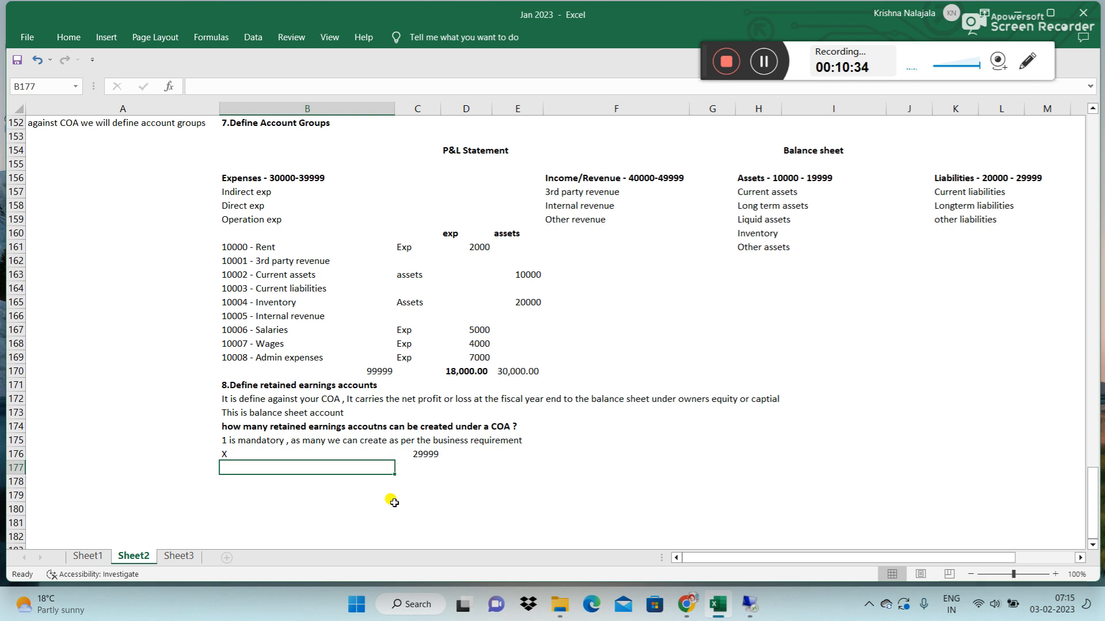
- Enter a second retained earnings type Y in B177 with account 29998 in C177
text(Y)
key(Tab)
text(2)
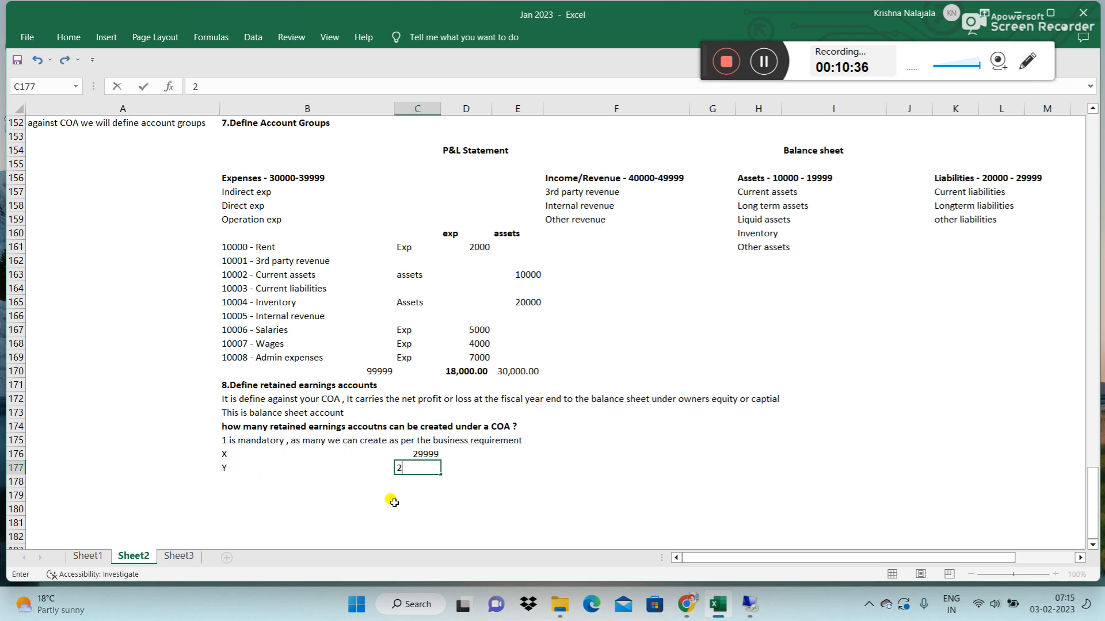
text(9998)
key(Return)
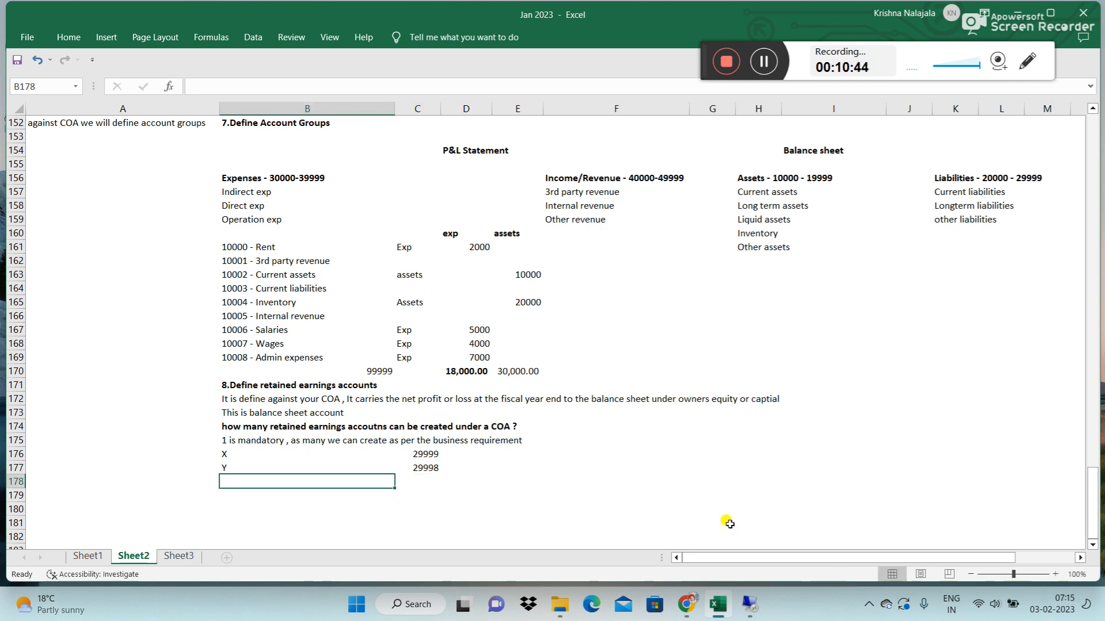
- Switch back to the remote SAP session and close the information message about the missing statement account type
click(750, 605)
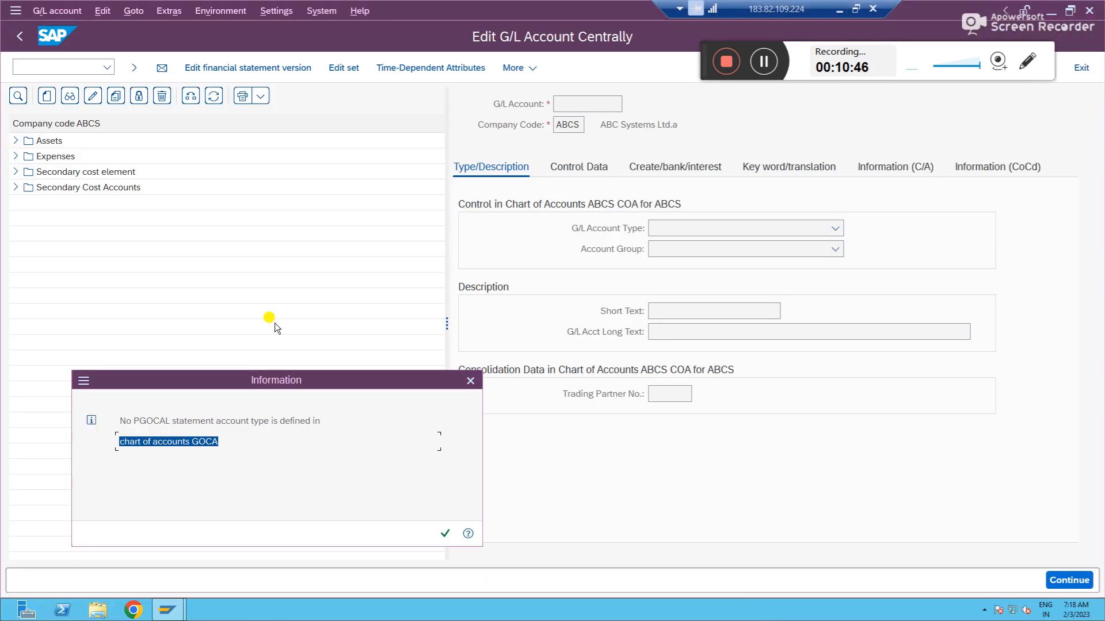
click(445, 534)
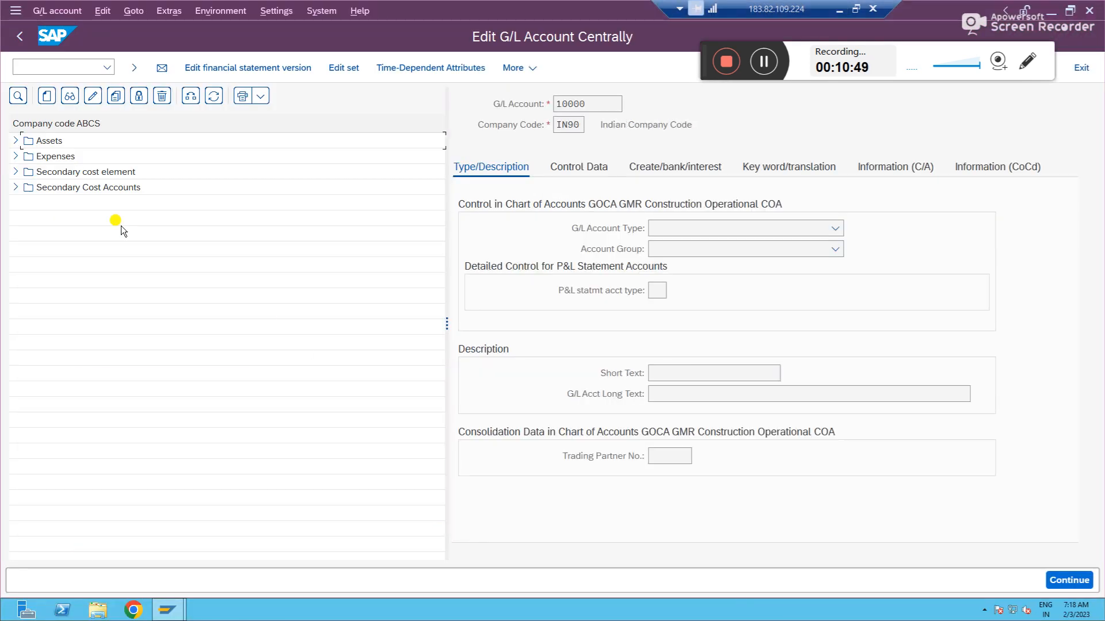
- Leave G/L account editing and open the SAP Customizing Implementation Guide through transaction SPRO
click(50, 64)
text(/n)
key(Return)
text(spro)
key(Return)
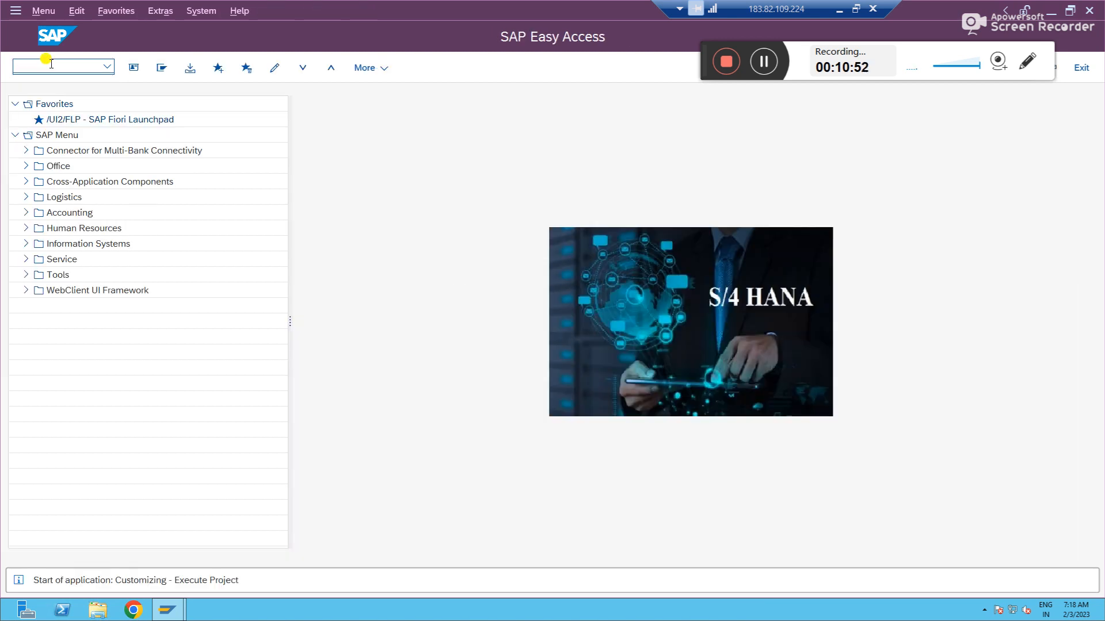
click(157, 68)
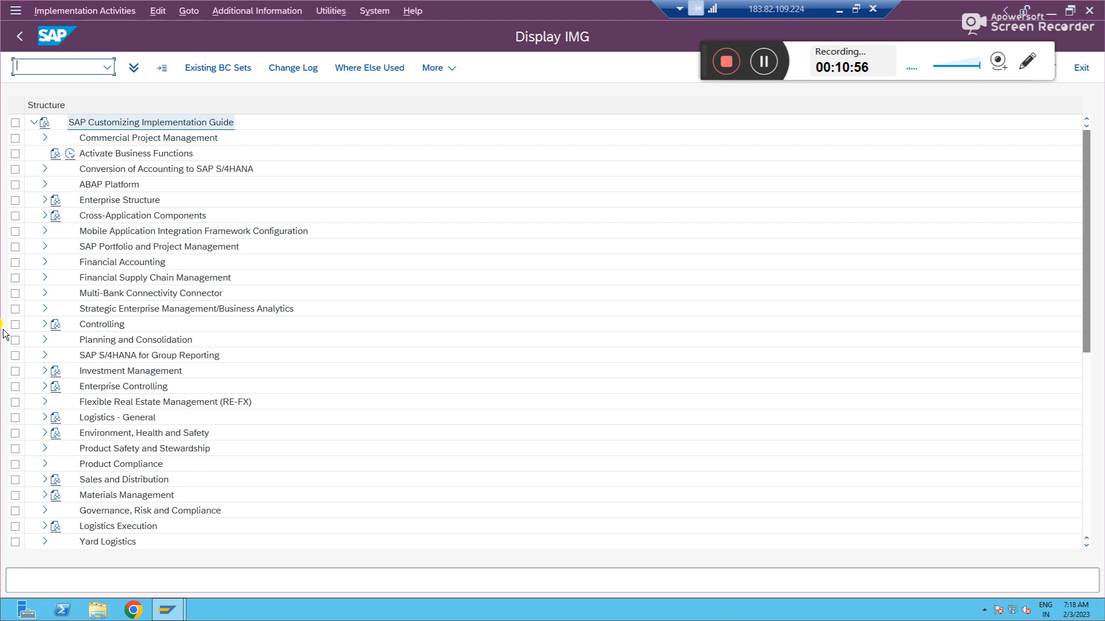
- Open Define Retained Earnings Account under Financial Accounting, General Ledger Accounting, Master Data, G/L Accounts, Preparations
click(44, 263)
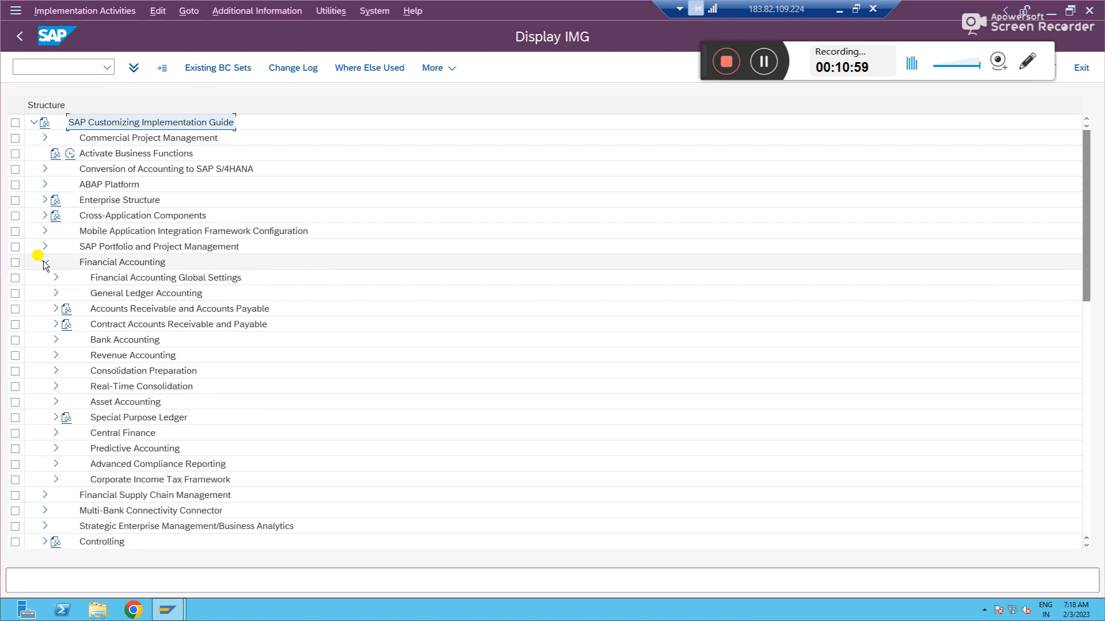
click(56, 294)
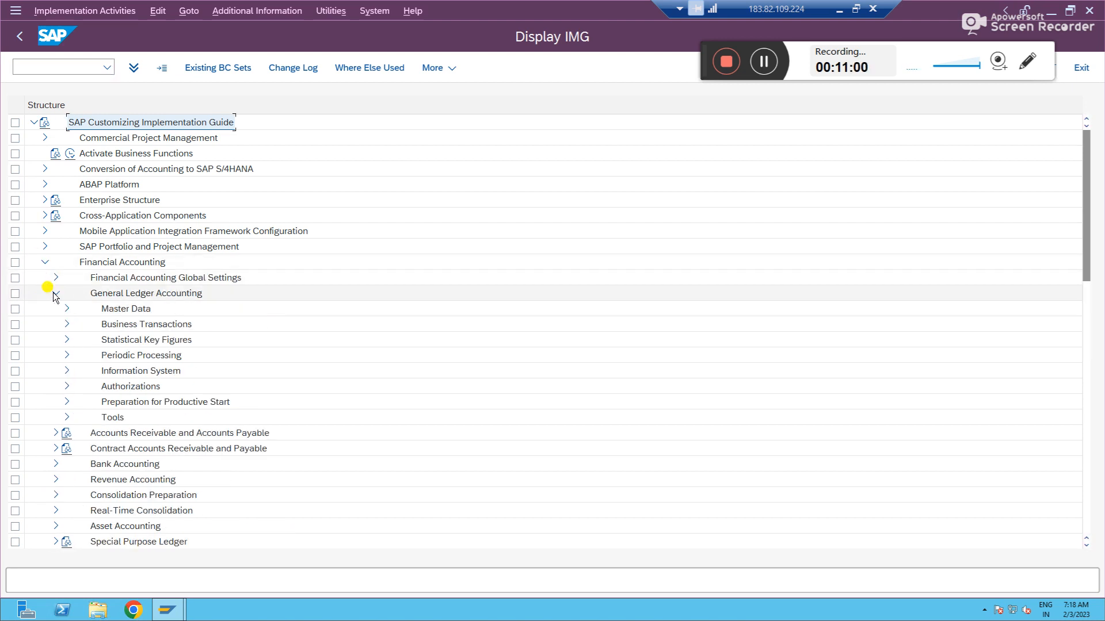
click(134, 262)
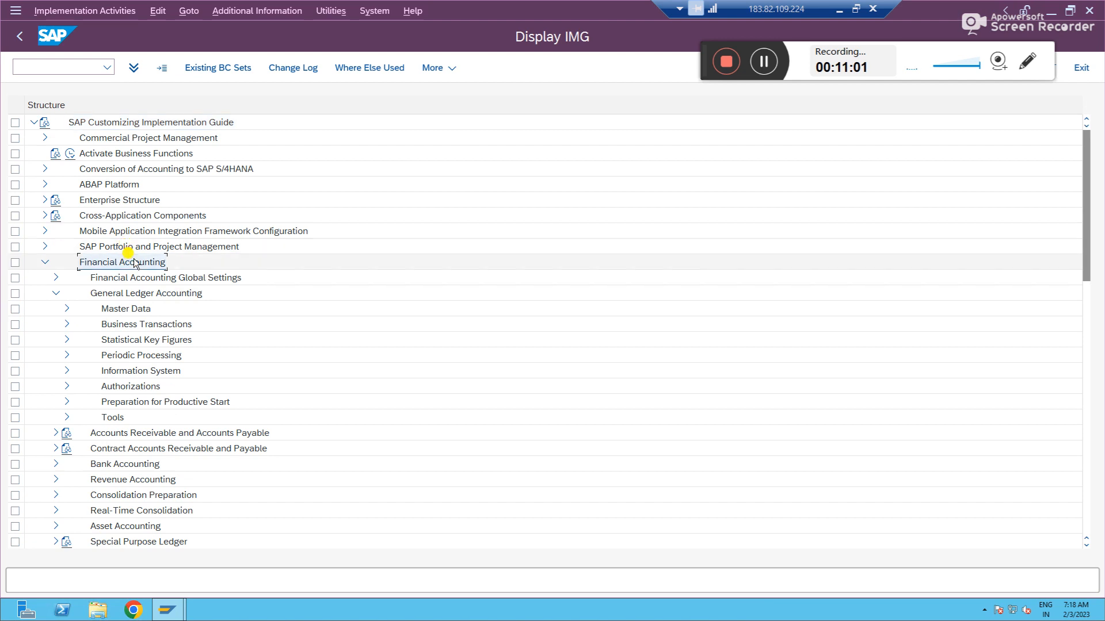
click(144, 294)
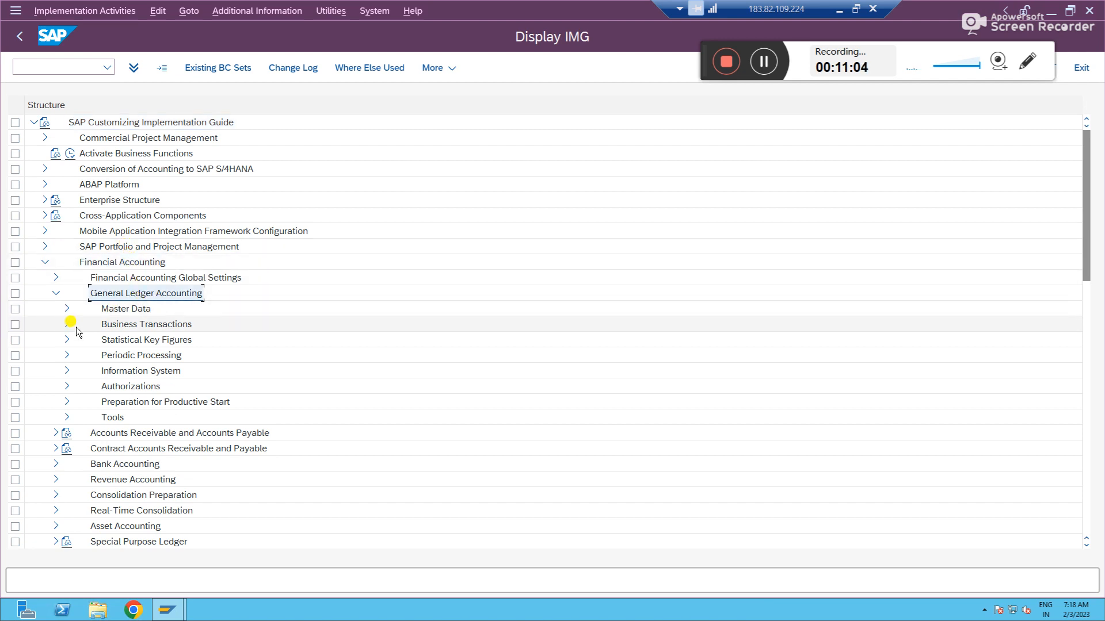
click(64, 310)
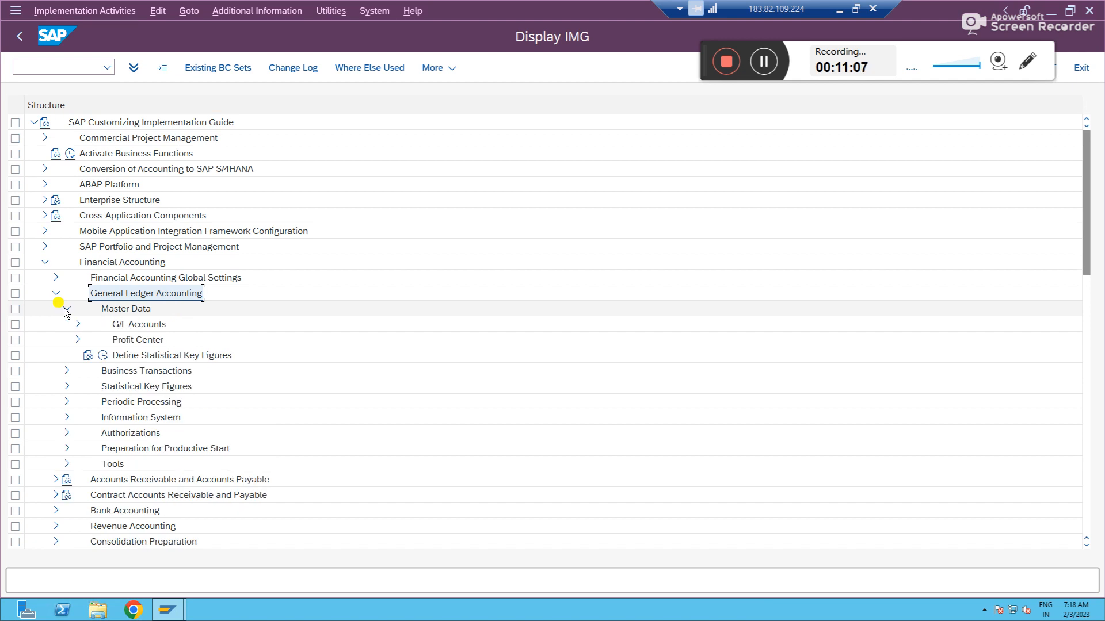
click(77, 326)
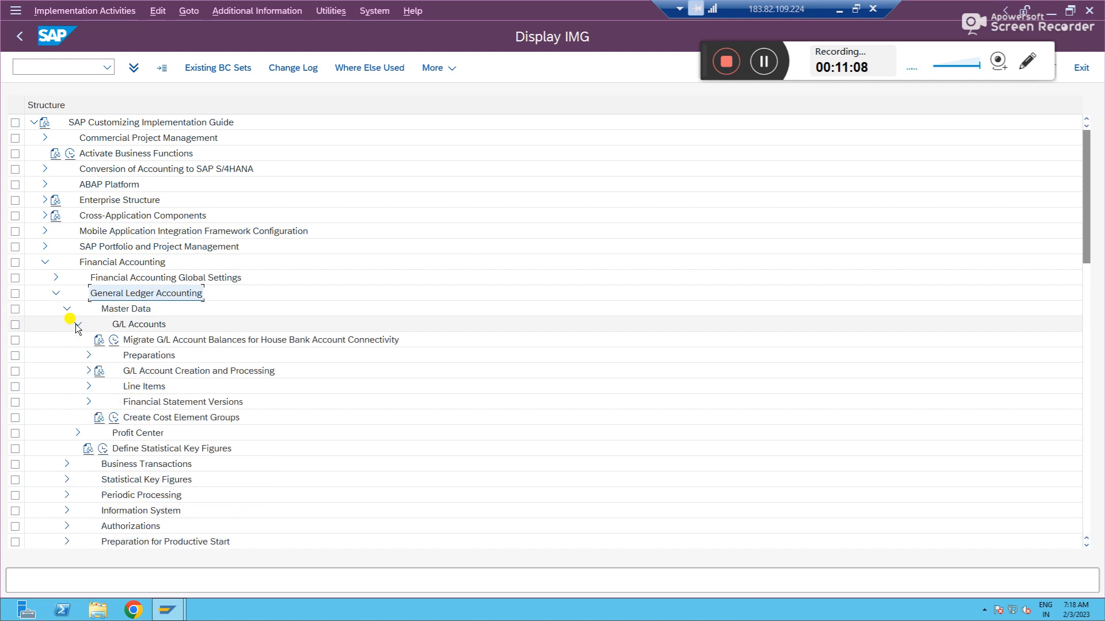
click(89, 355)
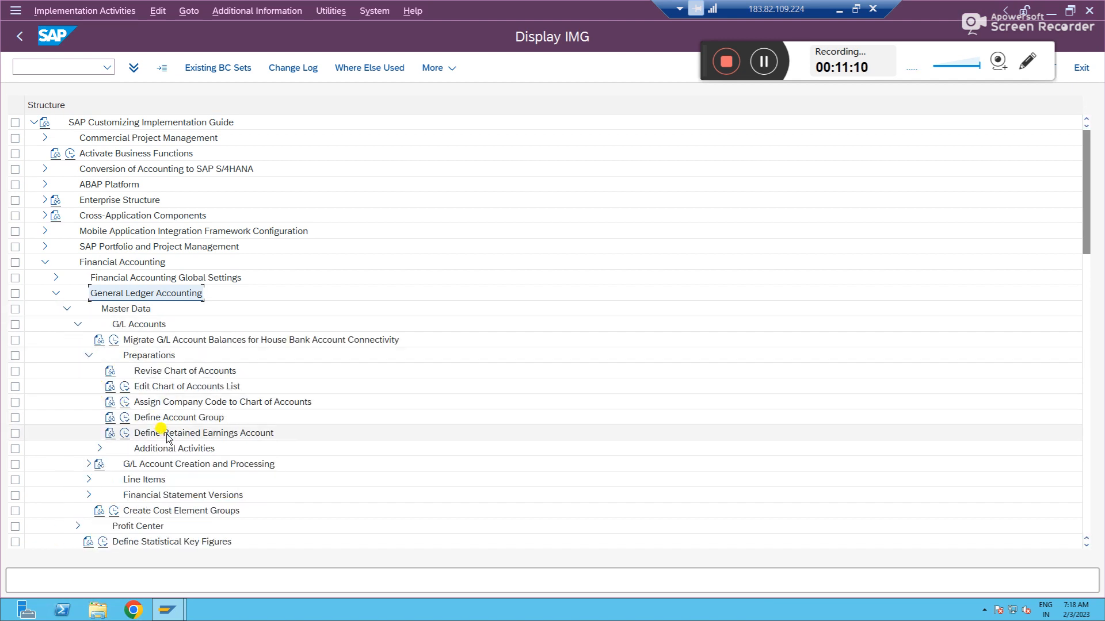
click(221, 436)
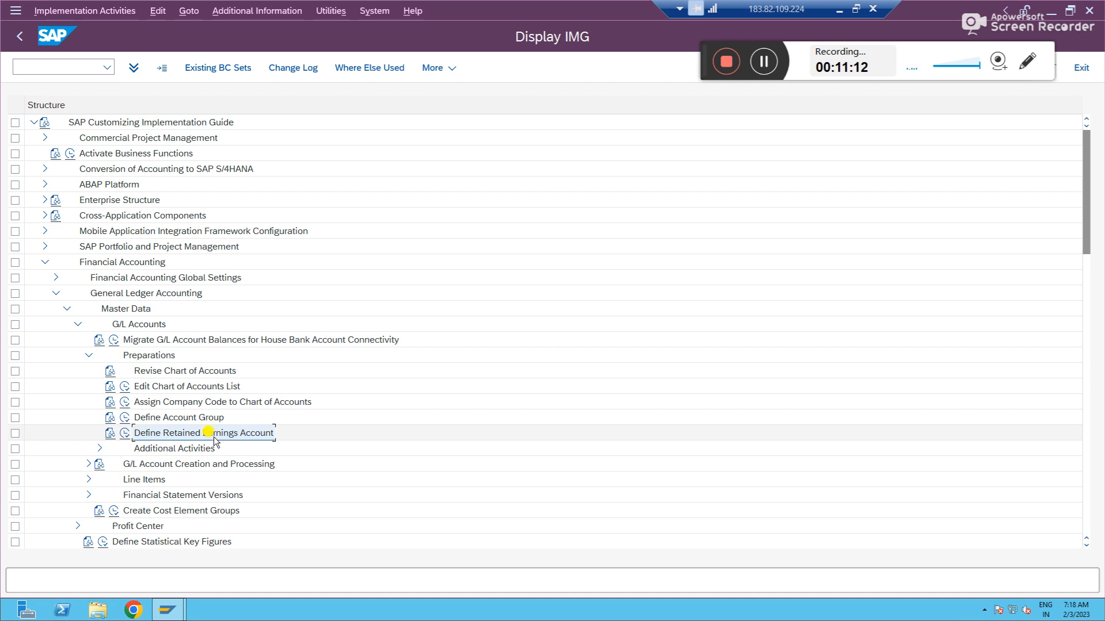
click(125, 435)
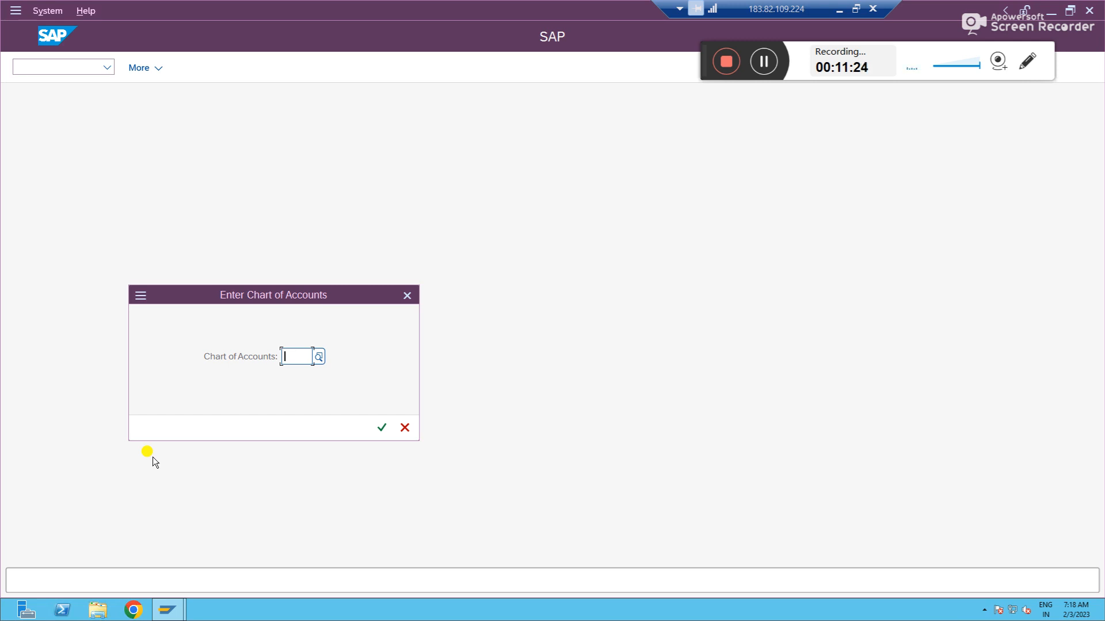
- Look up and choose GOCA (GMR Construction Operational COA) as the chart of accounts and confirm it
key(F4)
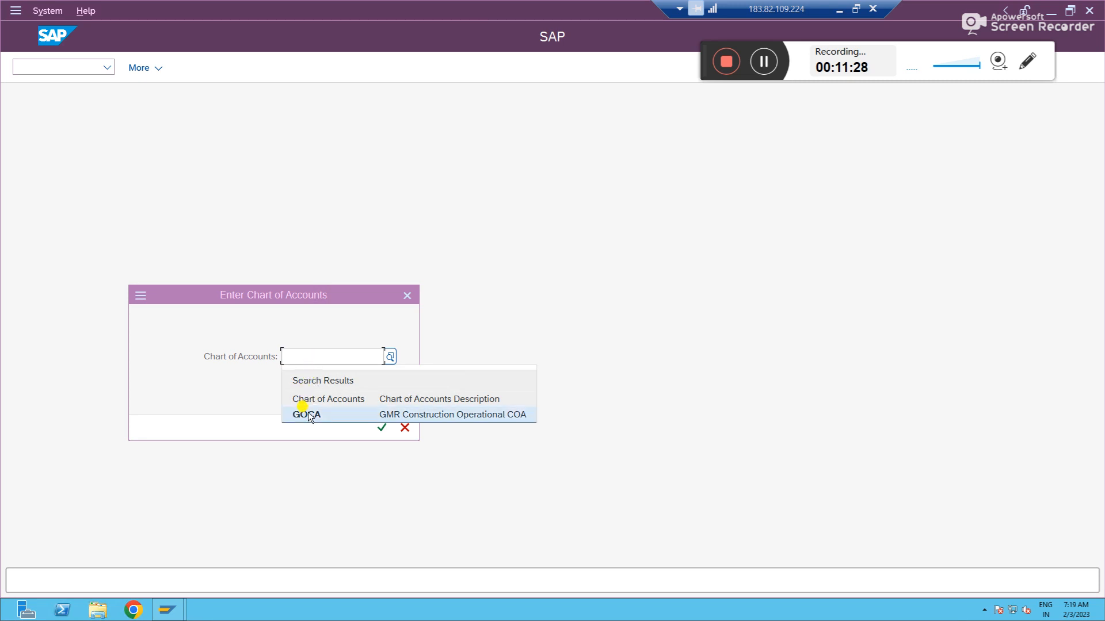
click(307, 415)
click(382, 428)
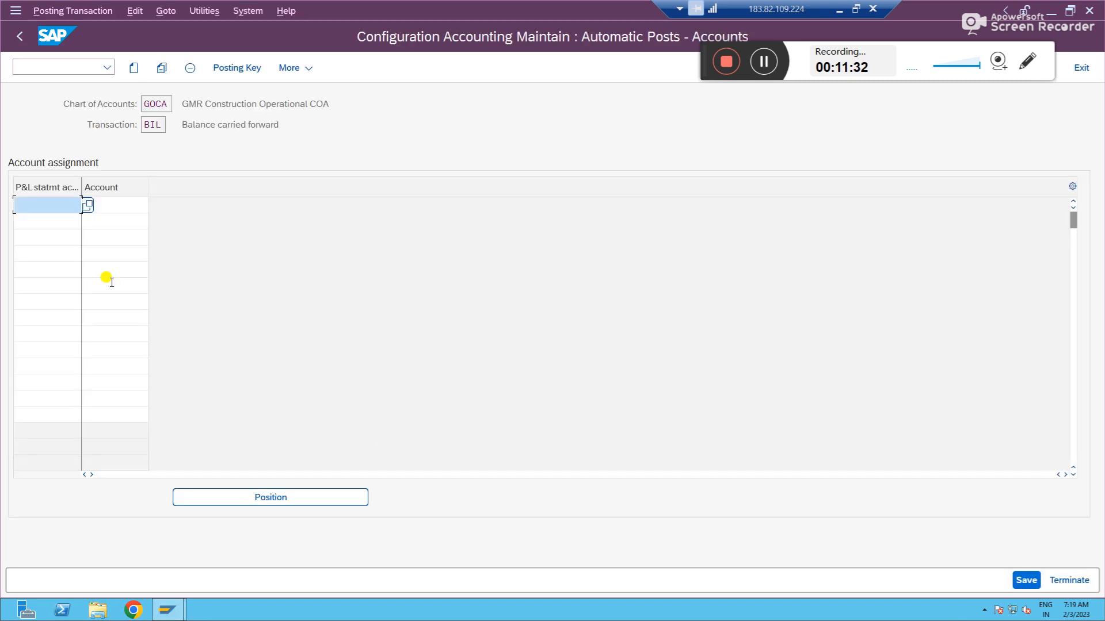
- Widen the P&L statement account type column and assign type X to account 29999 in the first row
drag(80, 185, 118, 194)
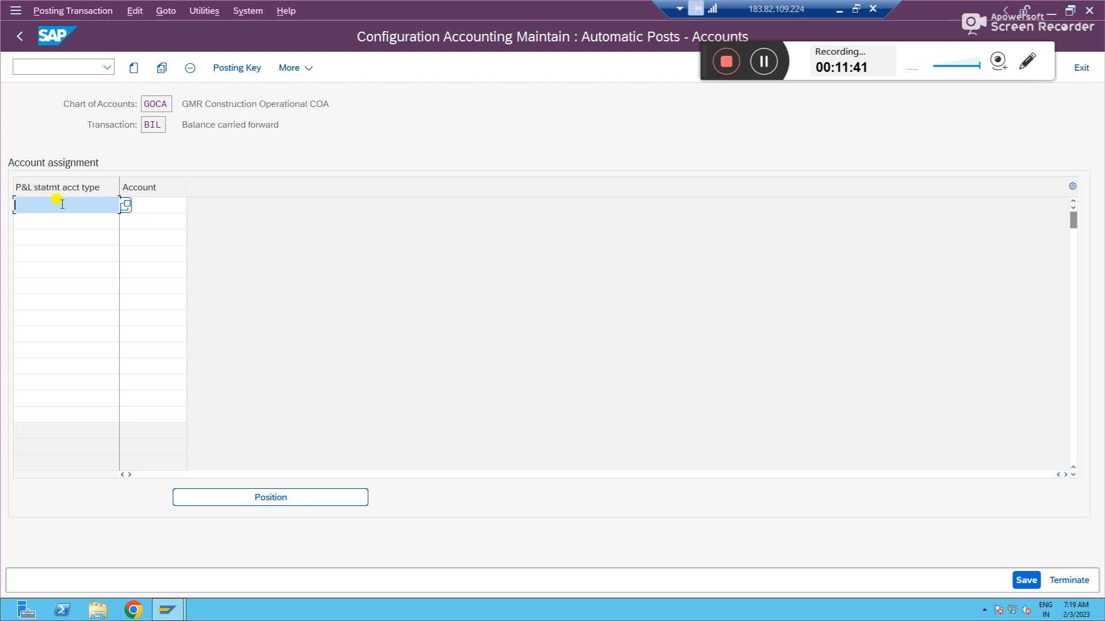
text(x)
key(Tab)
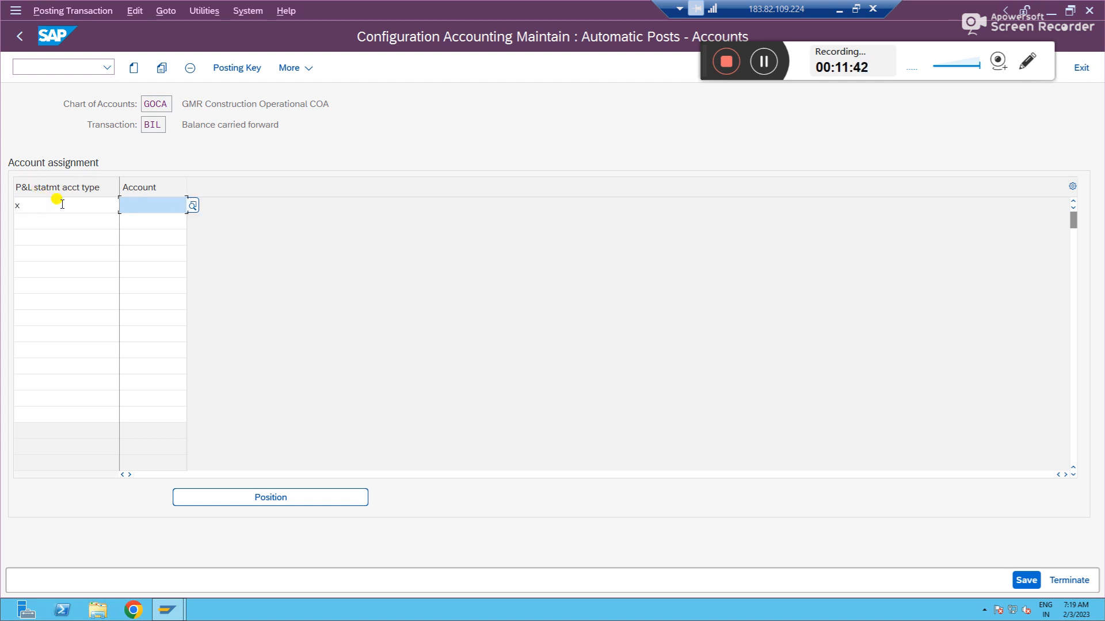
text(2999)
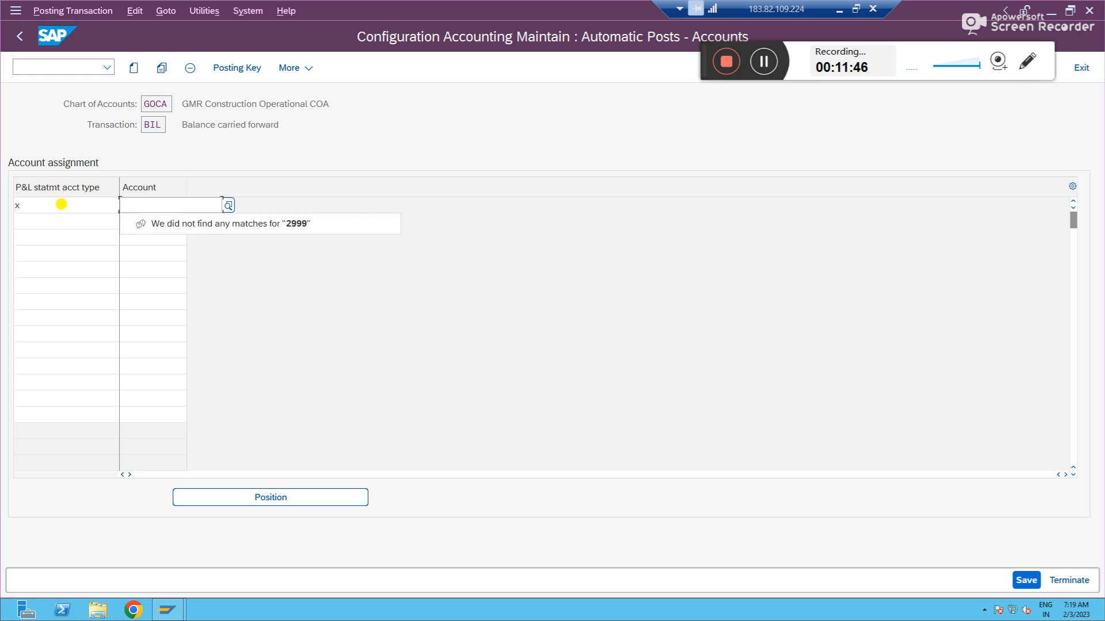
text(9)
key(Tab)
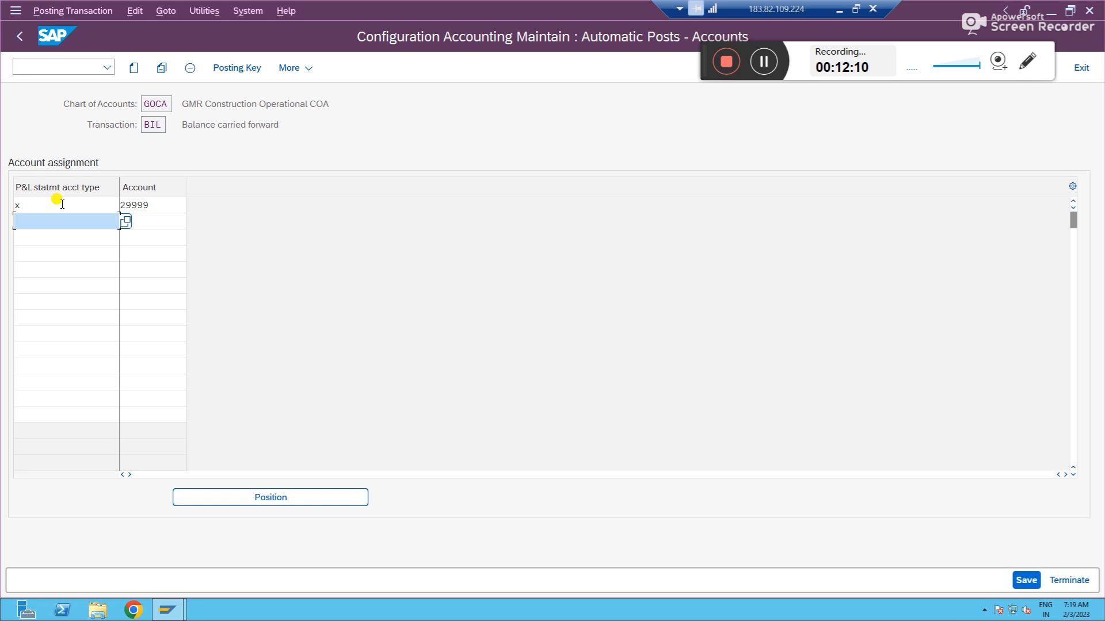
- Assign P&L statement account type Y to account 29998 in the second row and validate the entries
text(y)
key(Tab)
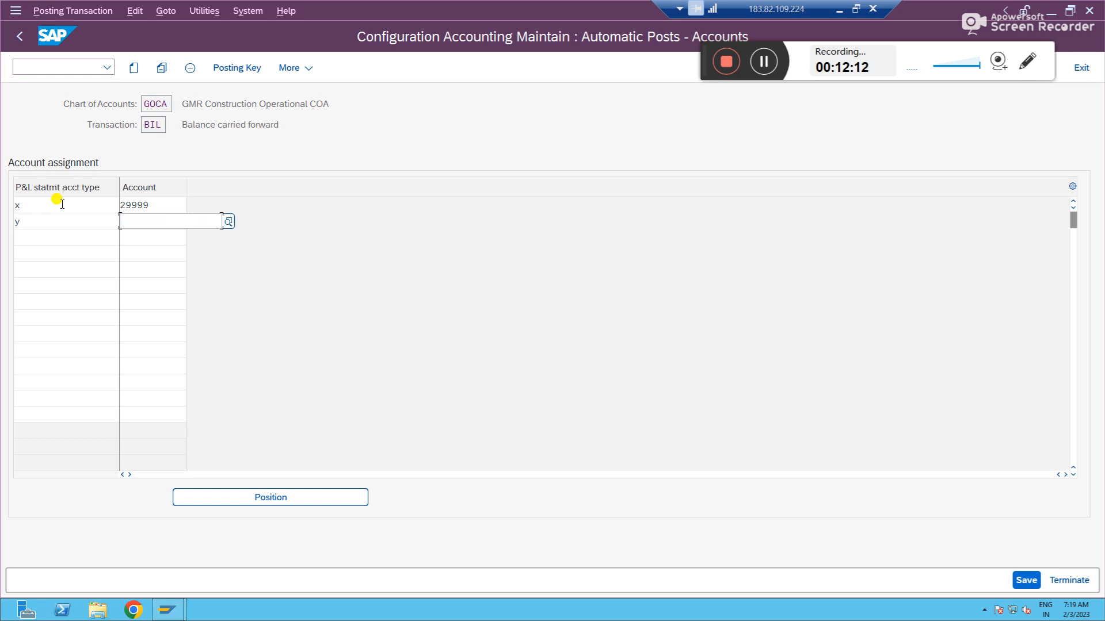
text(2999)
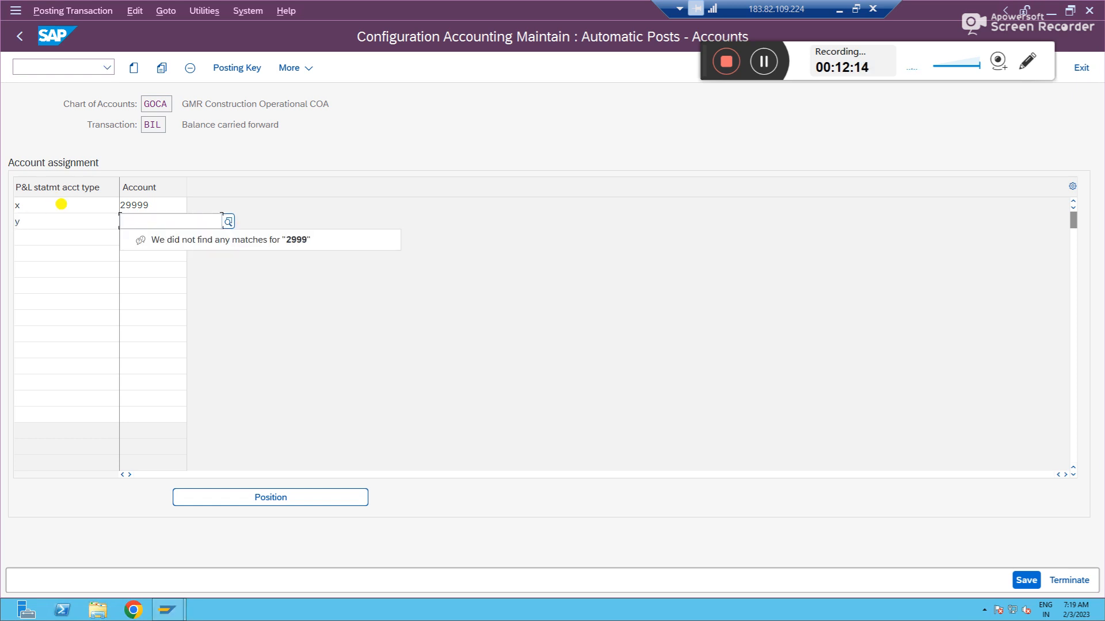
text(9)
key(Tab)
key(Return)
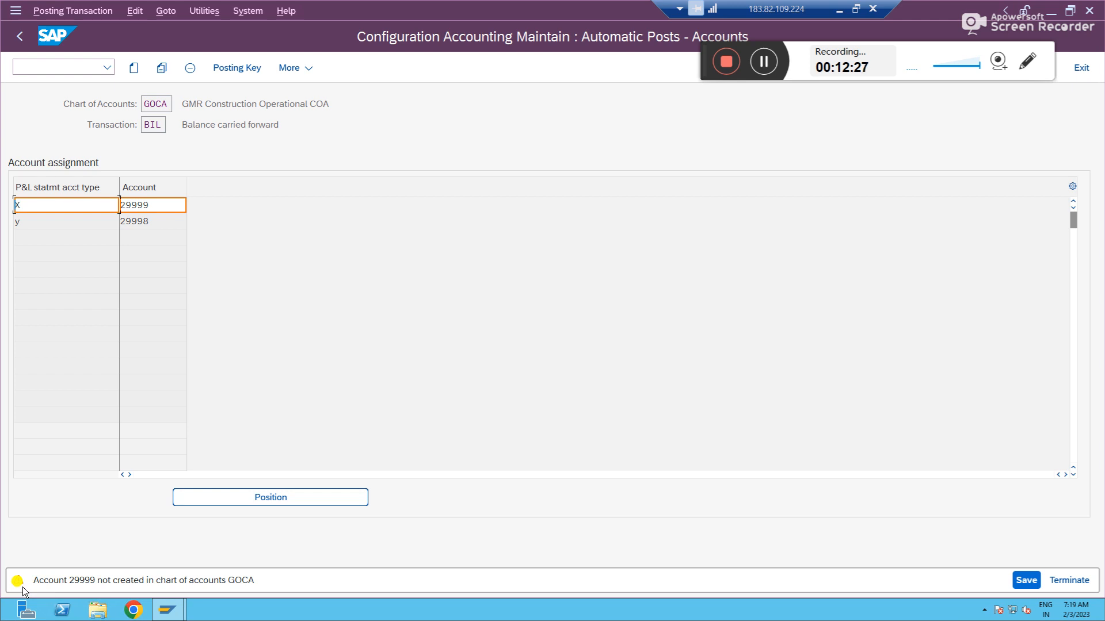
- Read the detailed message for account 29999, close it, and accept the warning on the X row
double_click(125, 583)
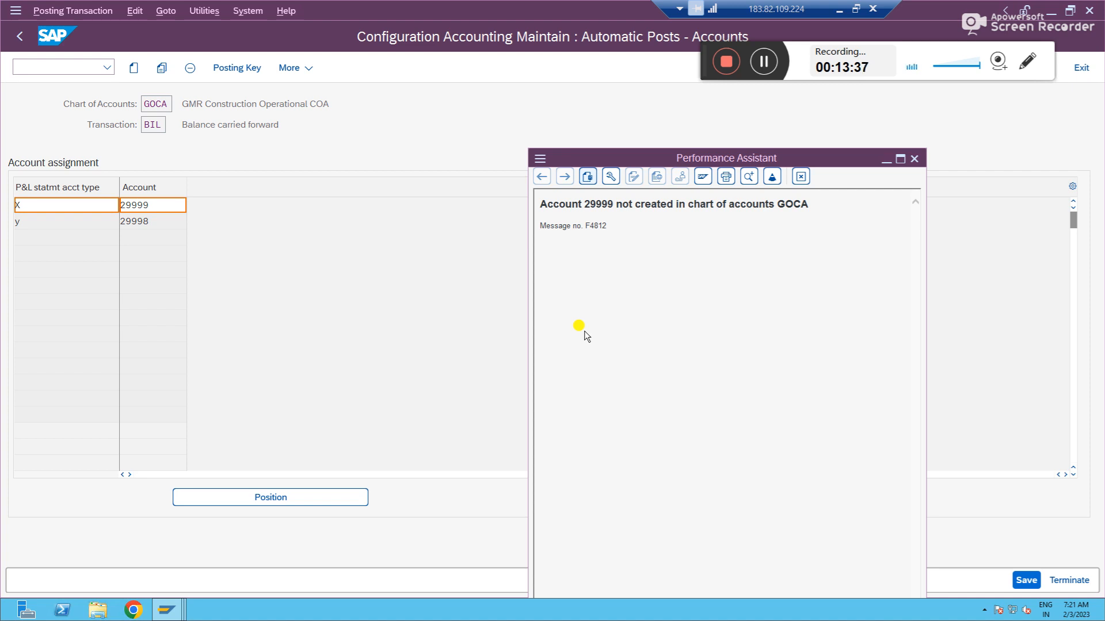
click(915, 159)
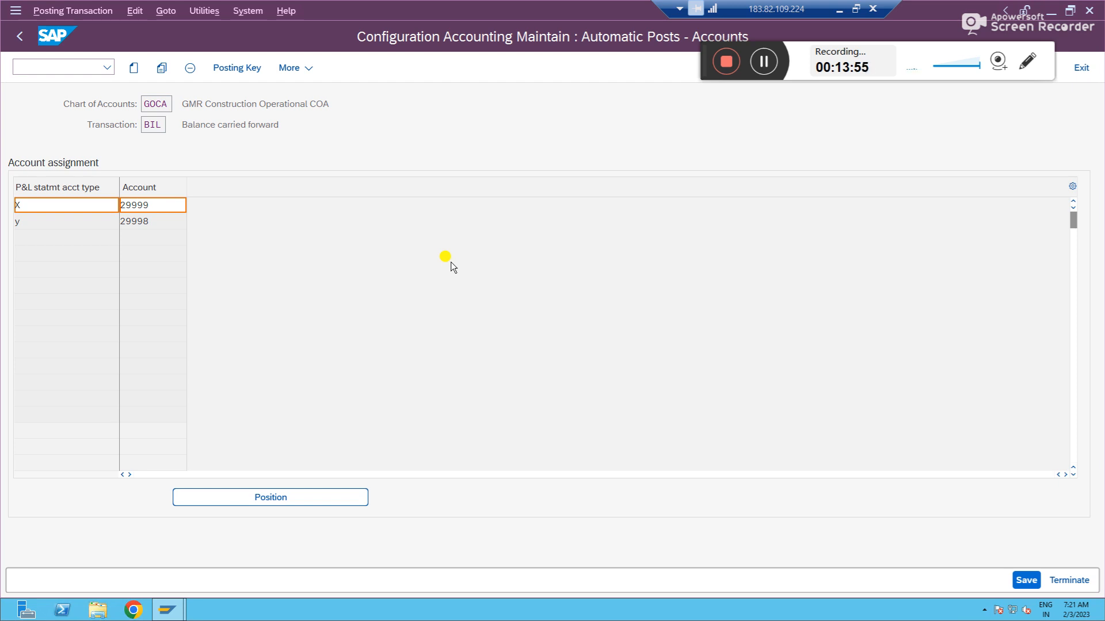
click(165, 206)
key(Return)
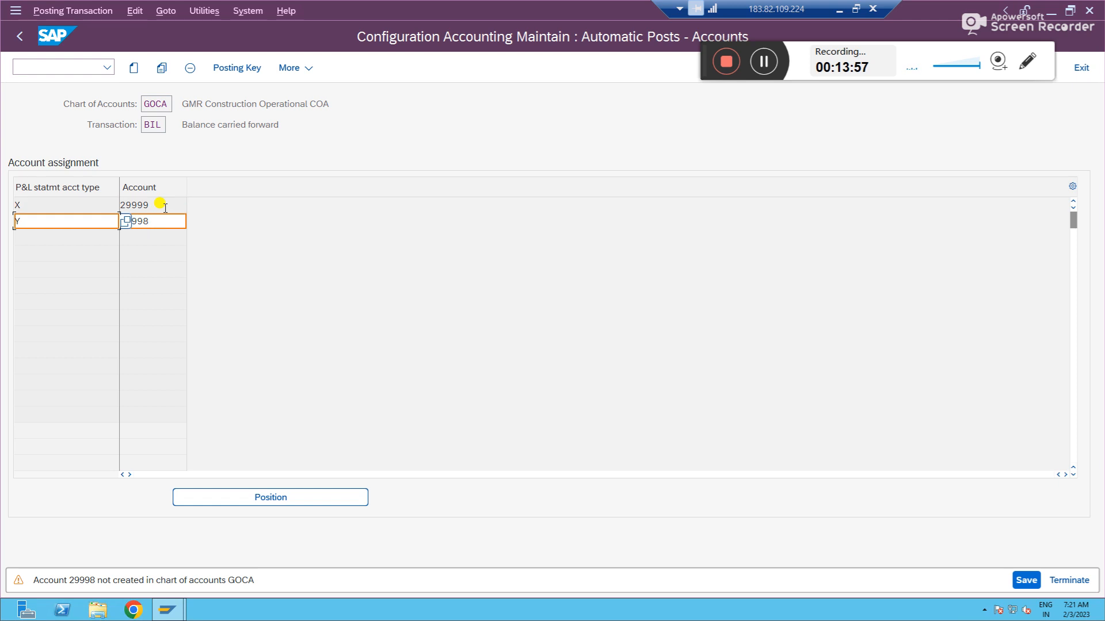
- Read the detailed message for account 29998, close it, and accept the warning on the Y row
double_click(84, 579)
click(231, 580)
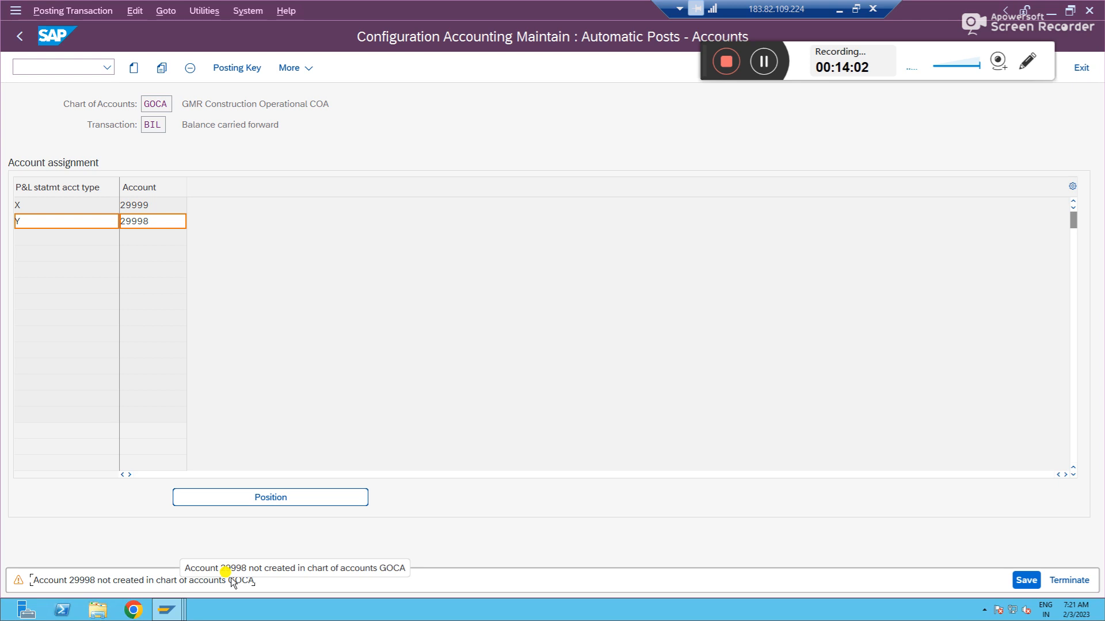
double_click(230, 578)
click(230, 578)
click(166, 610)
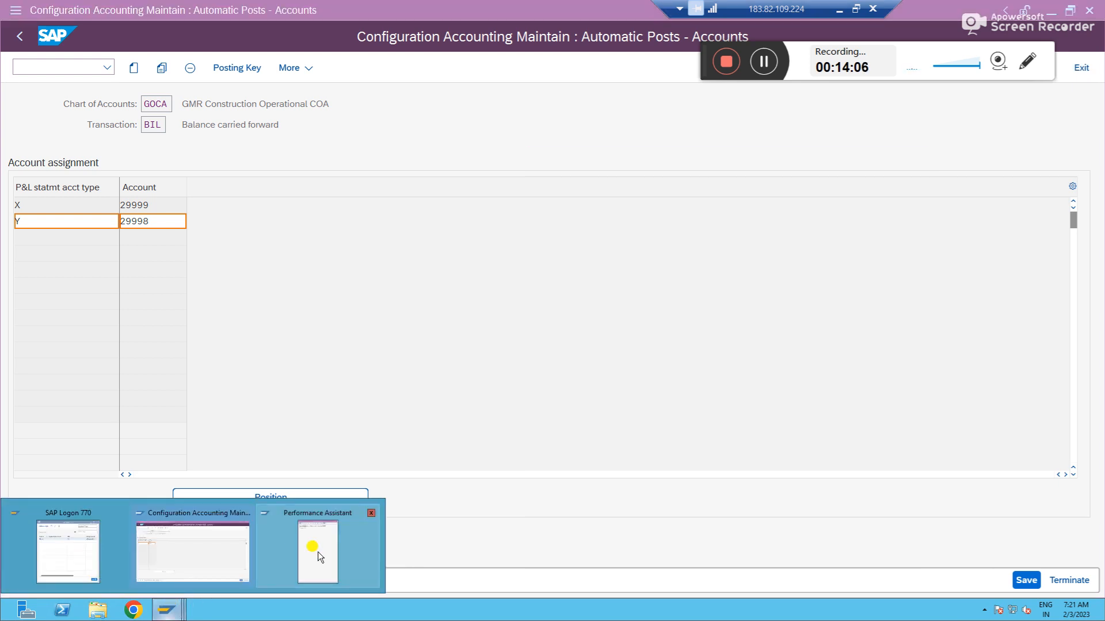
click(318, 552)
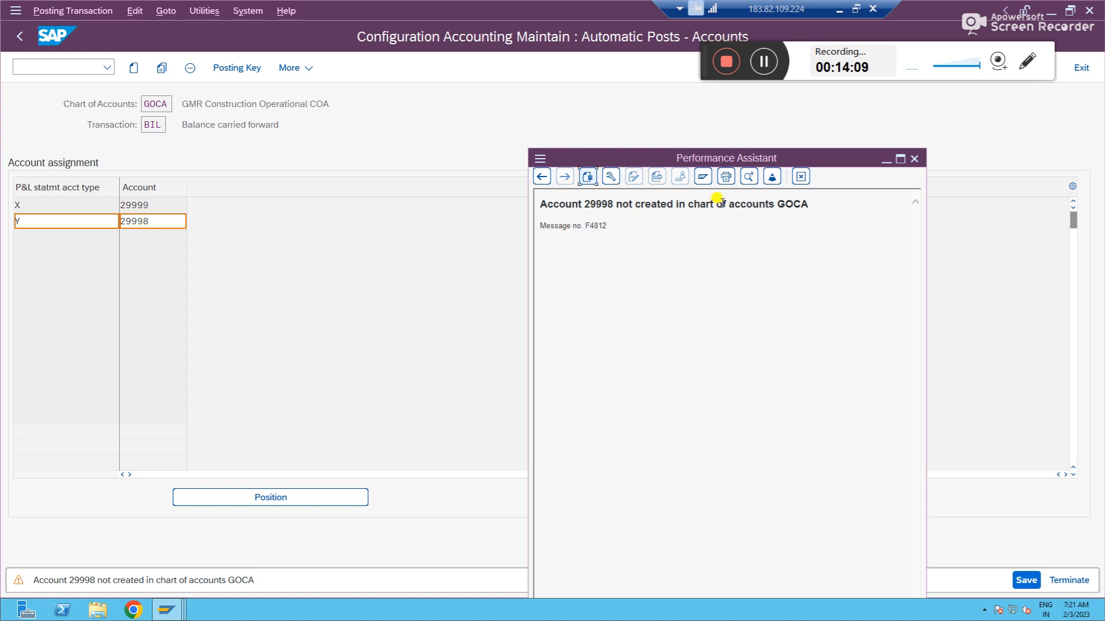
click(914, 161)
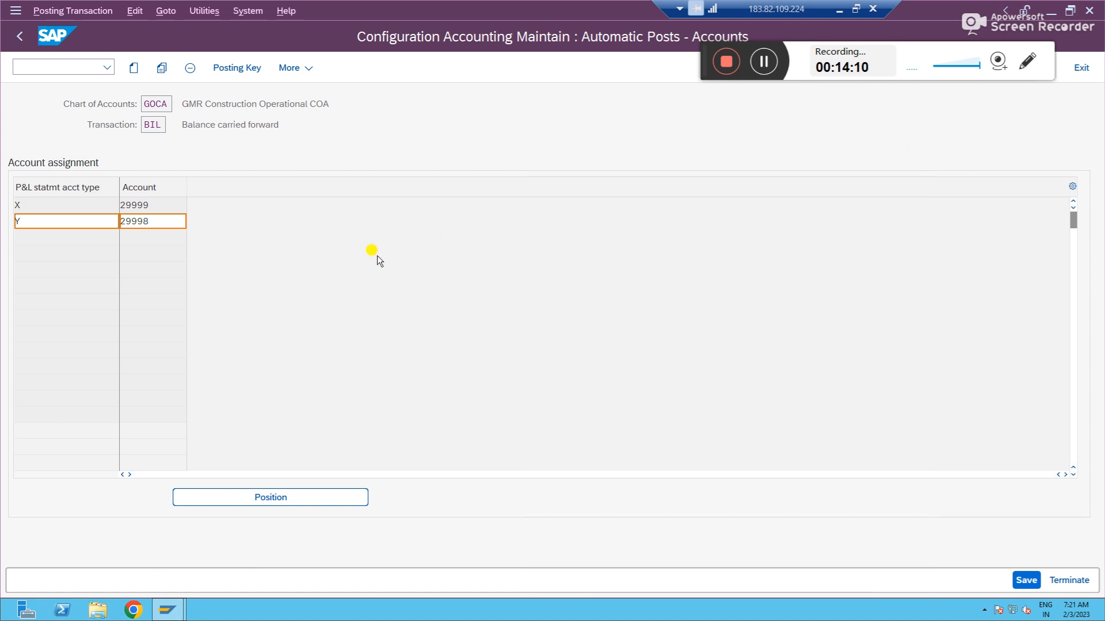
click(165, 222)
key(Return)
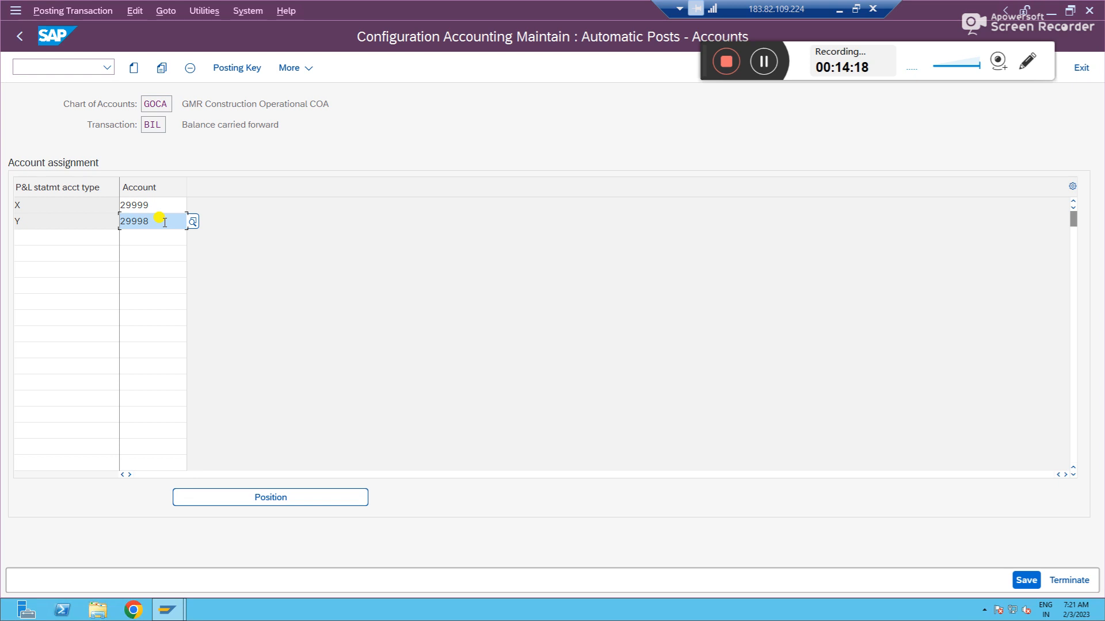
- Save the account assignments, and copy request number A4HK904317 from cell A128 on Sheet2 of the Excel workbook
click(1024, 582)
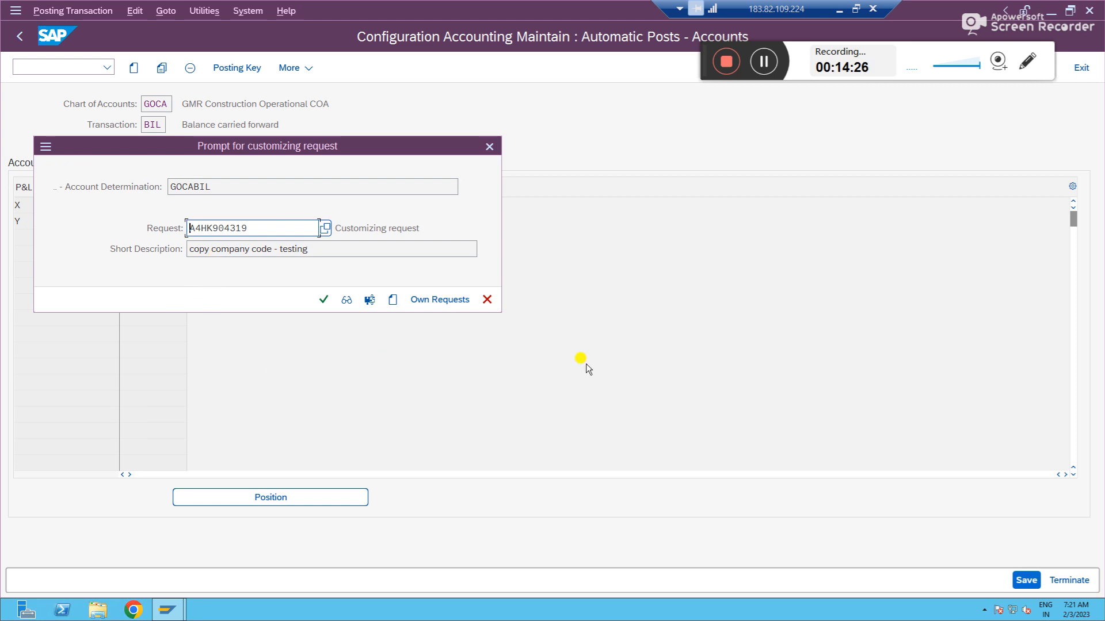
click(839, 9)
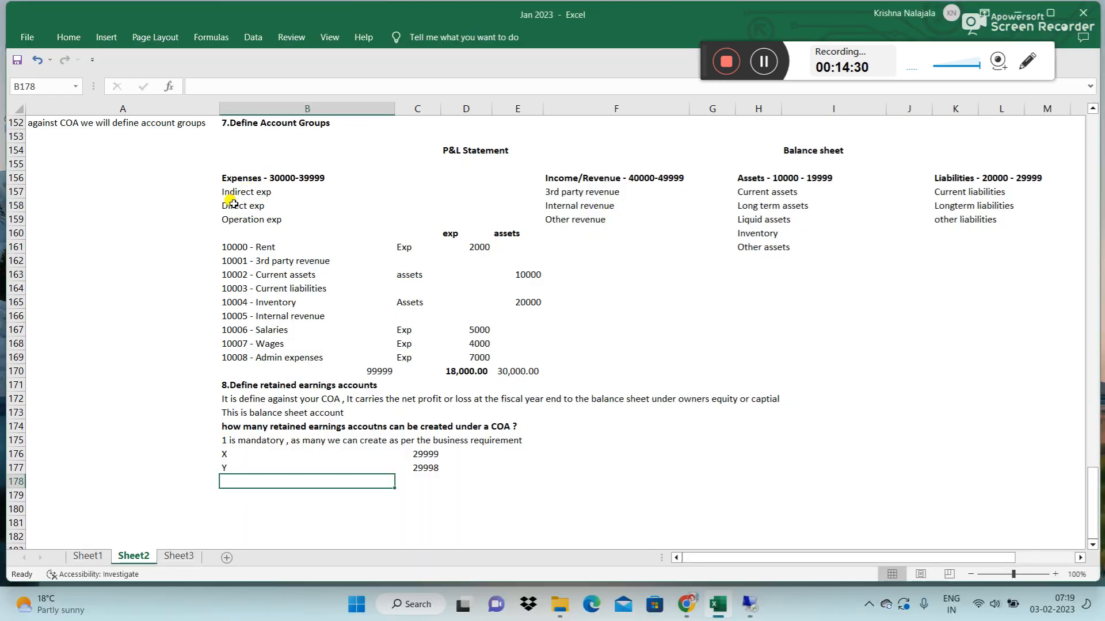
key(Up)
key(Up)
key(Up)
key(Up)
key(Up)
key(Up)
key(Up)
key(Up)
key(Up)
key(Up)
key(Up)
key(Up)
key(Up)
key(Up)
key(Up)
key(Up)
key(Up)
key(Up)
key(Up)
key(Up)
key(Up)
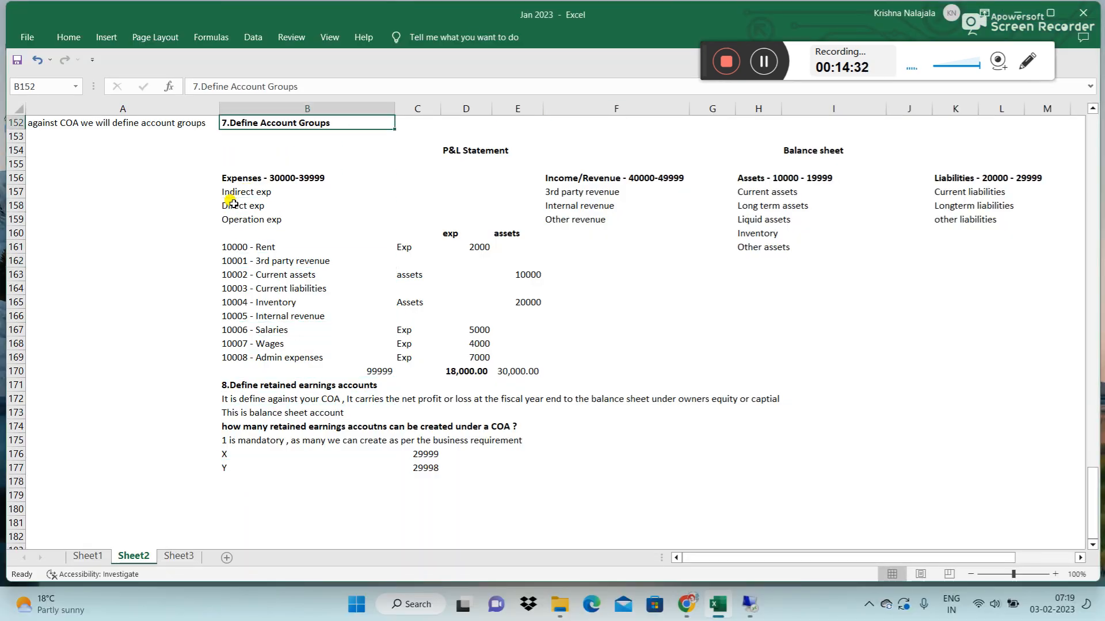
key(Up)
key(Up)
key(Up)
key(Up)
key(Up)
key(Up)
key(Up)
key(Up)
key(Up)
key(Up)
key(Up)
key(Up)
key(Up)
key(Up)
key(Up)
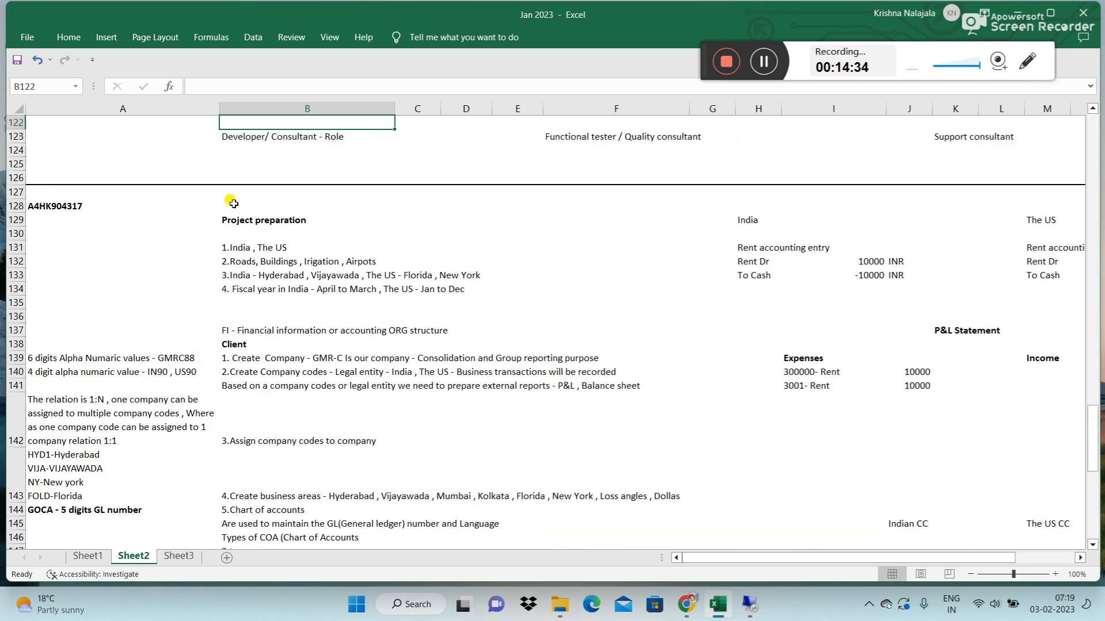
click(86, 206)
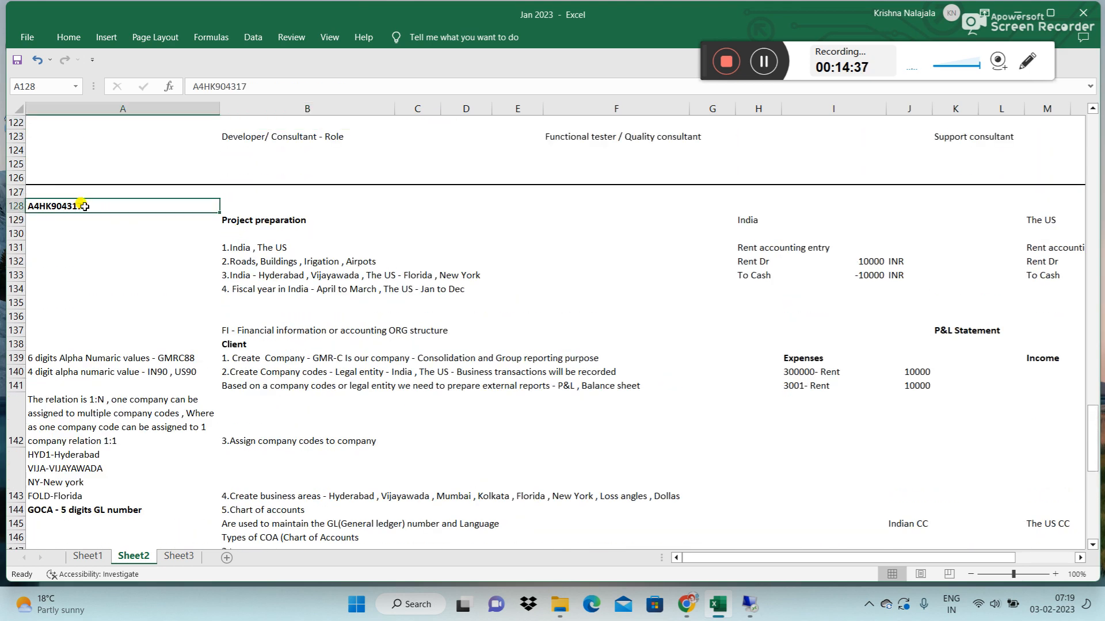
key(ctrl+c)
- Switch to SAP, save the GOCA account assignments under customizing request A4HK904317, and return to the implementation guide
click(748, 604)
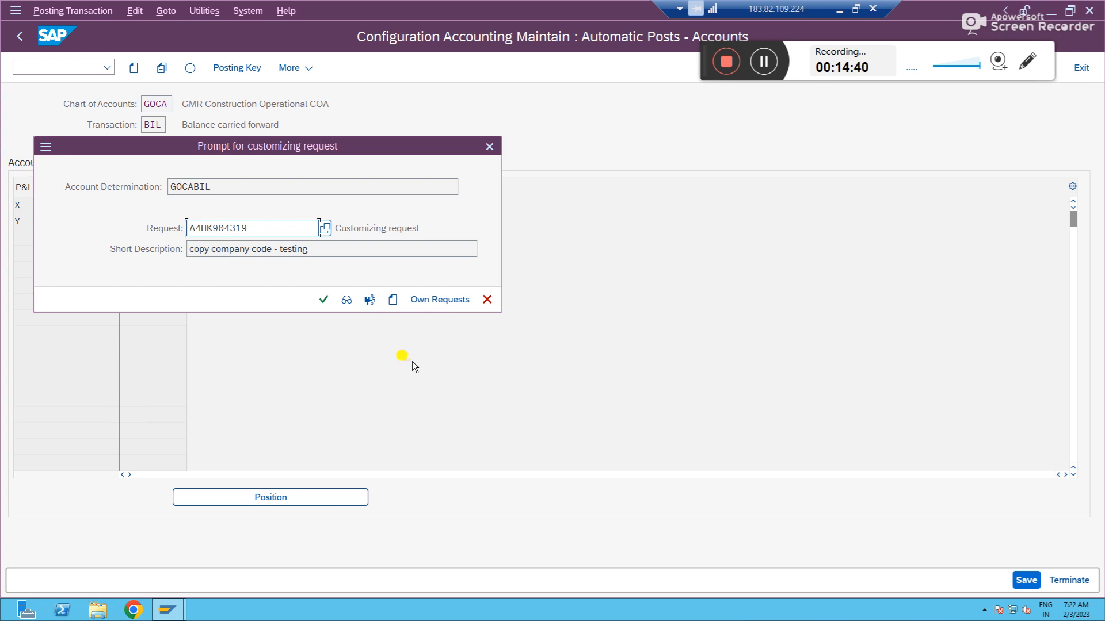
click(286, 229)
key(ctrl+a)
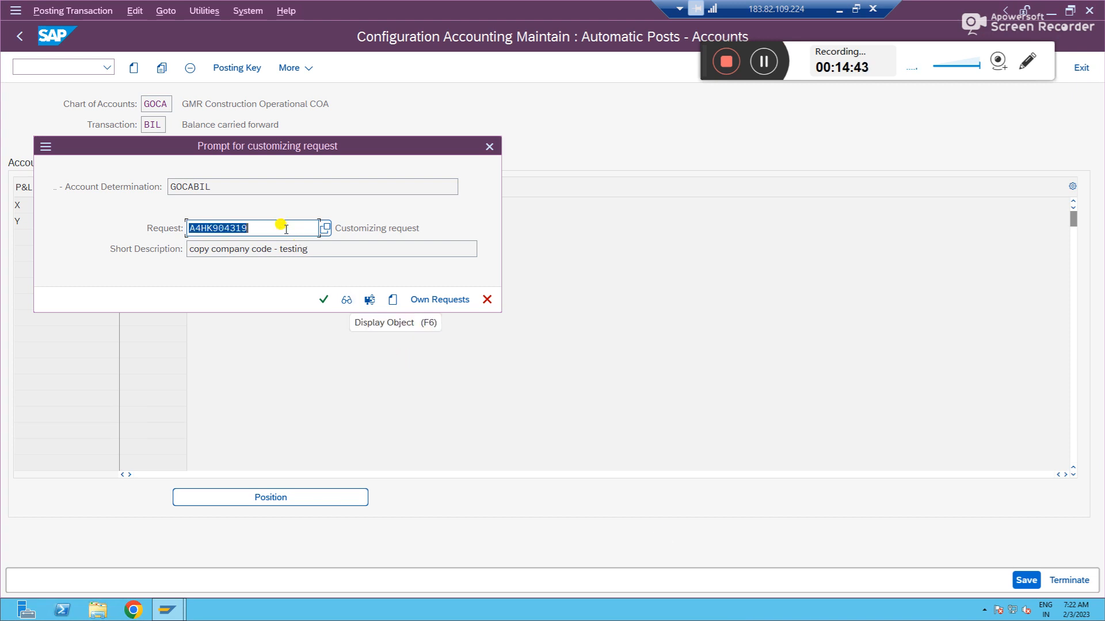
key(ctrl+v)
key(Return)
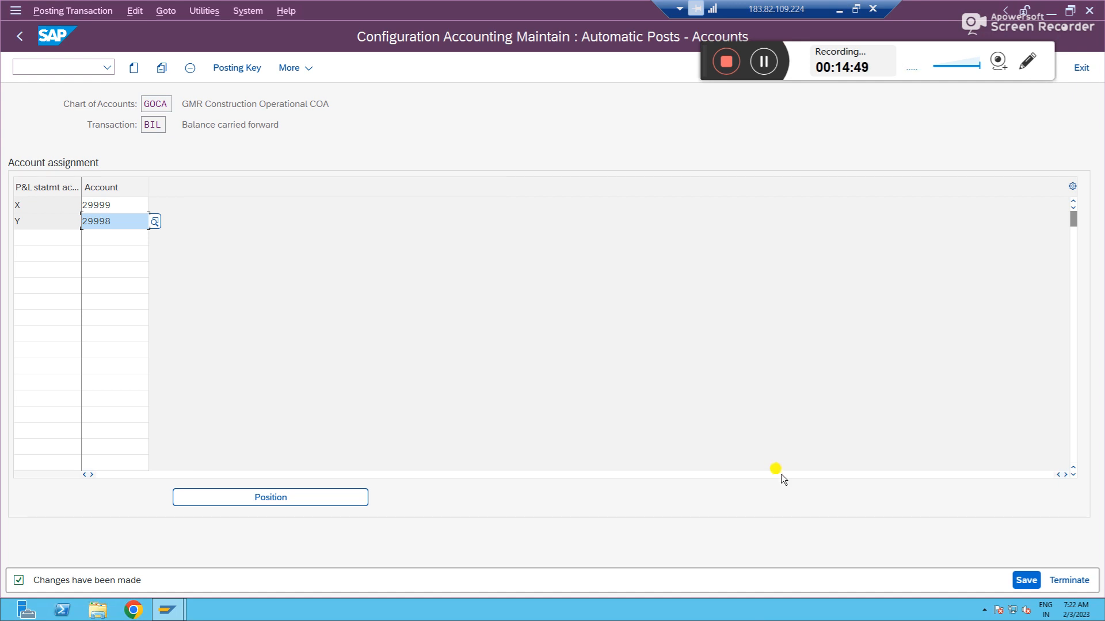
click(1027, 582)
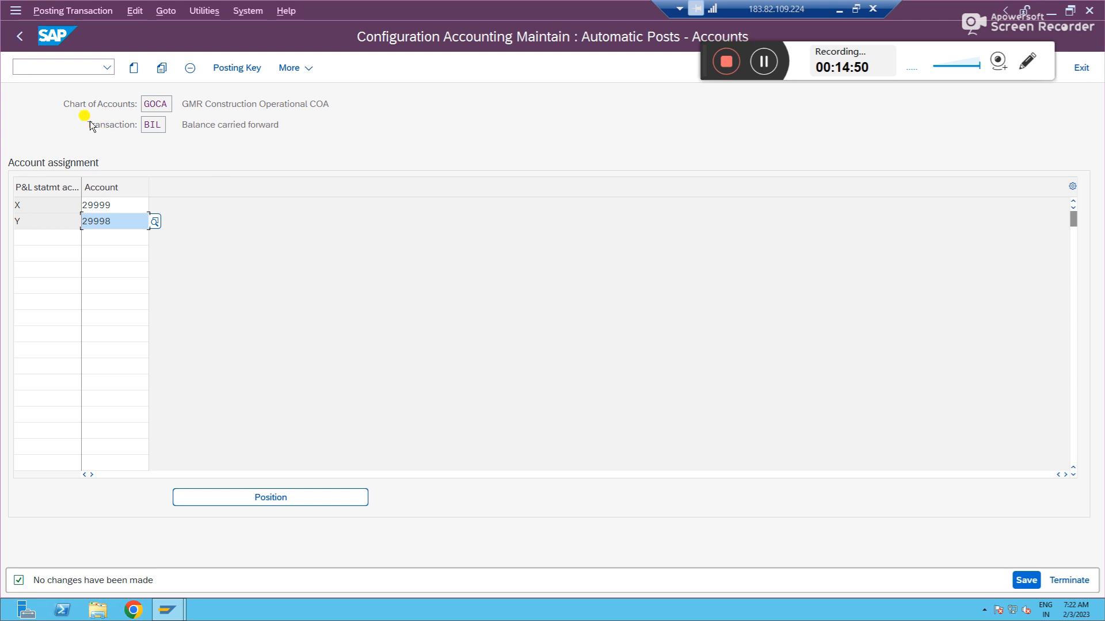
click(19, 37)
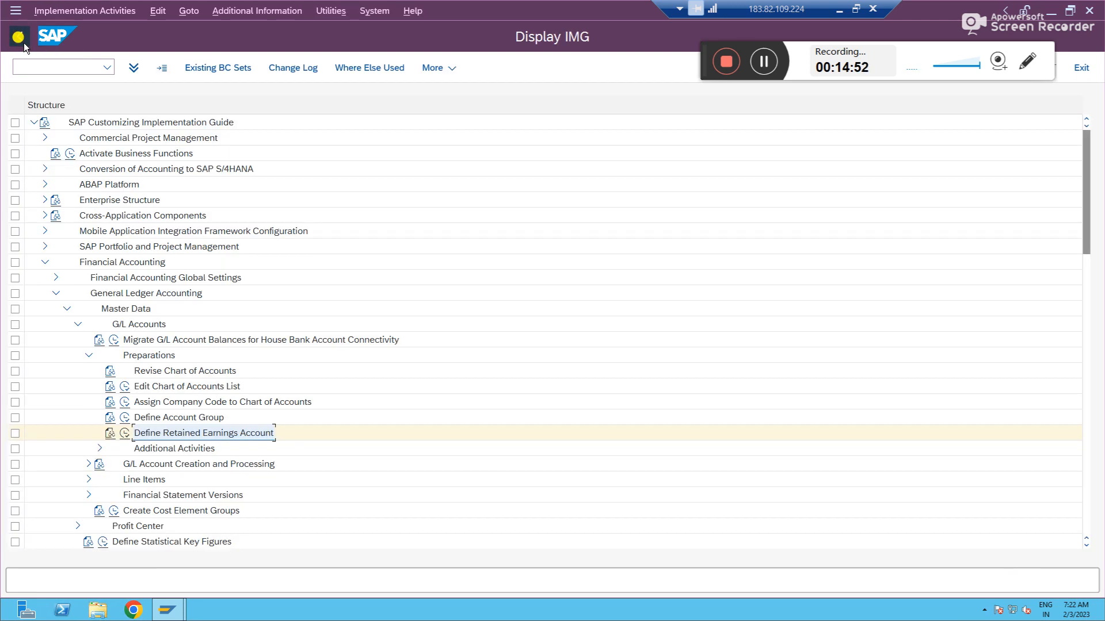
- Switch to the Excel workbook and enter the heading "9. Fiscal year calendar - Business 12 periods" in cell B179 of Sheet2
click(839, 8)
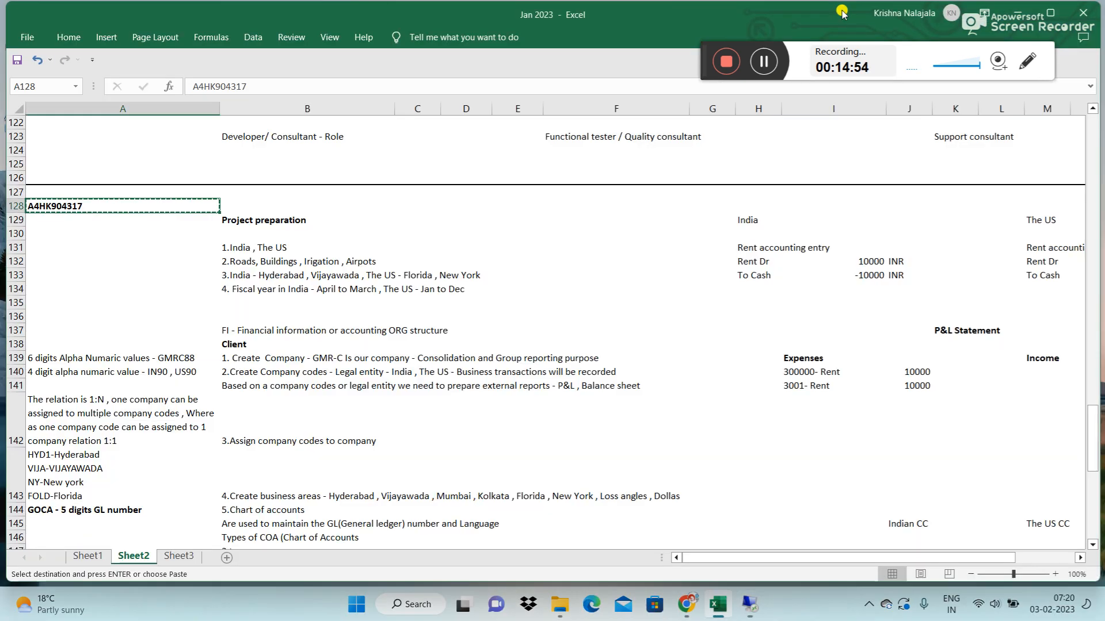
click(326, 477)
key(Escape)
key(Down)
key(Down)
key(Down)
key(Down)
key(Down)
key(Down)
key(Down)
key(Down)
key(Down)
key(Down)
key(Down)
key(Down)
key(Down)
key(Down)
key(Down)
key(Down)
key(Down)
key(Down)
key(Down)
key(Down)
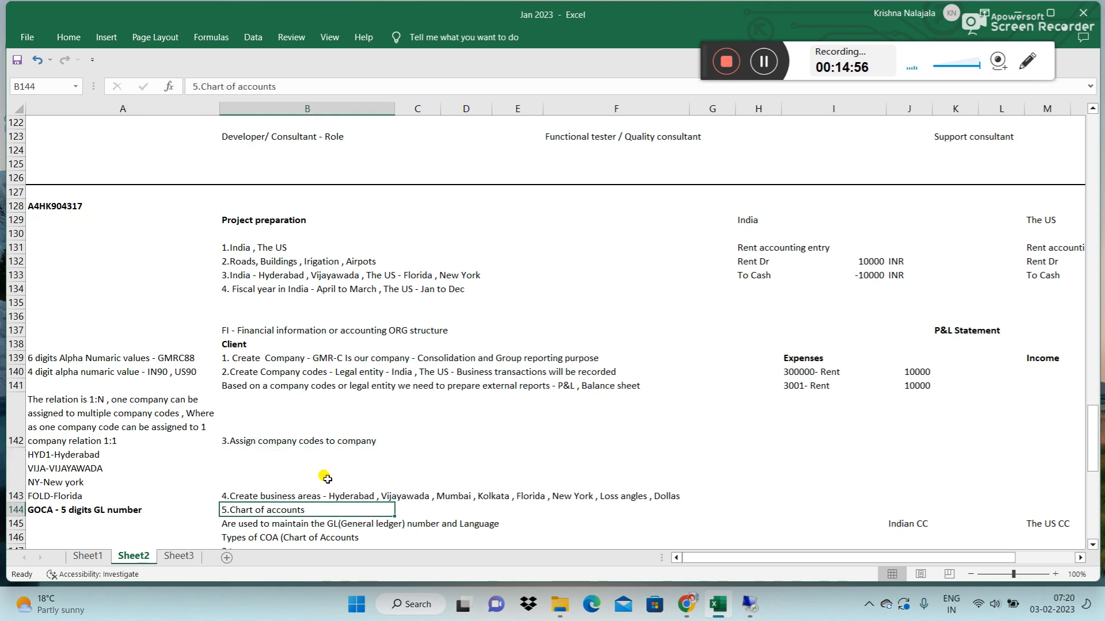
key(Down)
key(Down)
key(Down)
key(Down)
key(Down)
key(Down)
key(Down)
key(Down)
key(Down)
key(Down)
key(Down)
key(Down)
key(Down)
key(Down)
key(Down)
key(Down)
key(Down)
key(Down)
key(Down)
key(Down)
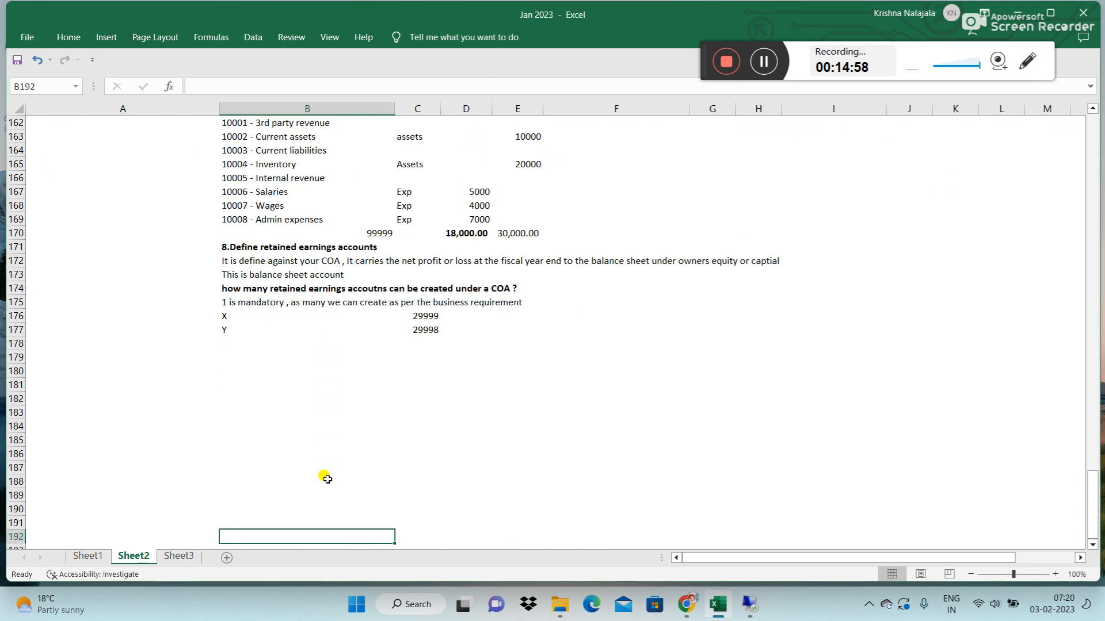
click(233, 356)
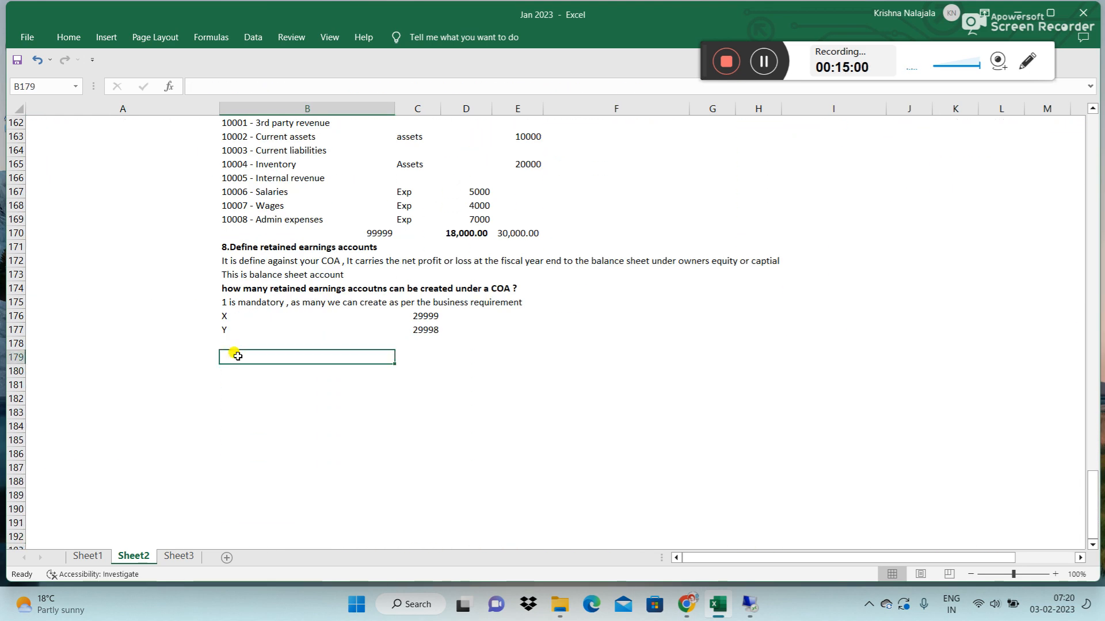
text(9. )
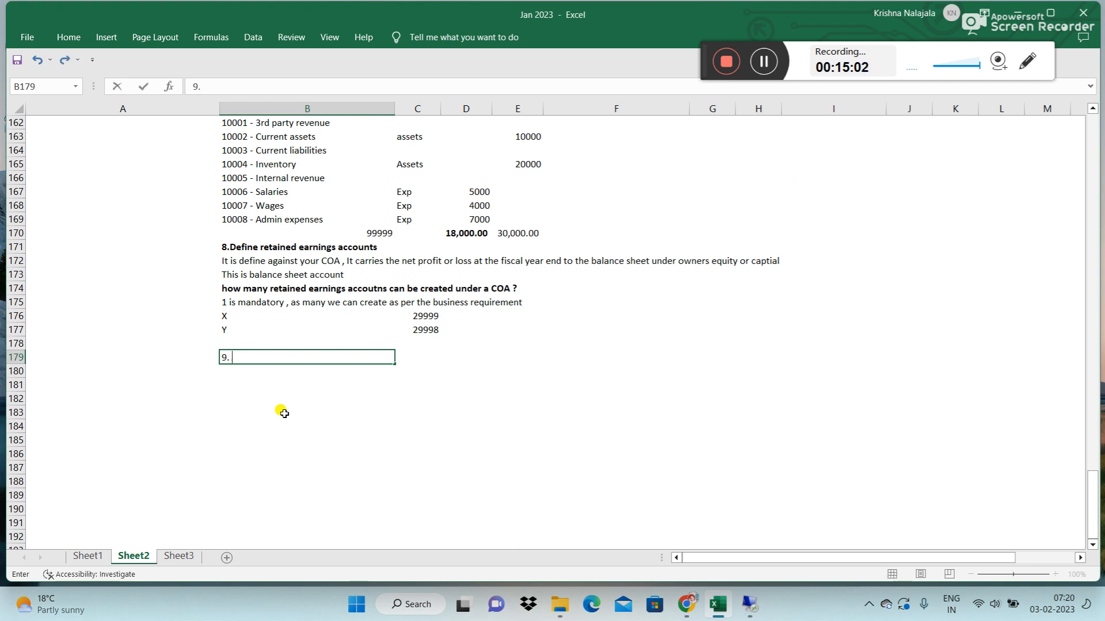
text(Fiscal year calendar )
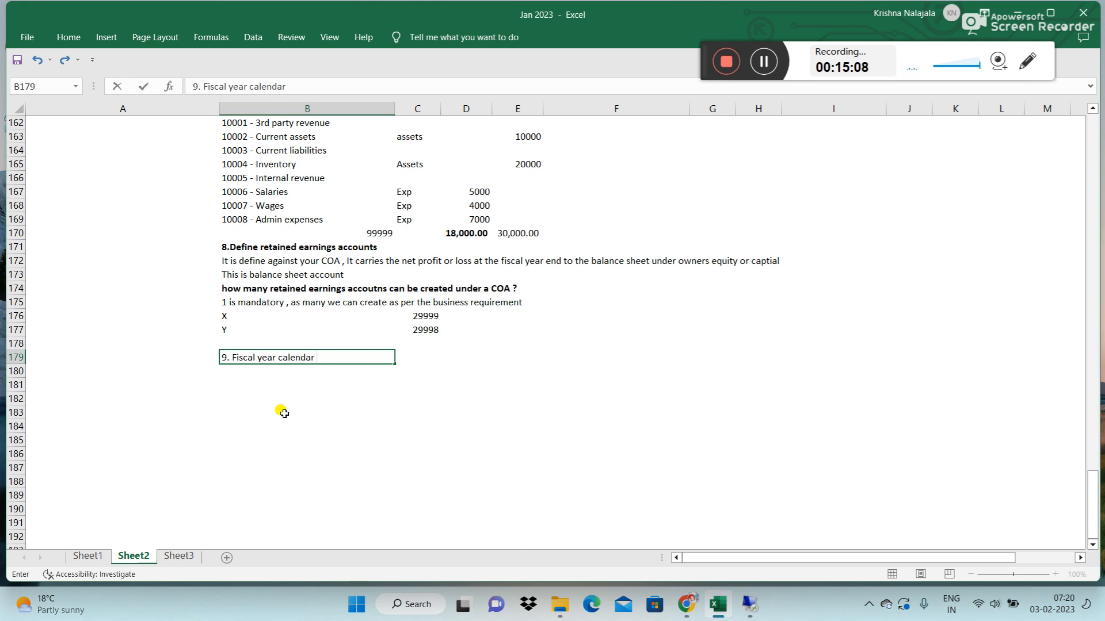
text(- Busines)
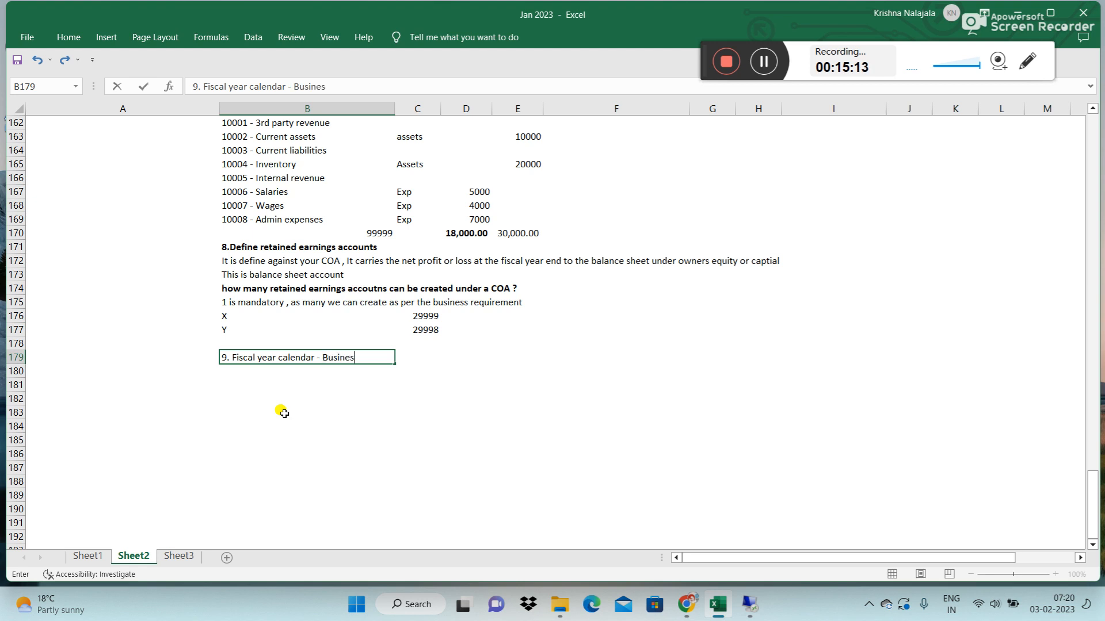
text(s 12 periods)
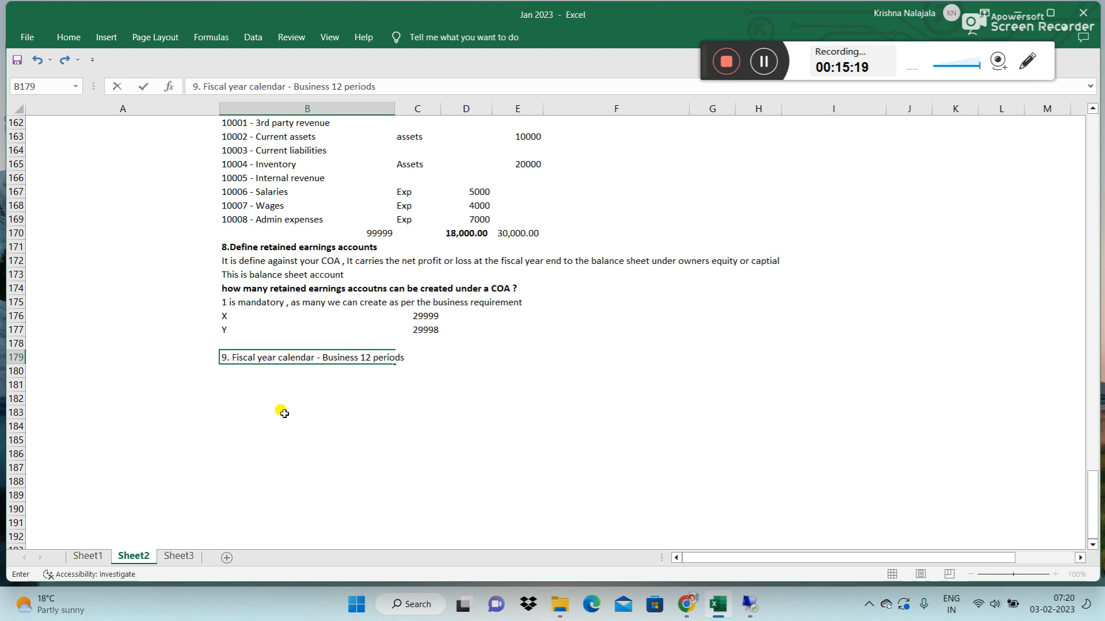
key(Return)
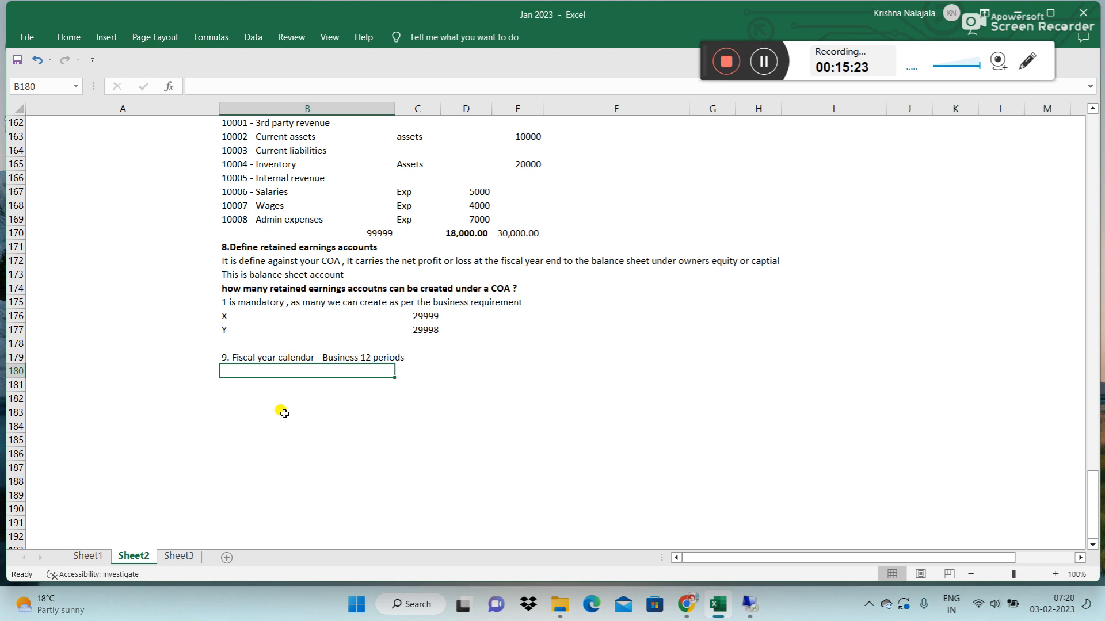
- Enter "Fiscal year is ment for 12 business periods and Special periods" in cell B180, below the fiscal year heading
key(Left)
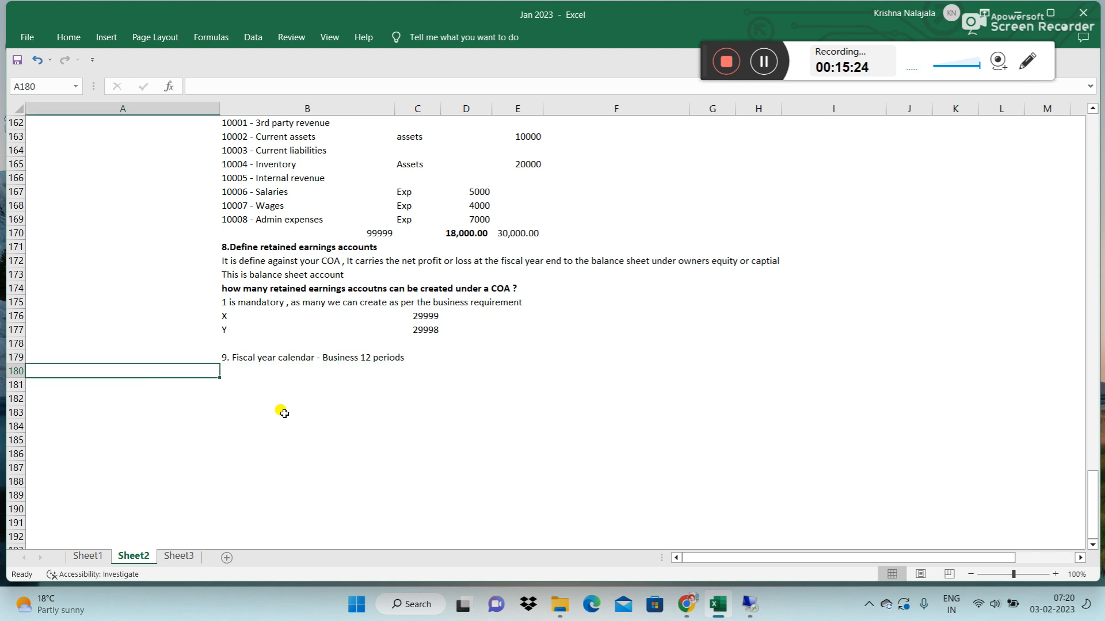
key(Right)
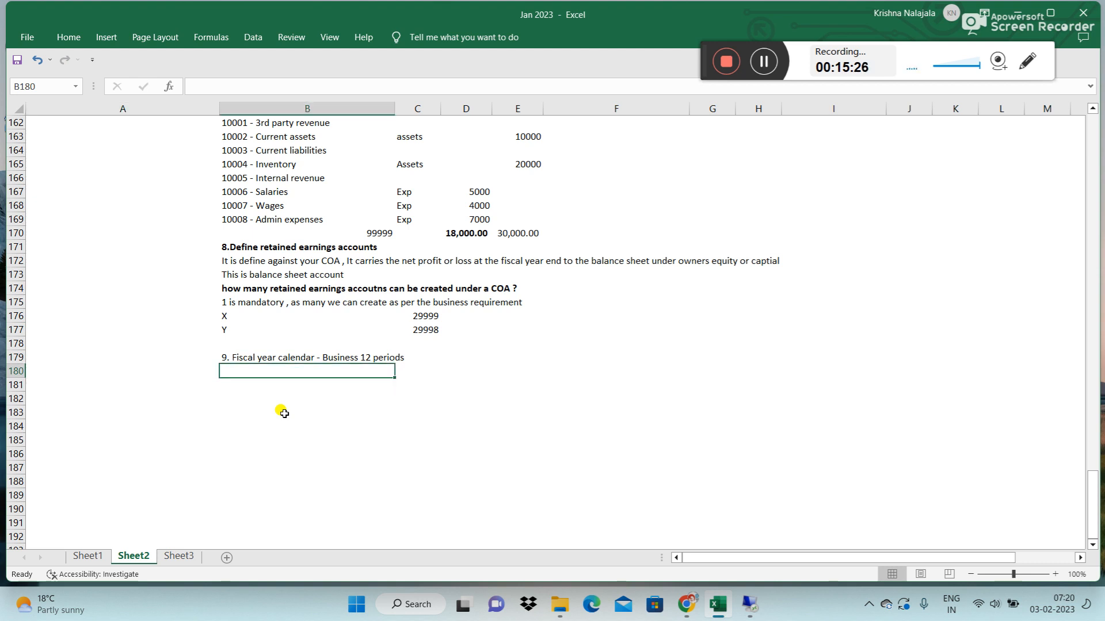
text(Fiscal)
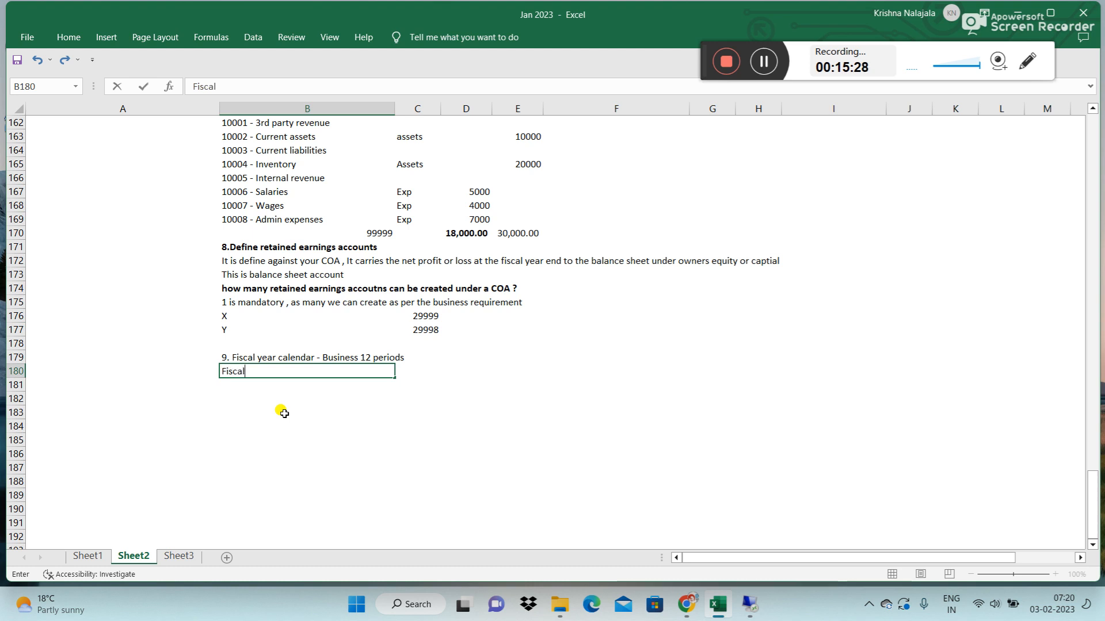
text( year is ment for 1)
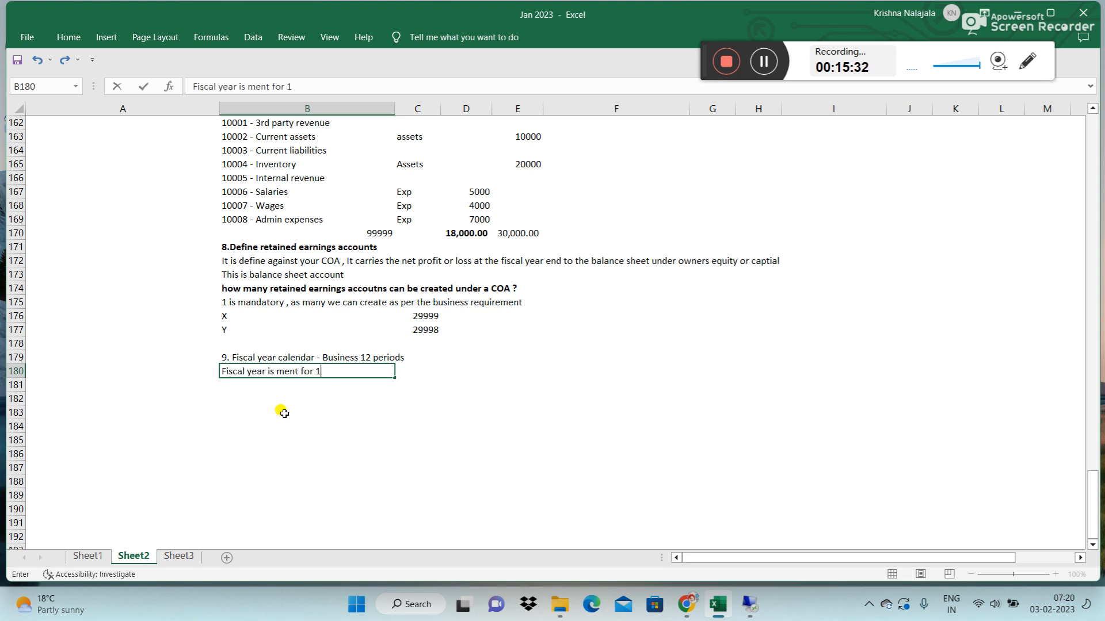
text(2 mont)
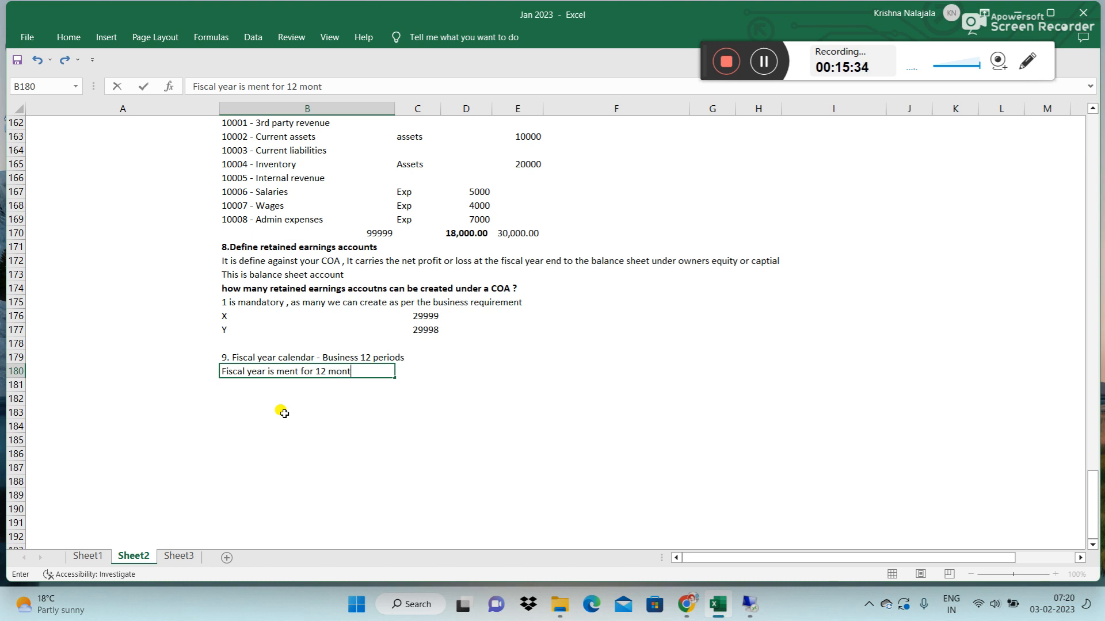
text(hs of you)
key(BackSpace)
key(BackSpace)
key(BackSpace)
key(BackSpace)
key(BackSpace)
key(BackSpace)
key(BackSpace)
key(BackSpace)
key(BackSpace)
key(BackSpace)
key(BackSpace)
key(BackSpace)
key(BackSpace)
text(period)
key(BackSpace)
key(BackSpace)
key(BackSpace)
key(BackSpace)
key(BackSpace)
key(BackSpace)
text(business periods )
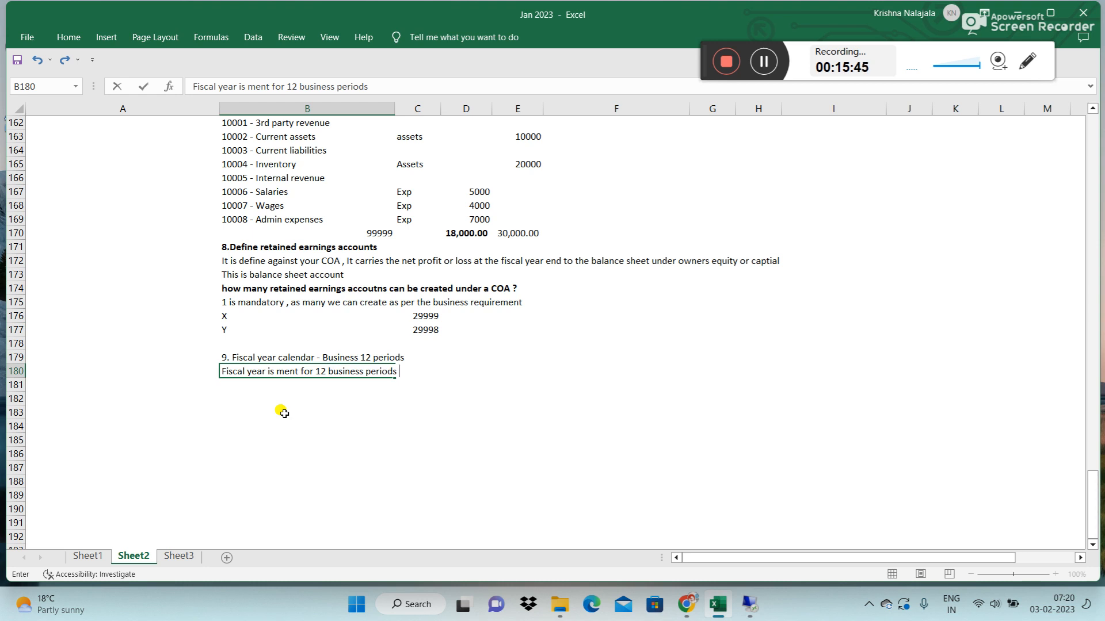
text(and Special periods)
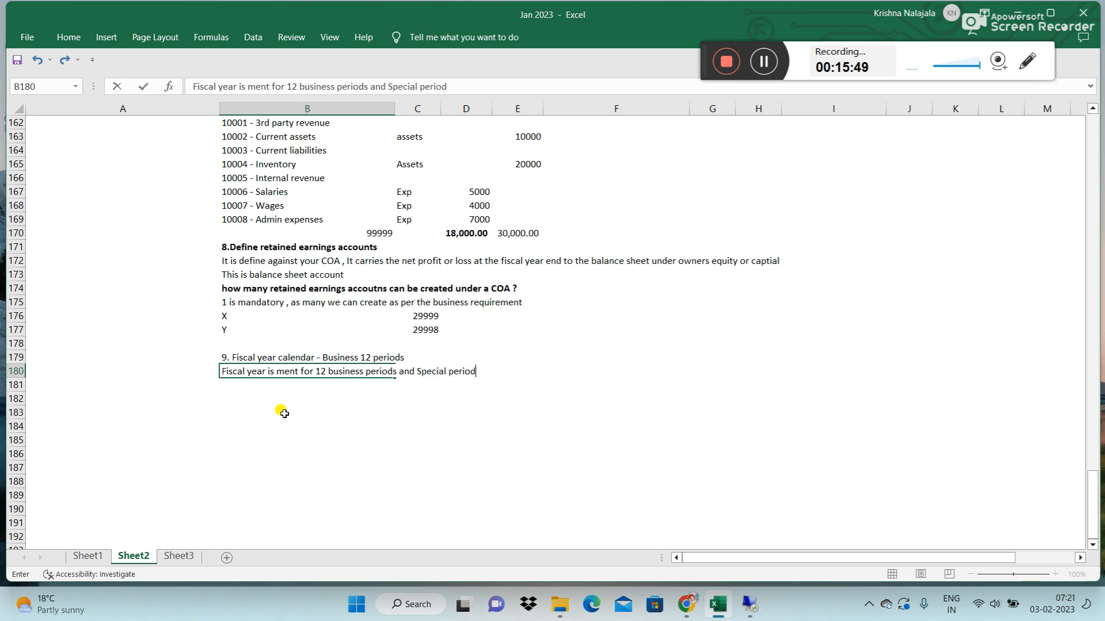
key(Return)
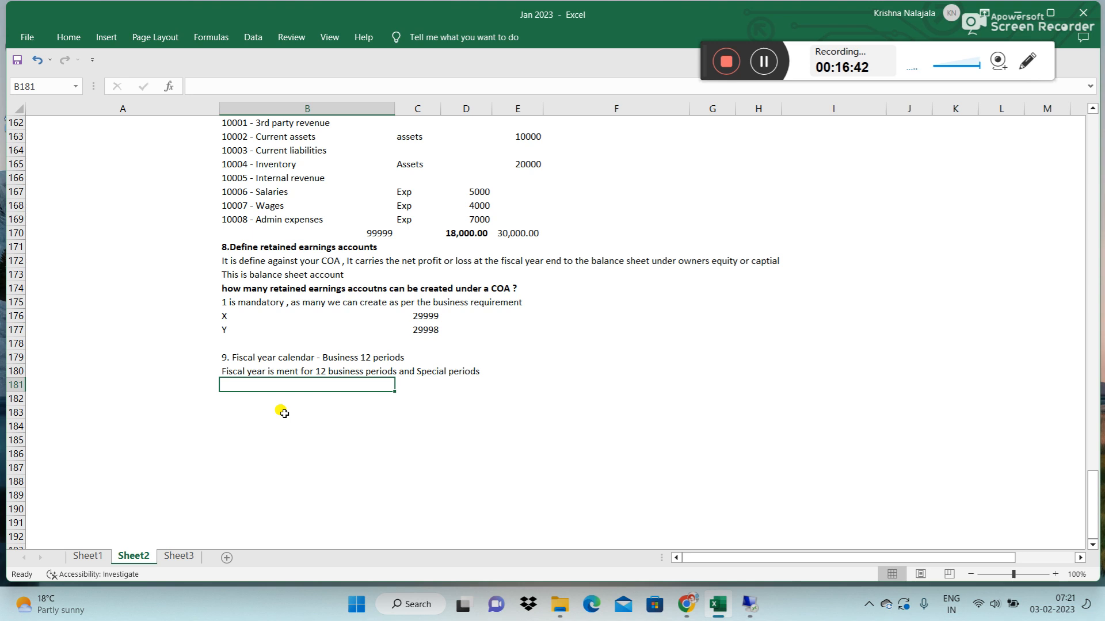
- Enter the country fiscal years: "India - April to March" in cell B181 and "The US - Jan to Dec" in cell B182
click(311, 371)
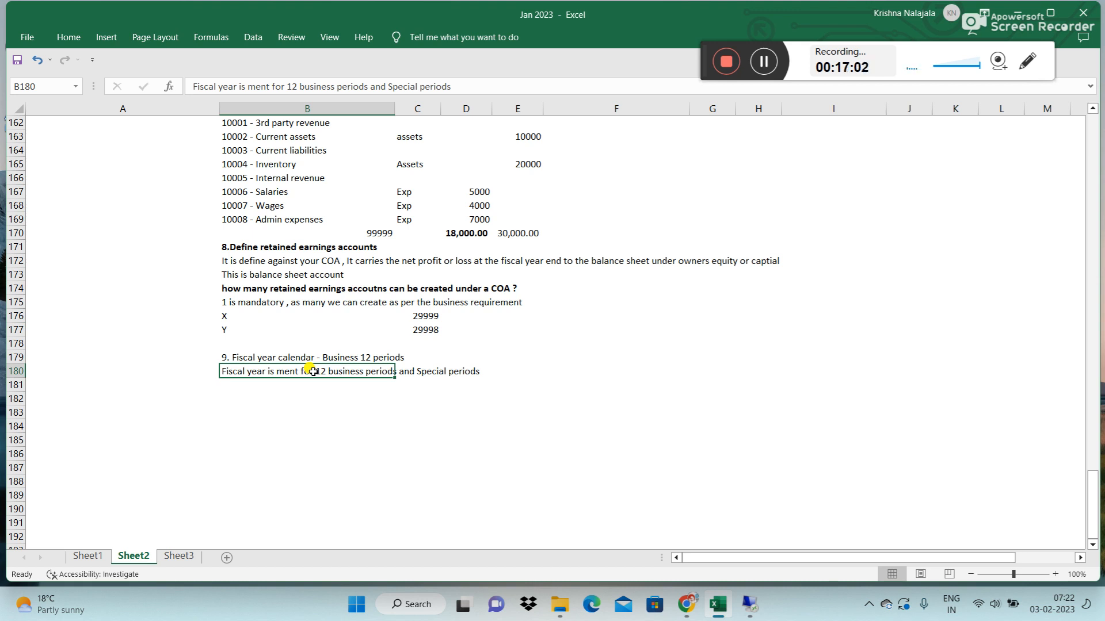
key(Return)
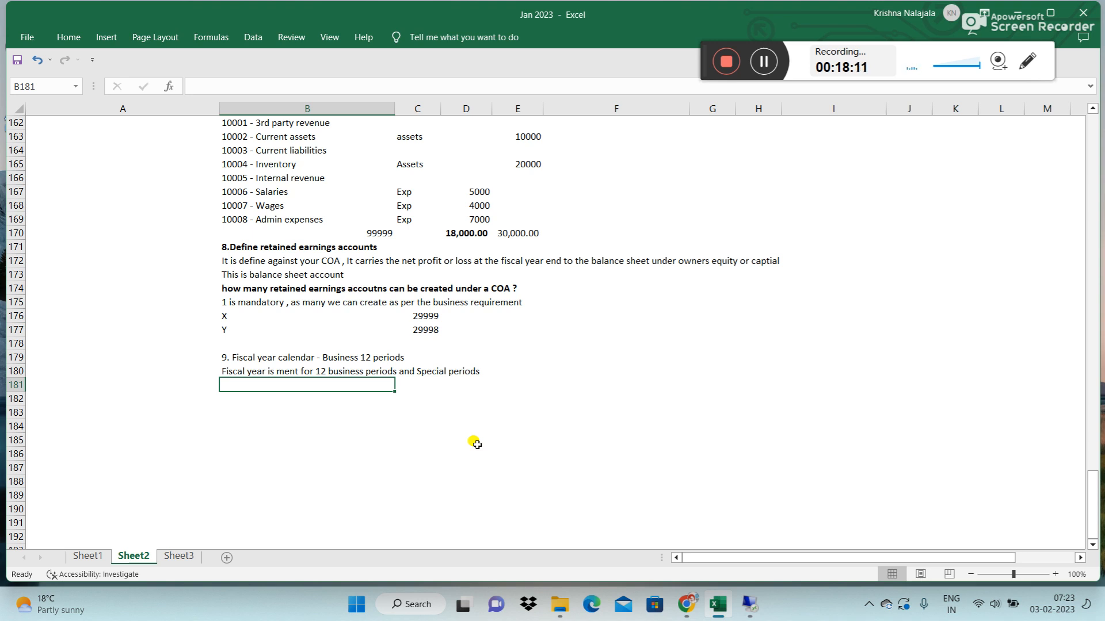
text(India - )
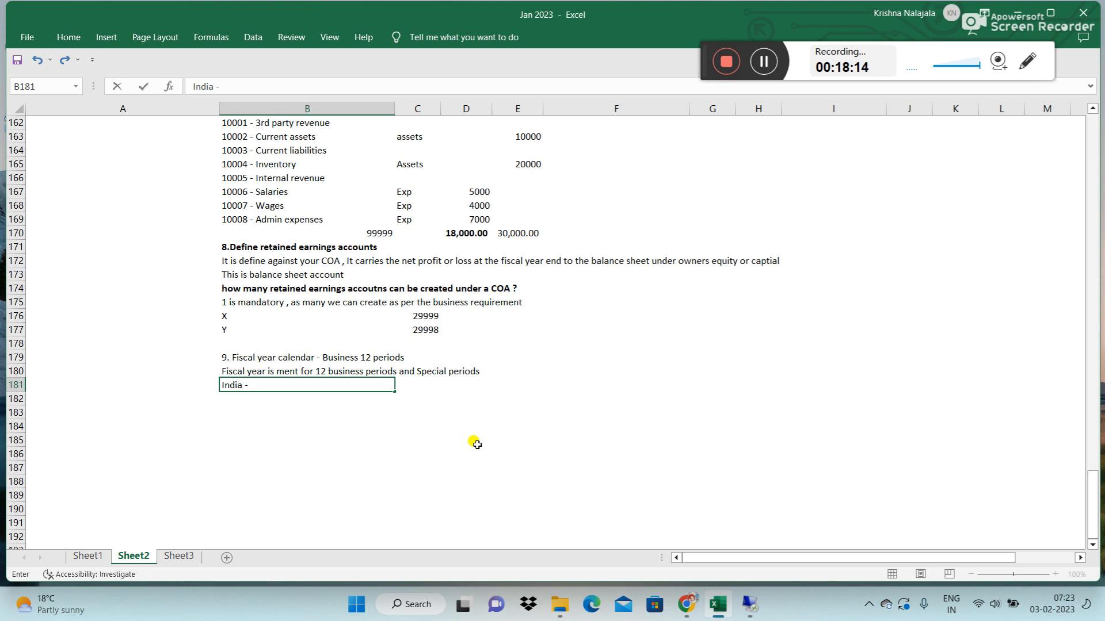
text(April to March)
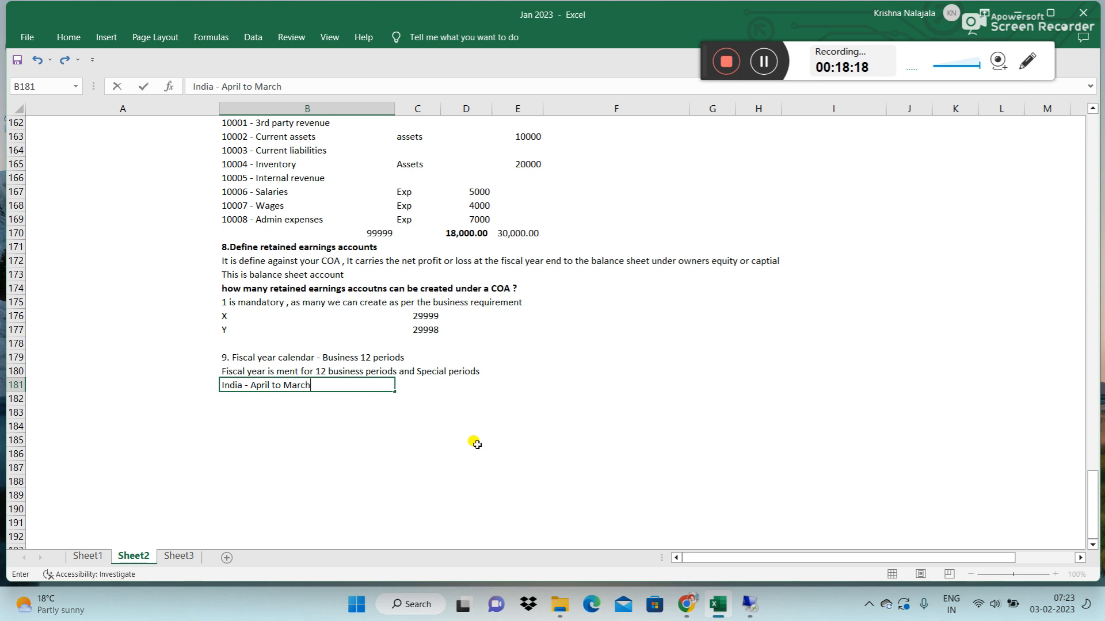
key(Return)
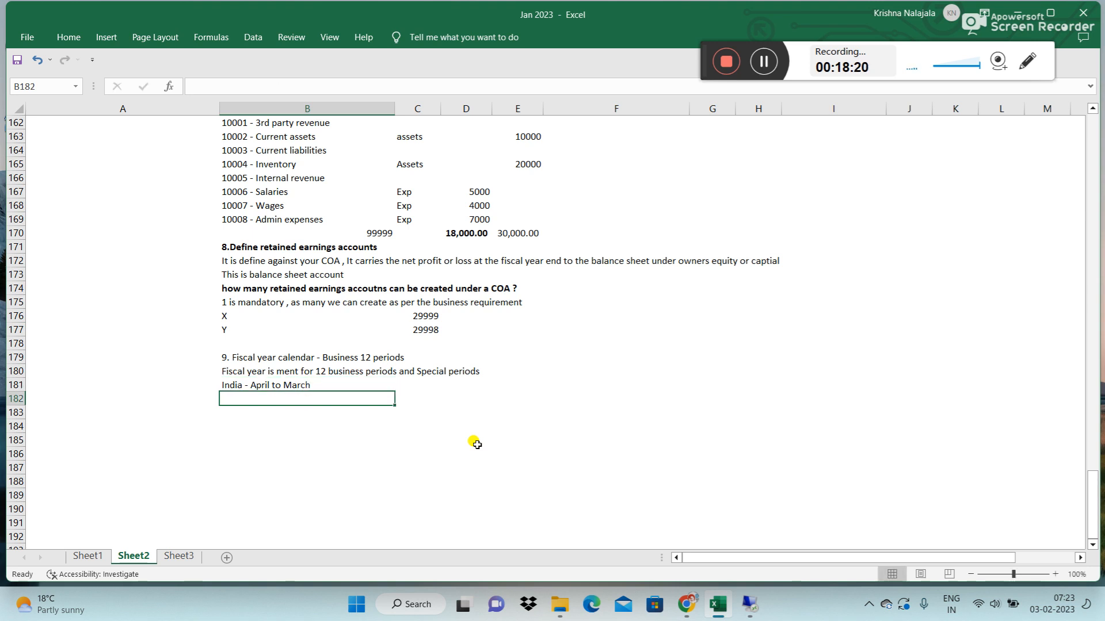
text(The US )
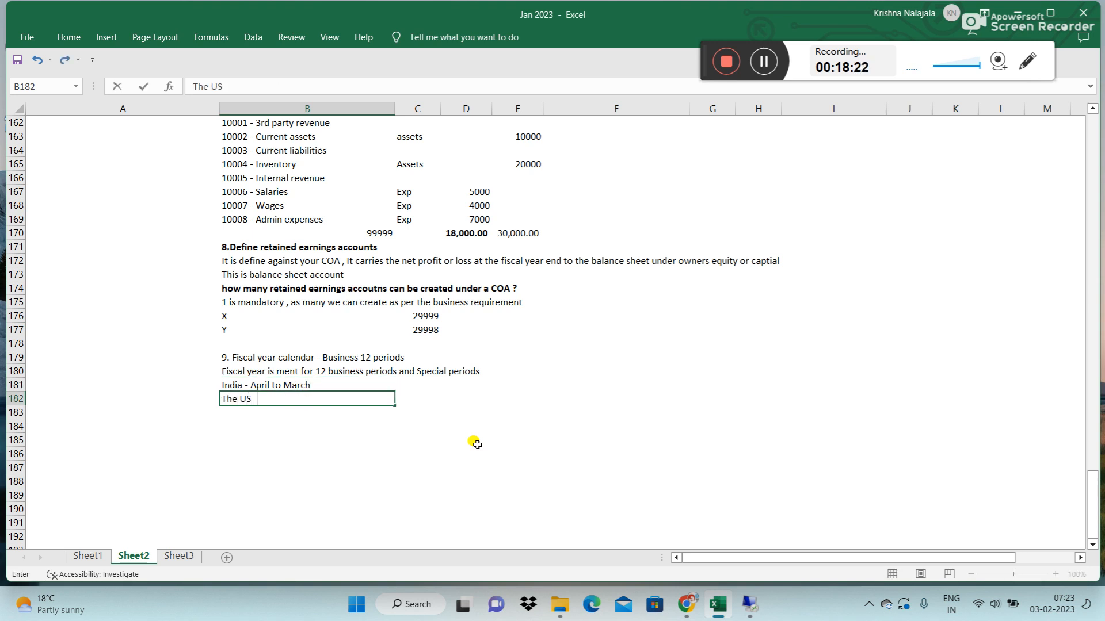
text(- Jan to Dec)
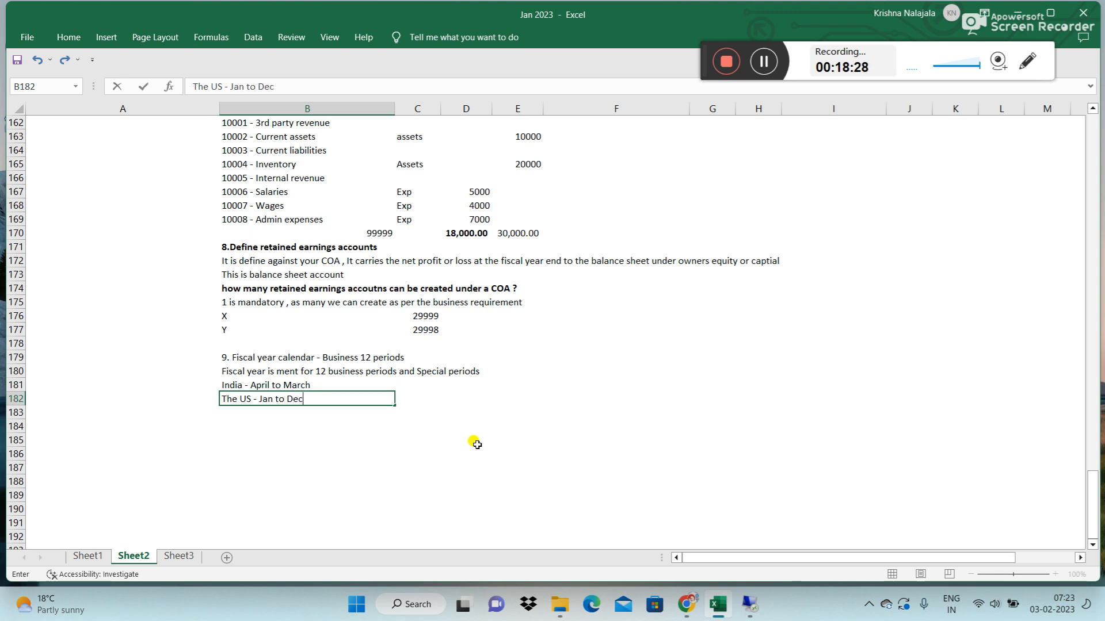
key(Return)
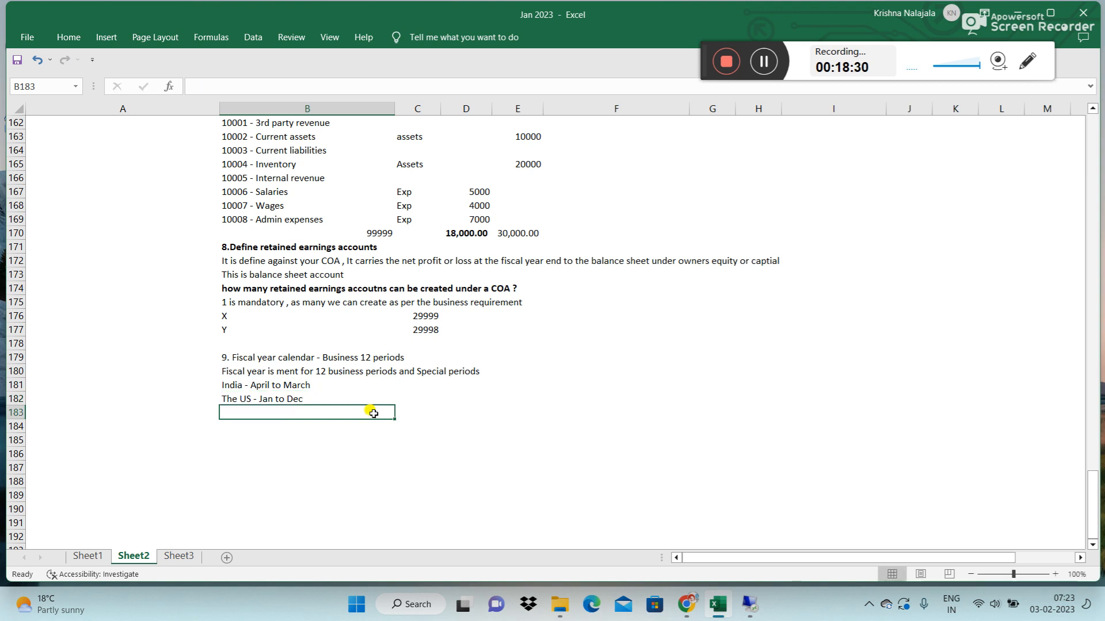
click(269, 397)
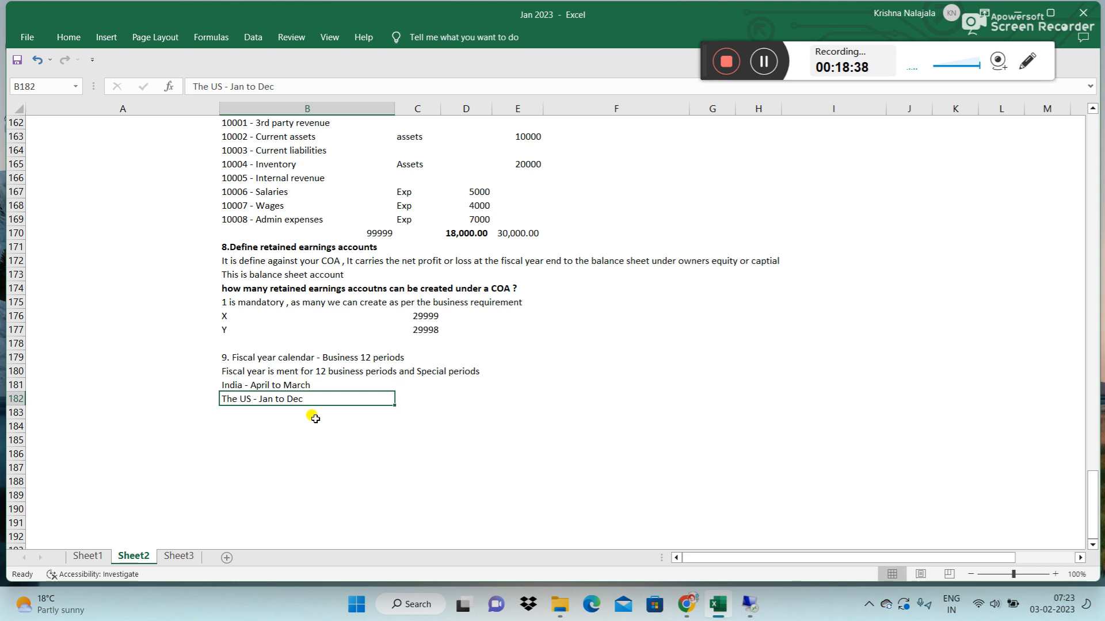
click(275, 385)
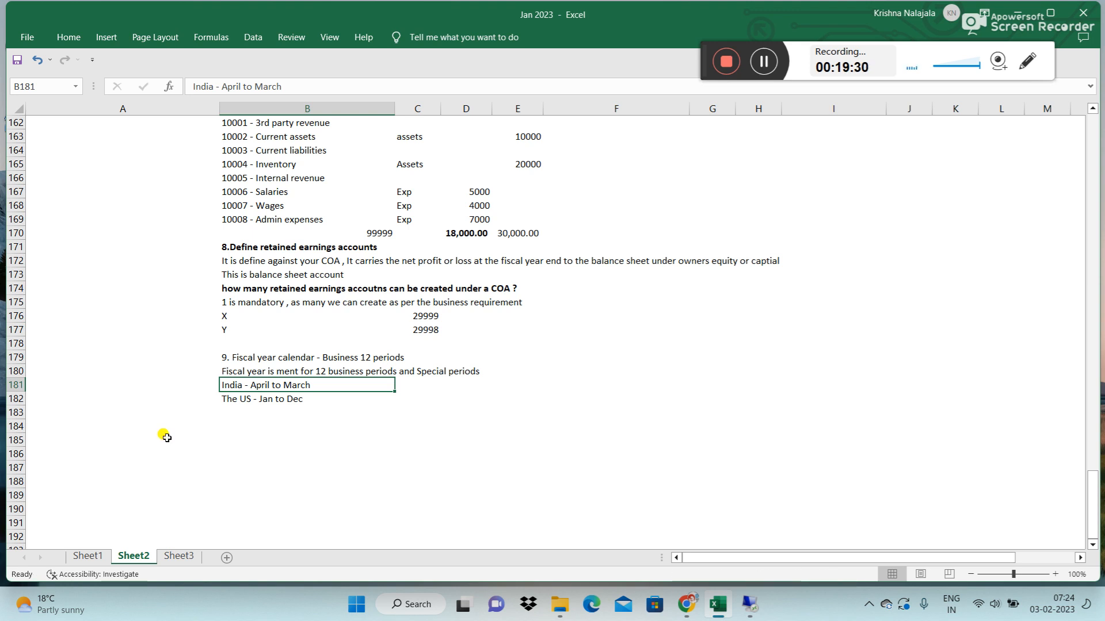
click(266, 414)
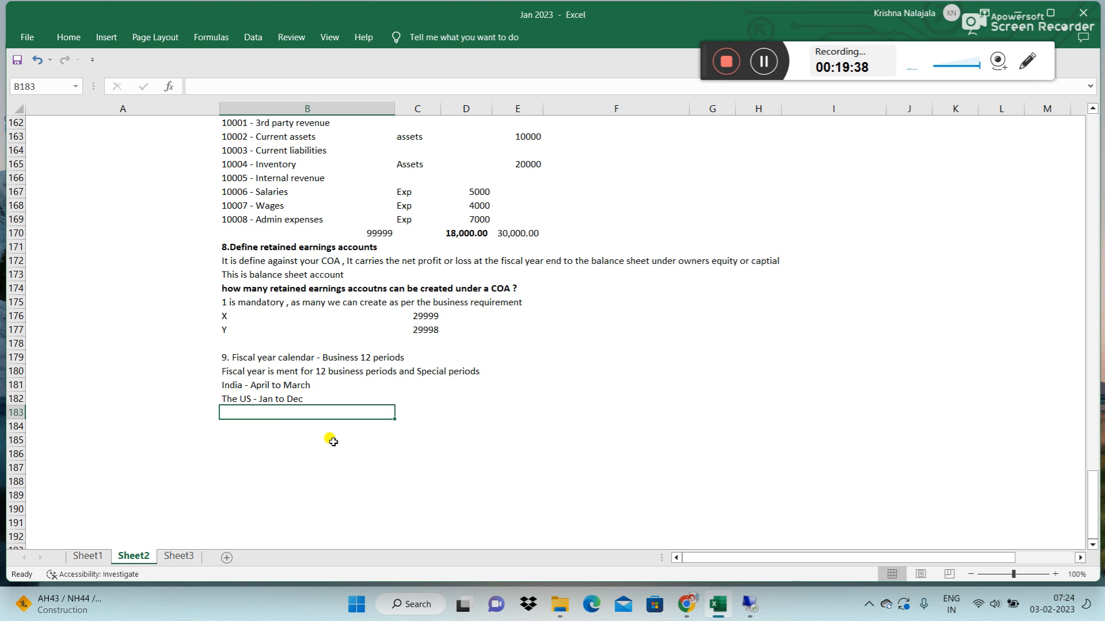
click(203, 387)
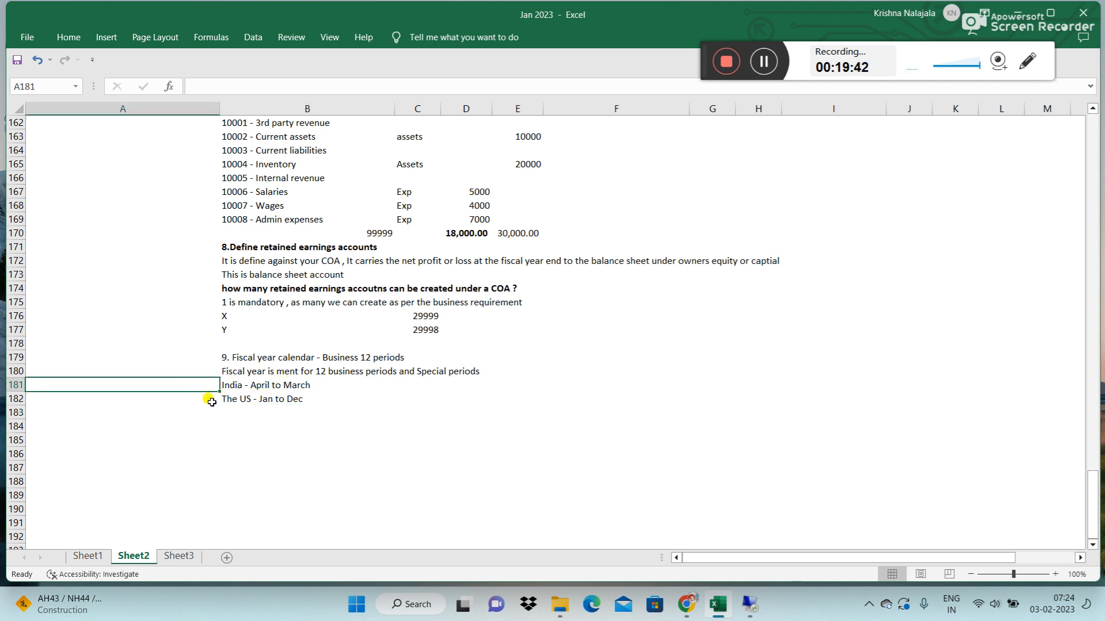
drag(202, 400, 270, 412)
click(270, 412)
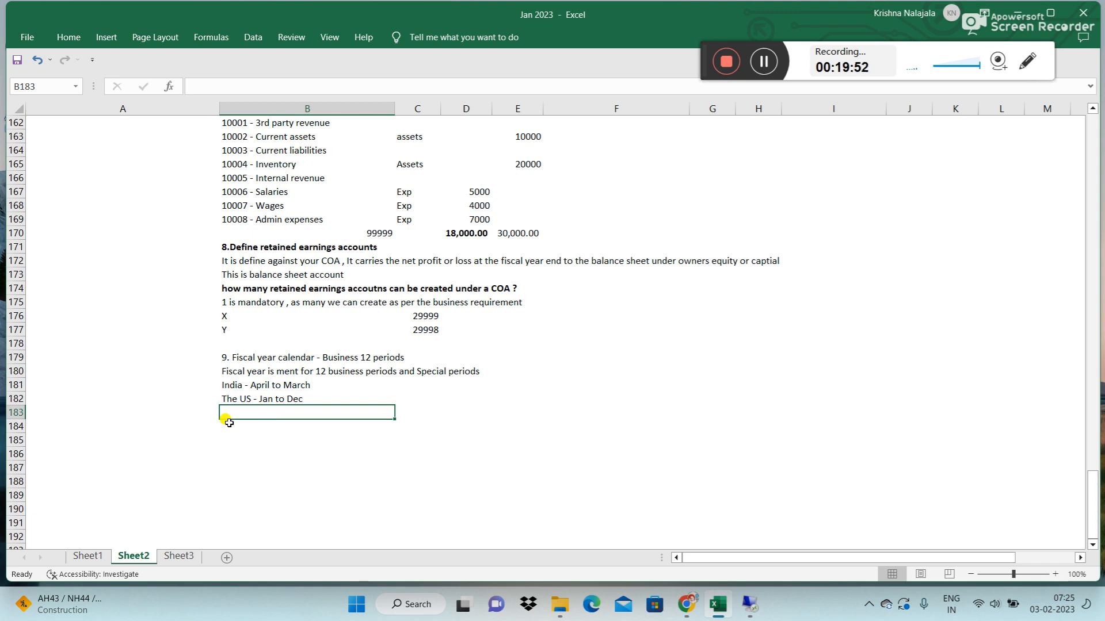
- Switch to SAP and open Maintain Fiscal Year Variant under Financial Accounting Global Settings, Ledgers, Fiscal Year and Posting Periods
click(203, 400)
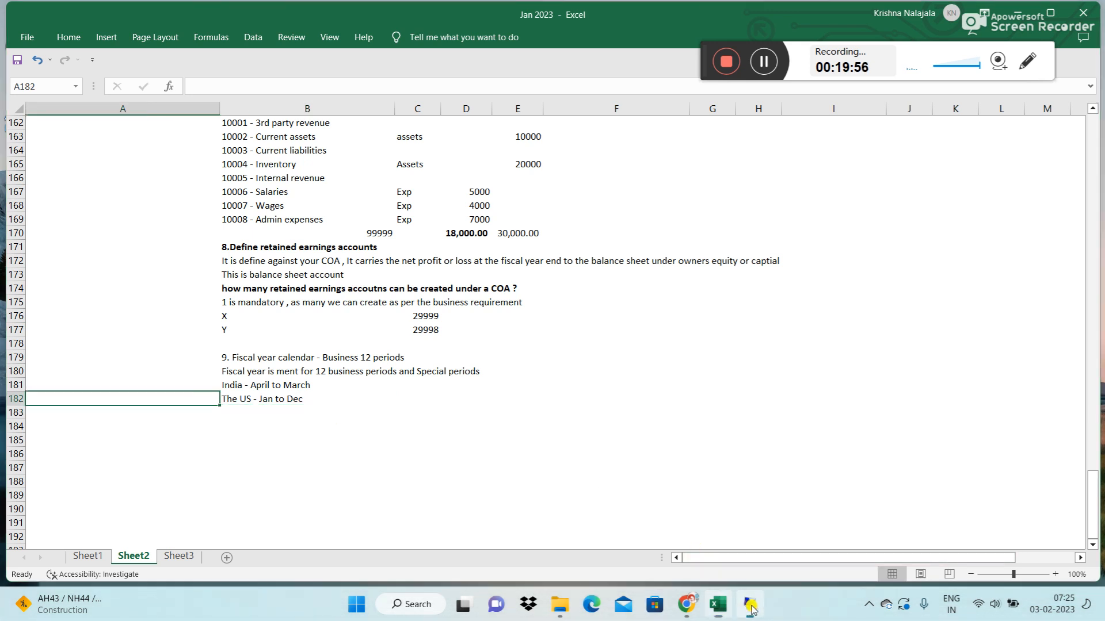
click(752, 609)
click(470, 398)
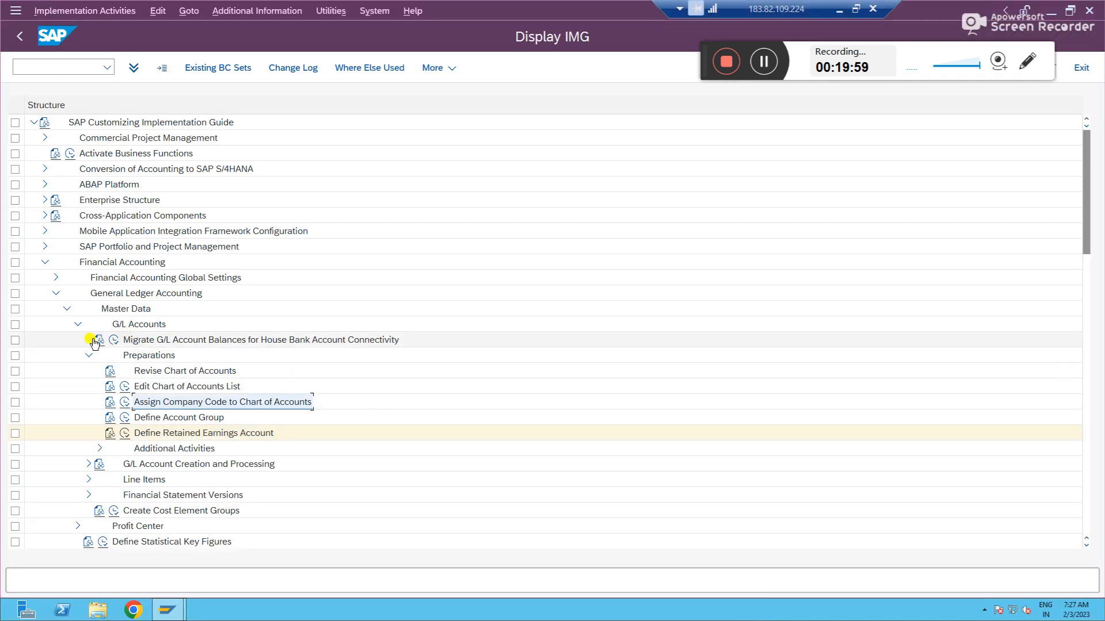
click(56, 294)
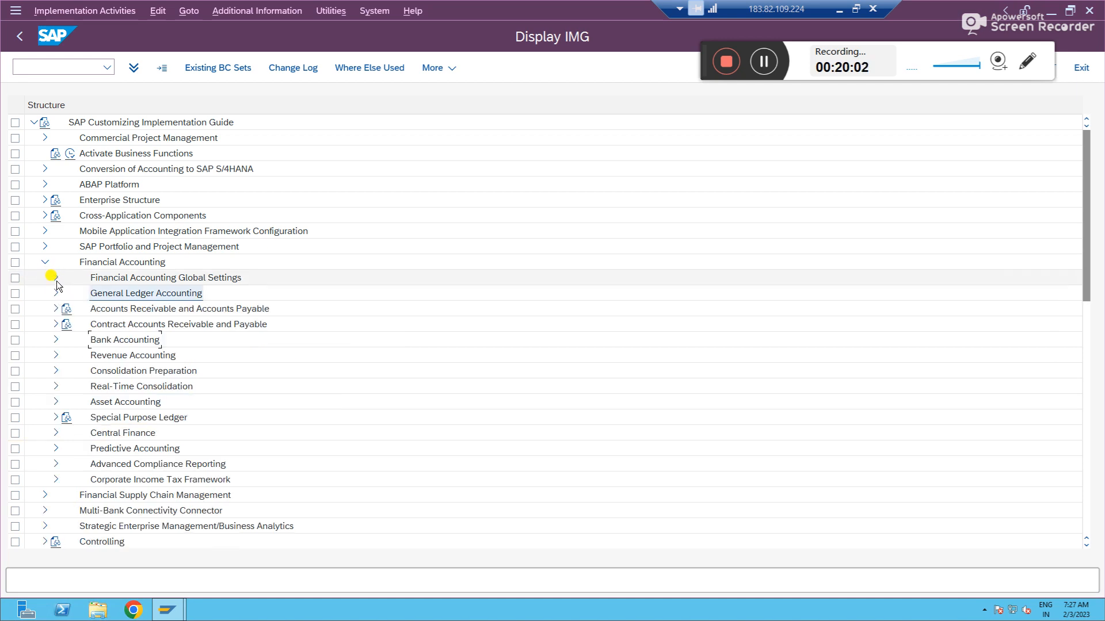
click(56, 279)
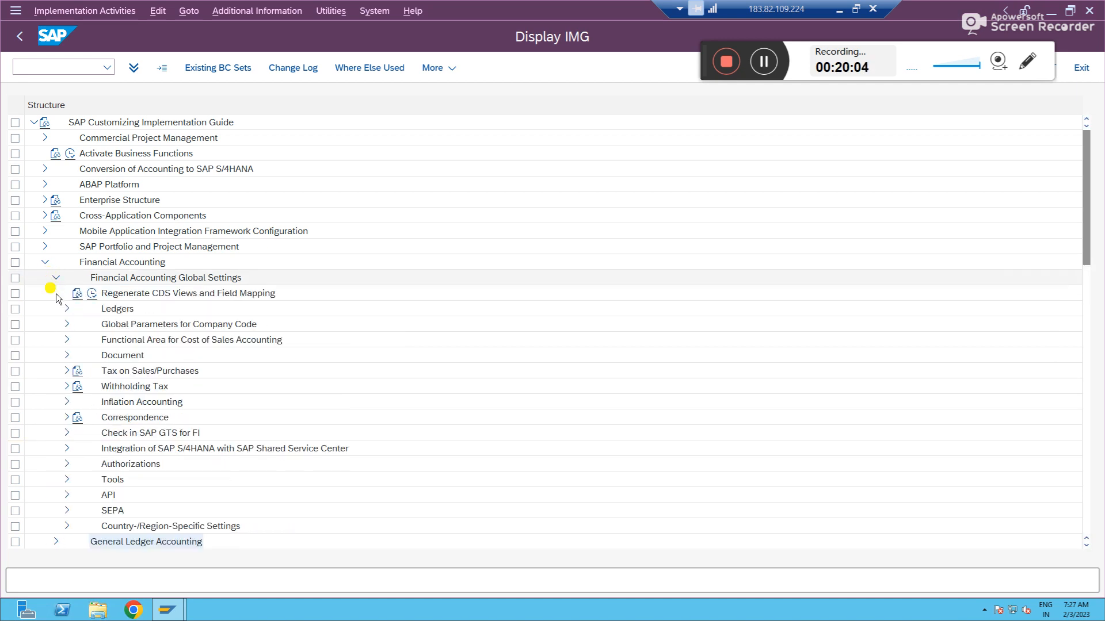
click(67, 309)
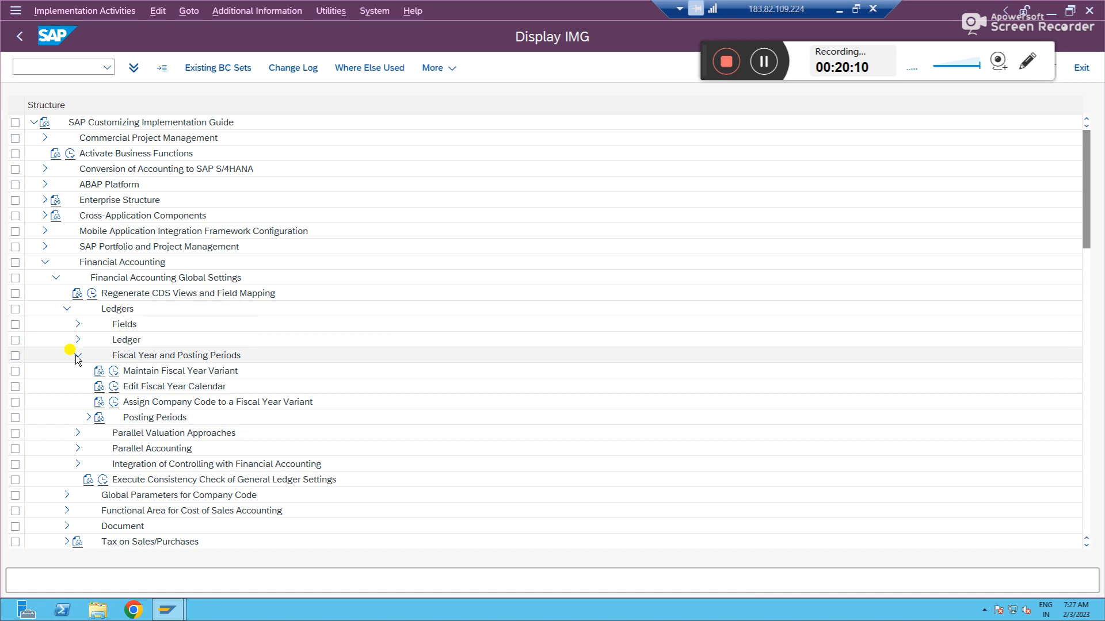
click(138, 376)
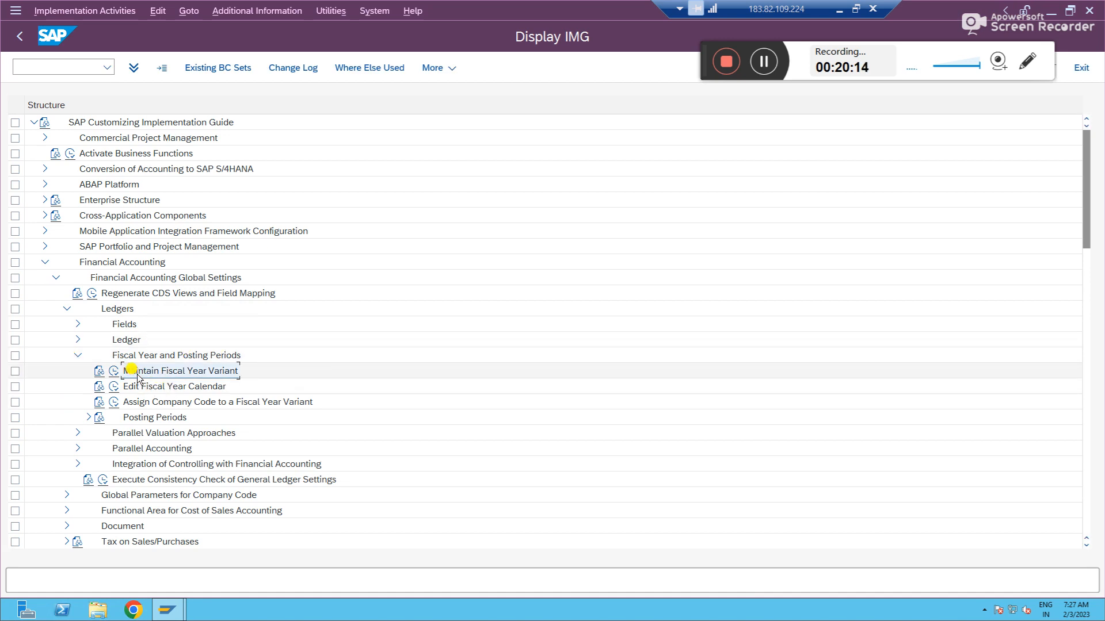
click(114, 372)
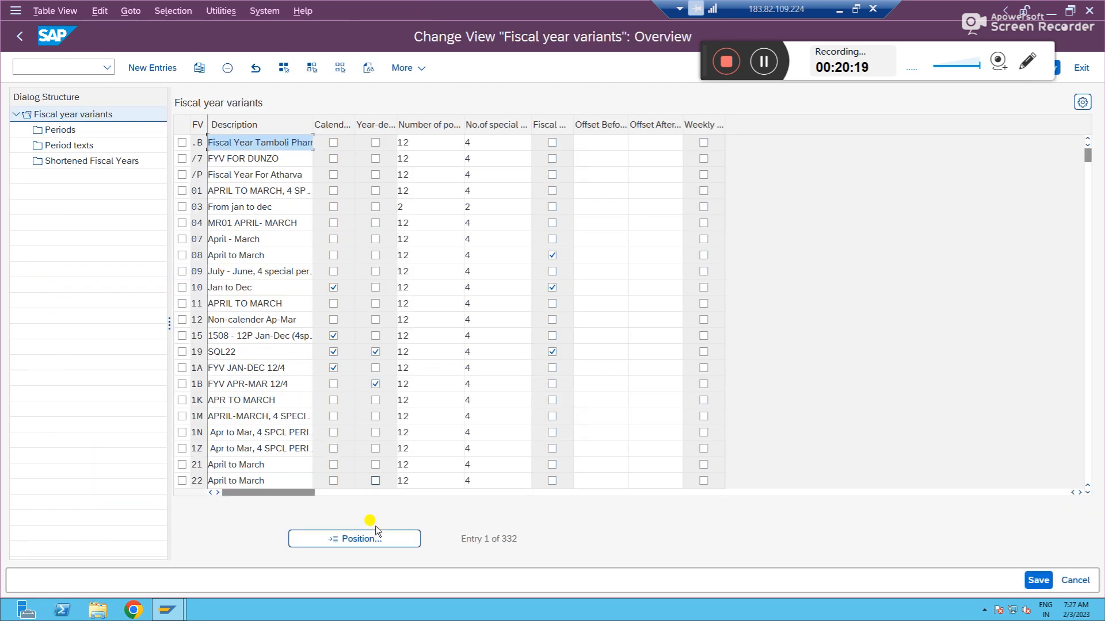
- Locate fiscal year variant V3 in the fiscal year variants overview, select it and examine its description
click(369, 537)
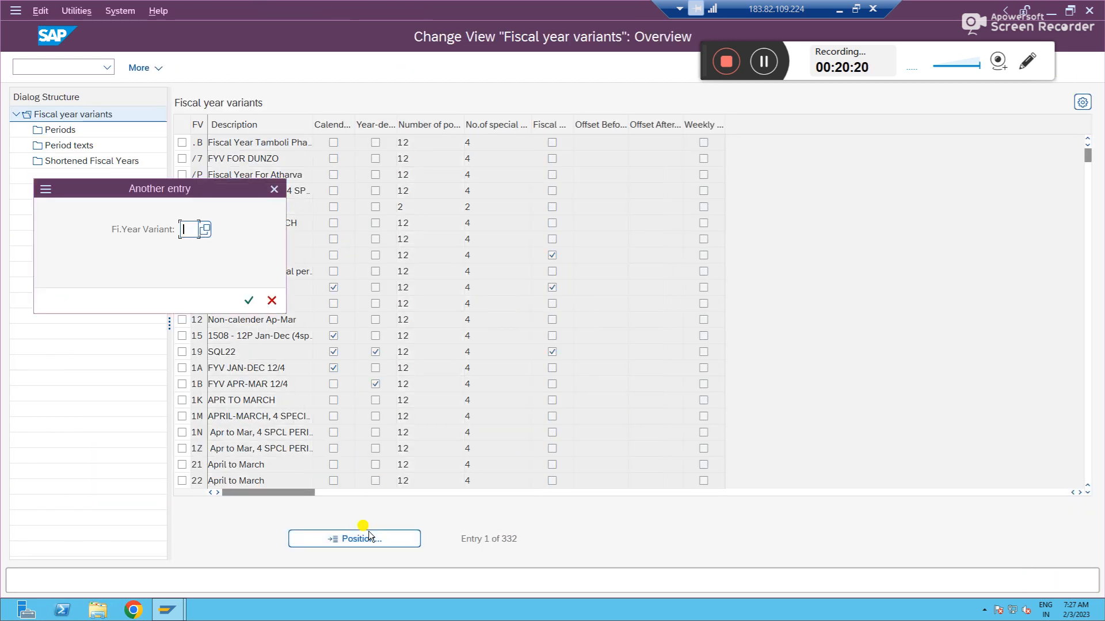
text(v)
key(Return)
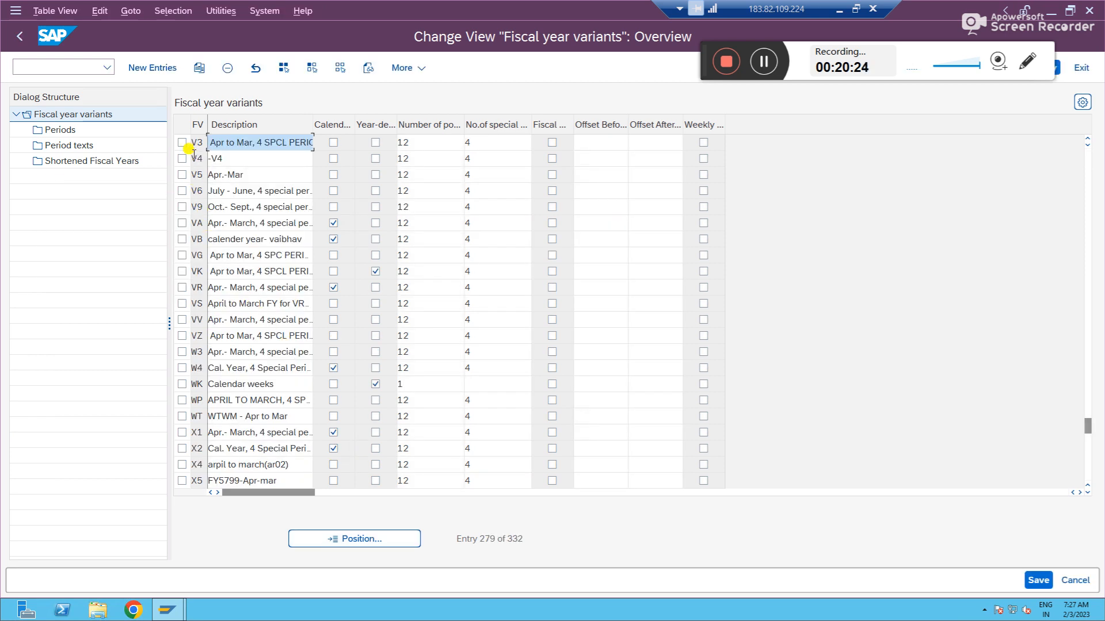
click(182, 143)
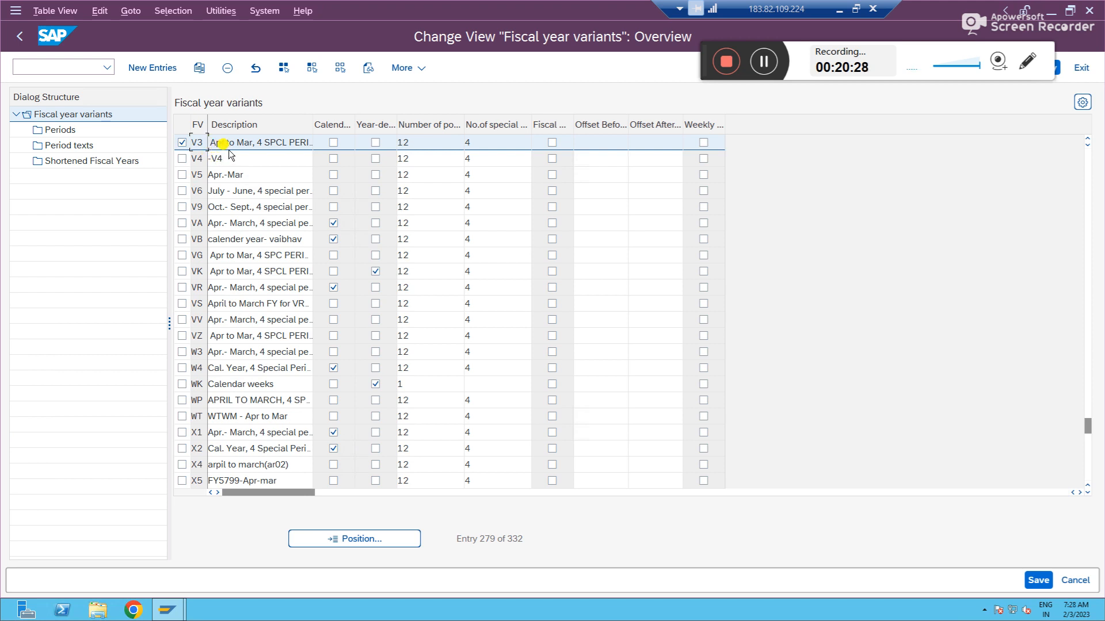
click(248, 140)
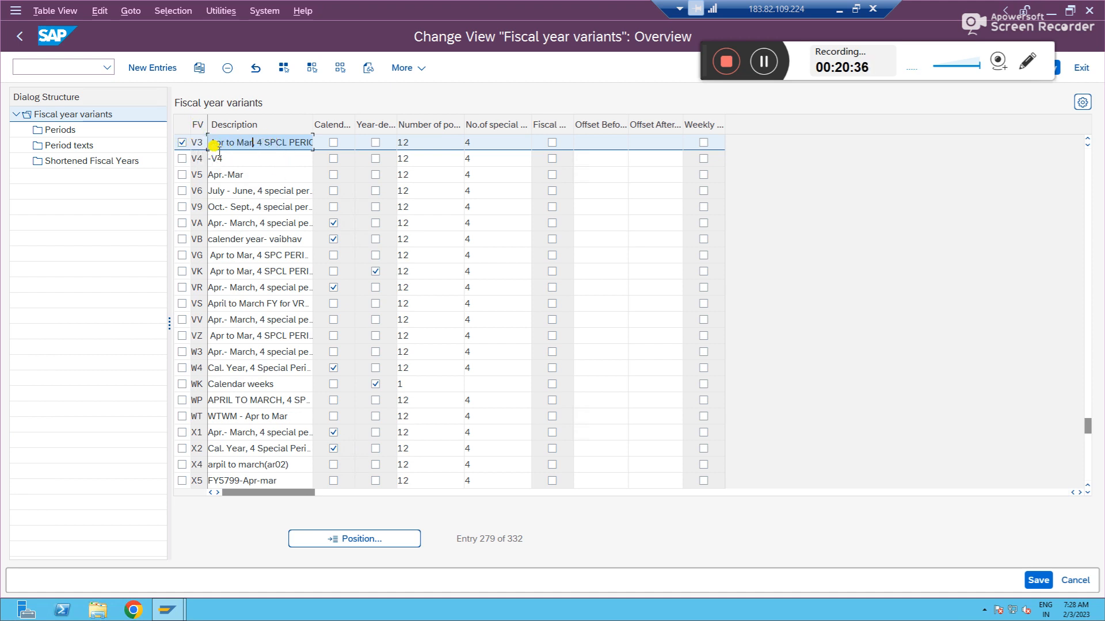
click(266, 142)
- Switch to the Excel workbook and enter "V3" in cell C181, beside the India fiscal year
click(835, 10)
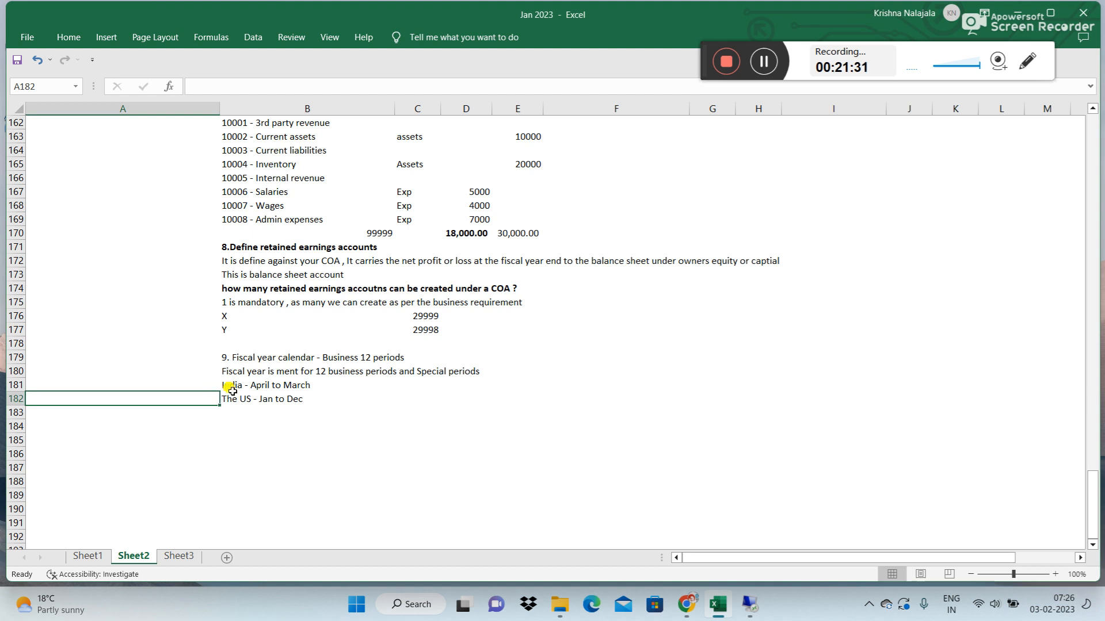
click(209, 385)
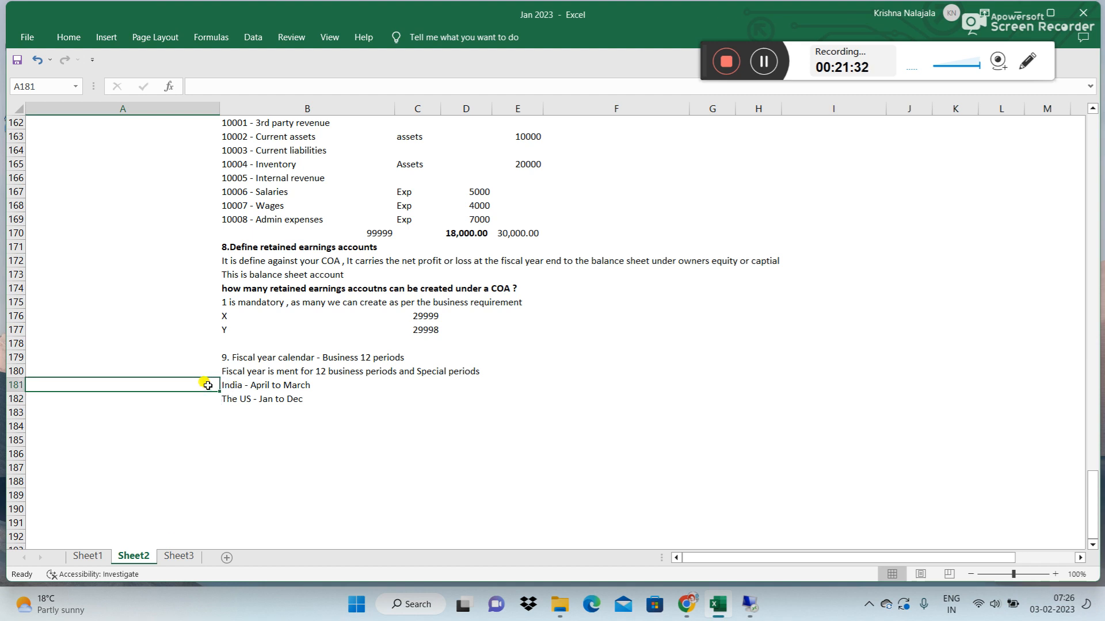
text(V)
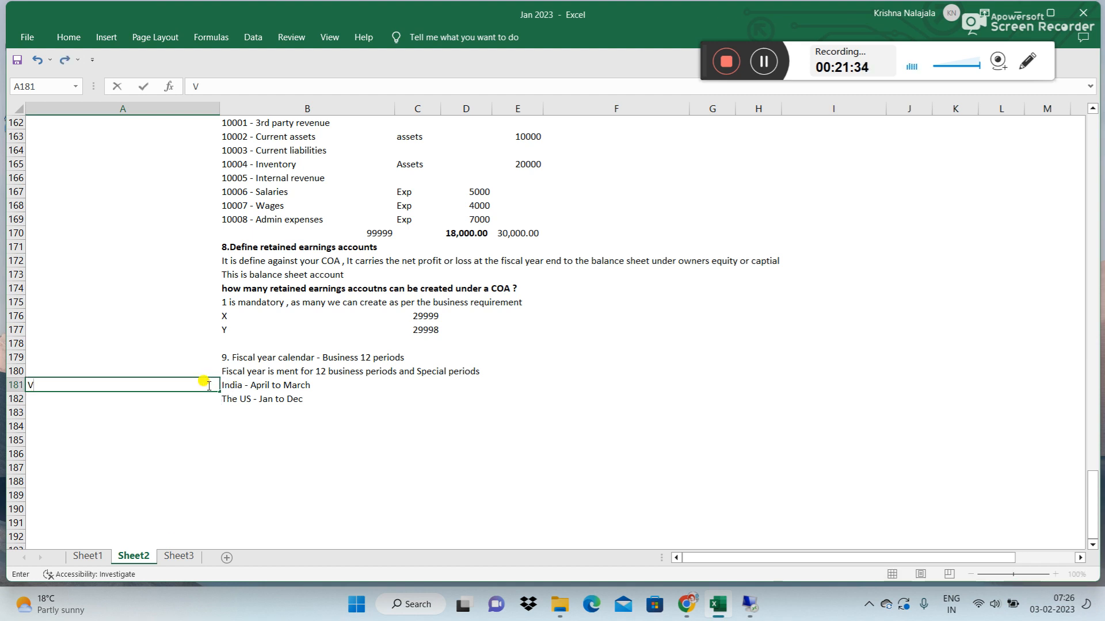
key(Escape)
key(Right)
key(Right)
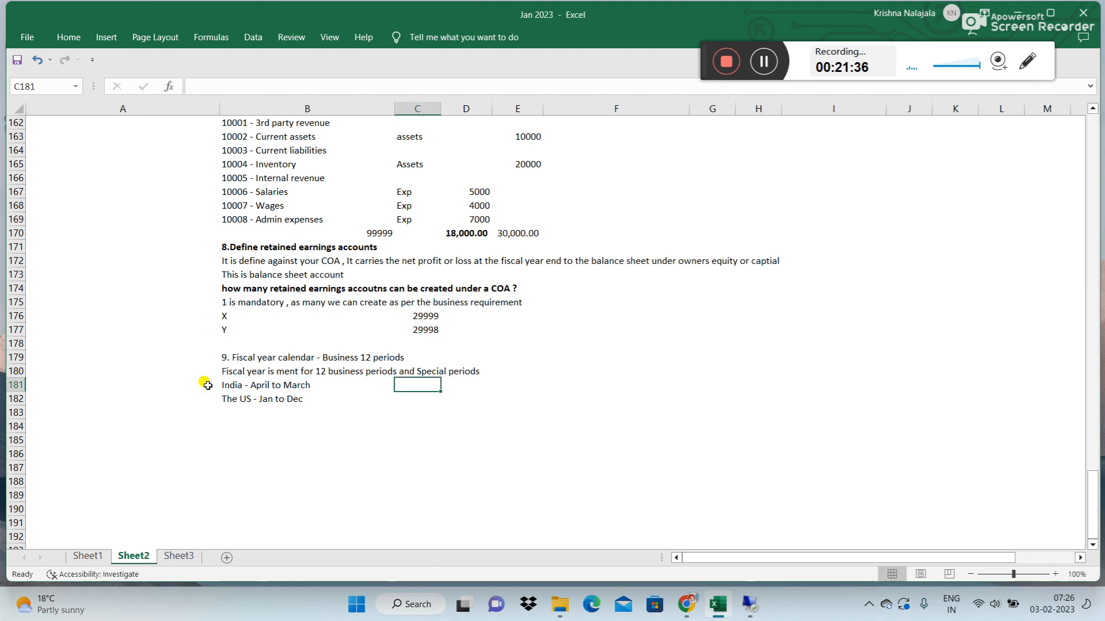
text(V3)
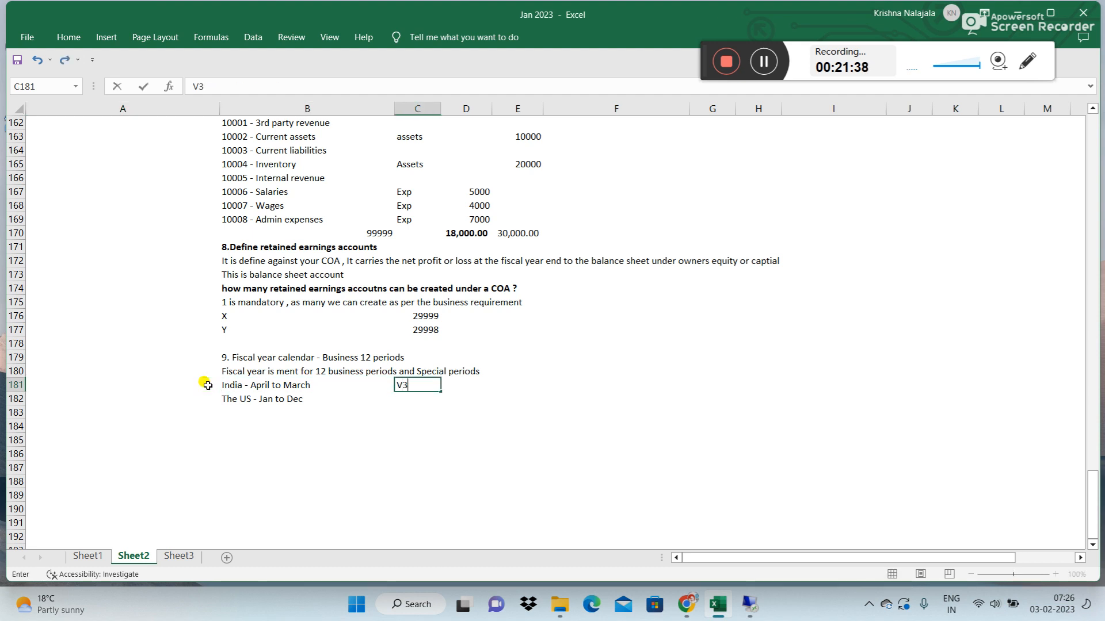
key(Return)
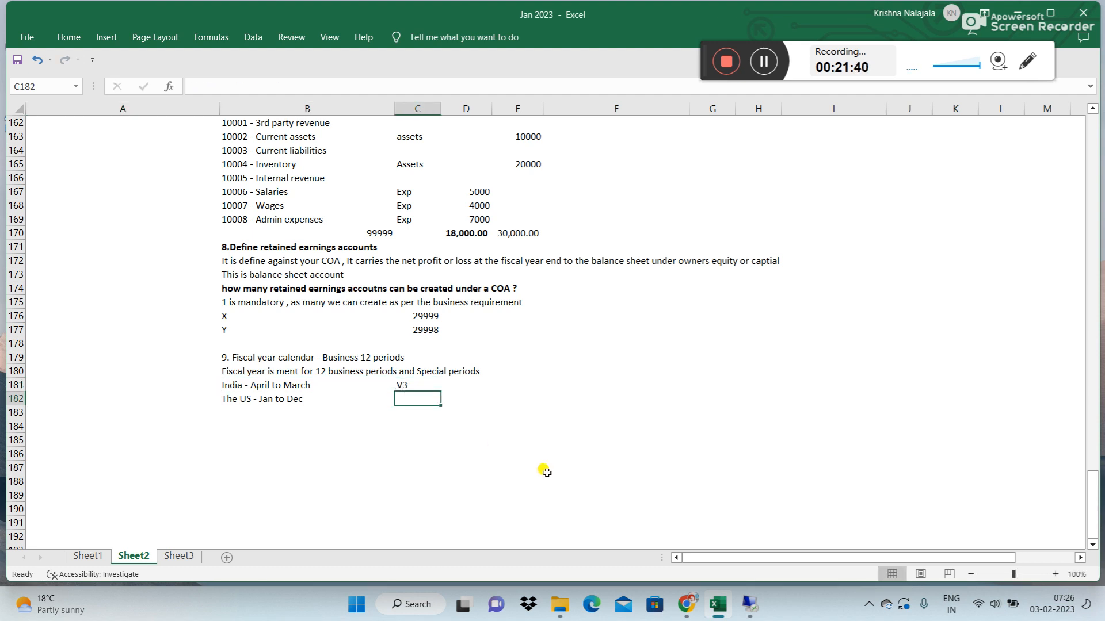
- Return to SAP, deselect variant V3, then locate and select fiscal year variant K4 and examine its description
click(410, 383)
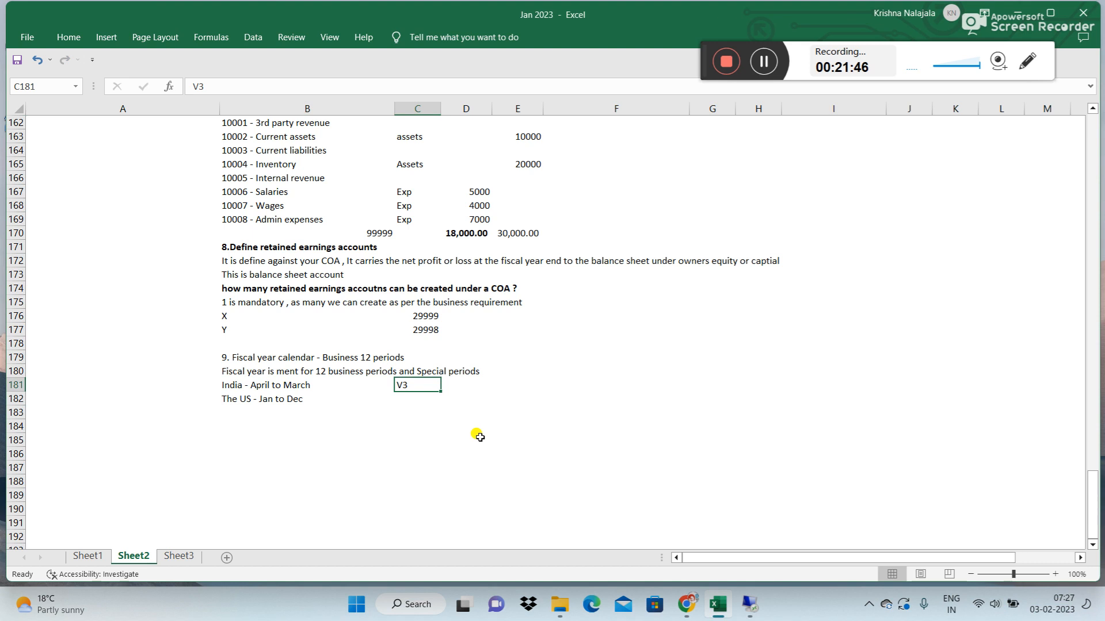
click(405, 405)
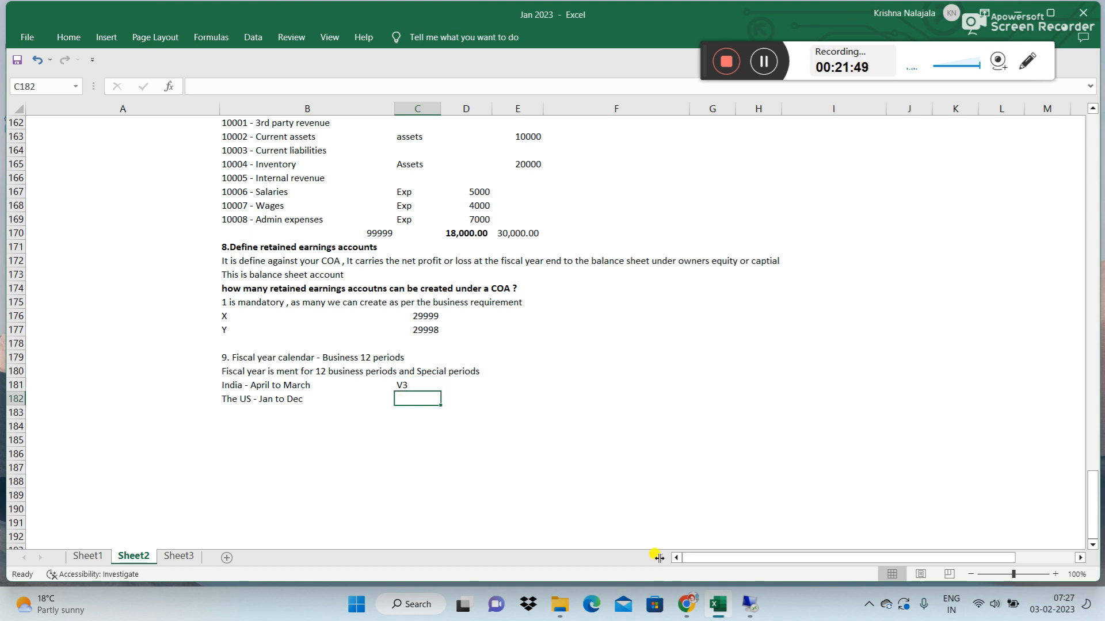
click(750, 604)
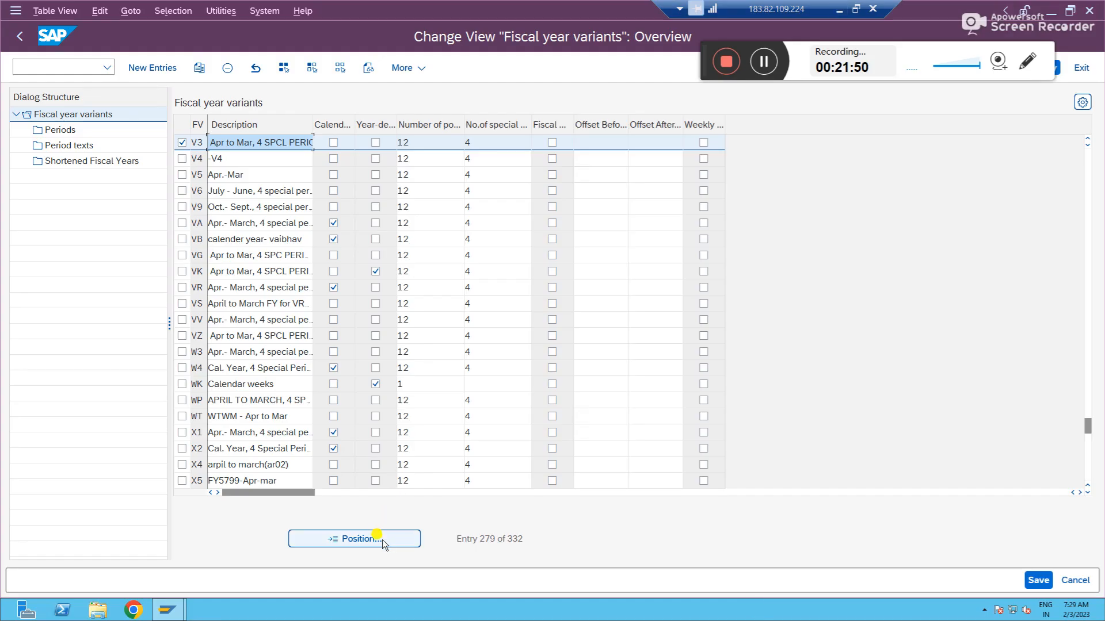
click(182, 142)
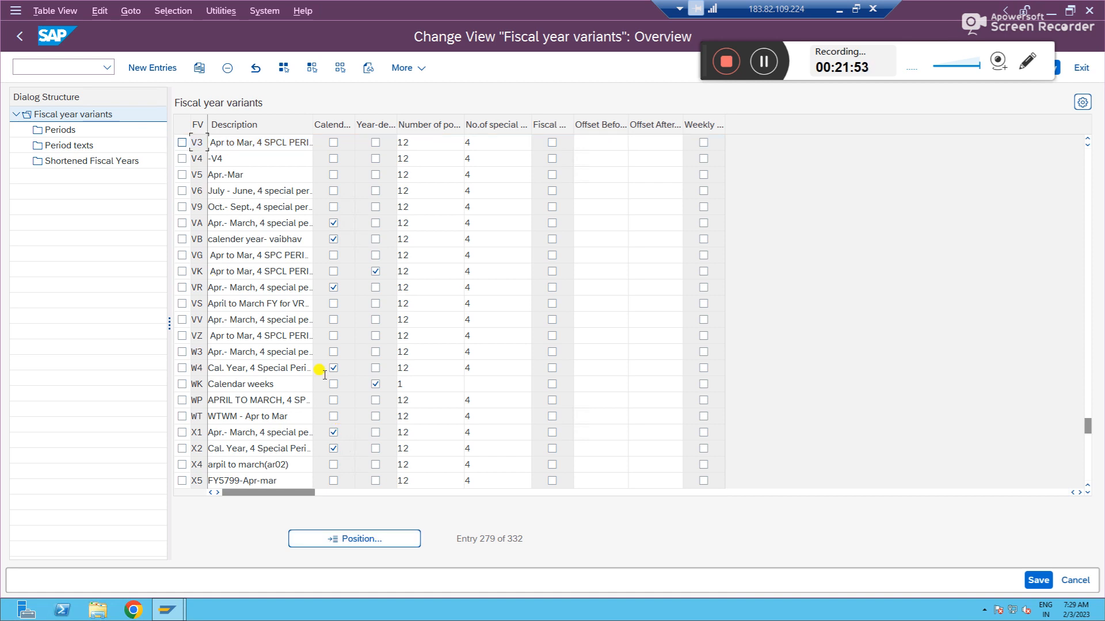
click(369, 537)
text(K4)
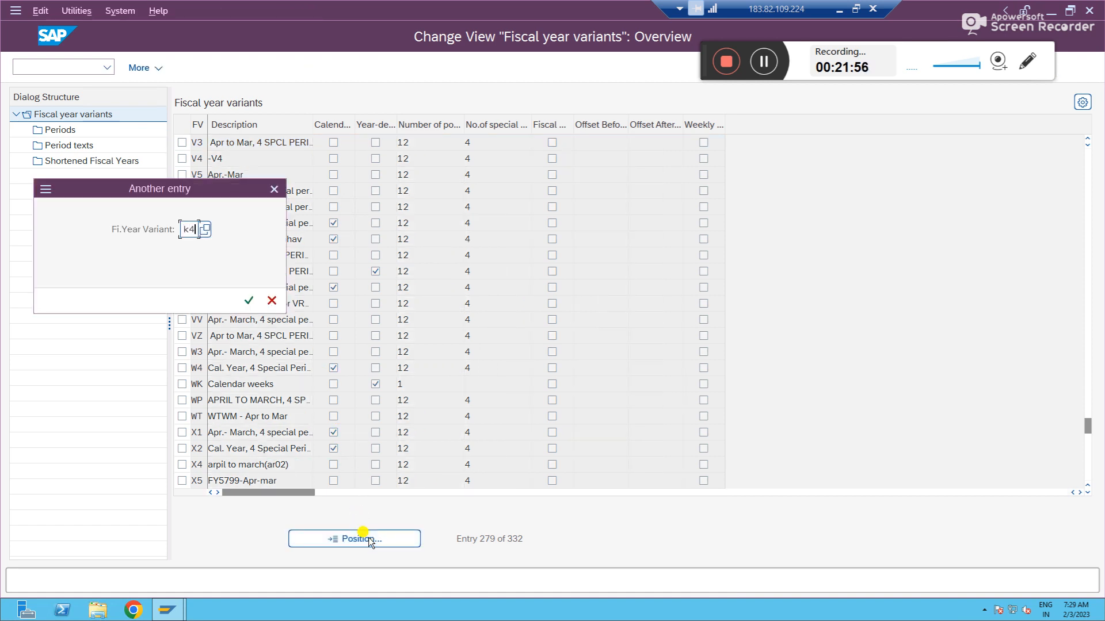
key(Return)
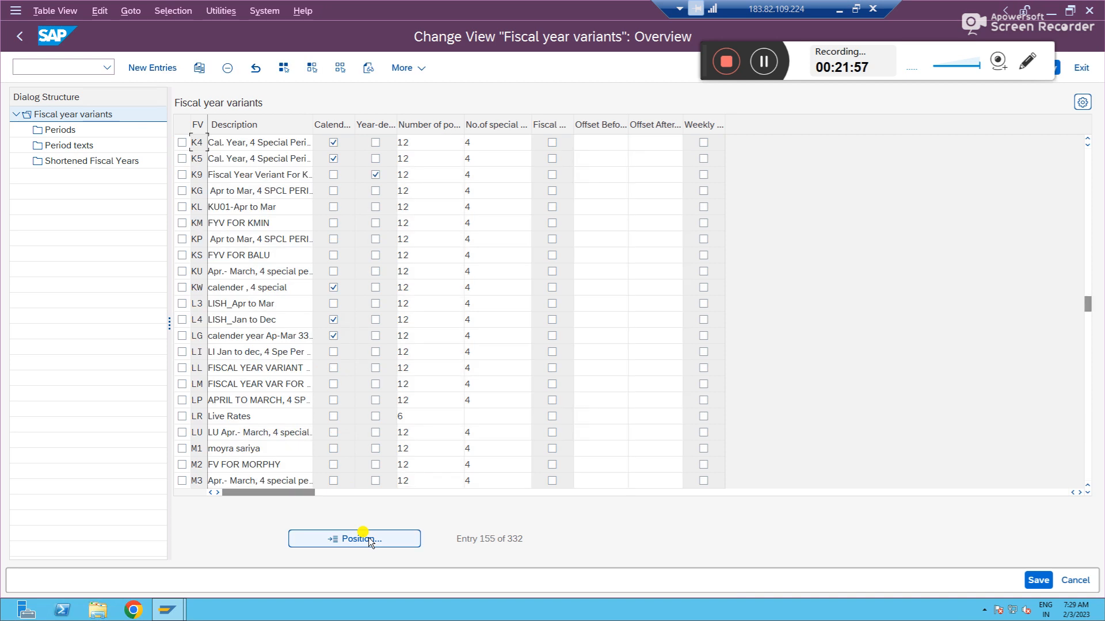
click(181, 142)
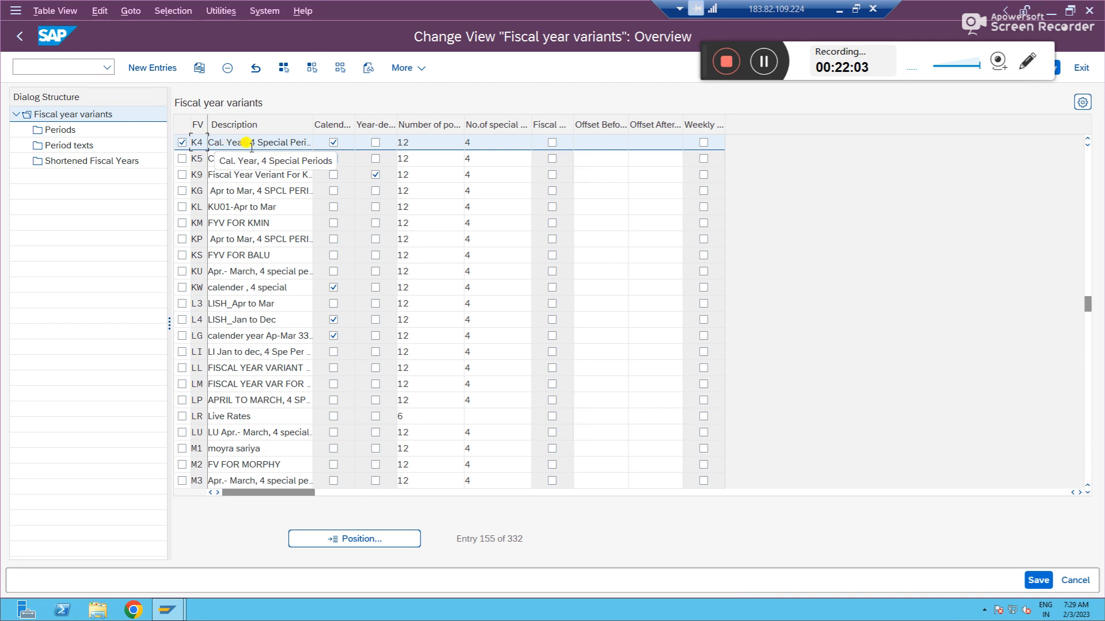
drag(247, 142, 308, 145)
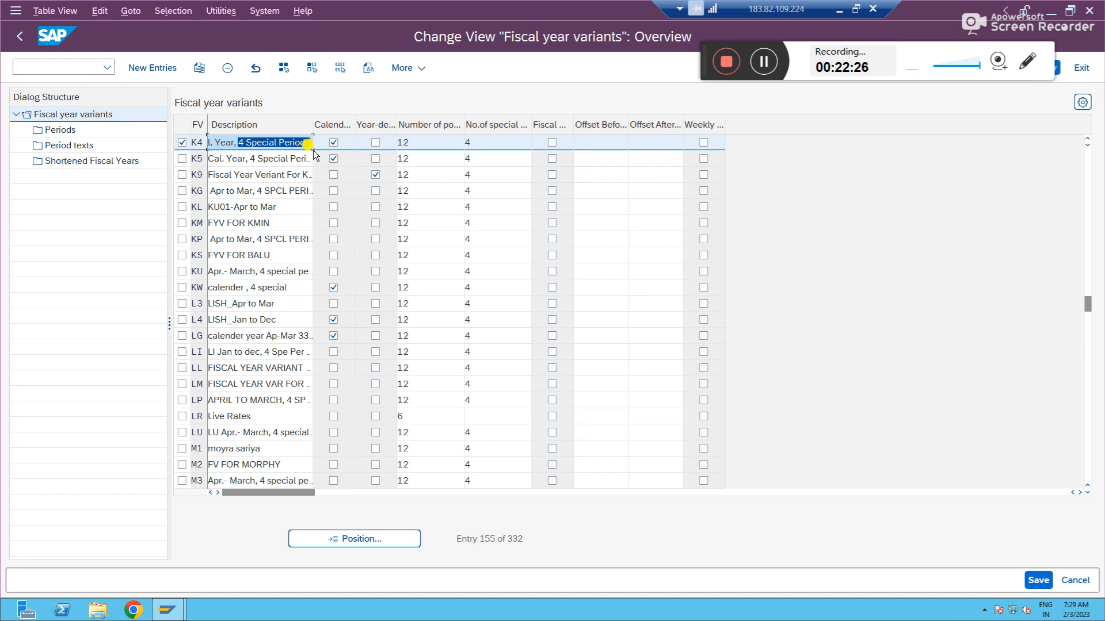
- Switch back to Excel and enter "K4" in cell C182, beside the US fiscal year
click(839, 10)
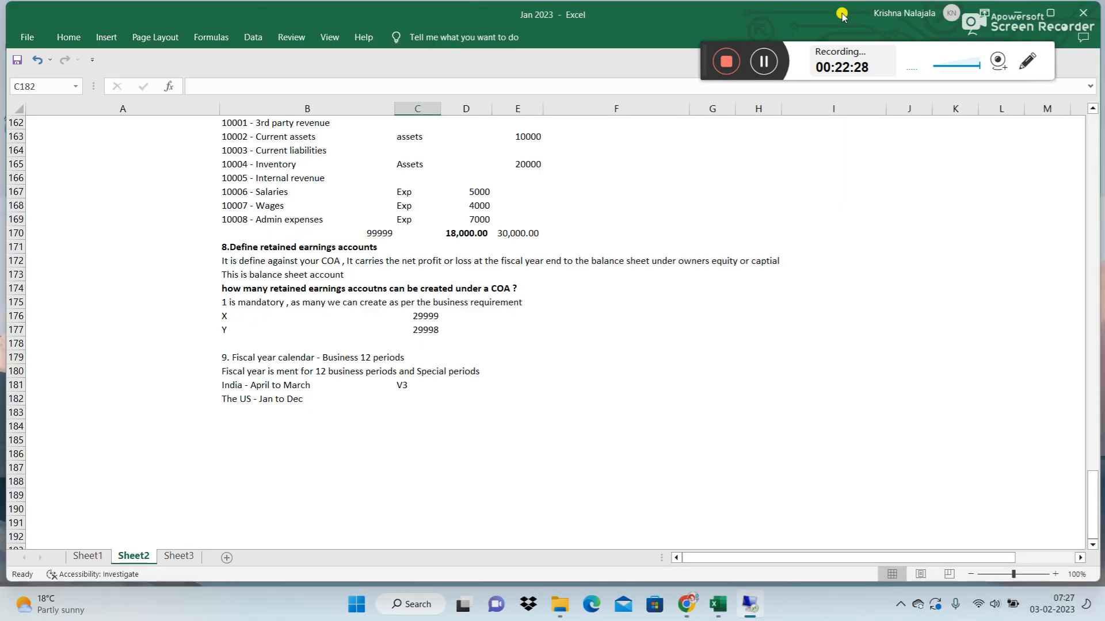
text(K4)
key(Return)
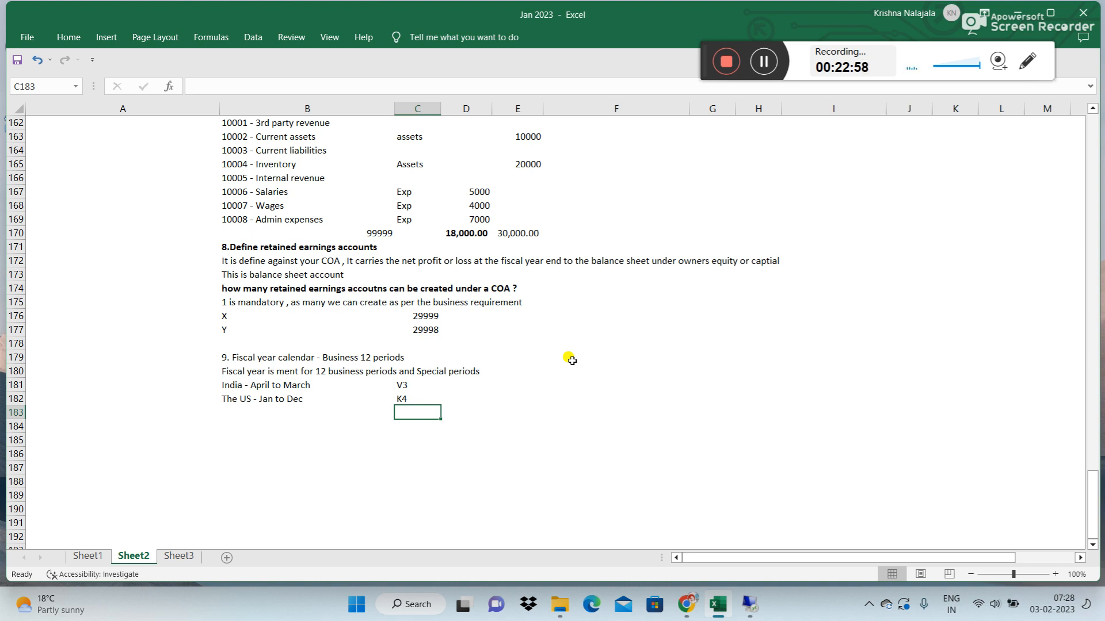
- Switch to SAP, locate and select fiscal year variant V3, and open its Periods, dismissing the sign-in request
click(742, 608)
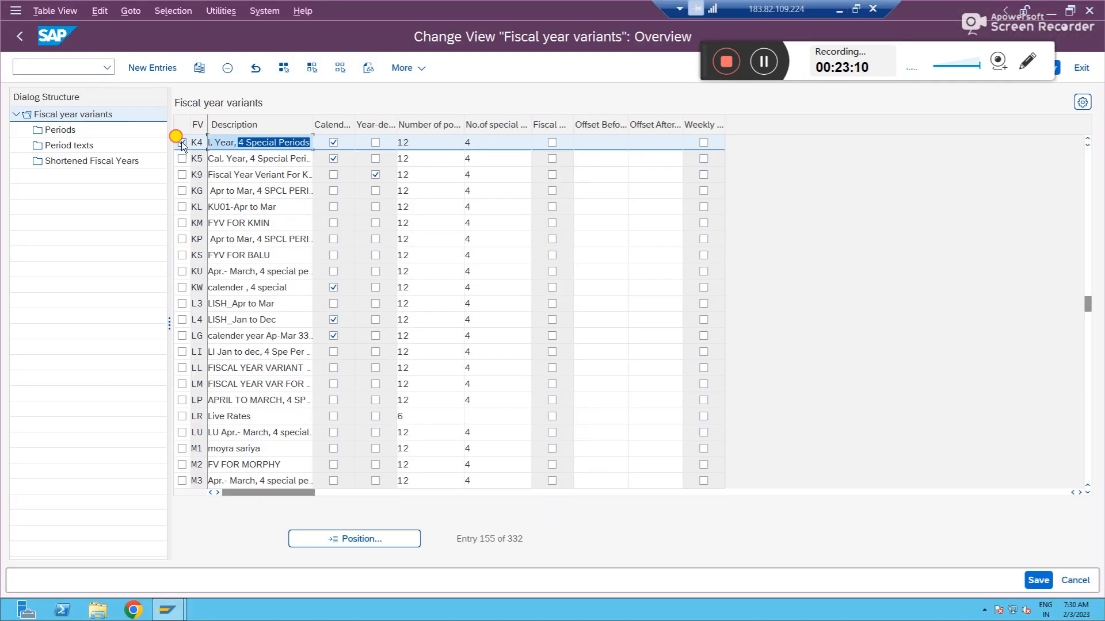
click(384, 538)
text(v)
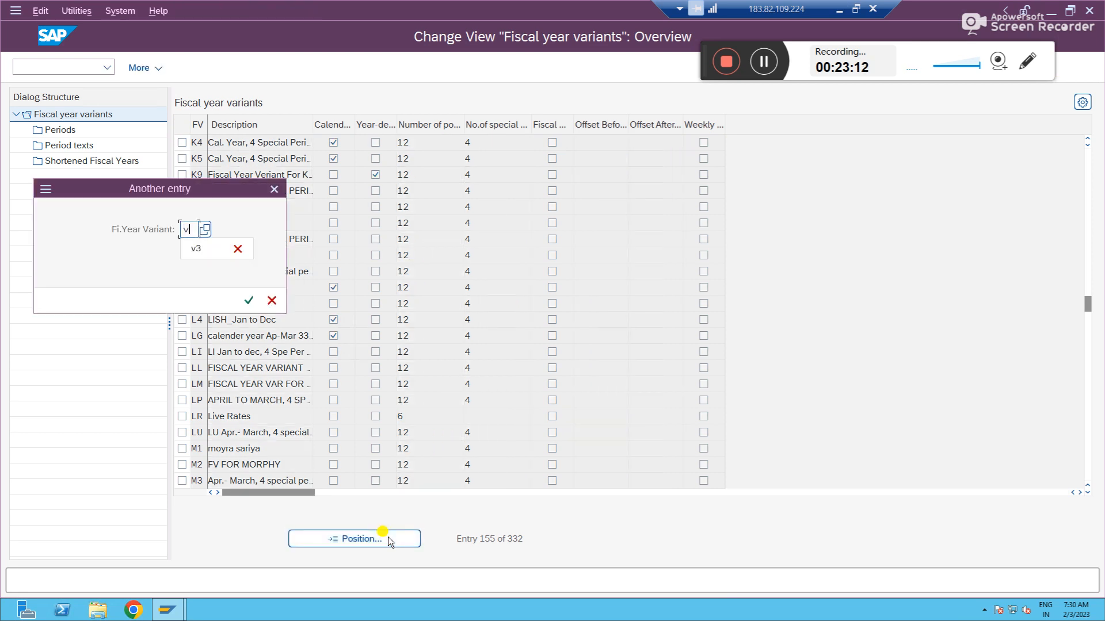
text(3)
key(Return)
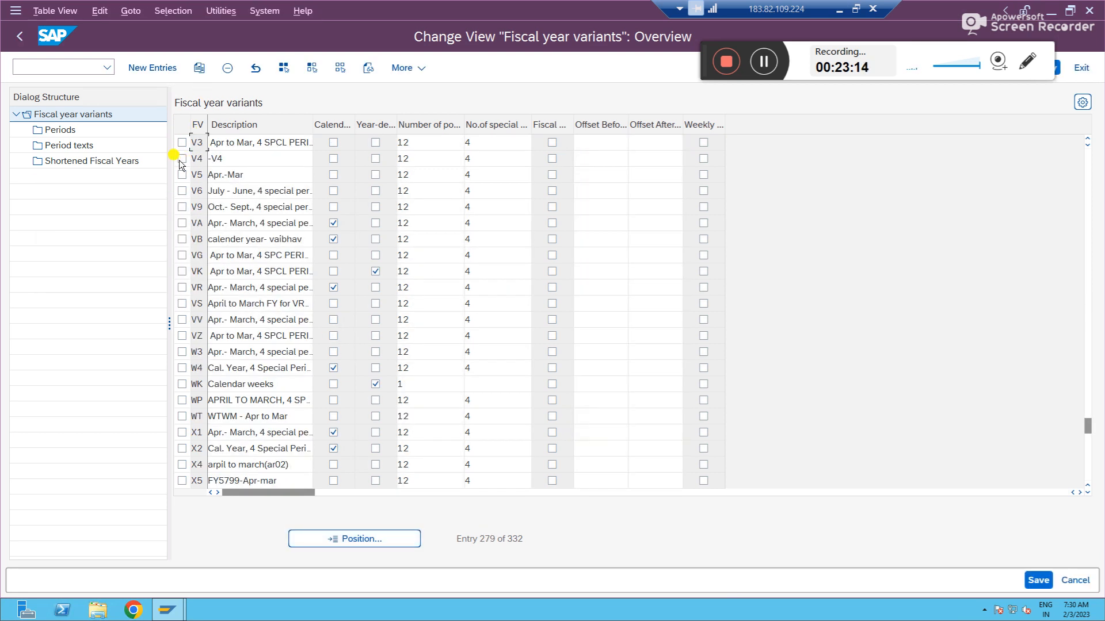
click(182, 142)
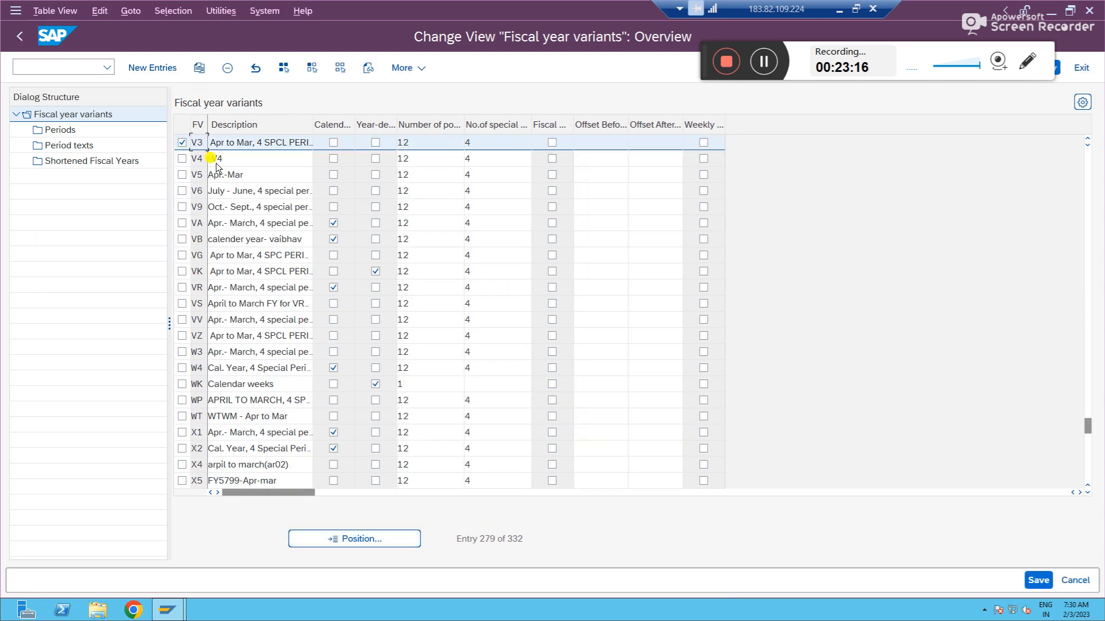
double_click(61, 130)
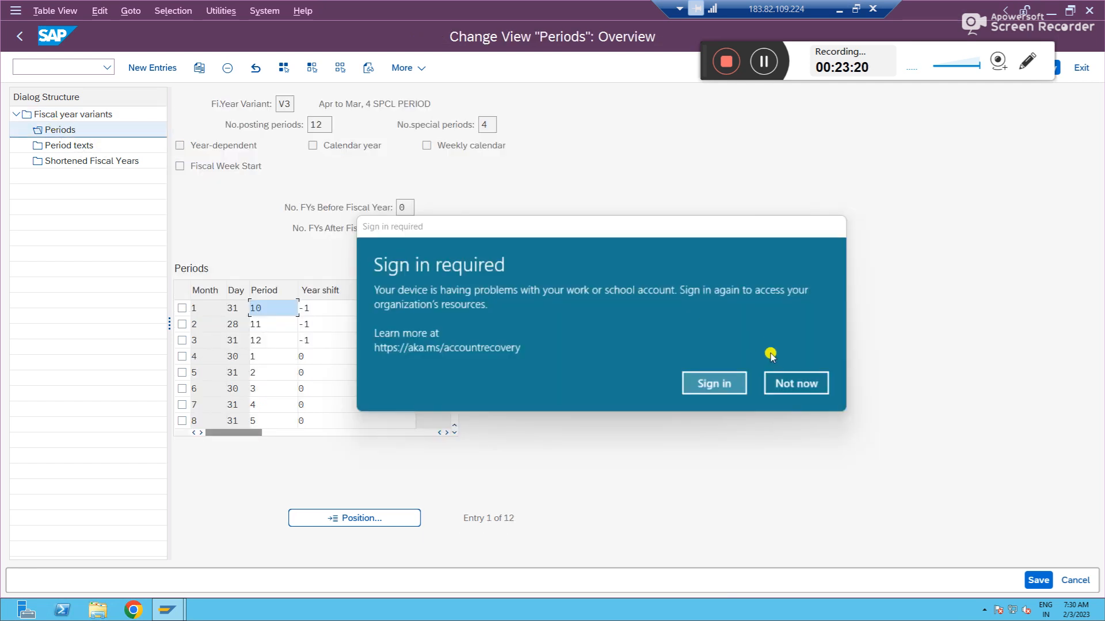
click(784, 382)
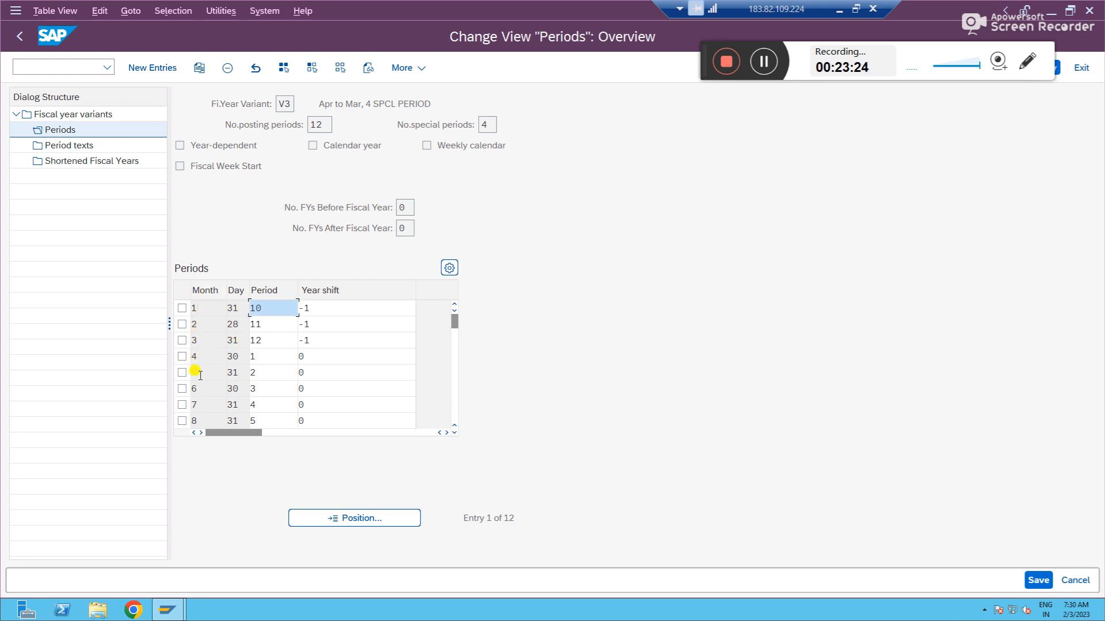
- Examine the month, day and period assigned in the first row of variant V3's periods
click(207, 311)
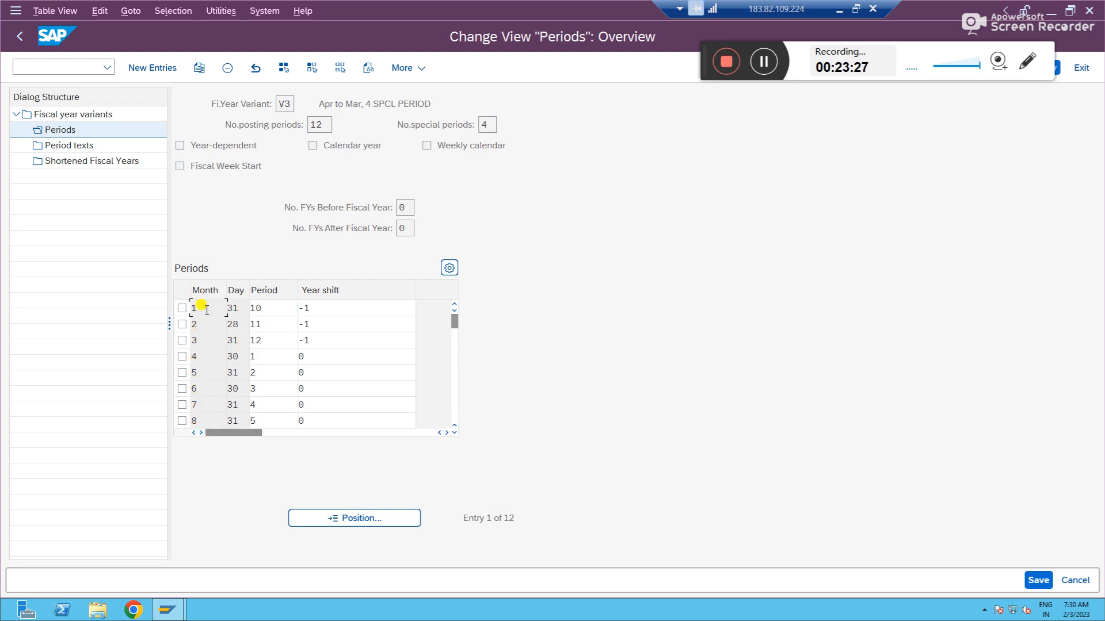
click(237, 307)
double_click(266, 310)
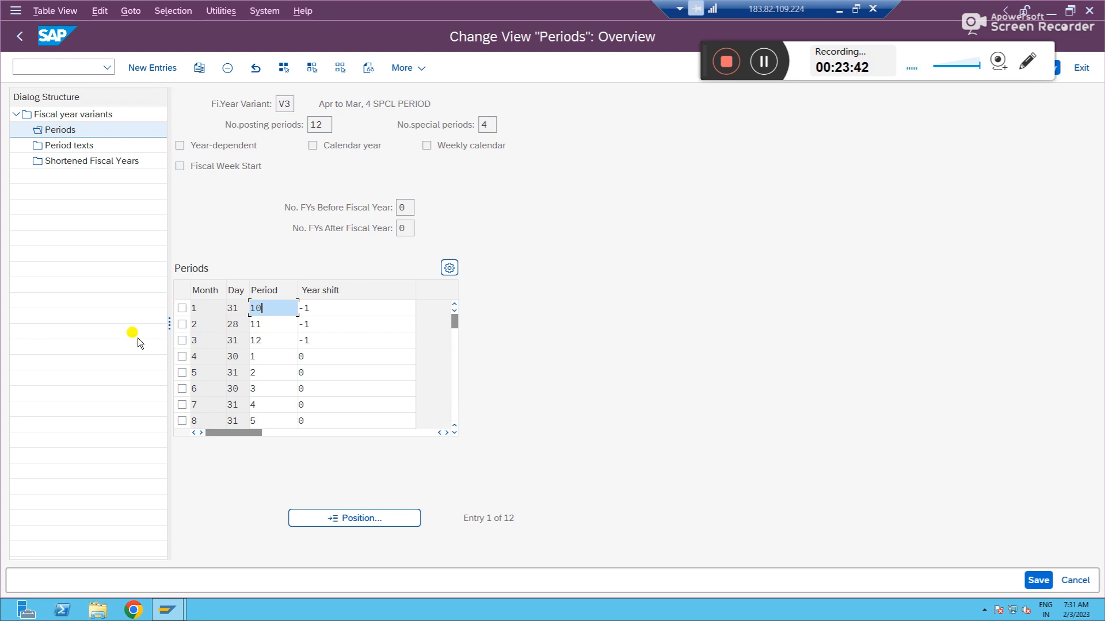
- Examine the period and year shift values assigned to months 1 to 3 of variant V3
click(363, 312)
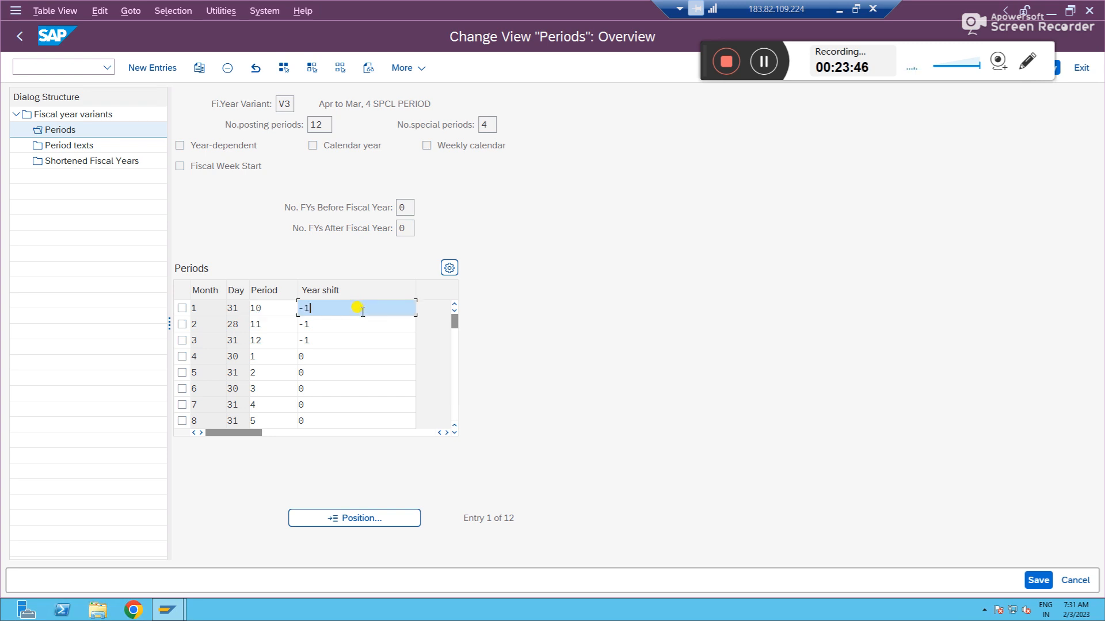
click(274, 340)
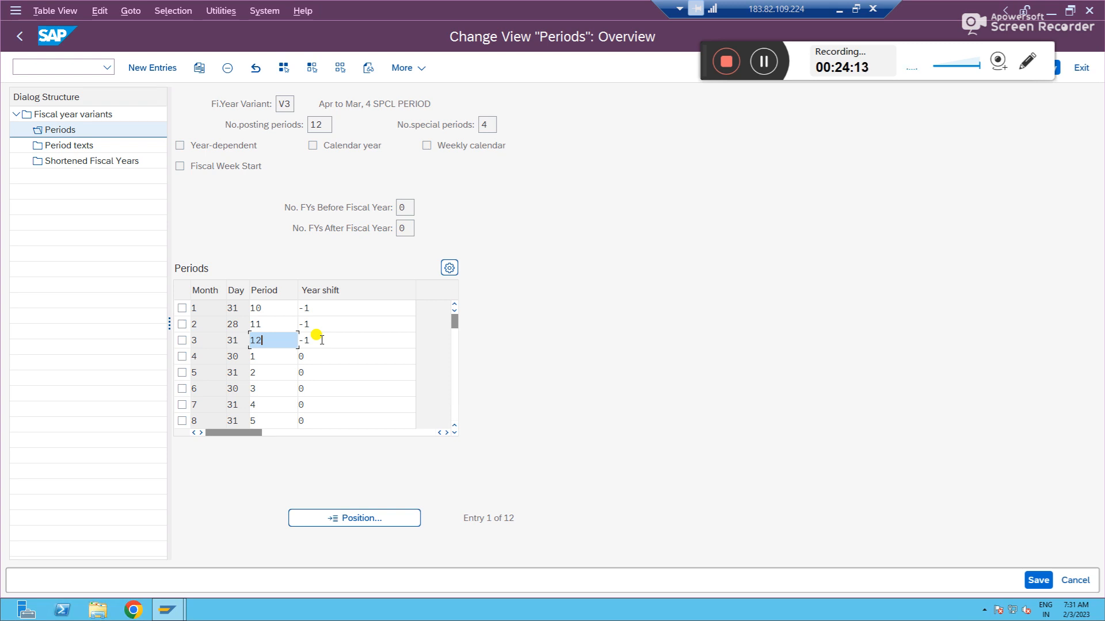
click(328, 308)
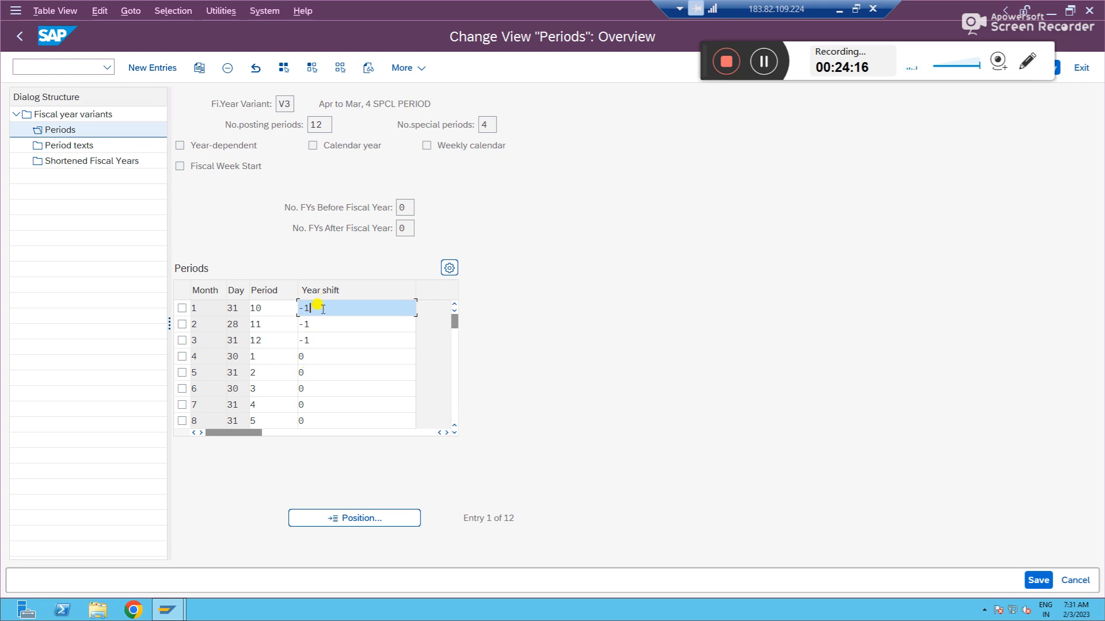
click(315, 325)
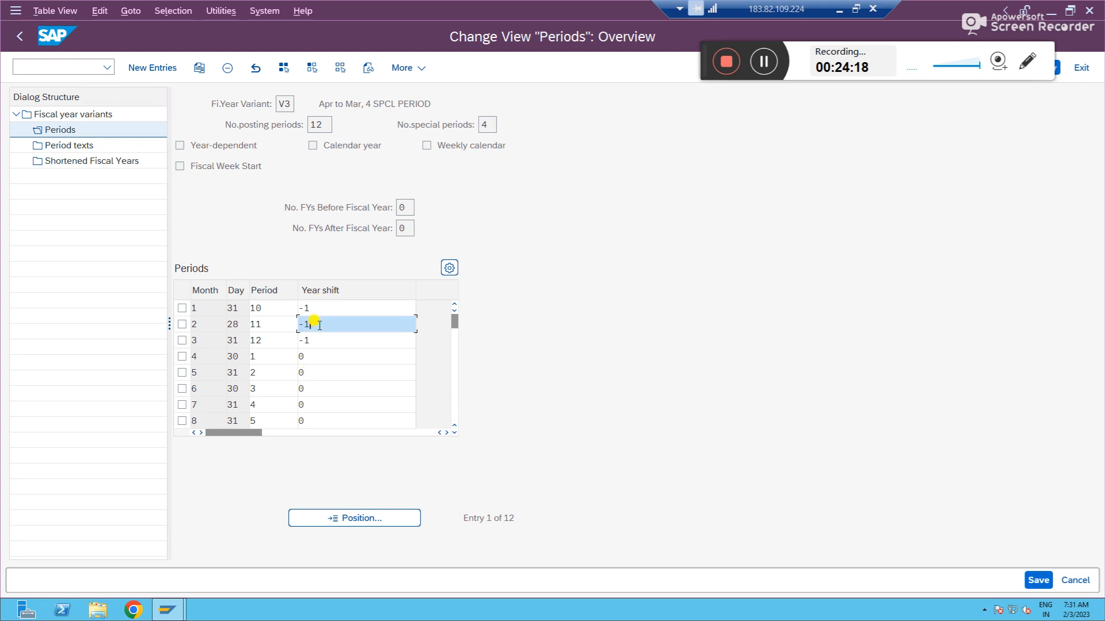
click(313, 340)
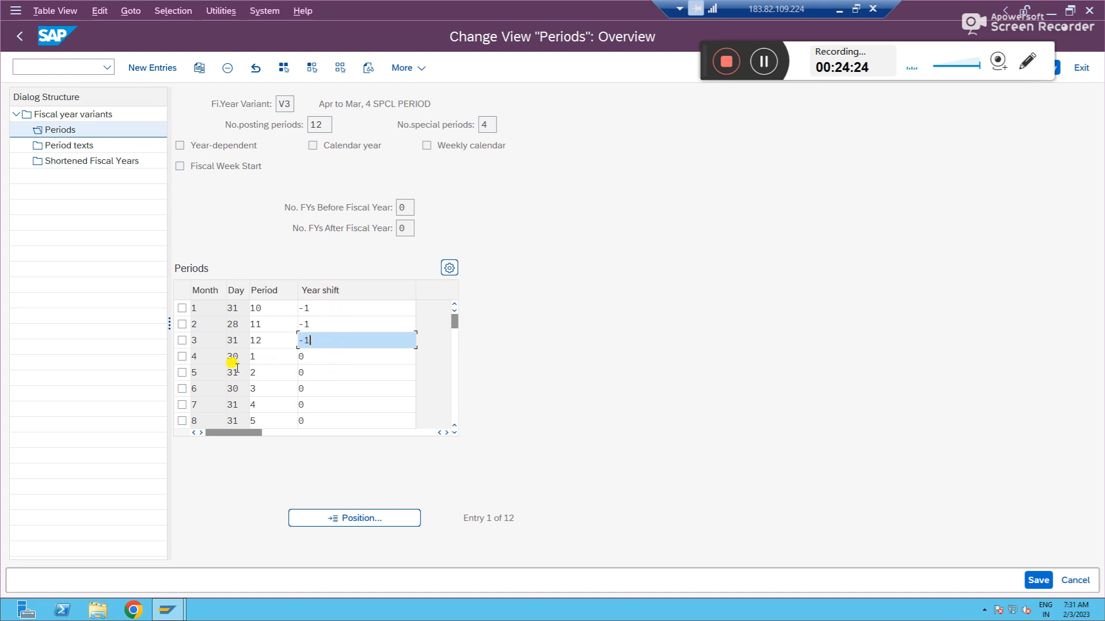
- Examine the periods and year shifts assigned to months 4 to 12 of variant V3
click(182, 356)
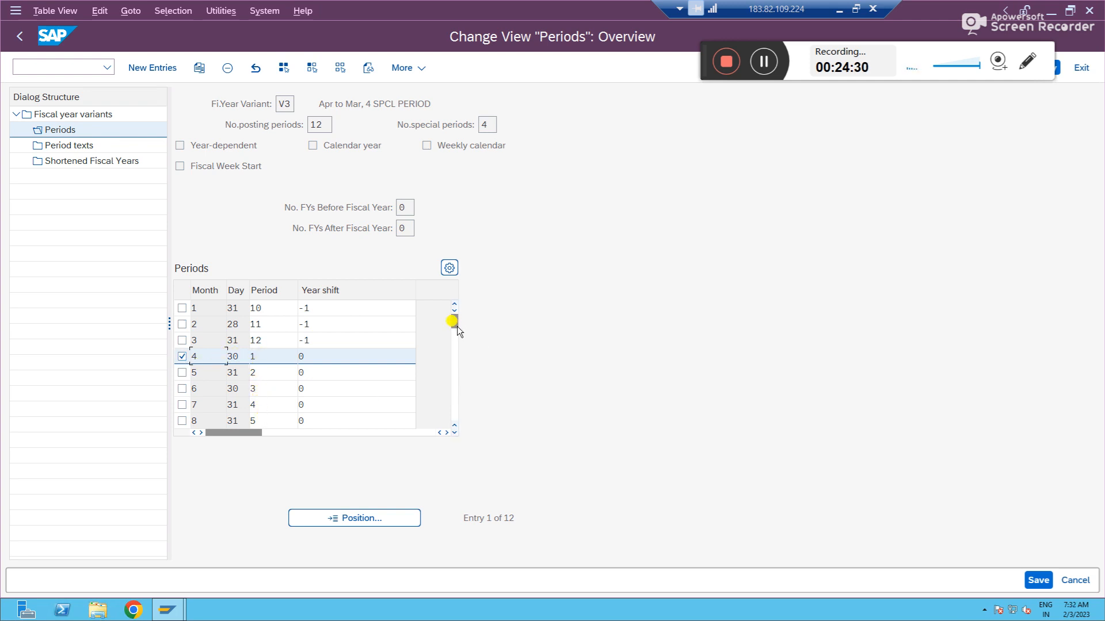
drag(454, 321, 456, 388)
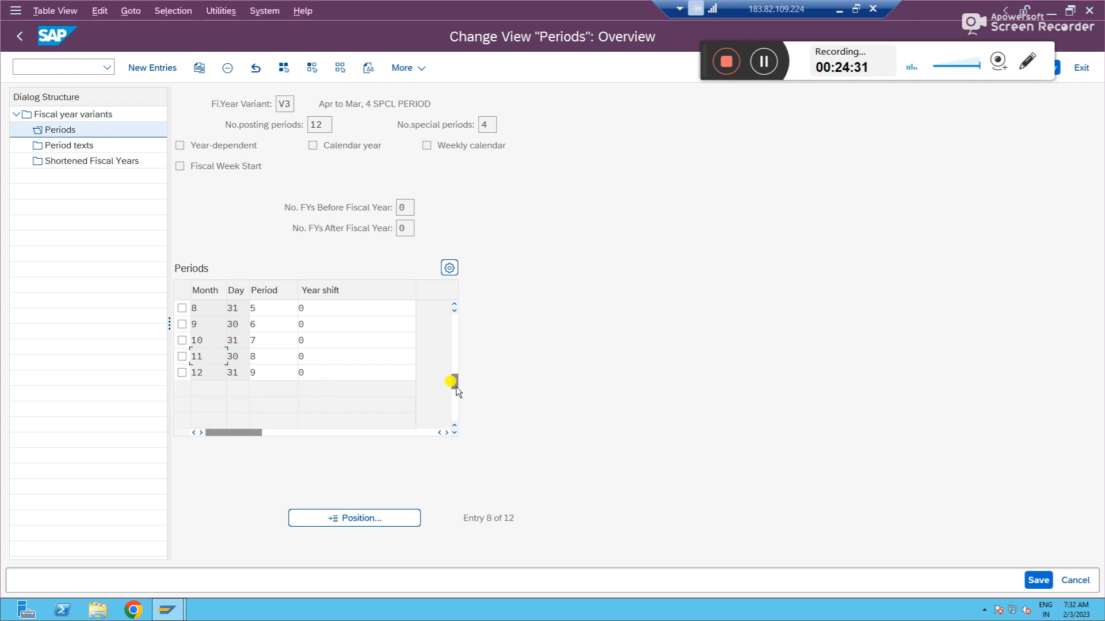
click(270, 373)
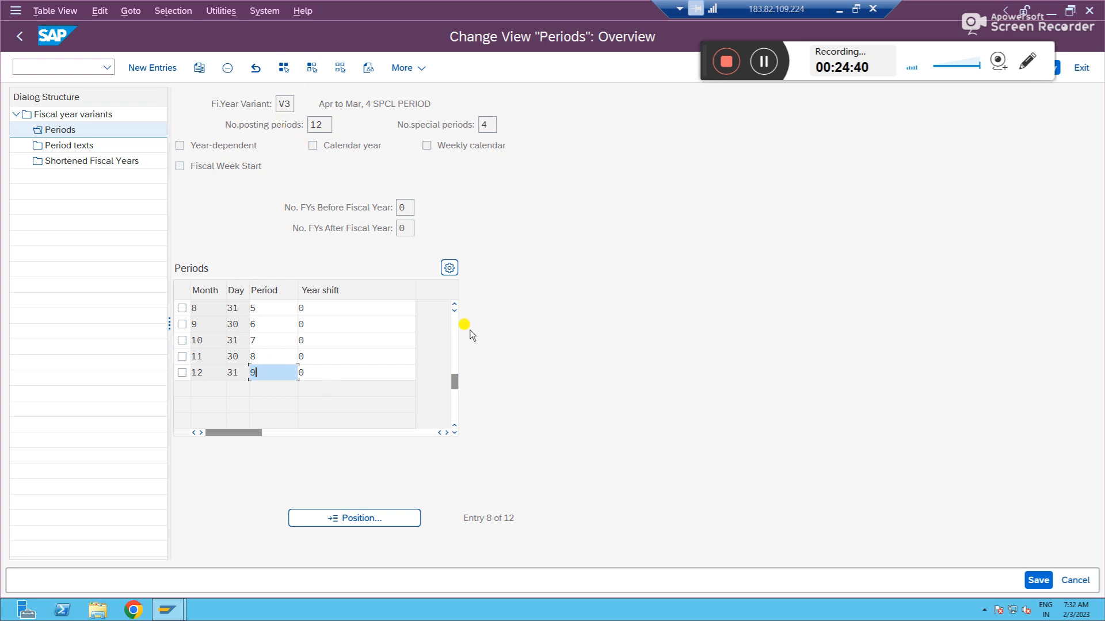
click(456, 331)
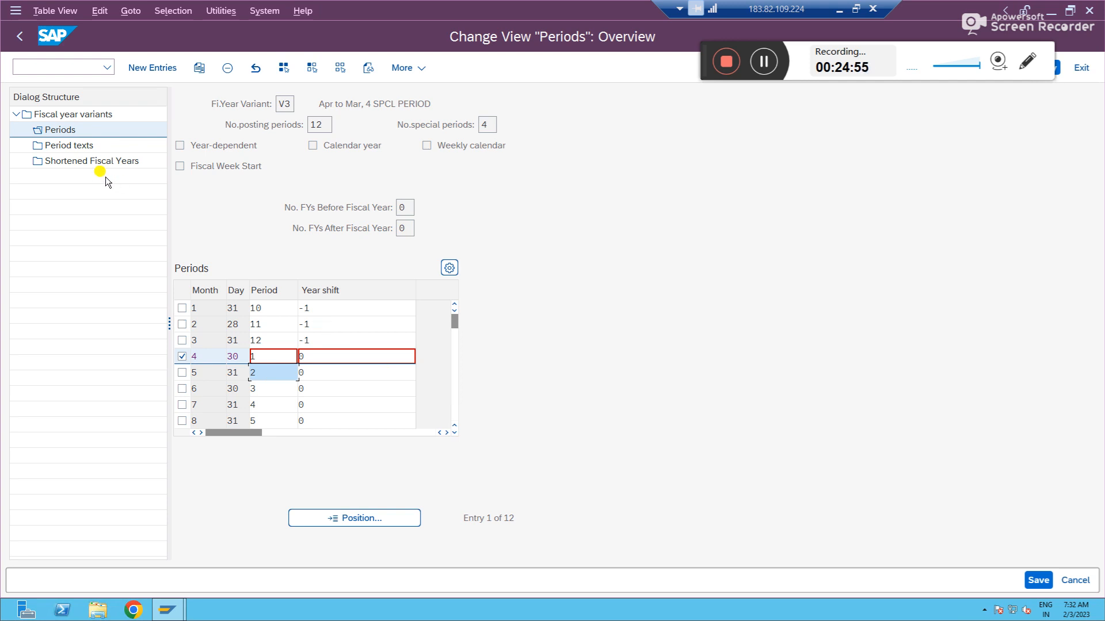
- Return to the fiscal year variants overview and start a new entry with the variant code GI
click(23, 40)
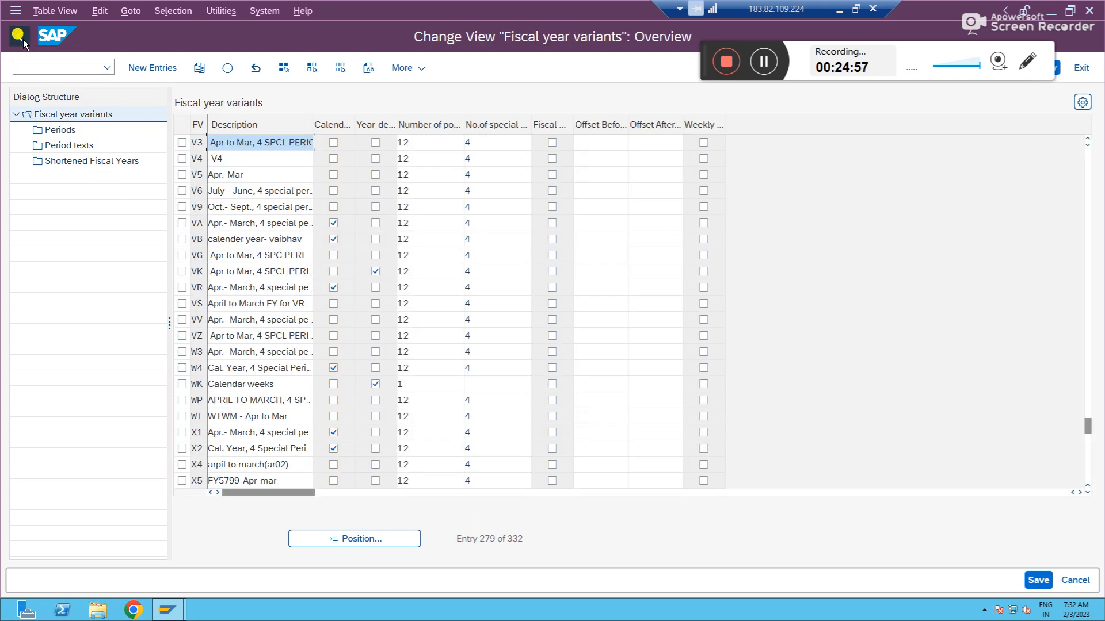
click(150, 67)
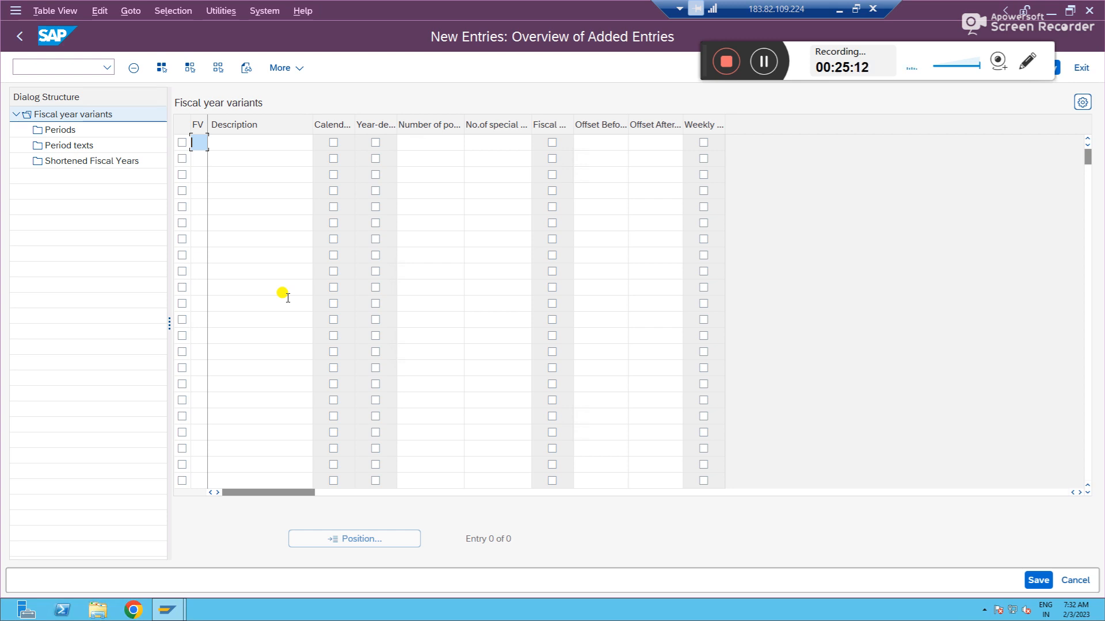
text(GI)
key(Return)
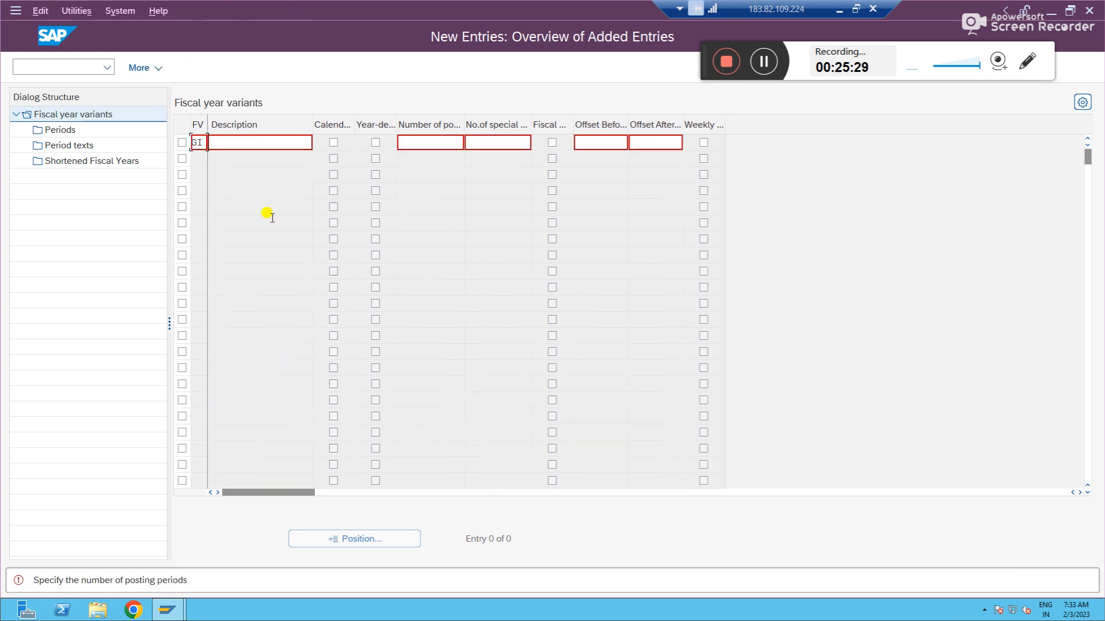
- Describe the new variant GI as "April to March , 4 special"
click(253, 141)
text(April )
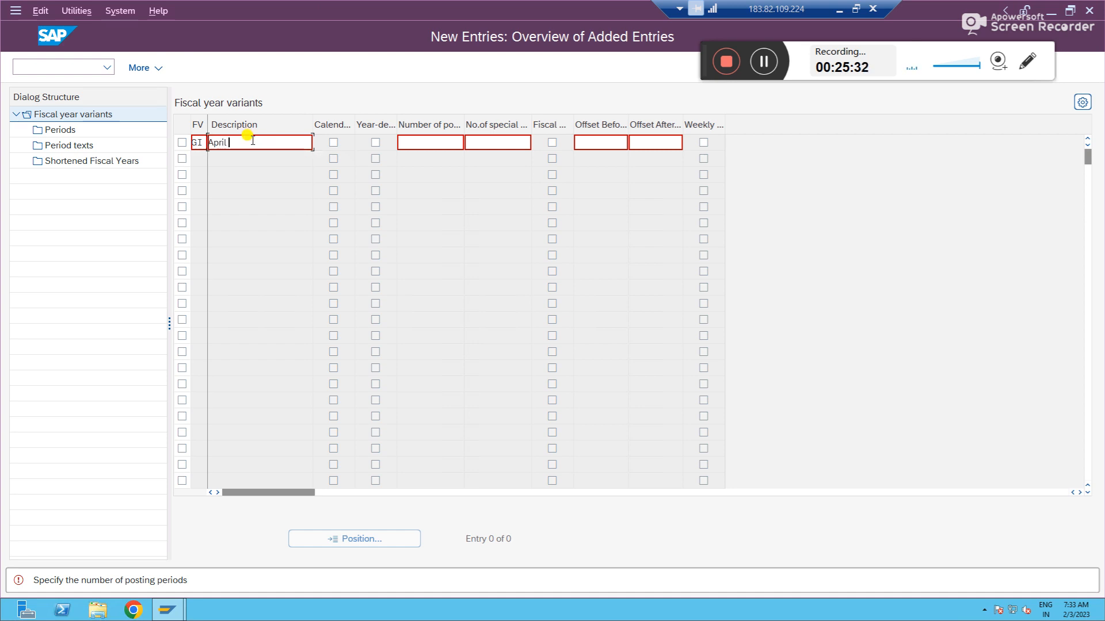
text(to March , 4 special per)
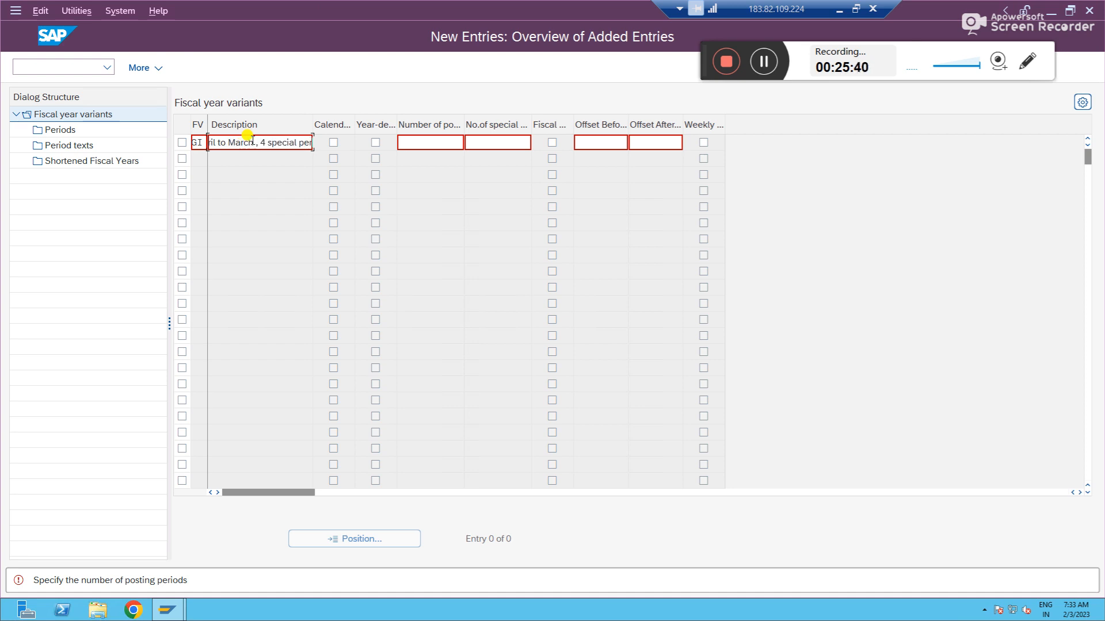
key(BackSpace)
key(BackSpace)
key(BackSpace)
key(BackSpace)
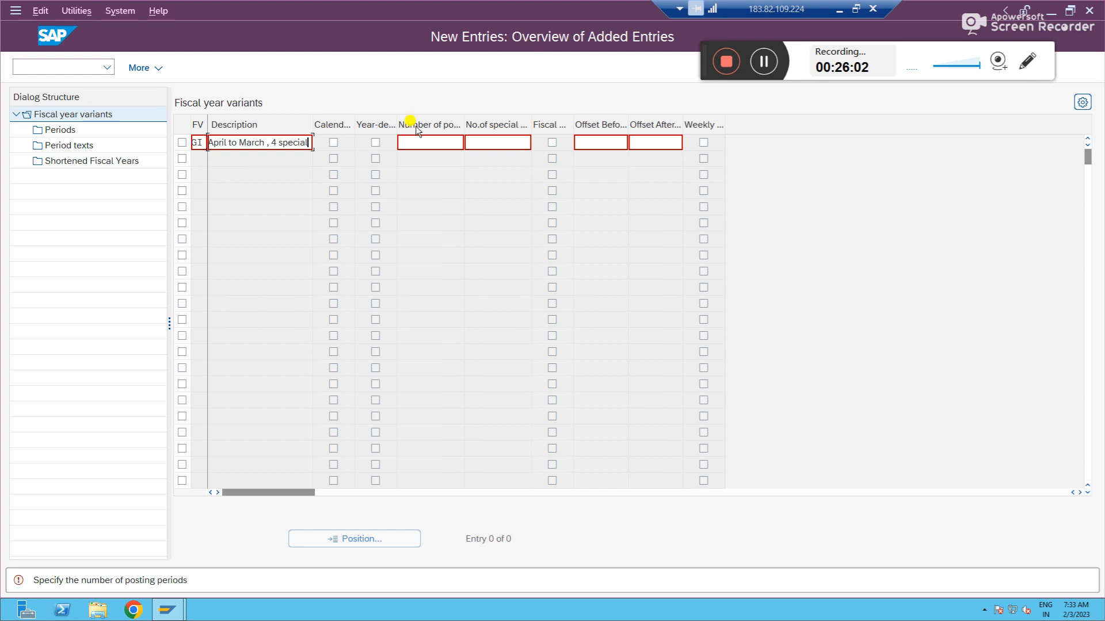
- Set variant GI to 12 posting periods and 4 special periods and confirm the entry
click(424, 146)
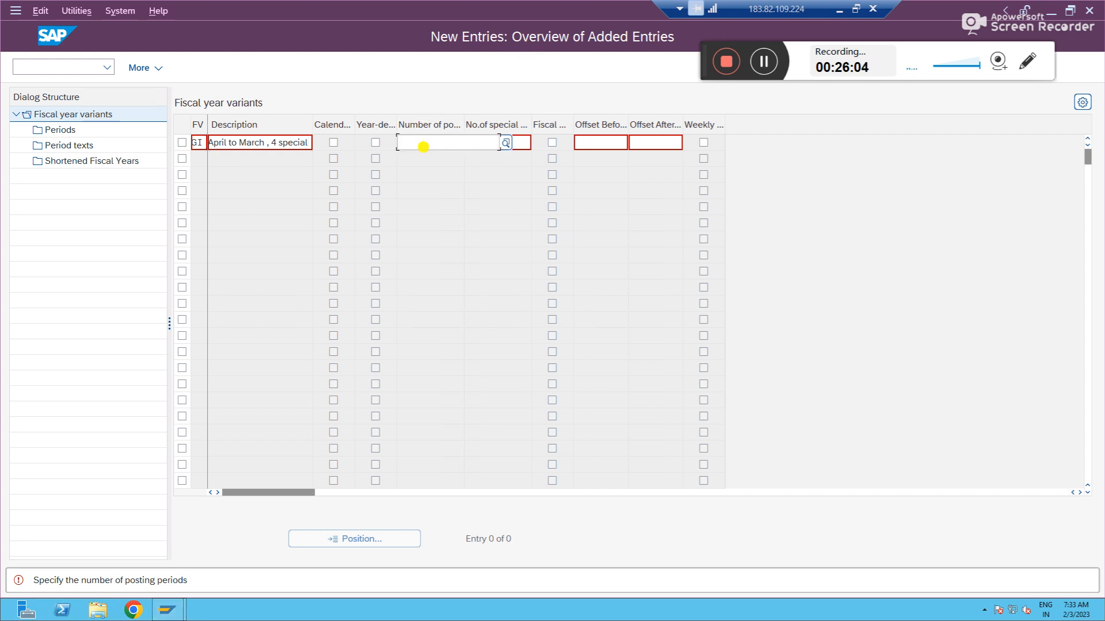
text(12)
key(Tab)
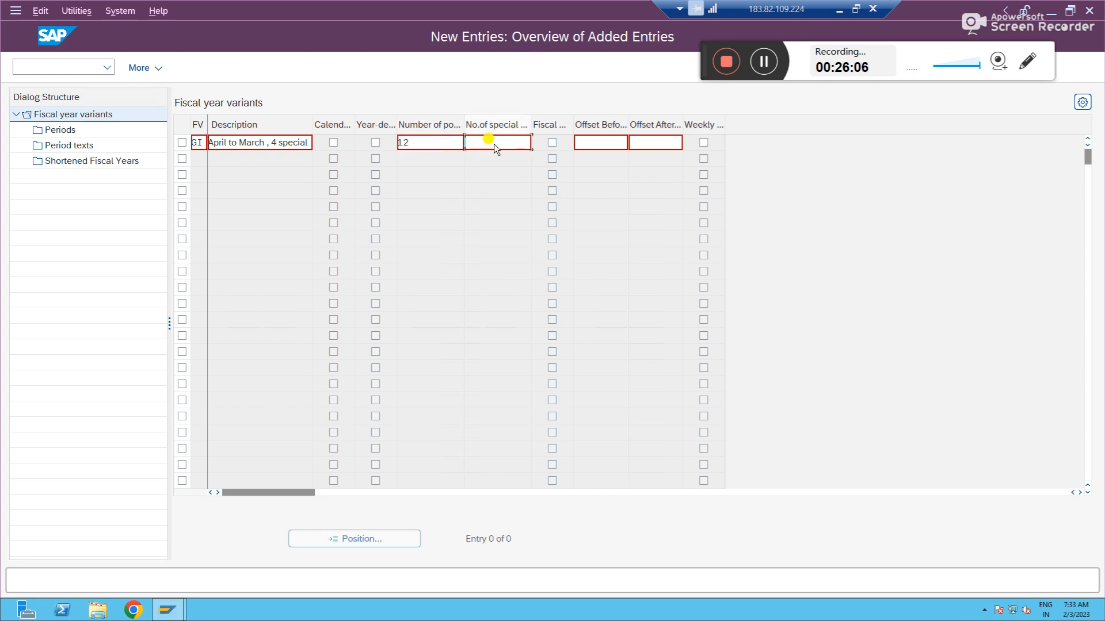
text(4)
key(Return)
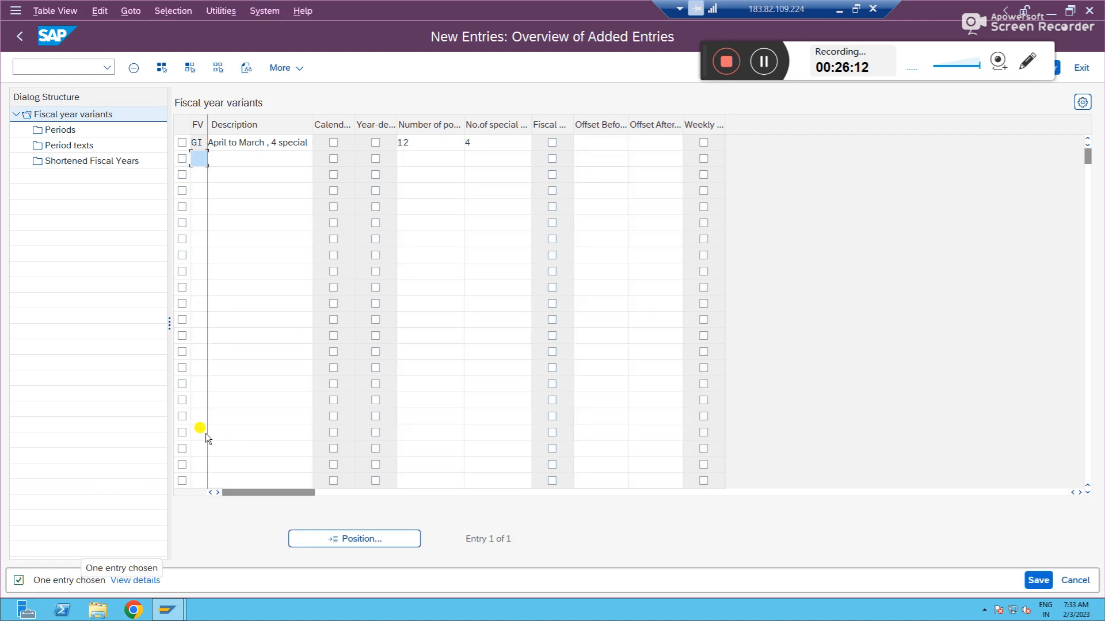
- Select variant GI, open its Periods, and start new period entries
click(183, 144)
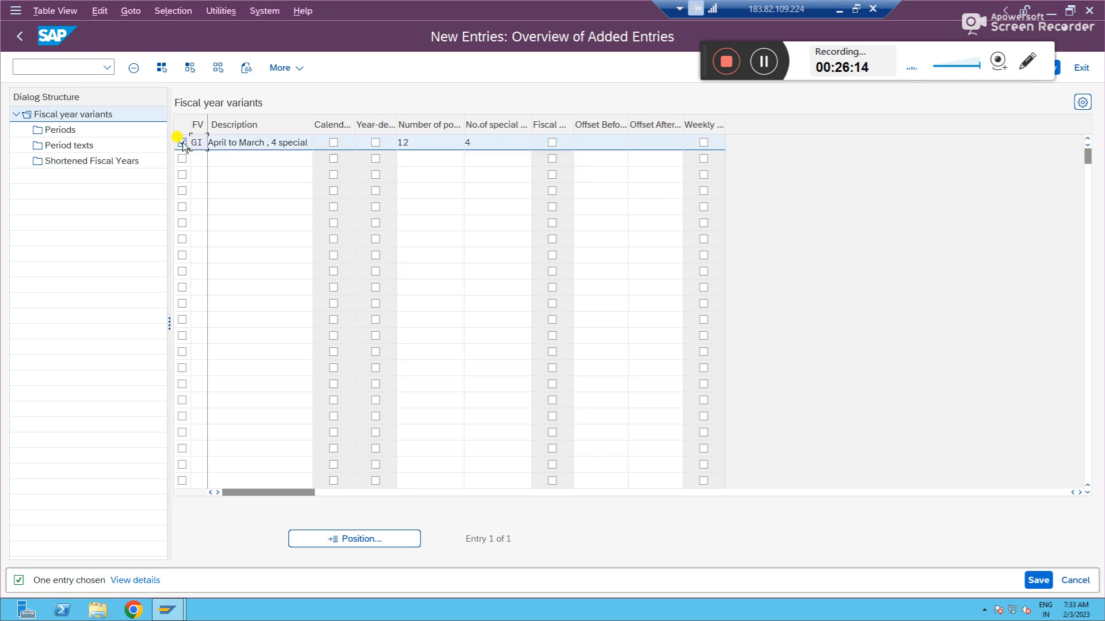
double_click(64, 131)
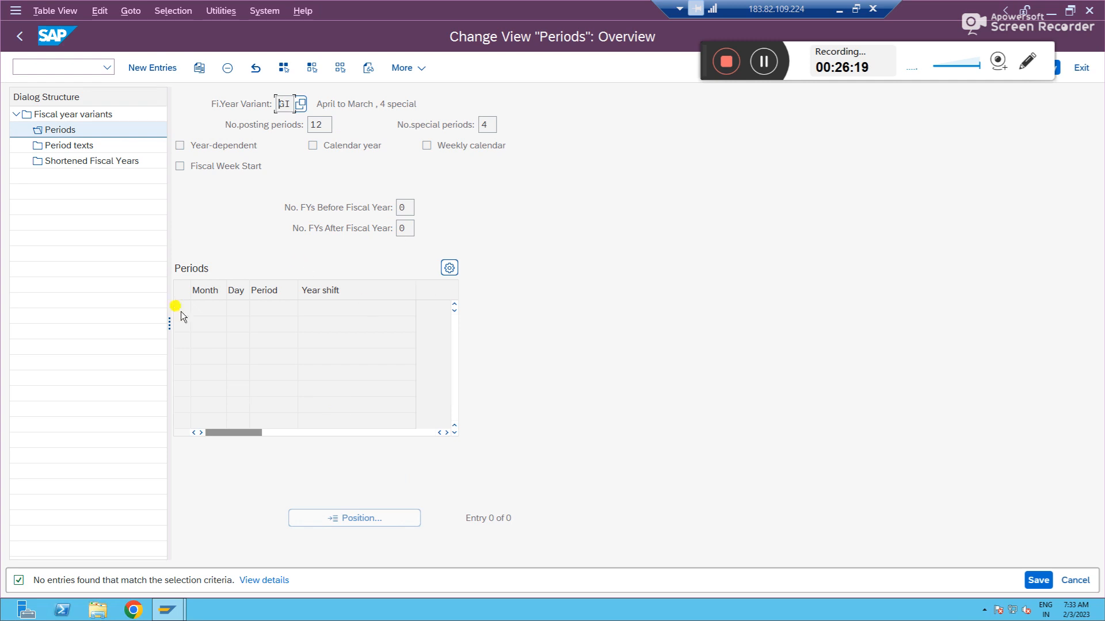
click(155, 68)
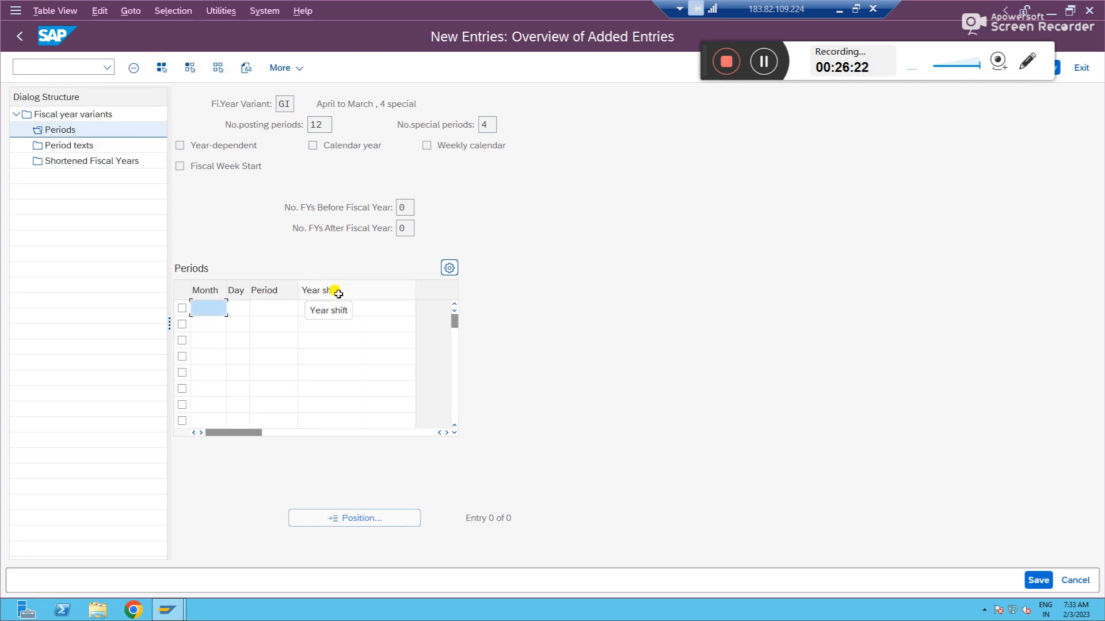
- Fill the Month column of the new period rows with 1 through 8, one number per row
text(1)
key(Down)
text(2)
key(Down)
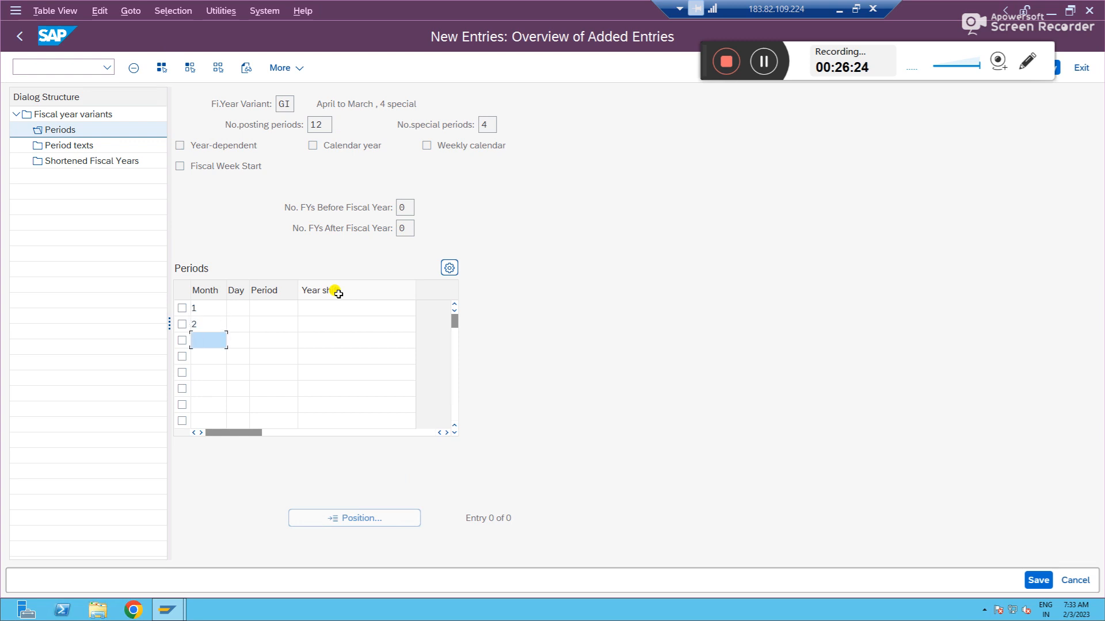
text(3)
key(Down)
text(4)
key(Down)
text(5)
key(Down)
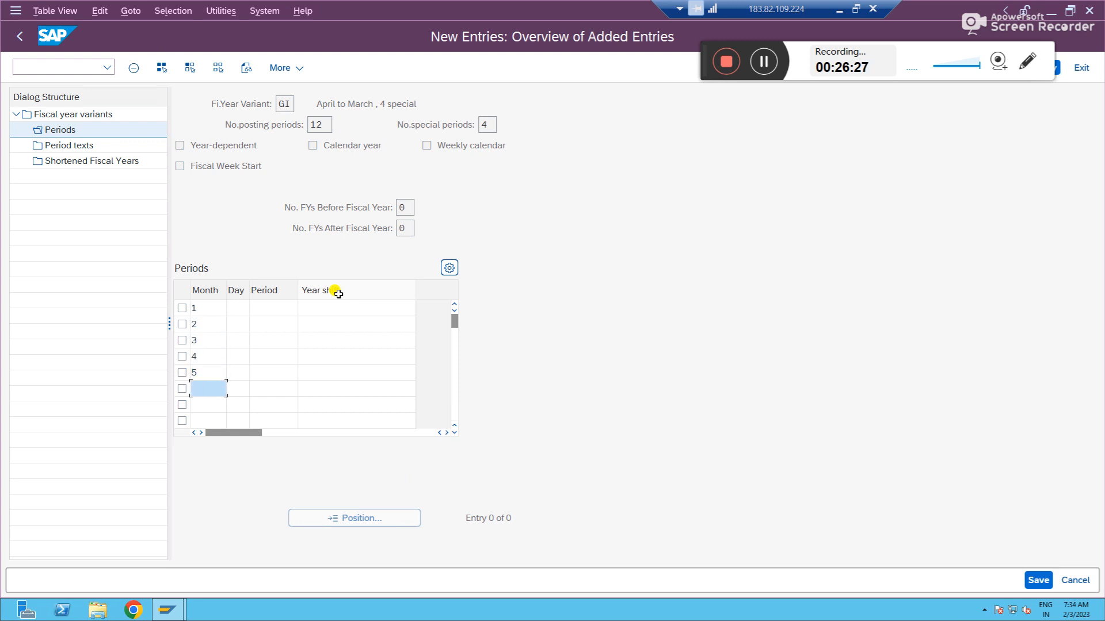
text(6)
key(Down)
text(7)
key(Down)
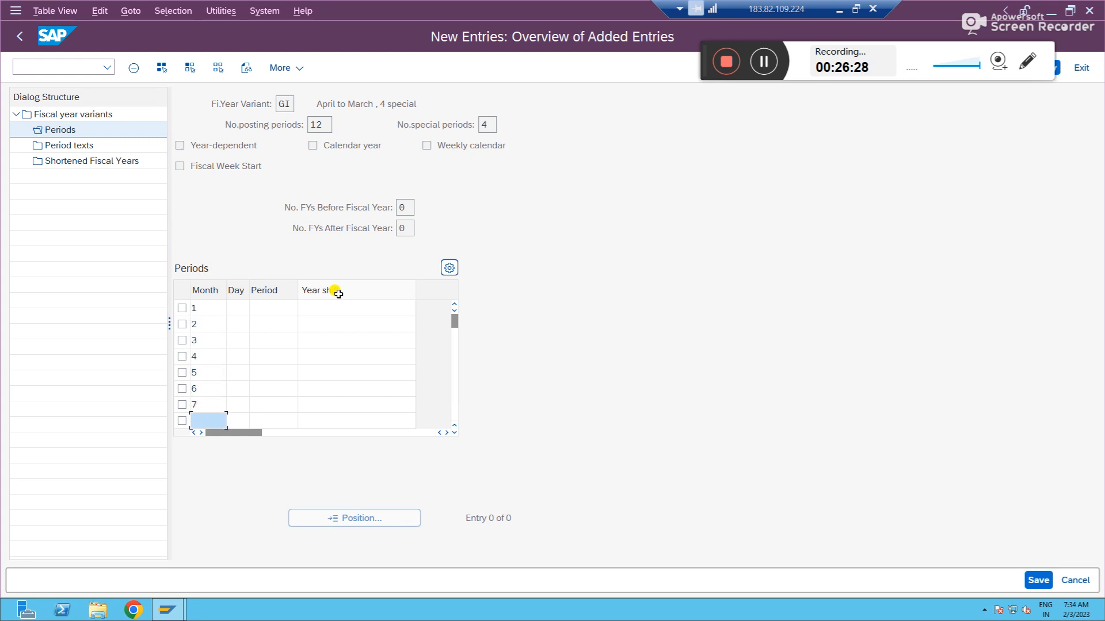
text(8)
key(Return)
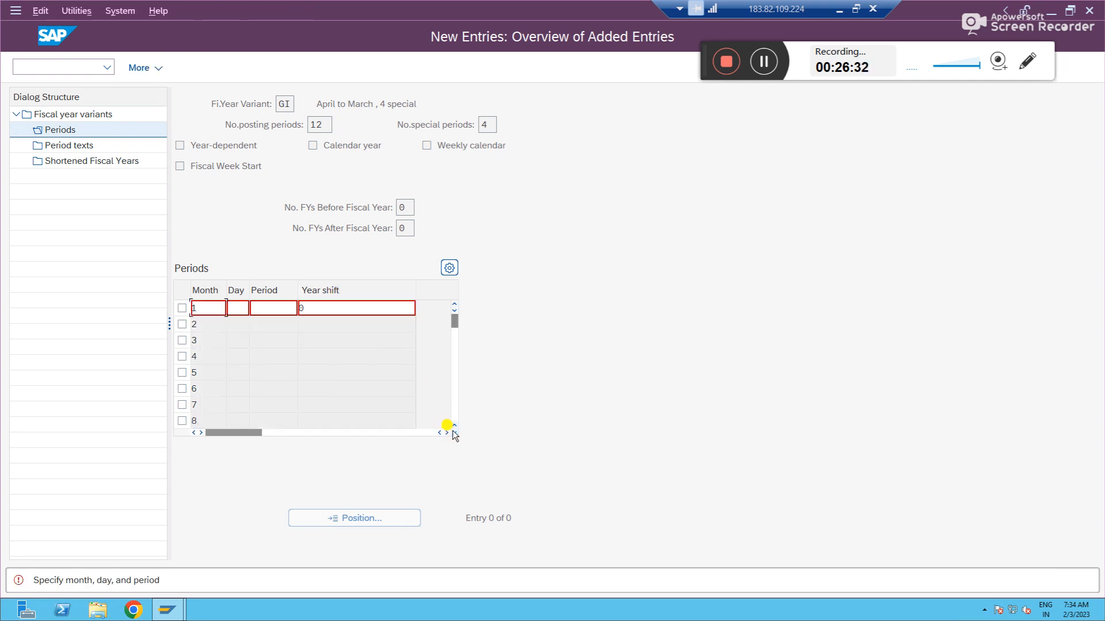
- Complete the month 1 row with day 31, period 10 and year shift -1
click(238, 310)
click(202, 312)
text(131)
key(Tab)
text(10-1)
key(Return)
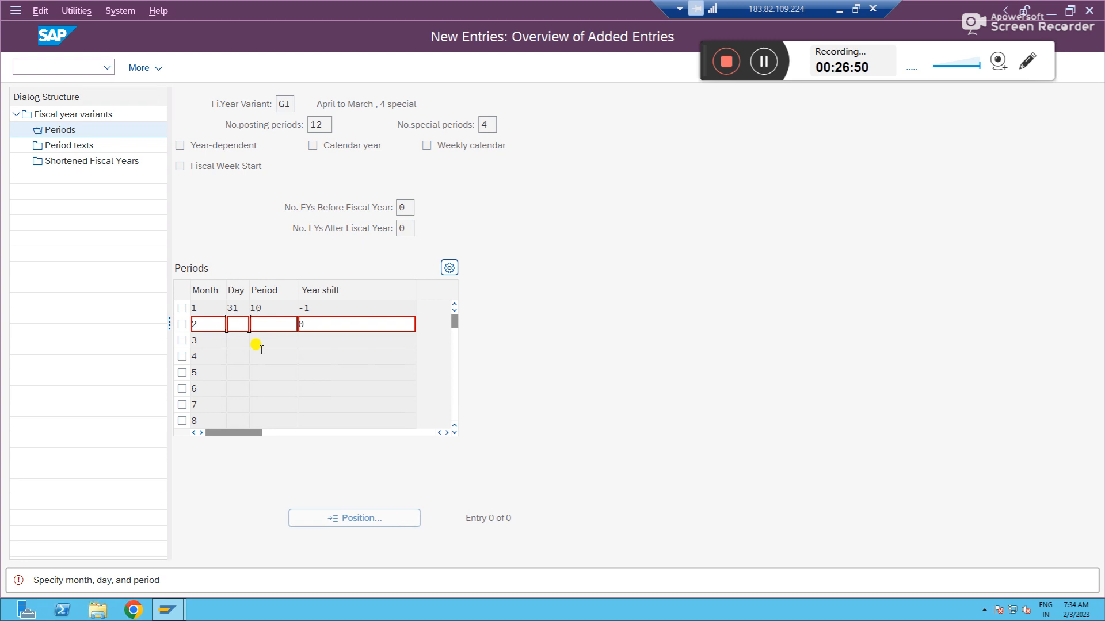
- Complete the month 2 row with day 28, period 11 and year shift -1
text(28)
key(Tab)
key(Tab)
text(-14)
key(BackSpace)
key(Return)
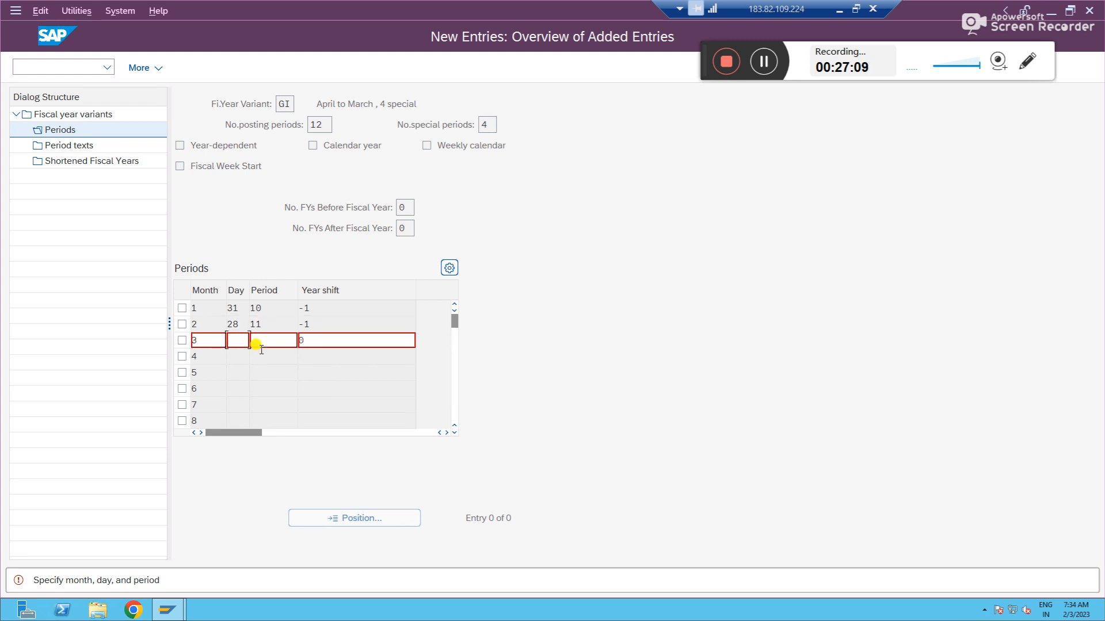
- Complete the month 3 row with day 31, period 12 and year shift -1
text(31)
text(12)
key(Tab)
text(-1)
key(Return)
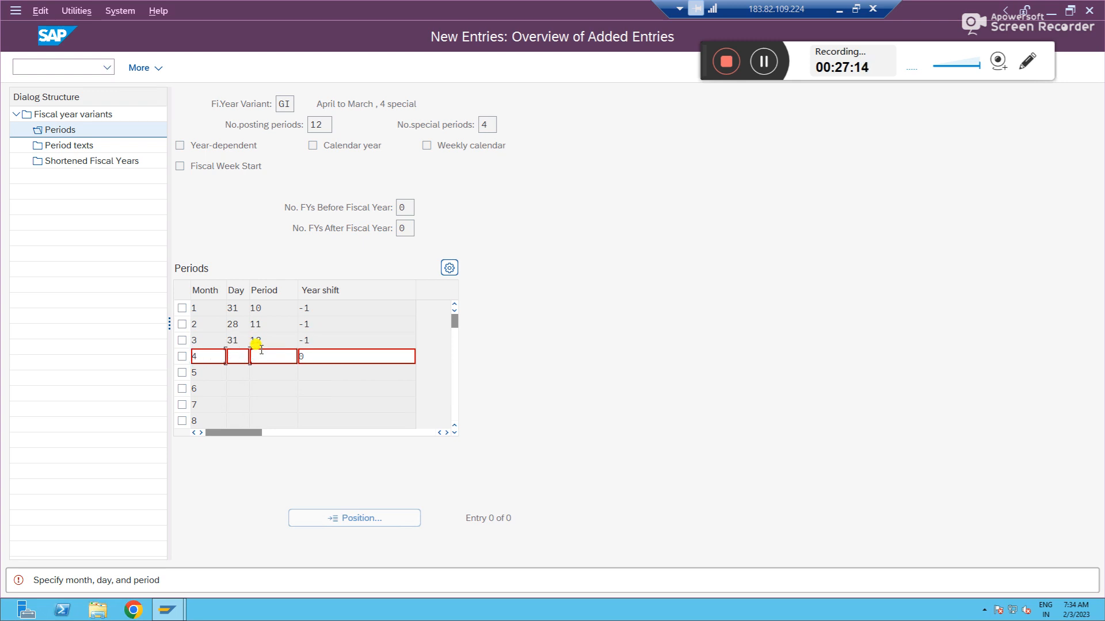
- Complete the month 4 row with day 30 and period 1, and the month 5 row with day 31 and period 2
text(30)
text(1)
key(Return)
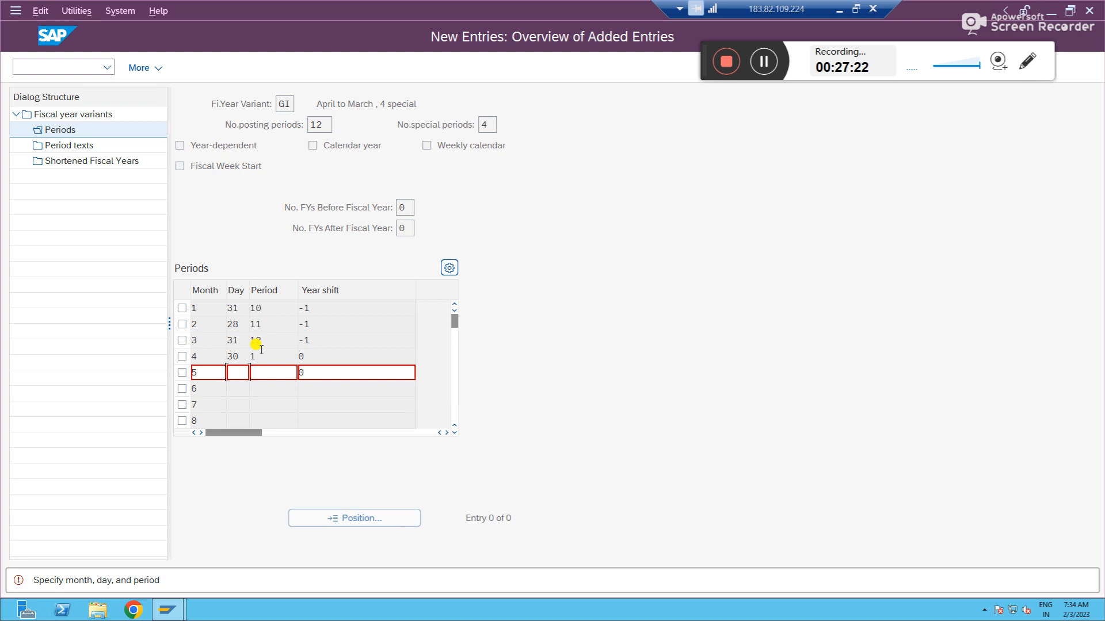
text(31)
key(Return)
key(Tab)
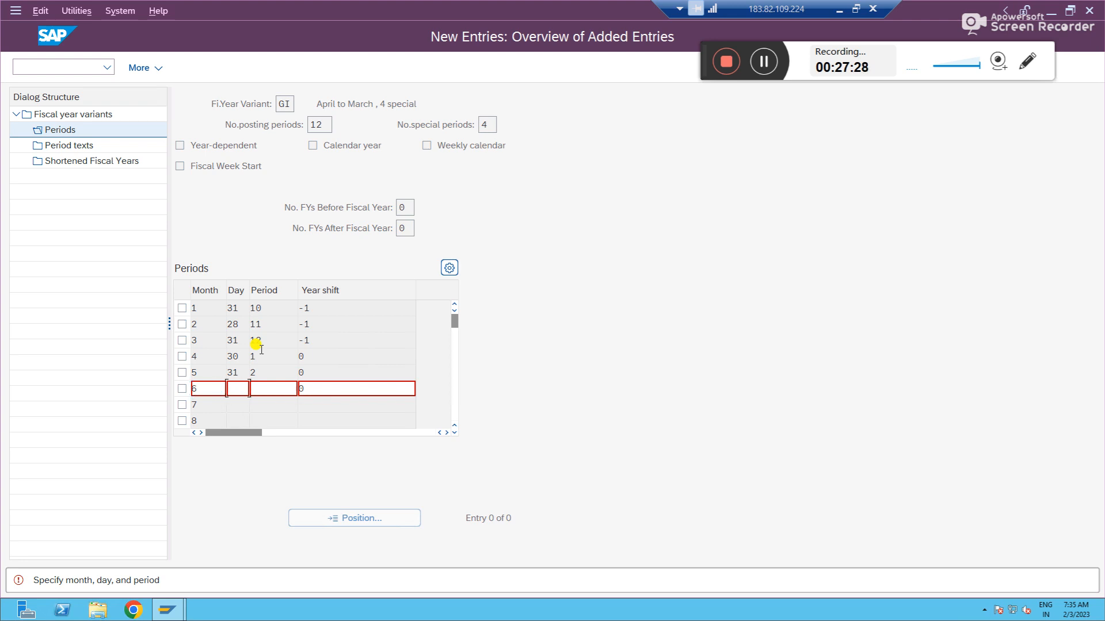
- Complete the month 6 row with day 30 and period 3, and the month 7 row with day 31 and period 4
text(30)
text(3)
key(Return)
key(Tab)
text(3)
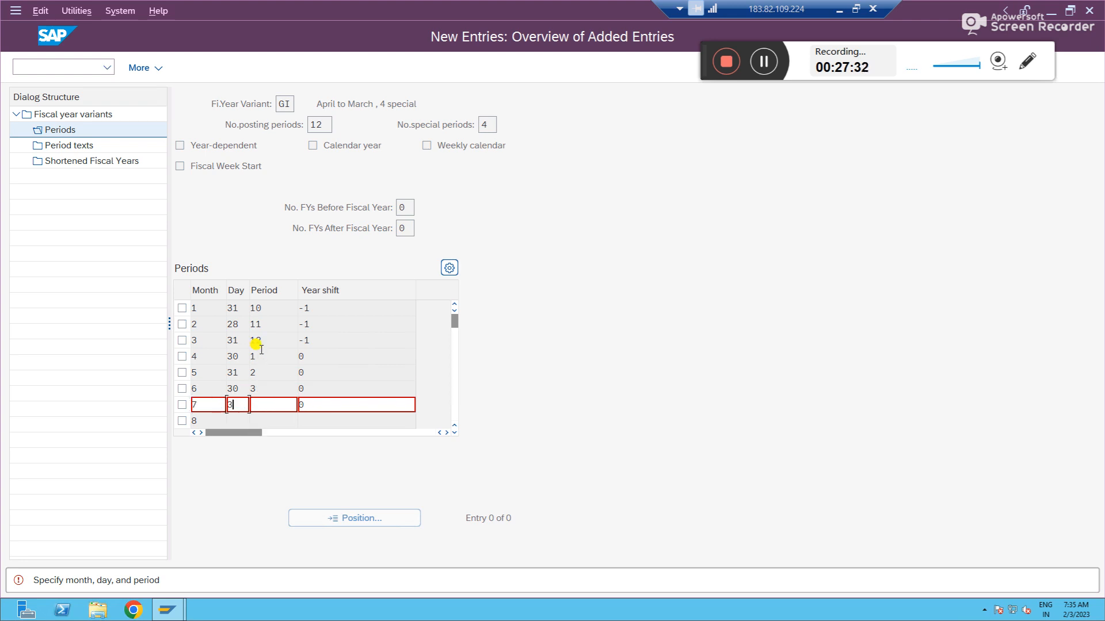
text(1)
text(4)
key(Return)
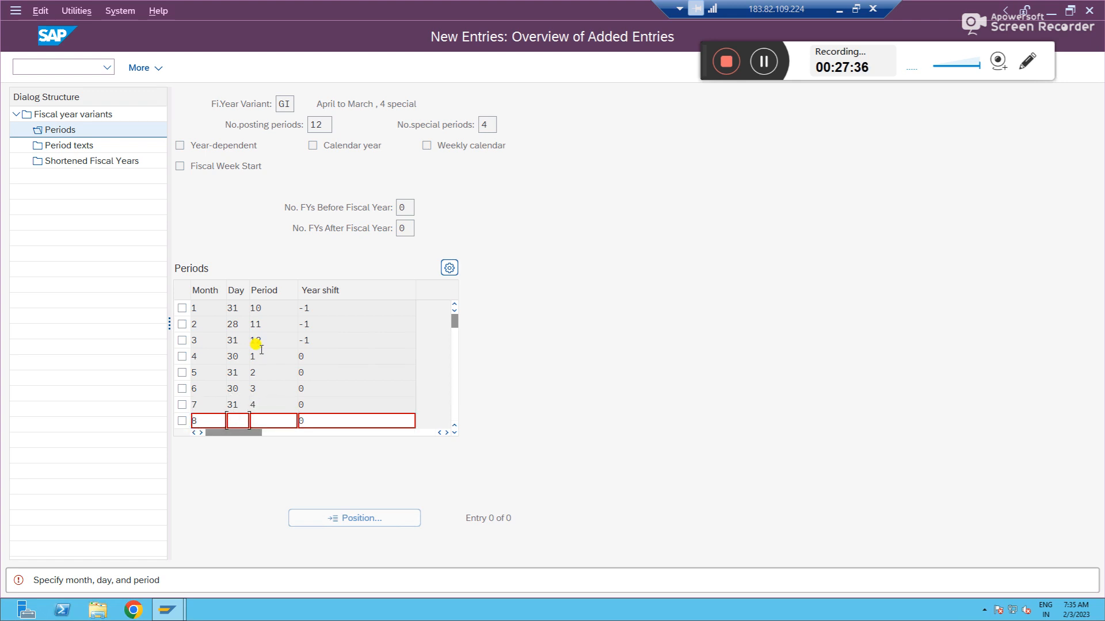
- Complete the month 8 row with day 31 and period 5, and add month 9 with day 30 and period 6
text(31)
key(Return)
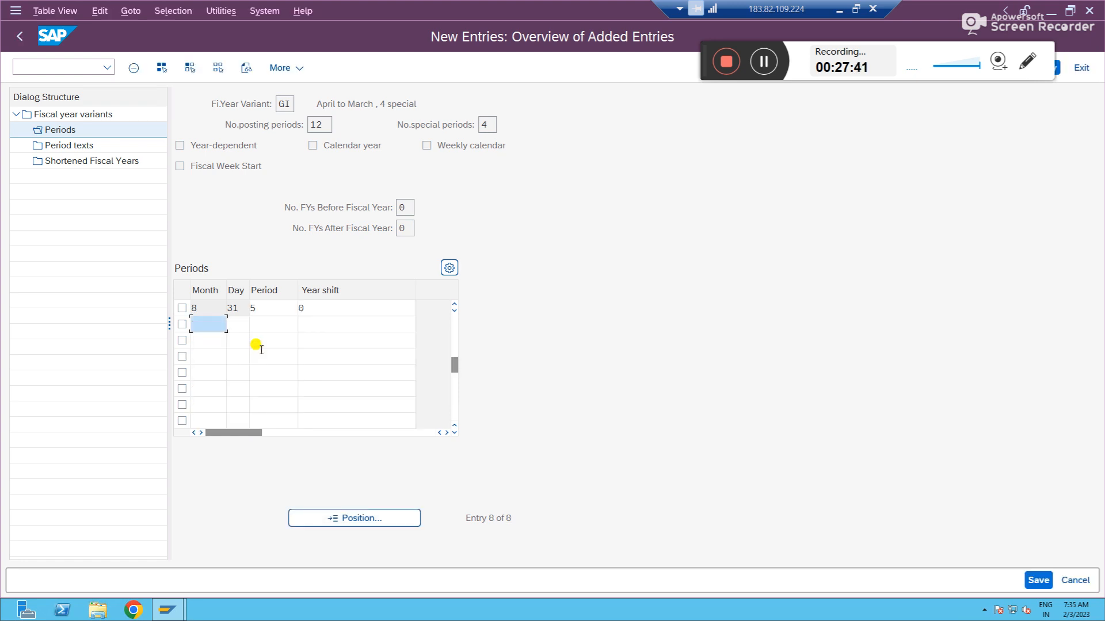
key(Tab)
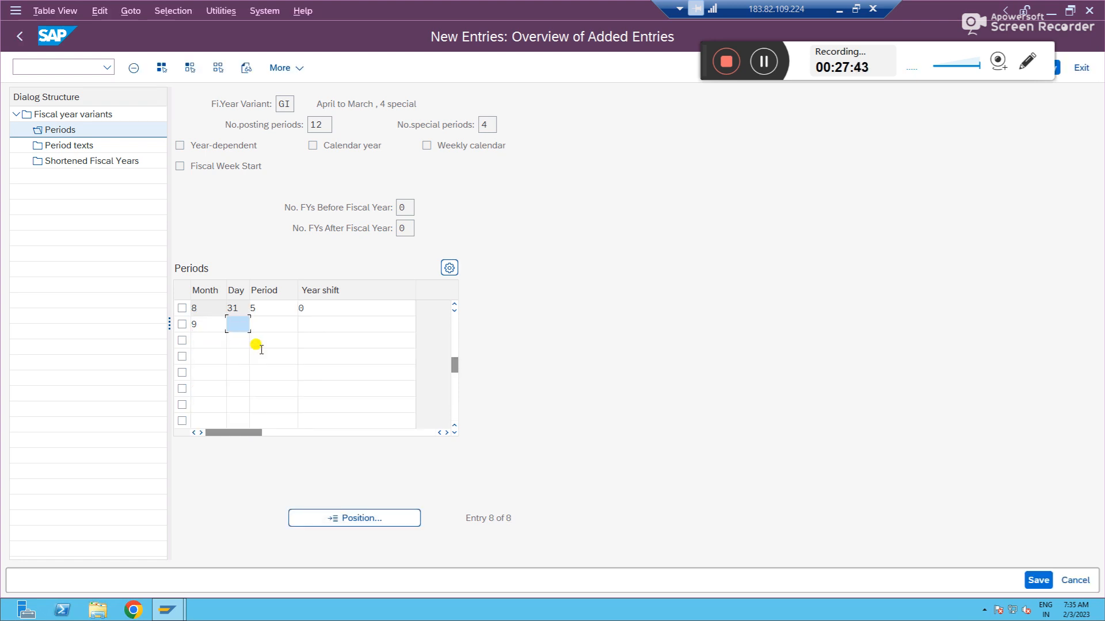
text(30)
key(Tab)
text(6)
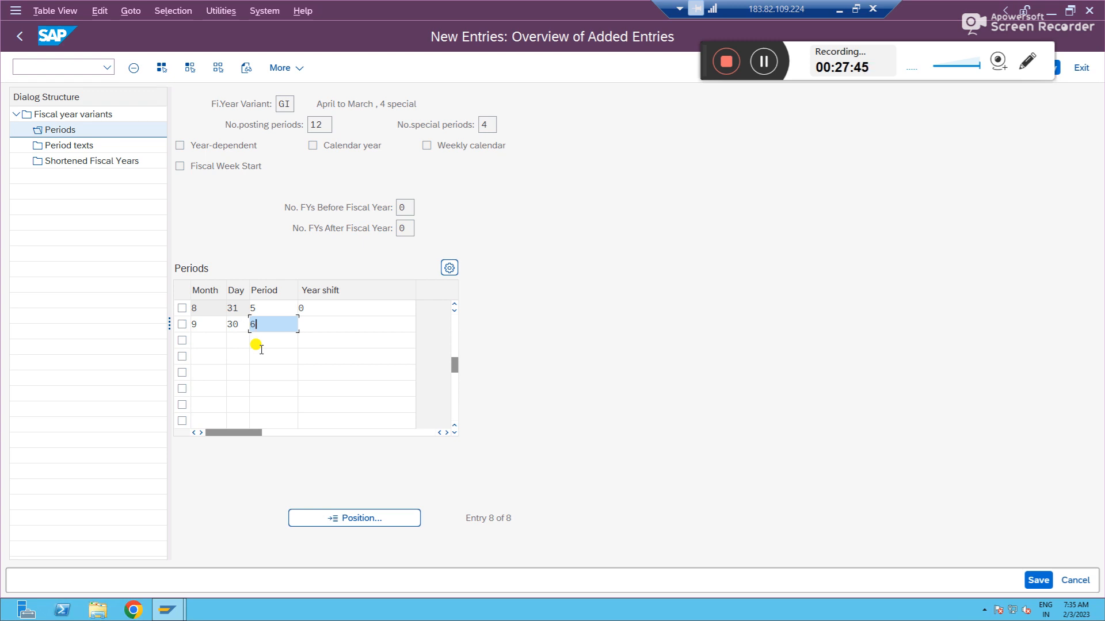
- Set the month 9 year shift to 0, and start the month 10 row with day 31
key(Tab)
text(0)
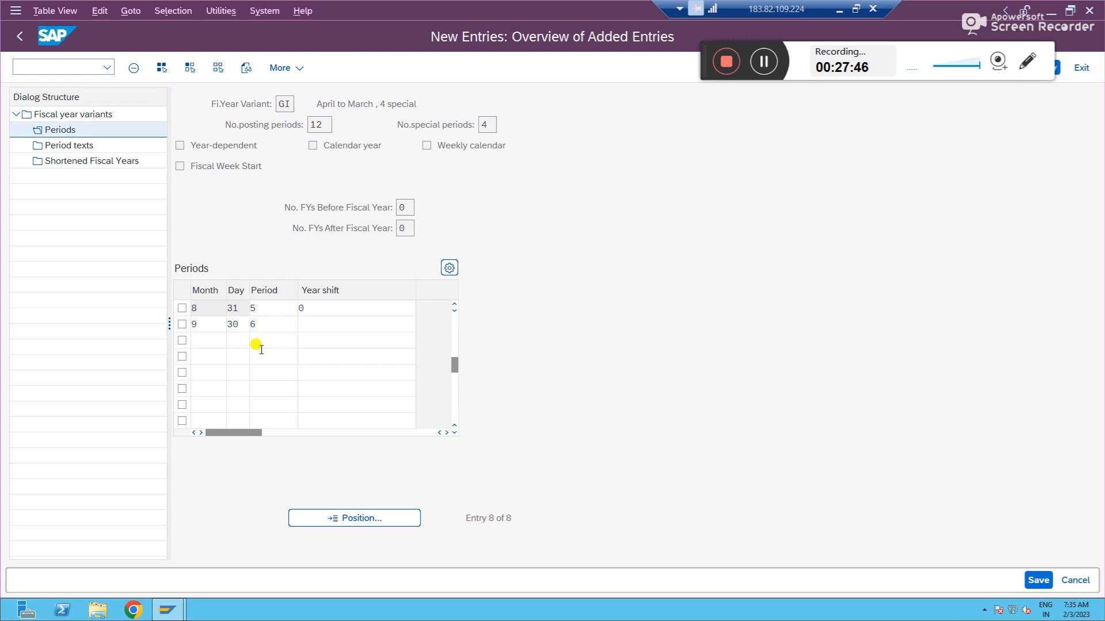
key(Tab)
text(10)
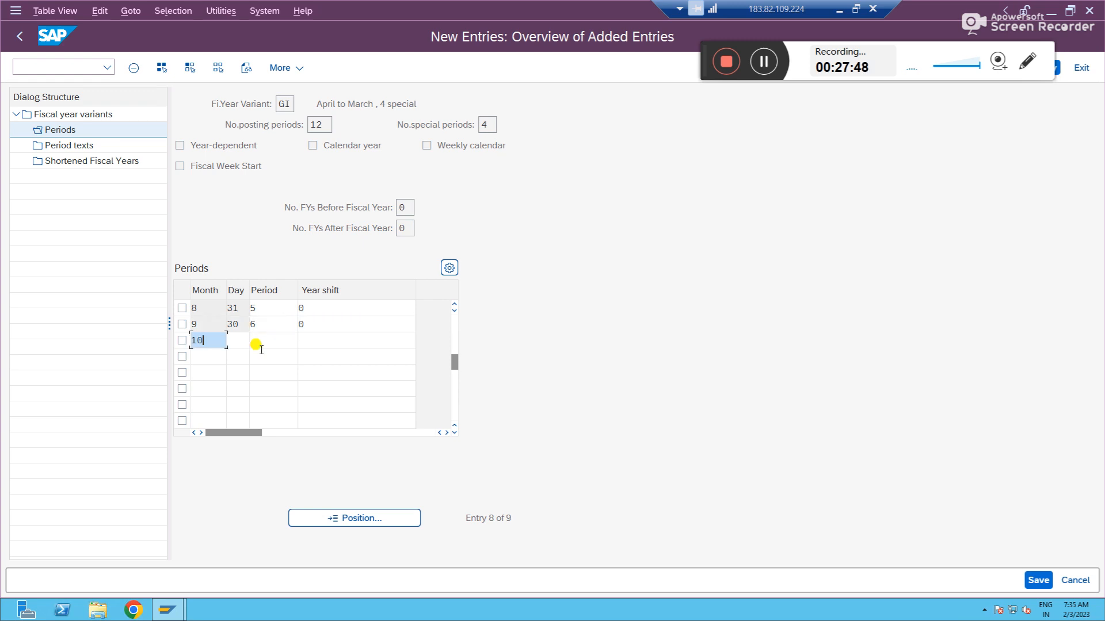
key(Tab)
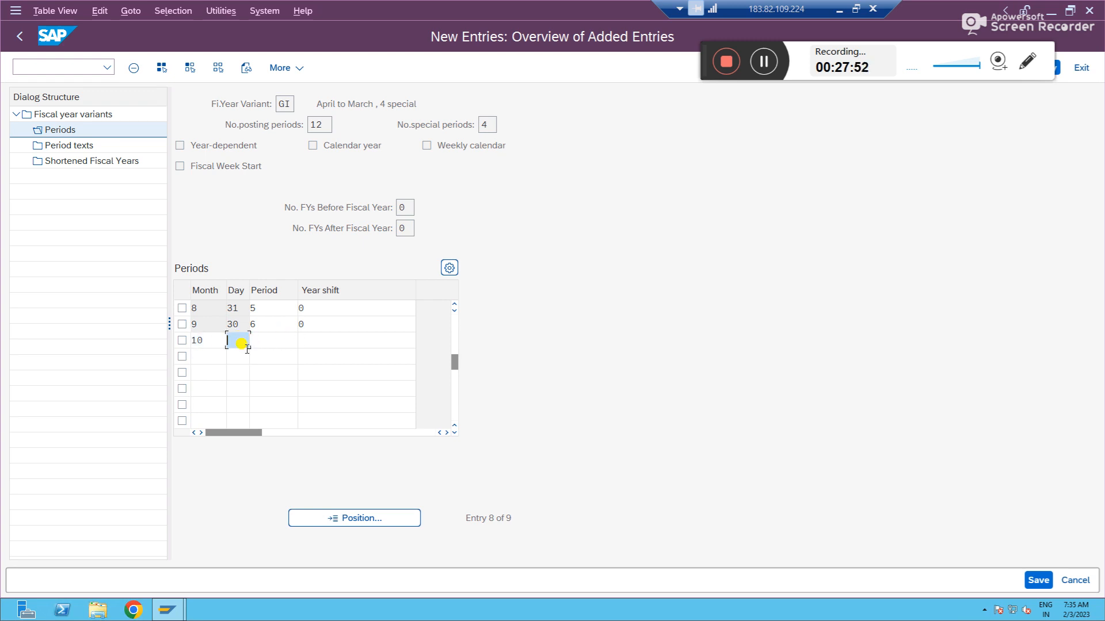
text(31)
key(Tab)
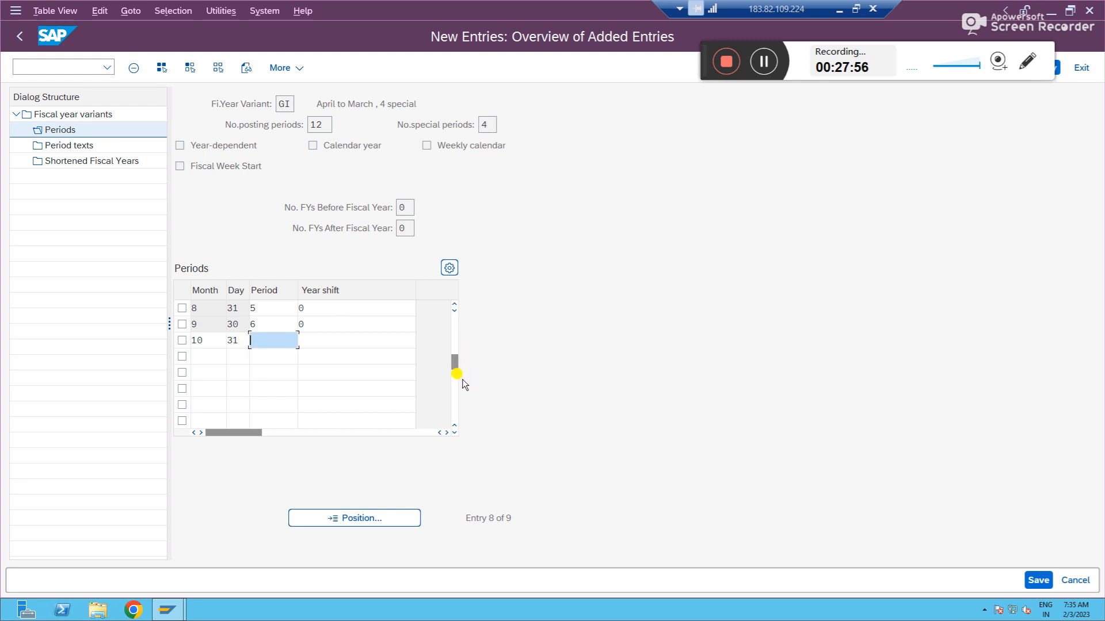
drag(454, 363, 453, 328)
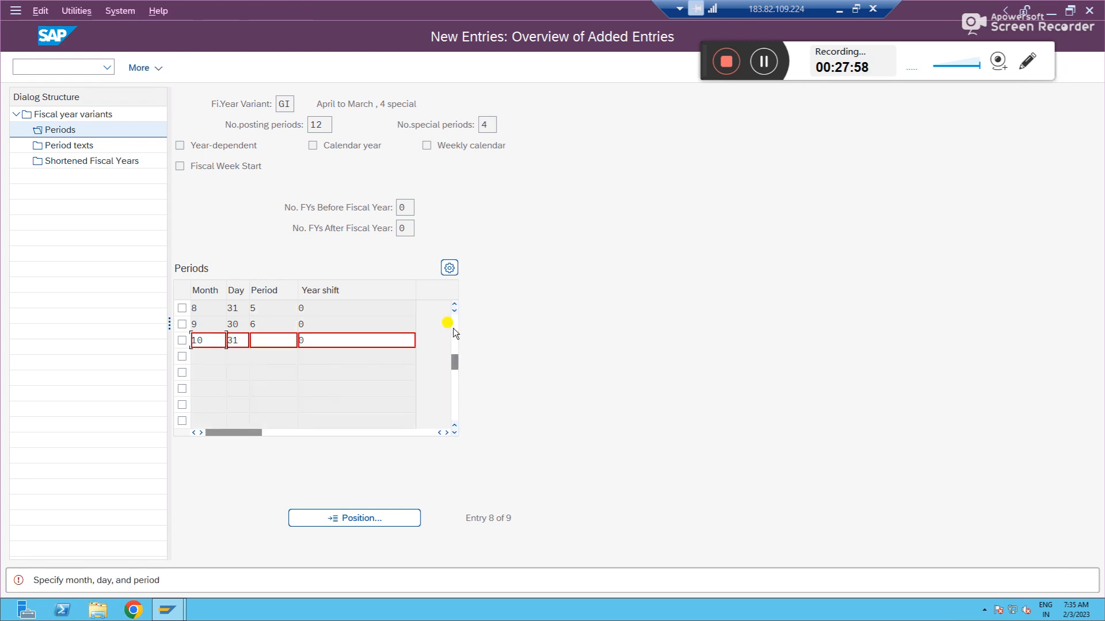
- Re-enter the month 10 row with day 31 and period 7
key(ctrl+a)
key(Delete)
key(Tab)
key(ctrl+a)
key(Delete)
key(Tab)
key(shift+Tab)
key(shift+Tab)
key(Tab)
key(Tab)
key(Tab)
text(10317)
key(Return)
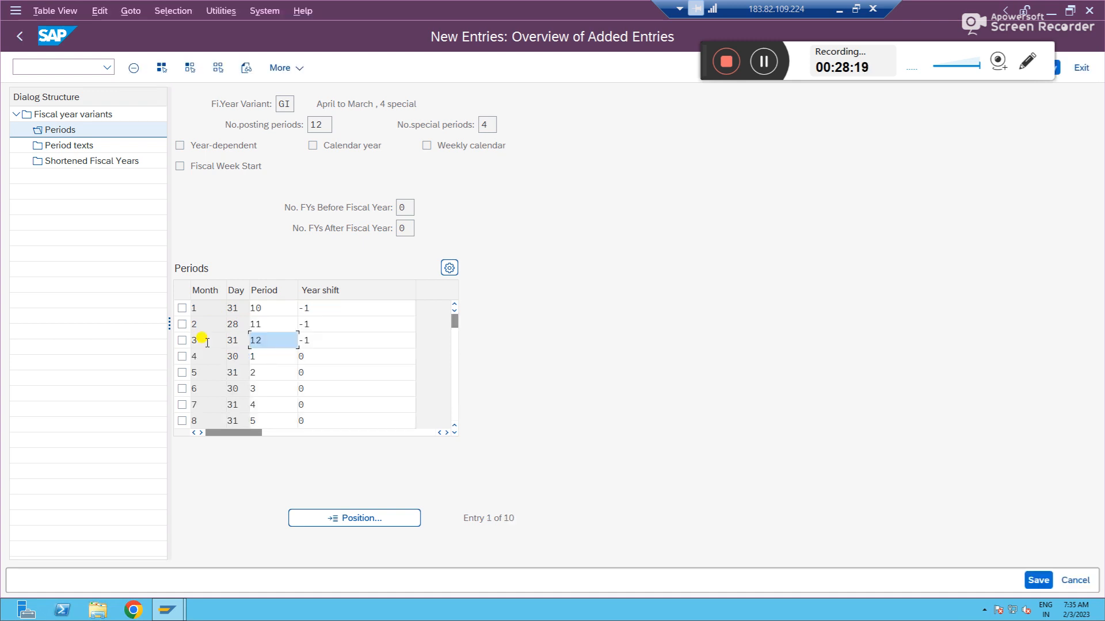
- Add a row for month 11 with day 30 and period 8
drag(454, 323, 453, 364)
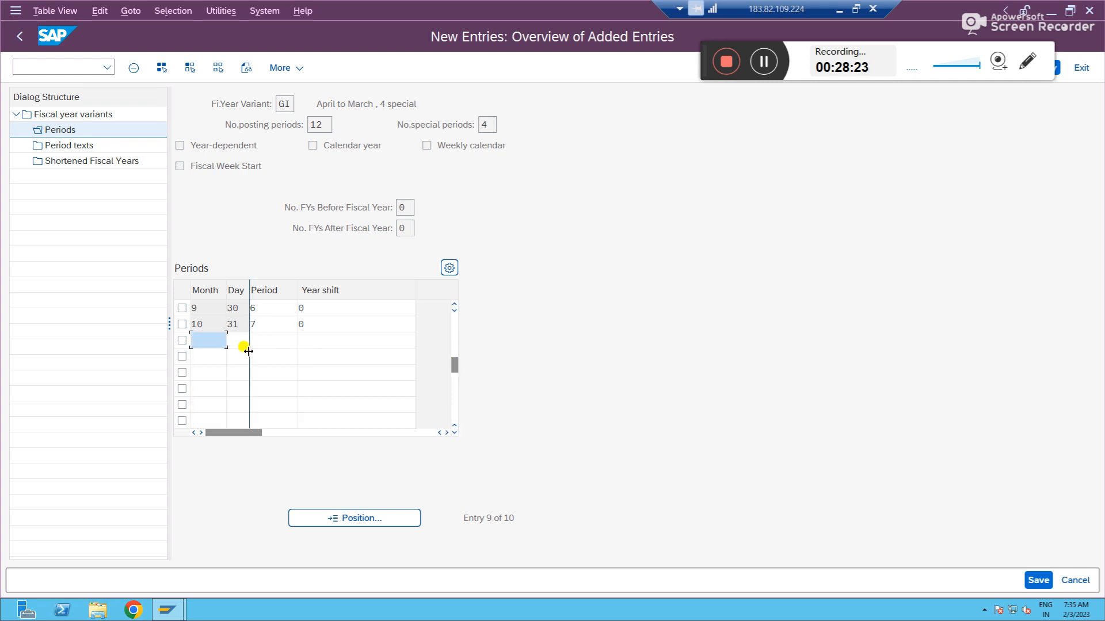
text(11)
key(Tab)
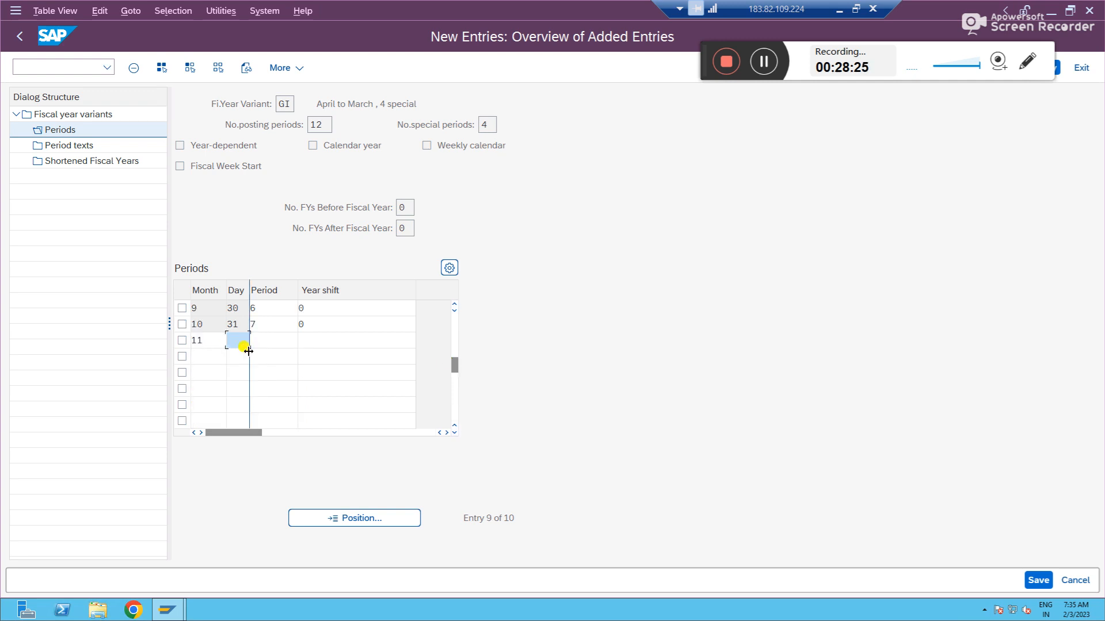
text(30)
key(Tab)
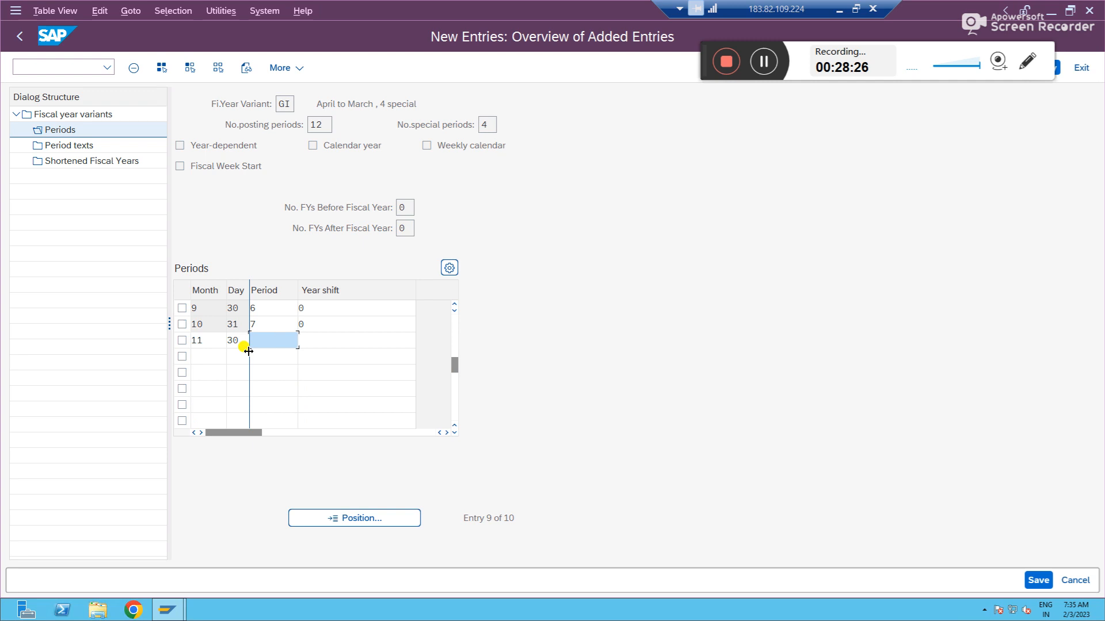
key(Tab)
key(Return)
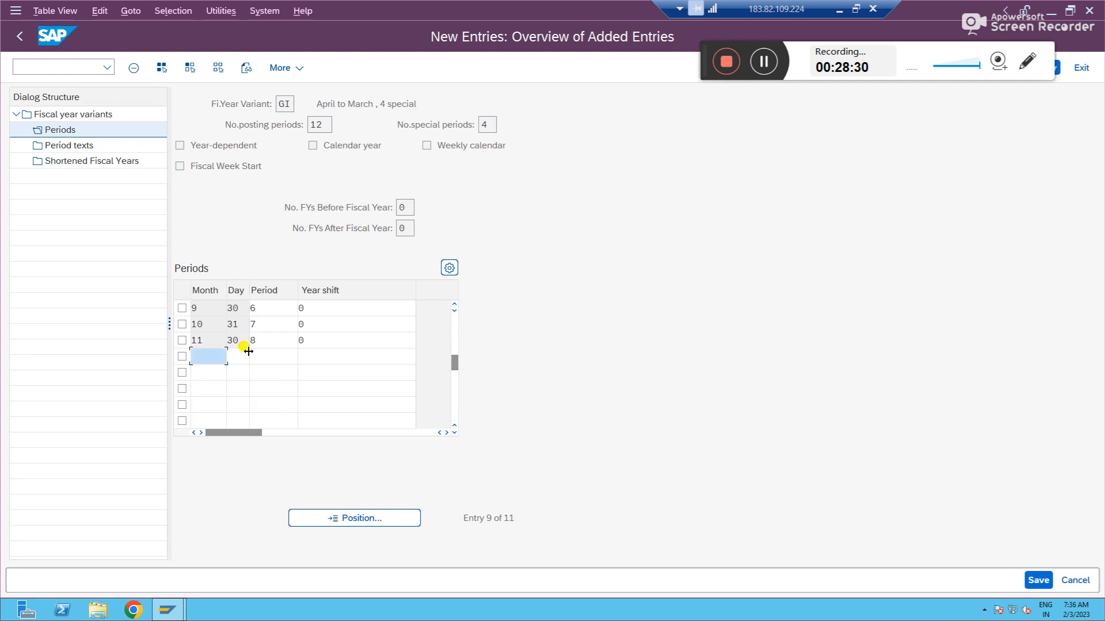
- Add a row for month 12 with day 31 and period 9
text(12)
key(Tab)
text(31)
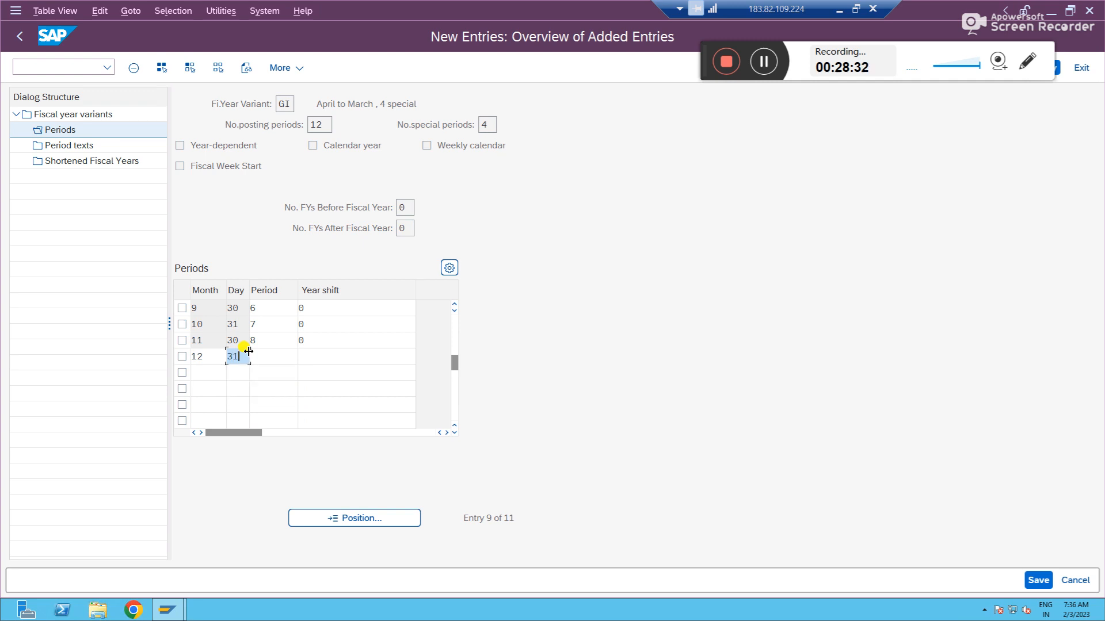
key(Tab)
text(9)
key(Tab)
key(Return)
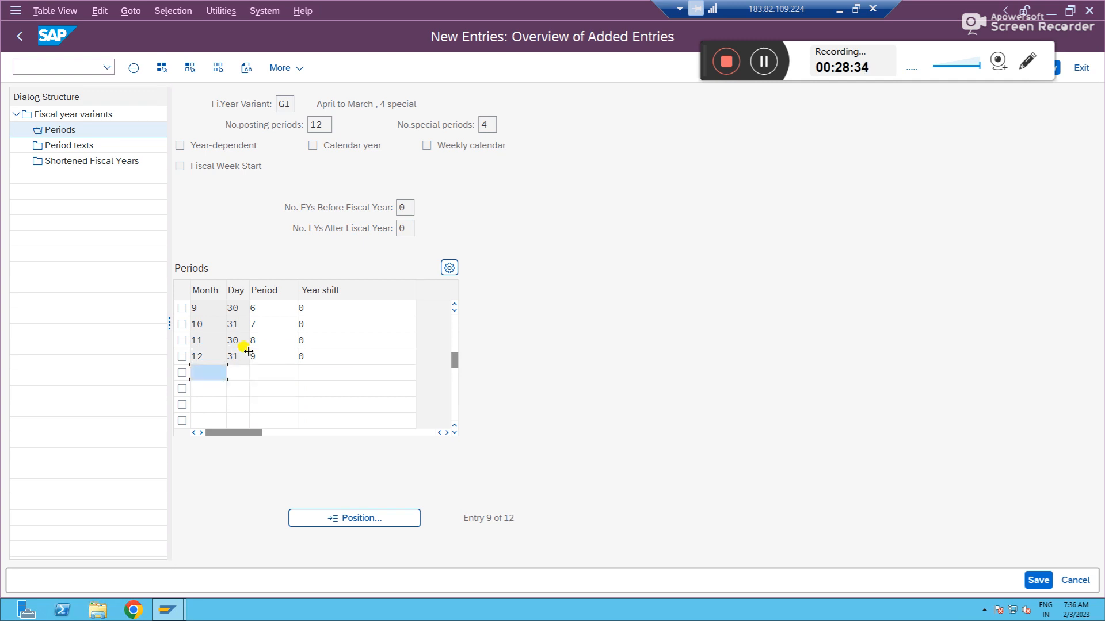
- Review the day, period and year shift entries for months 1 through 12 of variant GI
click(457, 311)
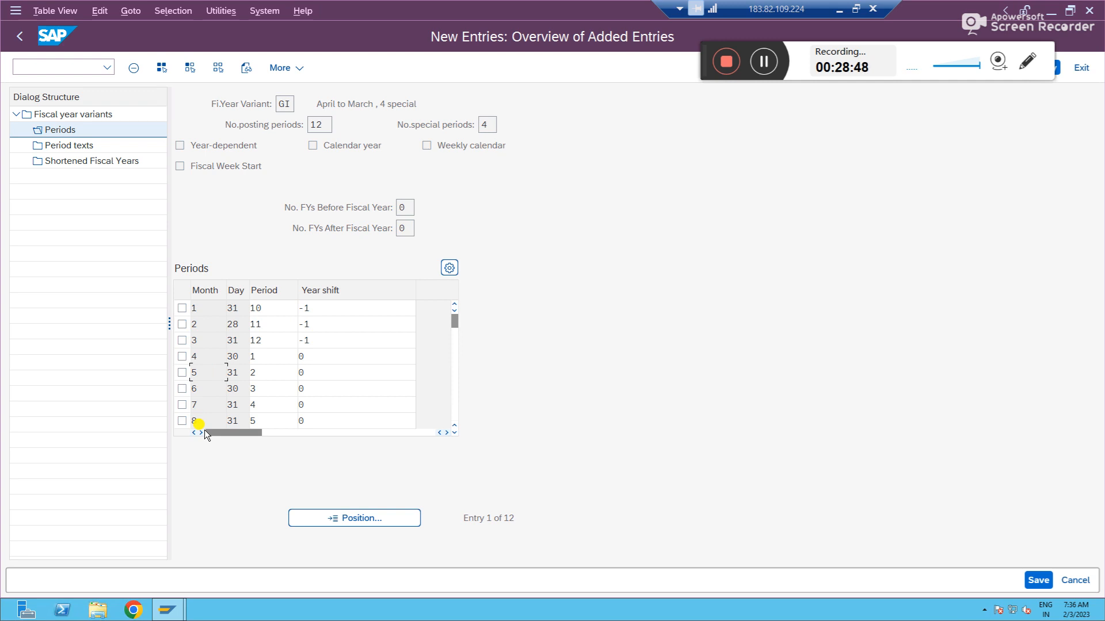
click(457, 387)
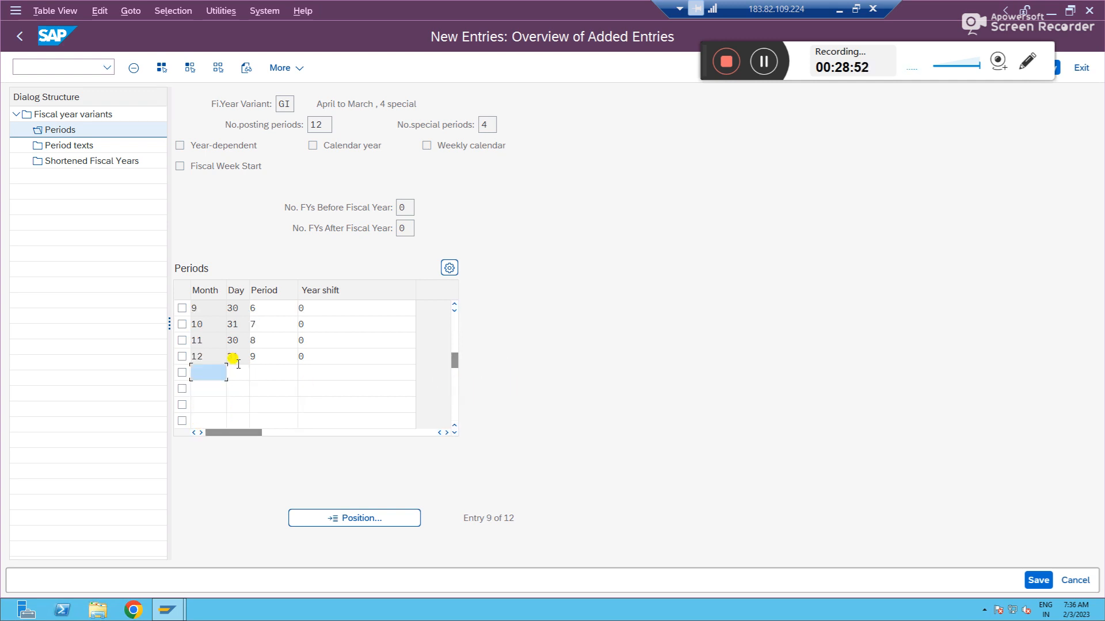
click(454, 331)
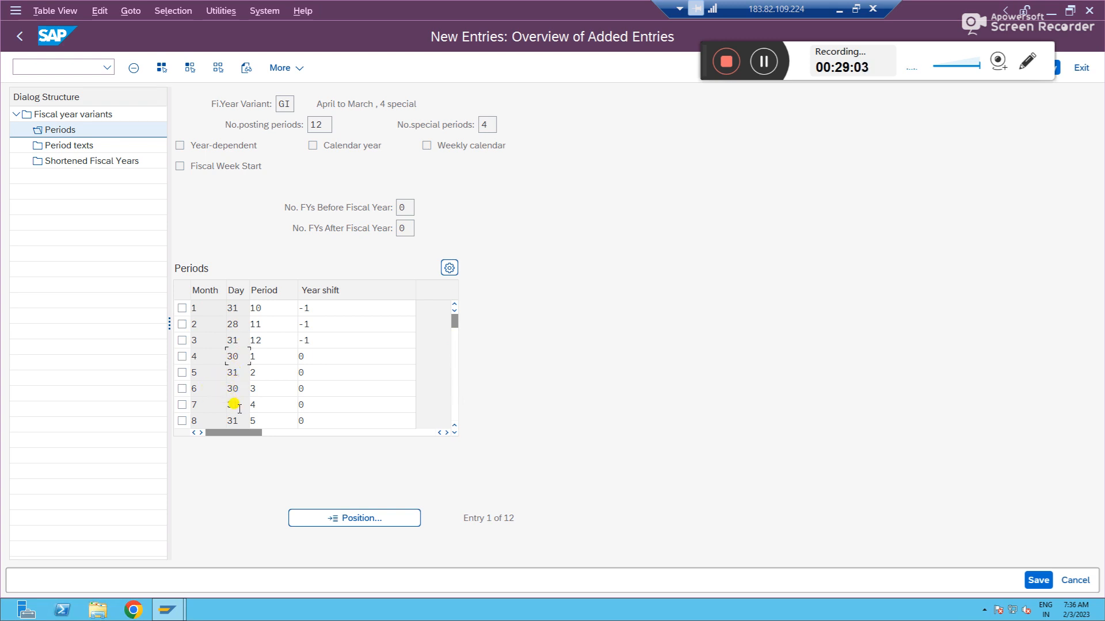
click(455, 433)
click(455, 433)
click(454, 433)
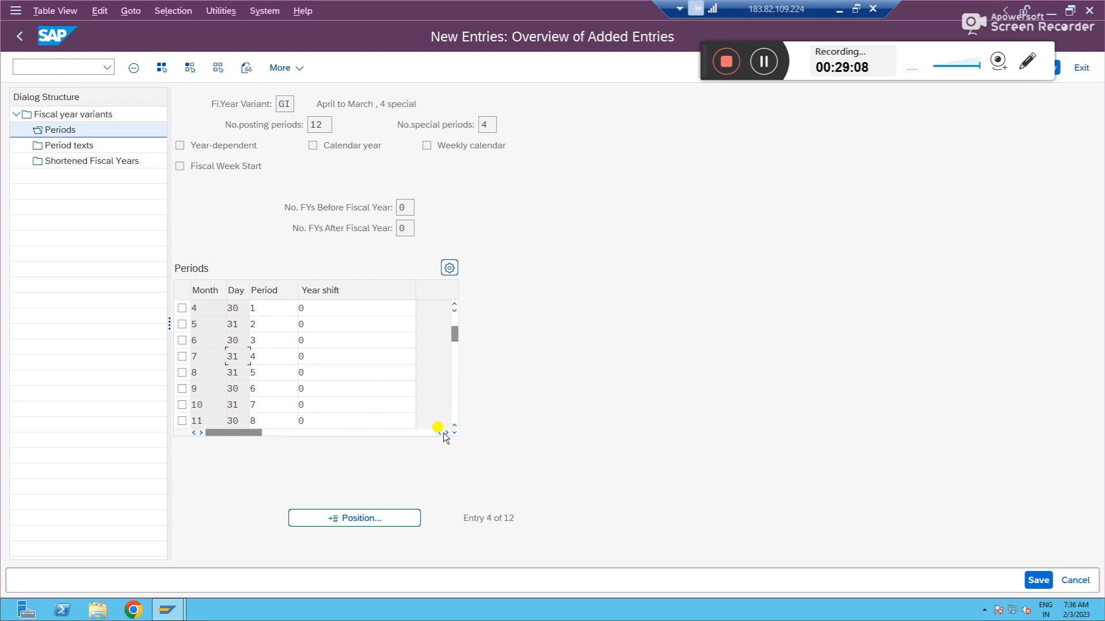
click(457, 323)
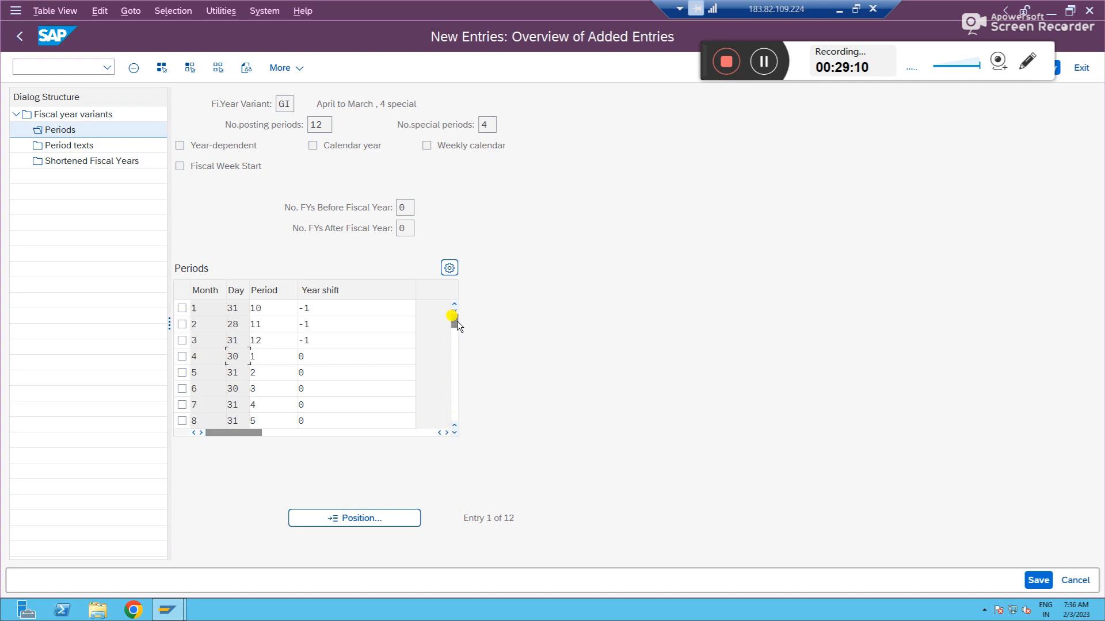
- Save the period entries of variant GI and confirm the proposed GMRC basis configuration customizing request
click(1037, 580)
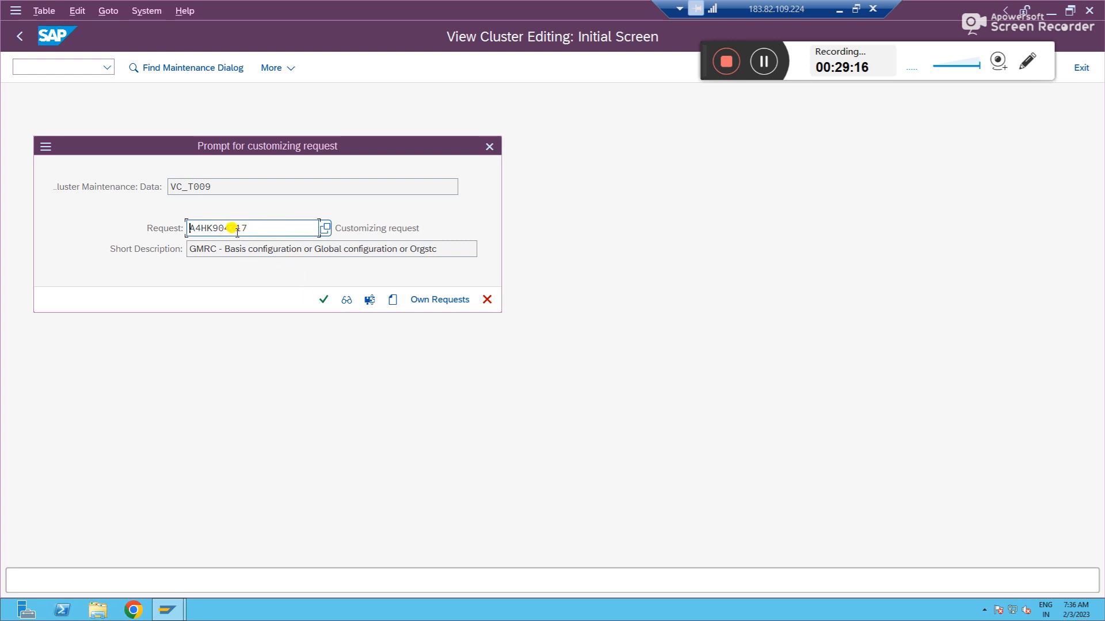
click(324, 299)
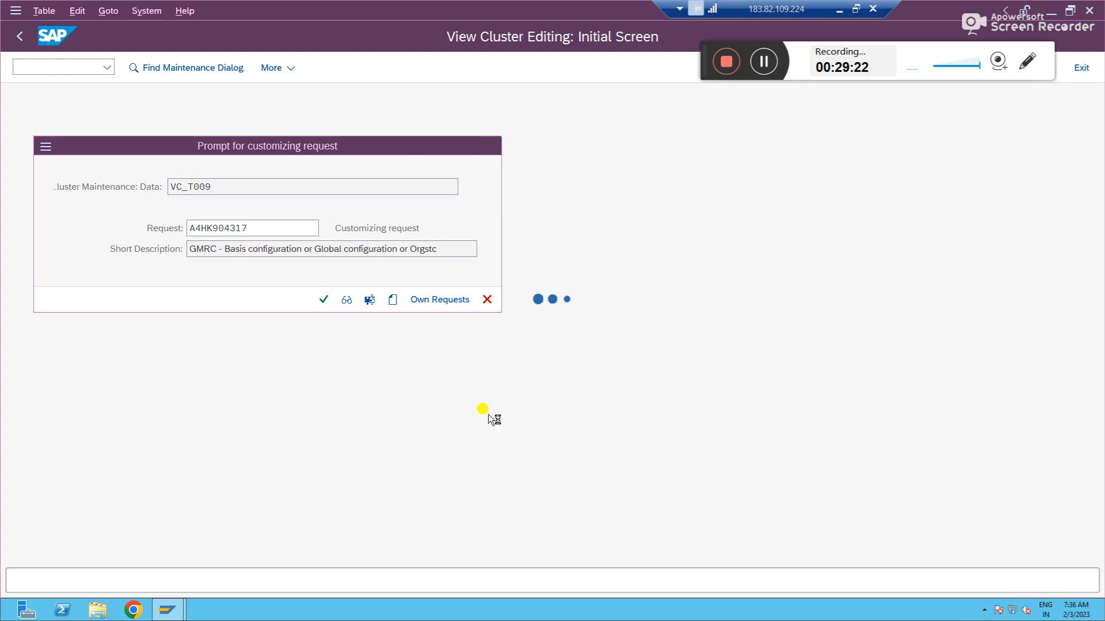
- Switch to the Jan 2023 workbook in Excel and enter the formula =2022-2023 in cell D184 of Sheet2
click(839, 11)
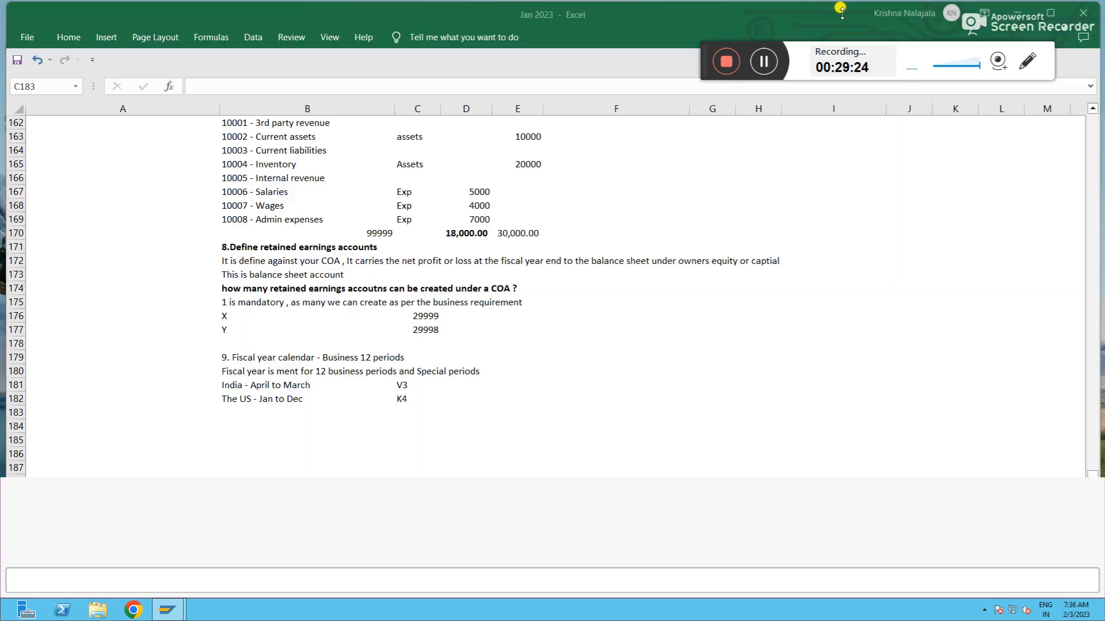
click(407, 440)
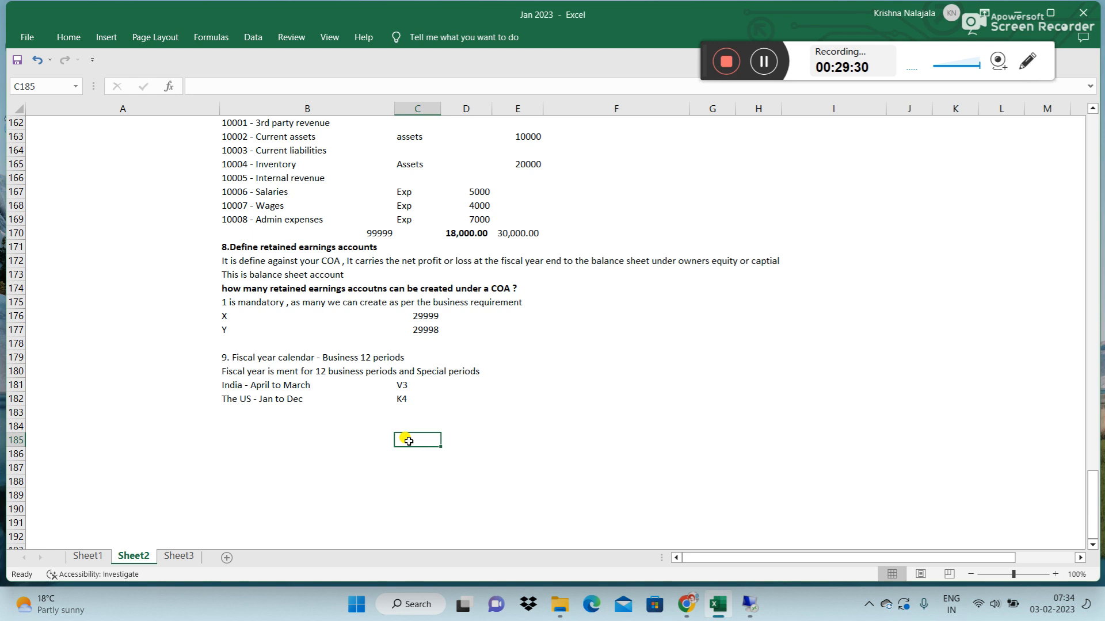
click(466, 426)
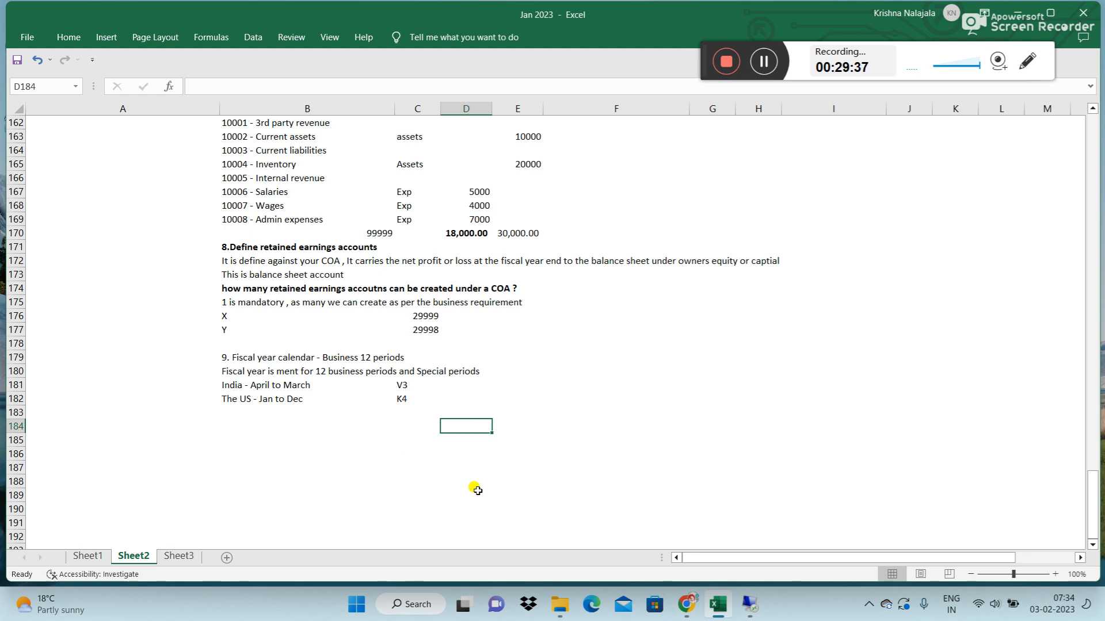
text(=222)
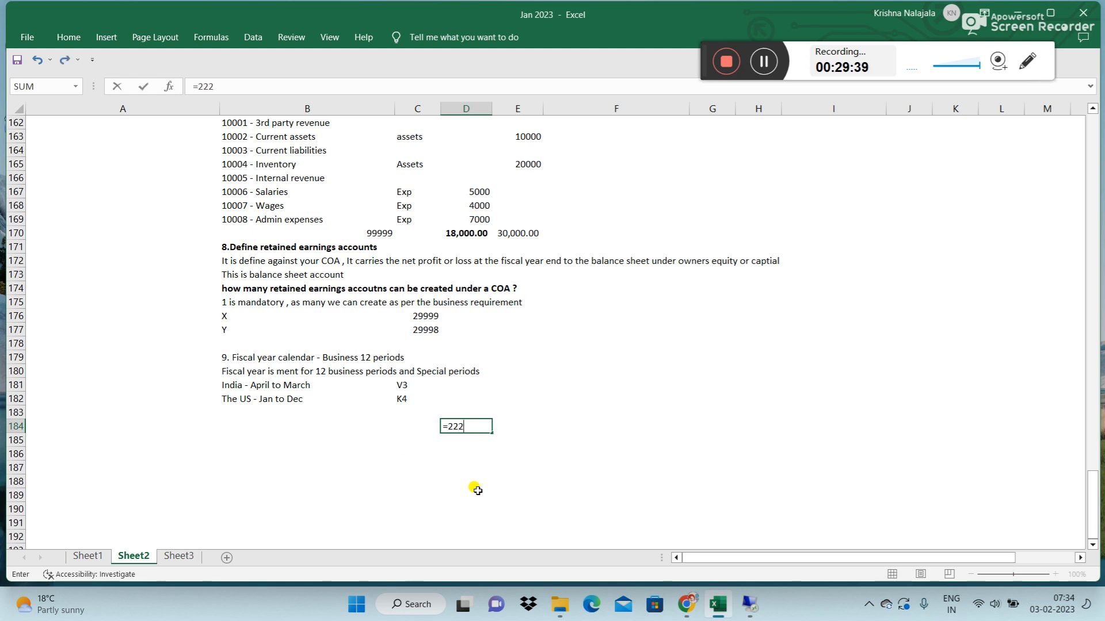
key(BackSpace)
text(222)
key(BackSpace)
key(BackSpace)
key(BackSpace)
key(BackSpace)
text(022-2023)
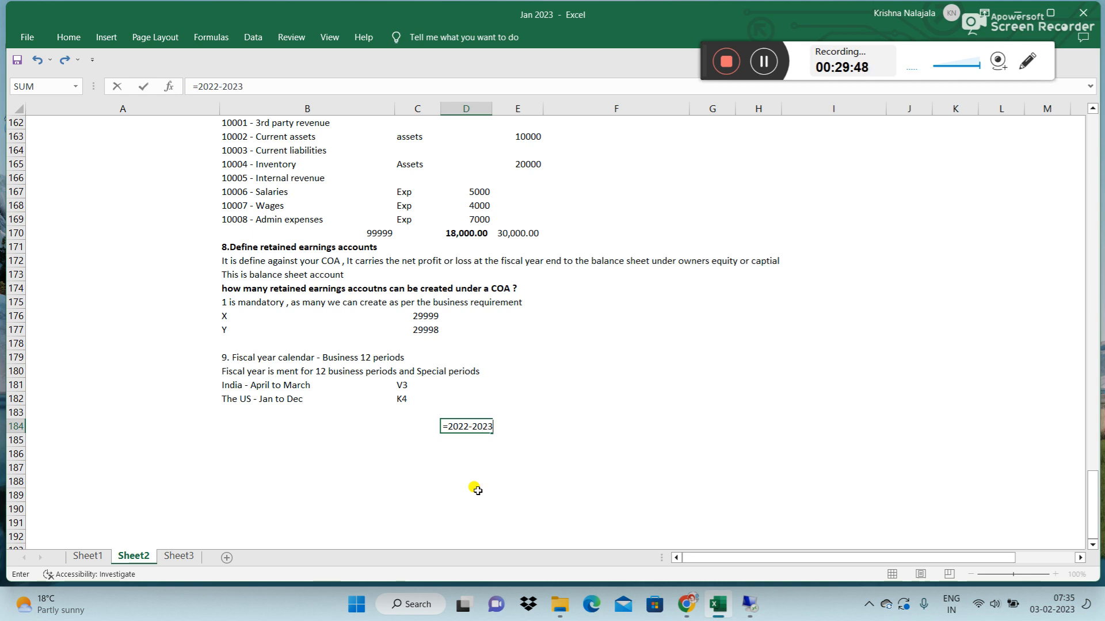
key(Return)
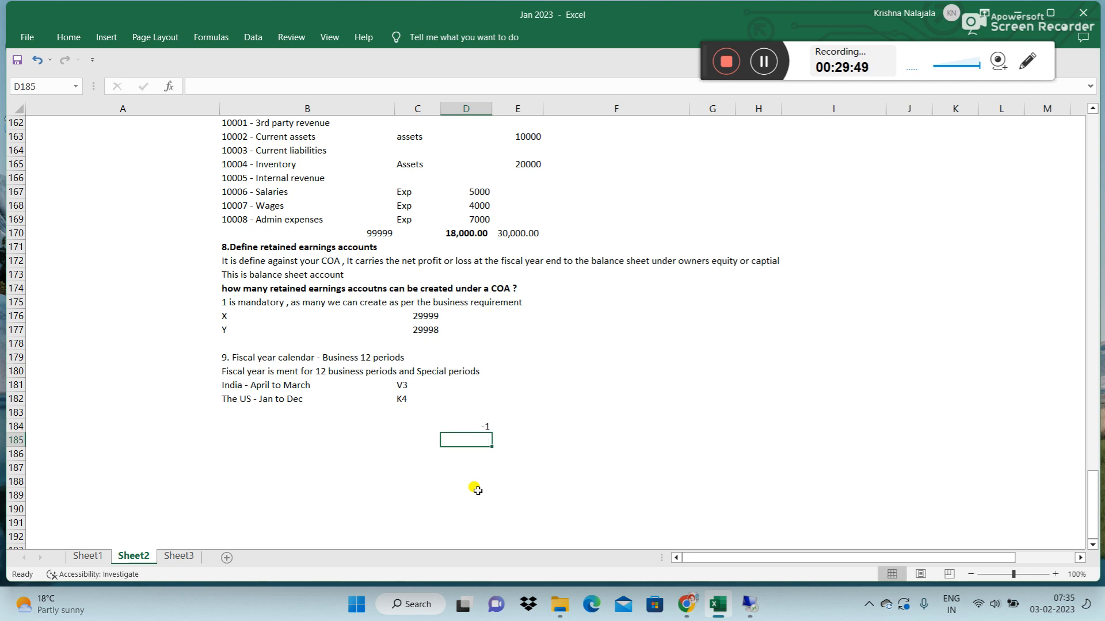
click(482, 426)
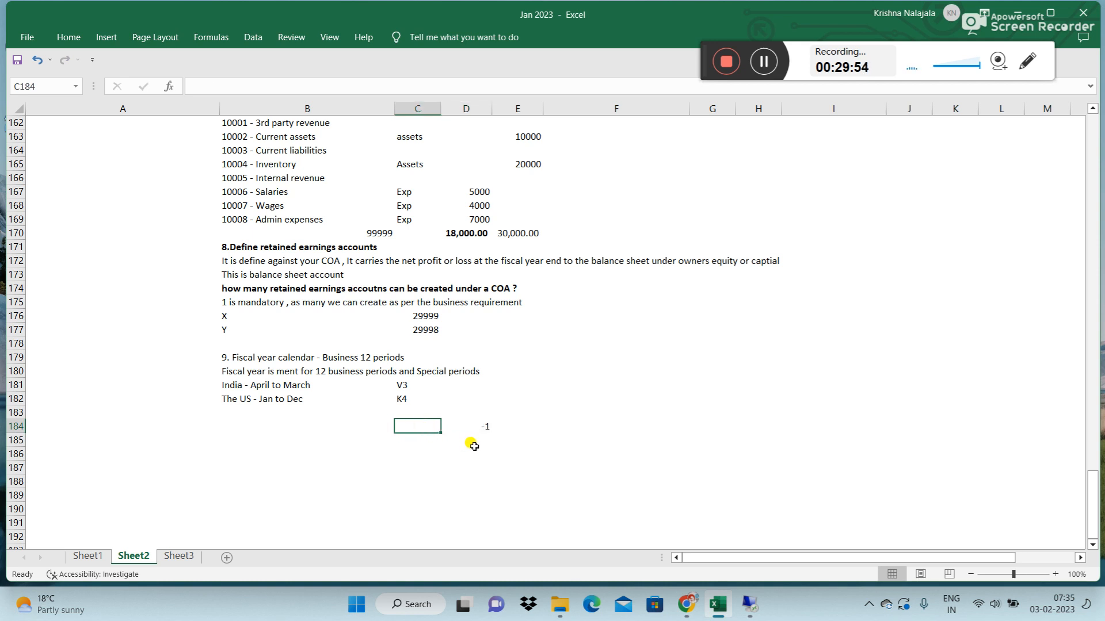
click(472, 441)
click(475, 464)
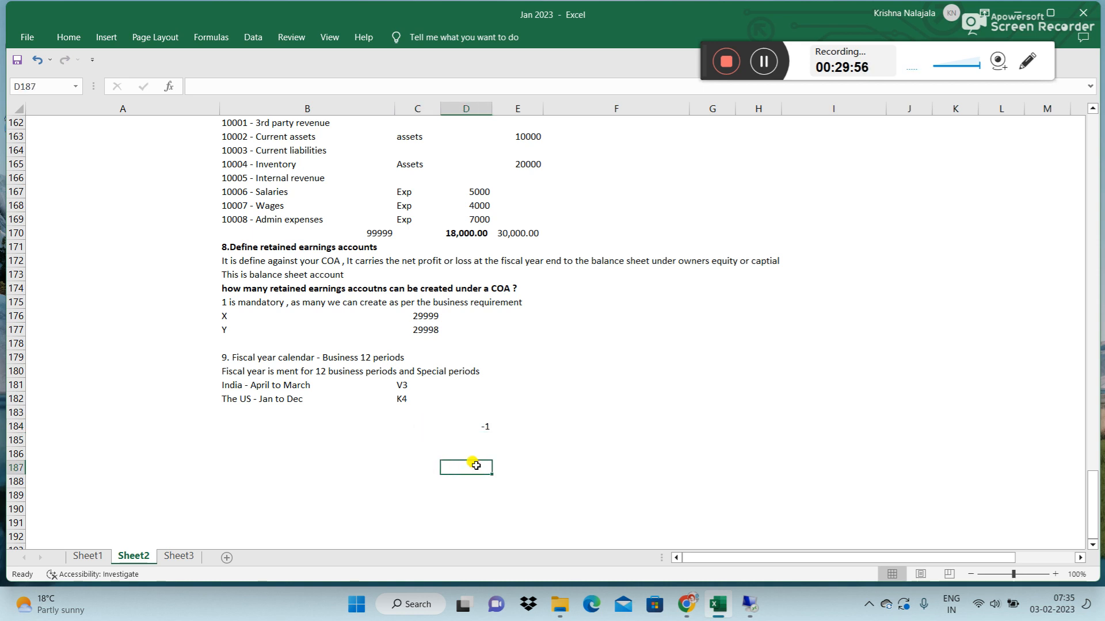
- Enter the formula =2022-2022 in cell D186
click(457, 452)
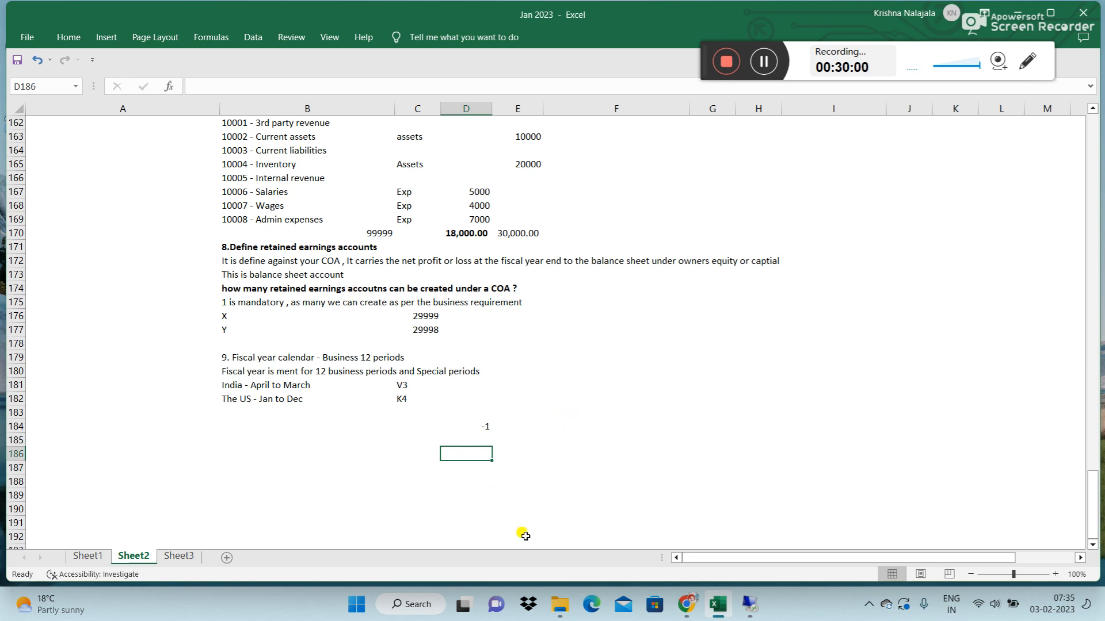
text(=)
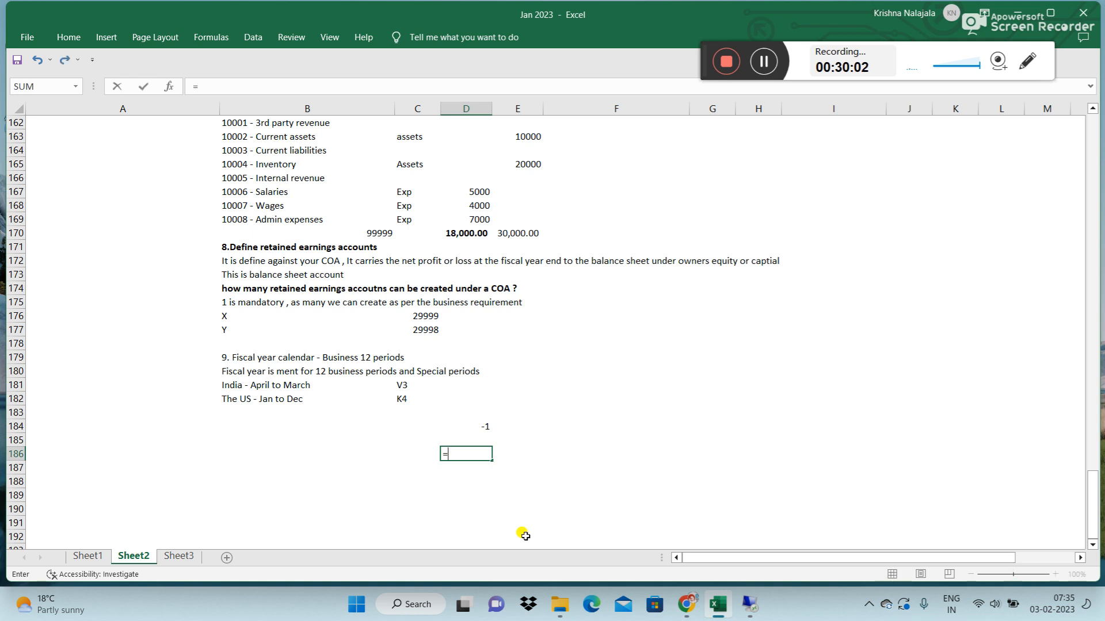
text(2022-2022)
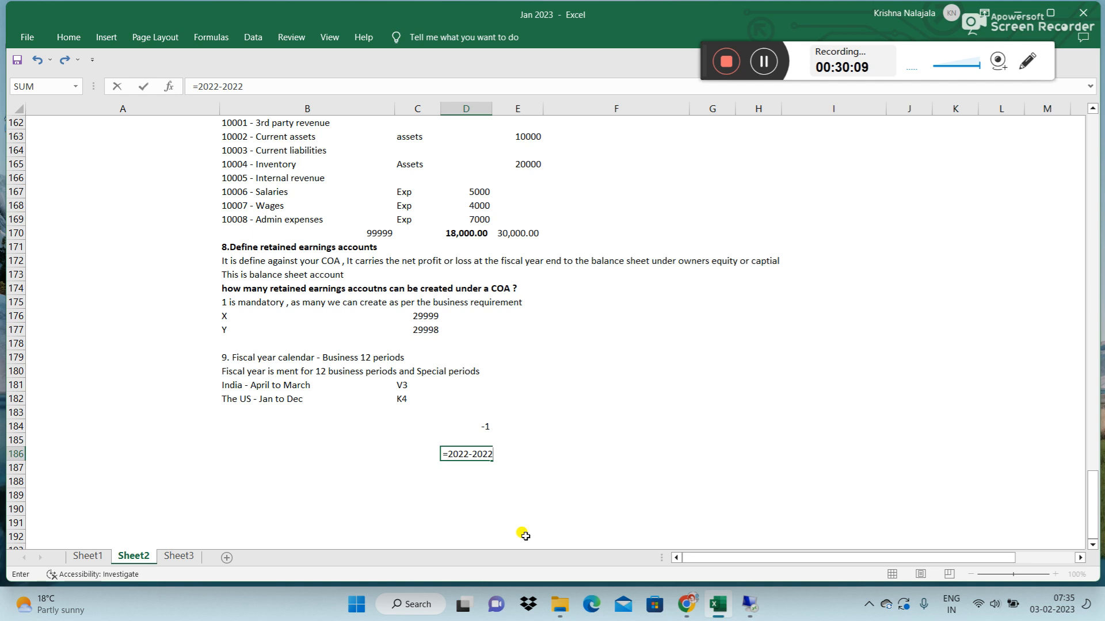
key(Return)
click(472, 453)
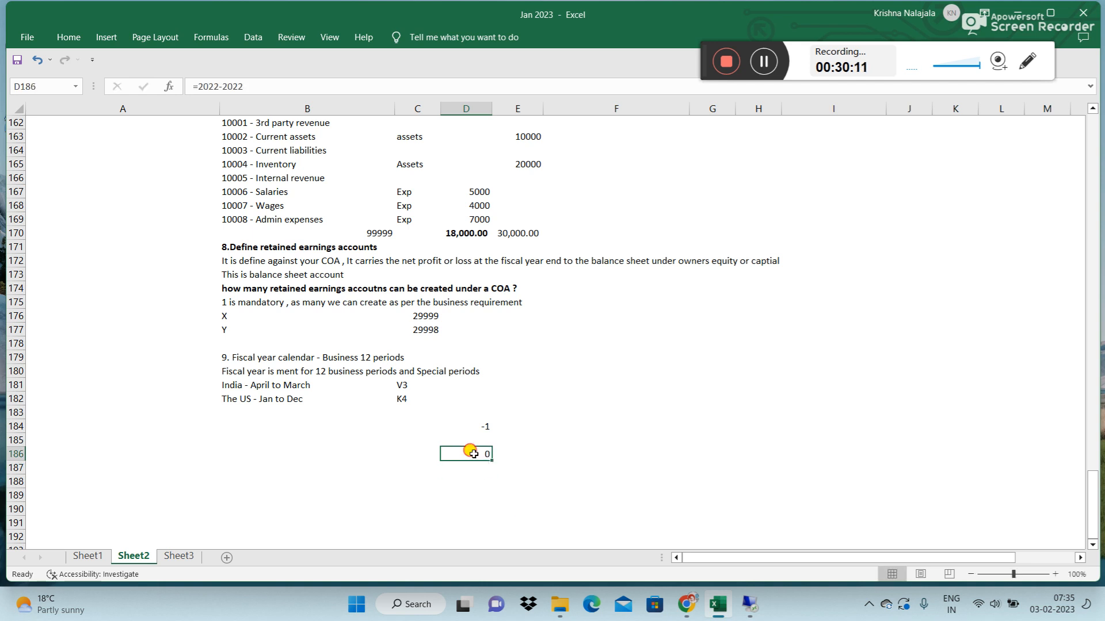
- Switch to SAP and examine the year shift assigned to months 4 and 1 of fiscal year variant GI
click(751, 605)
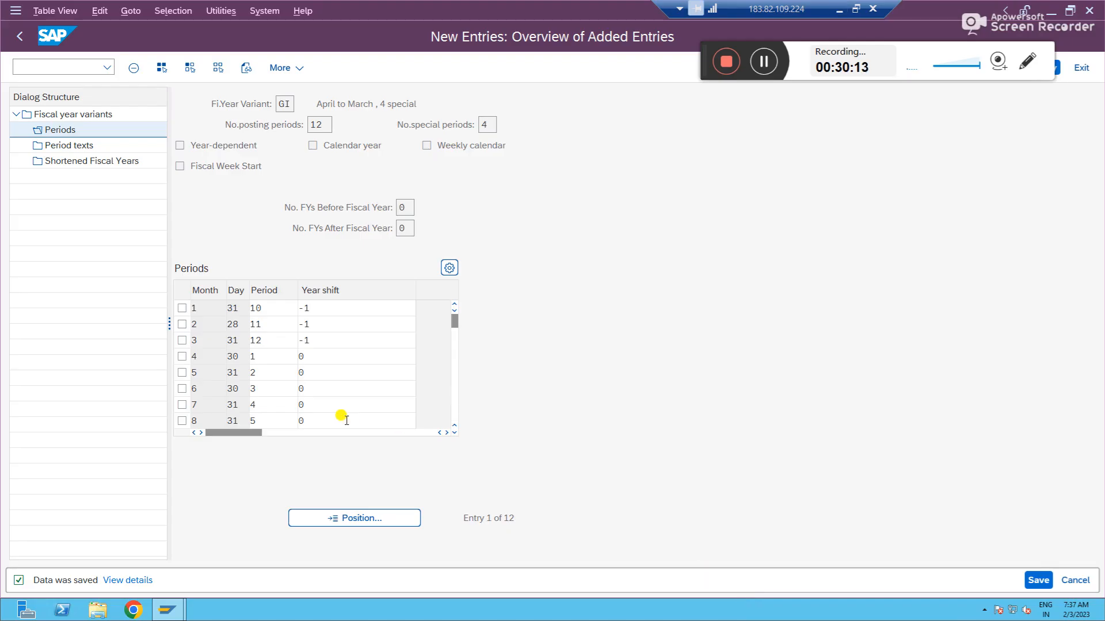
click(334, 357)
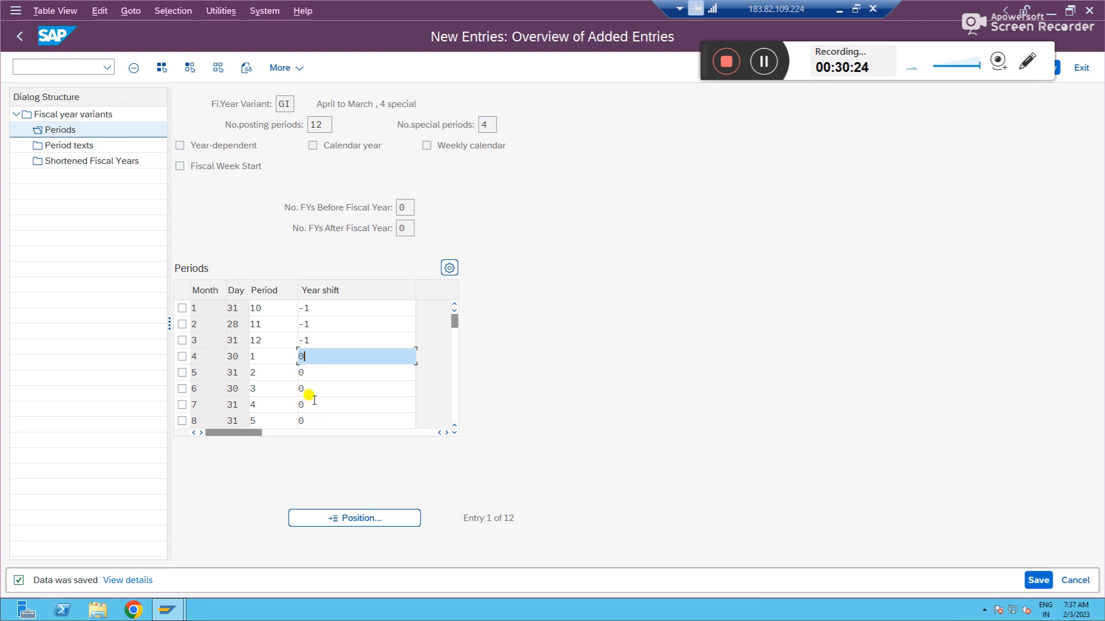
click(321, 309)
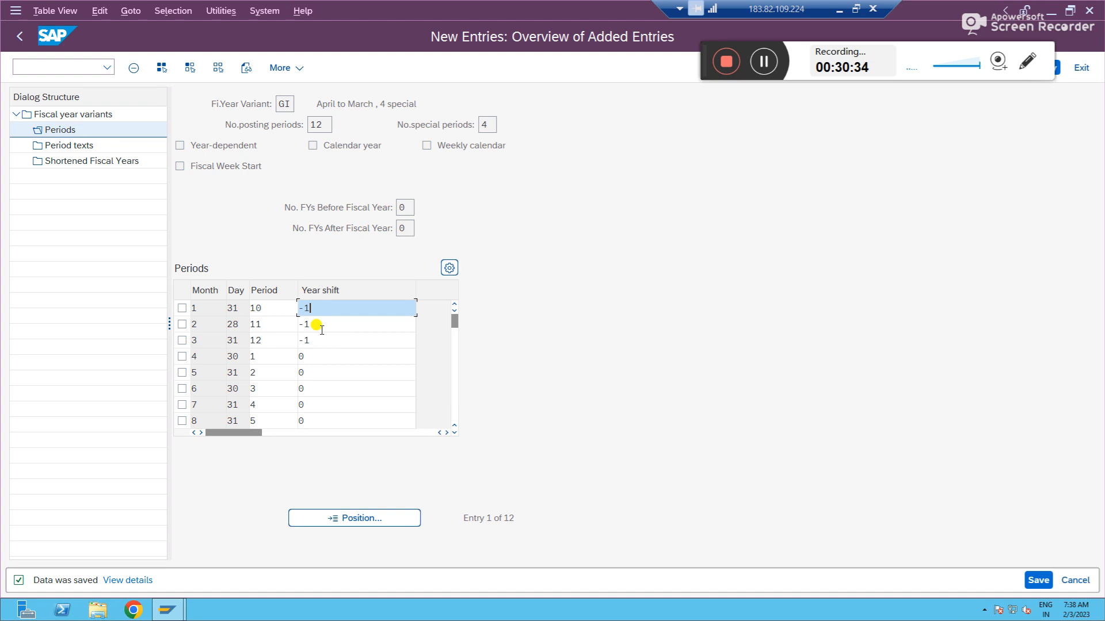
- Return to the Excel workbook and enter the note "Year shift formula = Fiscal year - Calendar year" in cell B184
click(836, 10)
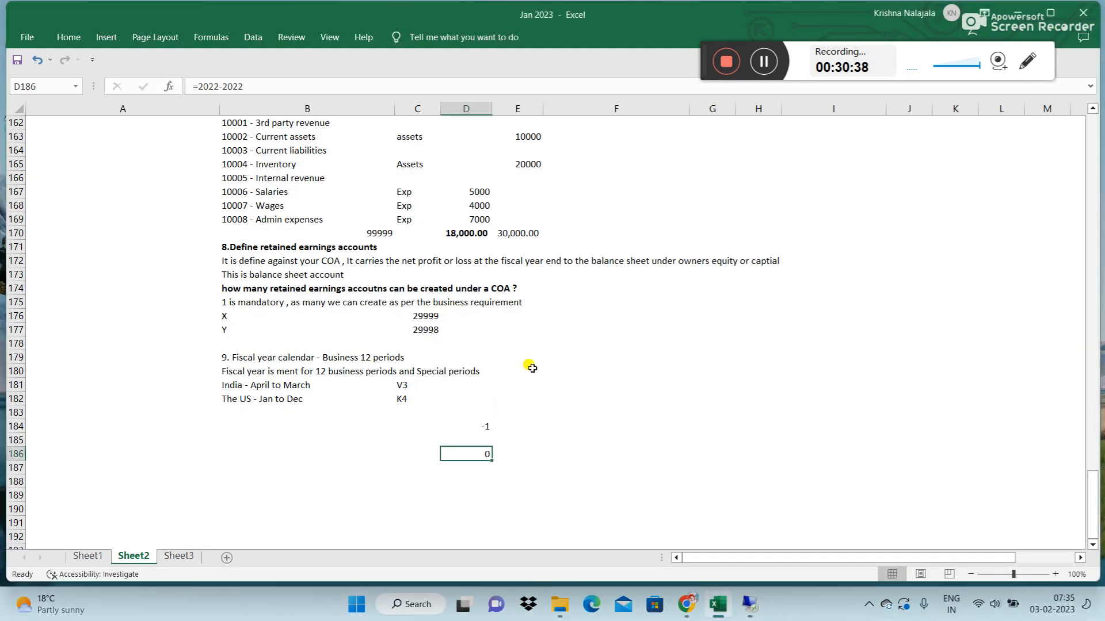
click(266, 422)
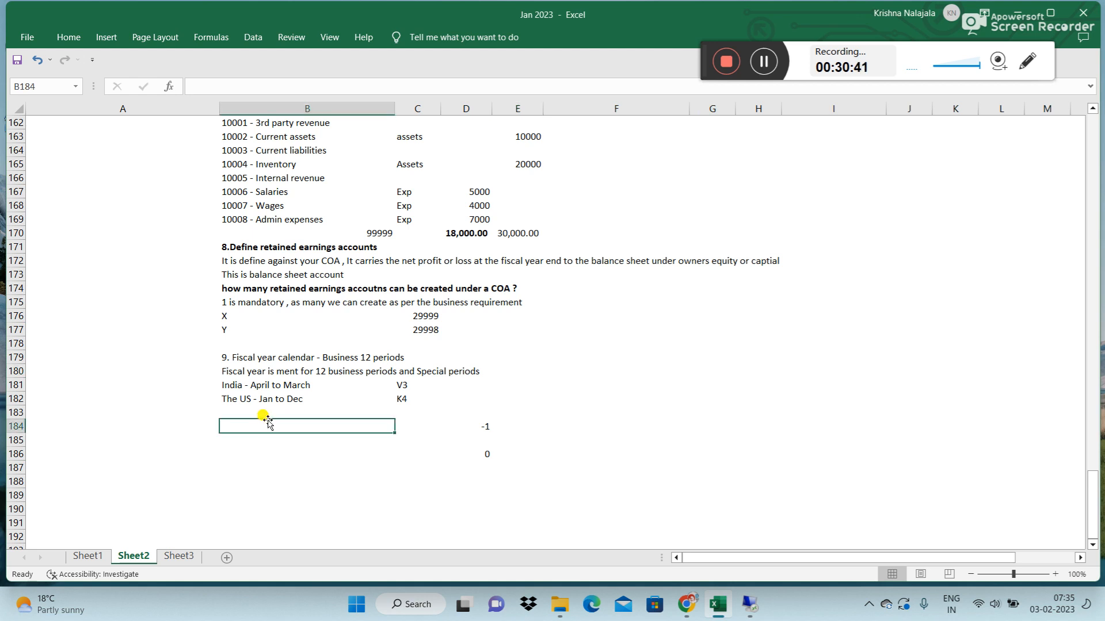
text(Year shift f)
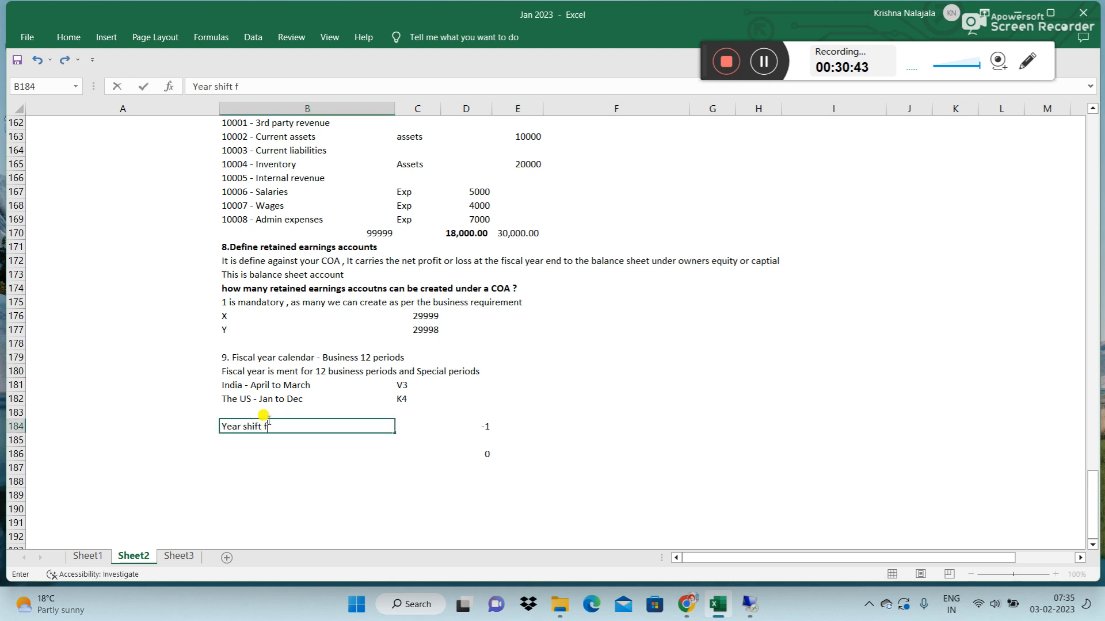
text(ormula = Fis)
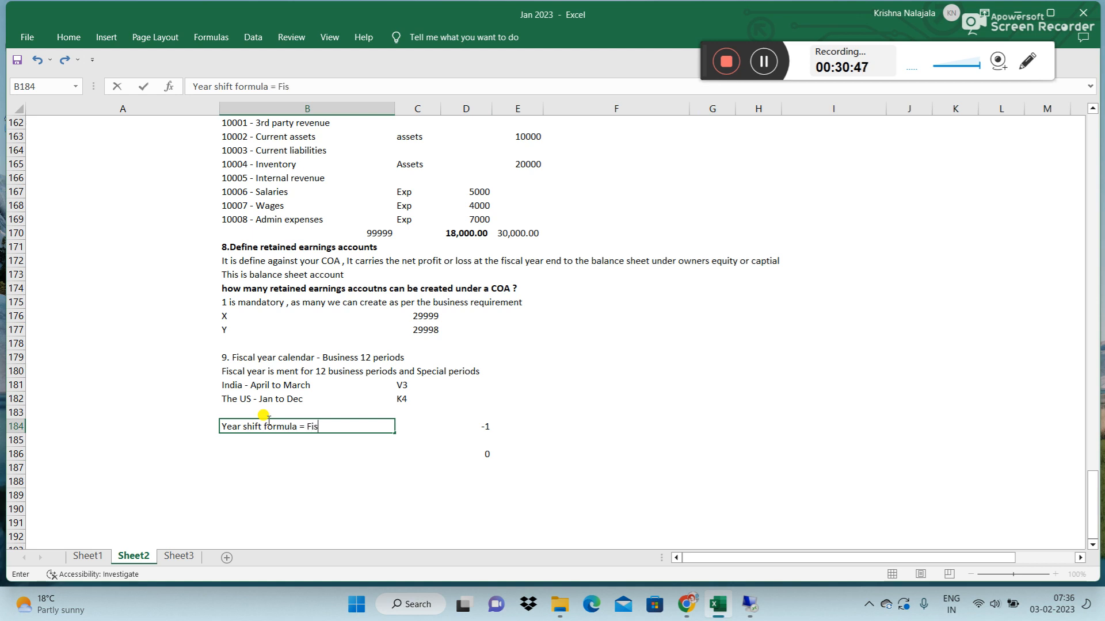
text(cal year - Calendar year)
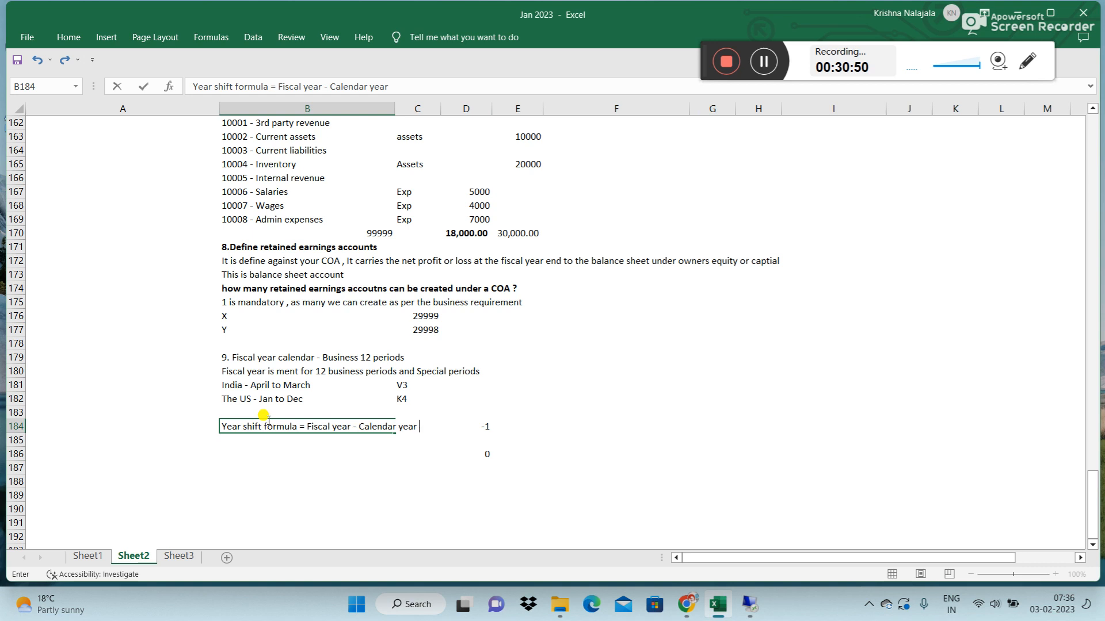
key(Return)
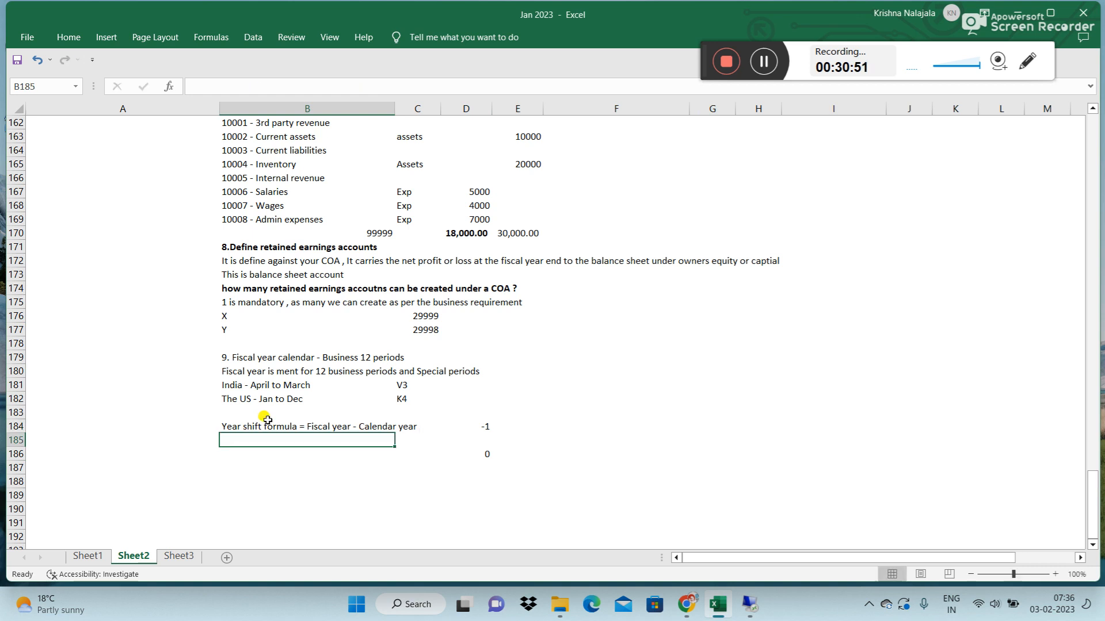
- Switch back to SAP and review the period and year shift for month 4
click(751, 604)
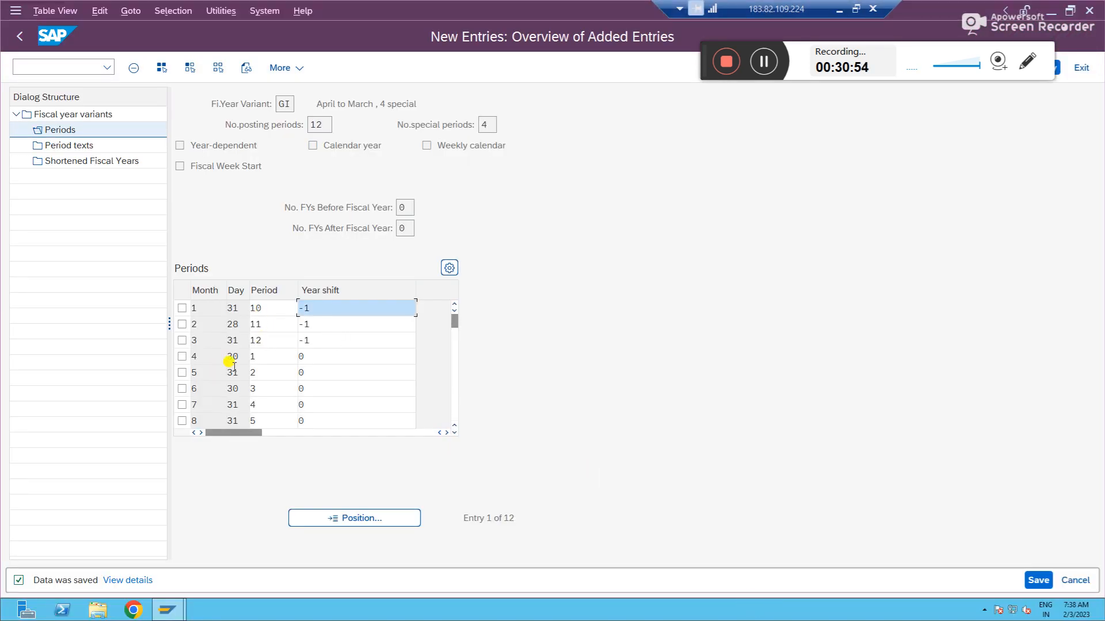
click(195, 355)
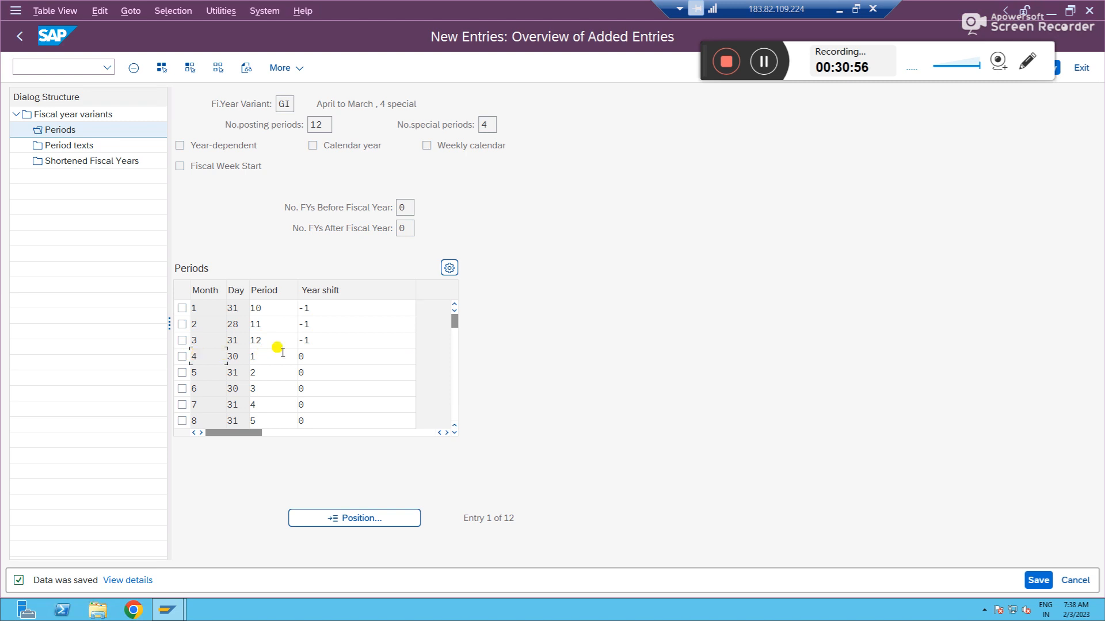
click(313, 356)
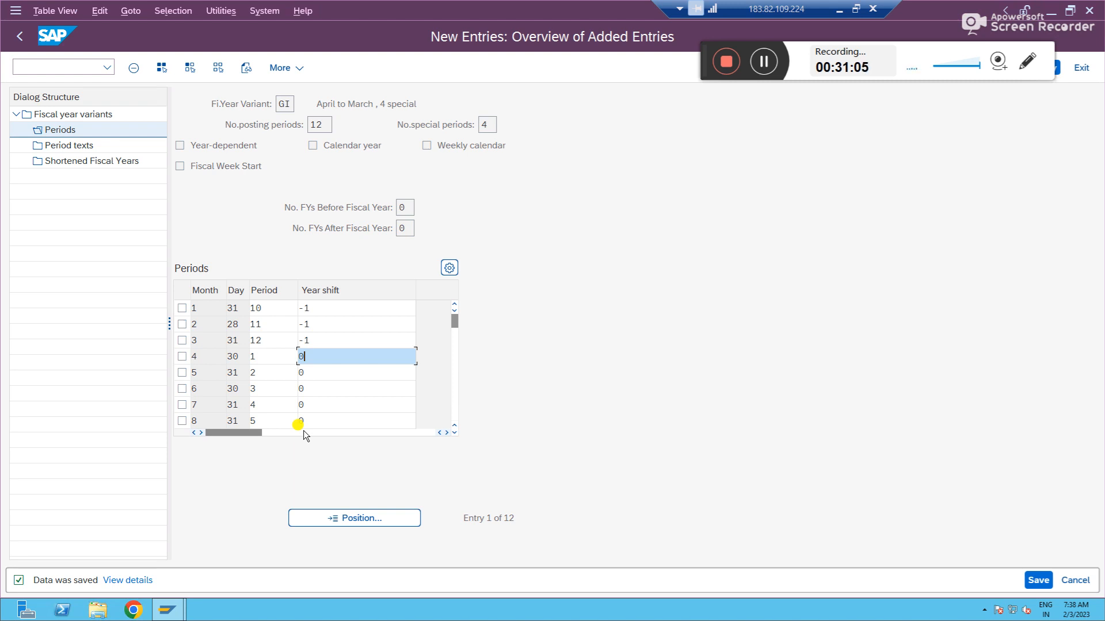
- Start new period text entries for variant GI and add period 1 in language en with short text Apr and text April
click(68, 145)
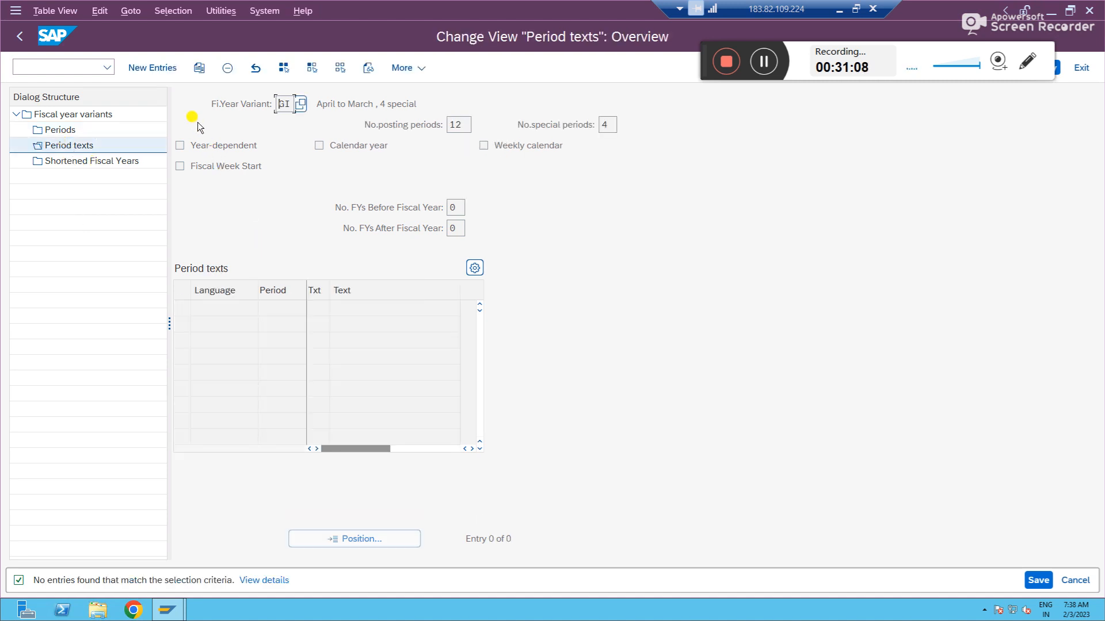
click(152, 68)
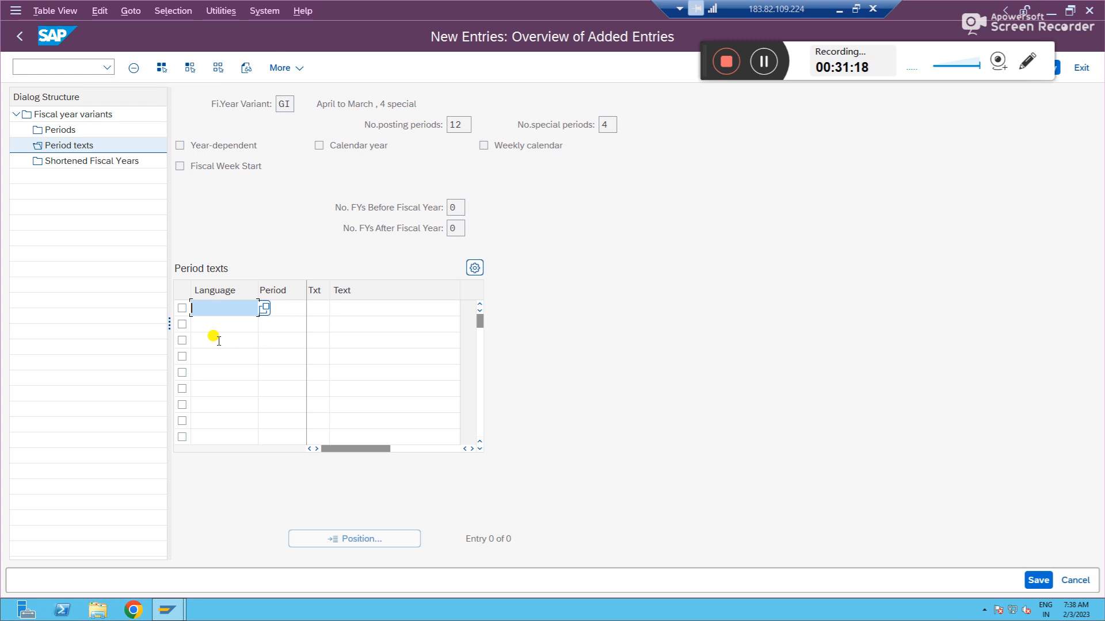
text(en)
key(Tab)
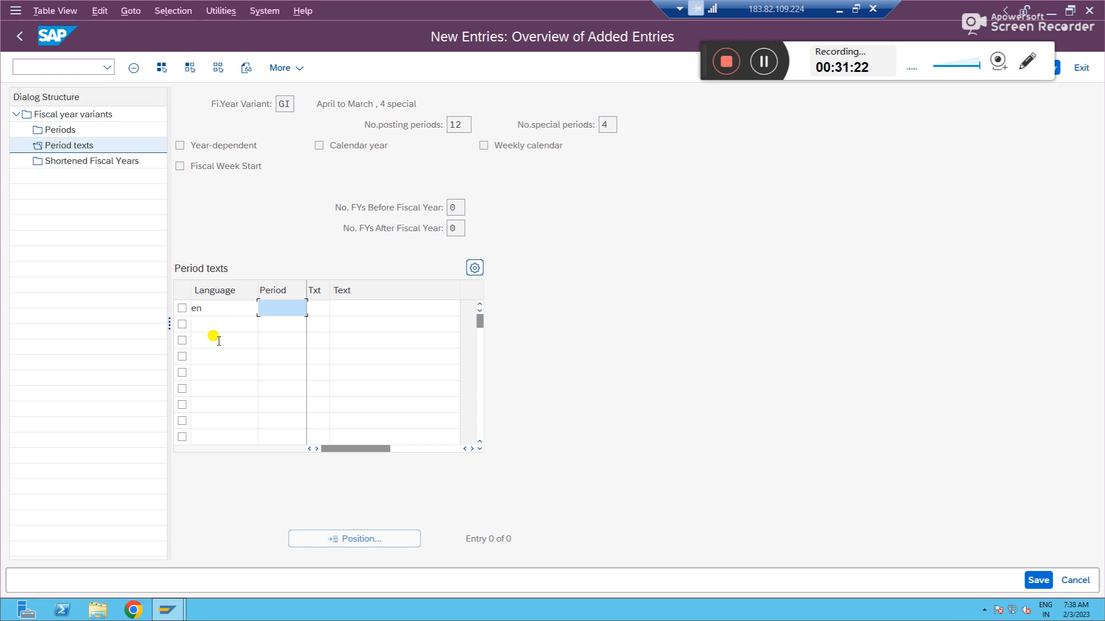
key(Tab)
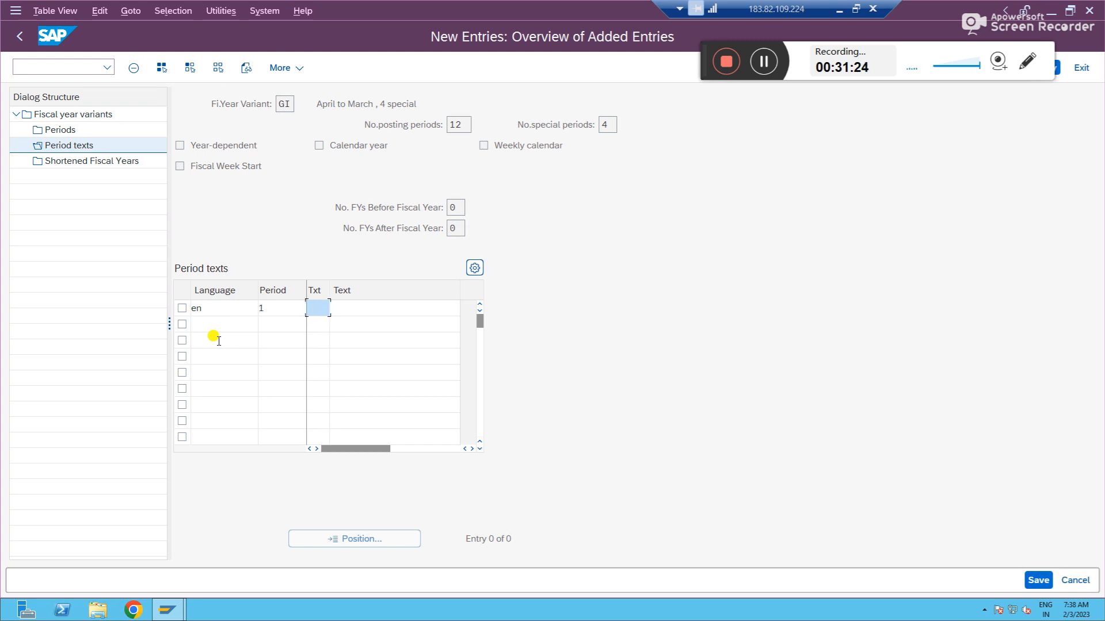
text(Apr)
key(Tab)
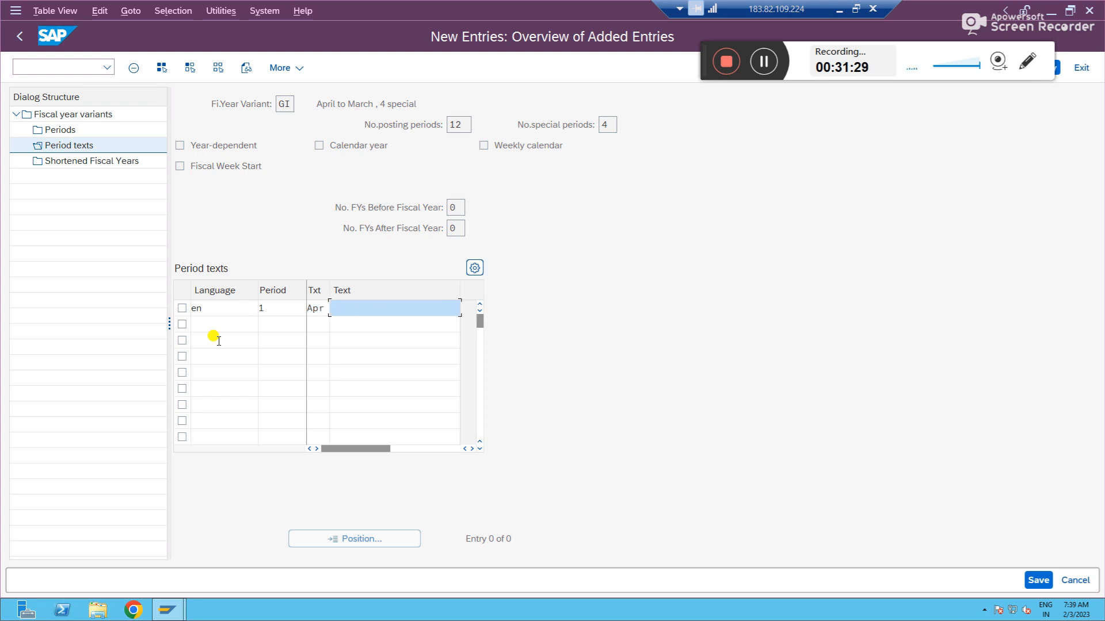
text(April)
- Add the period 2 text entry in language en with short text May and text May
click(211, 321)
text(en)
key(Tab)
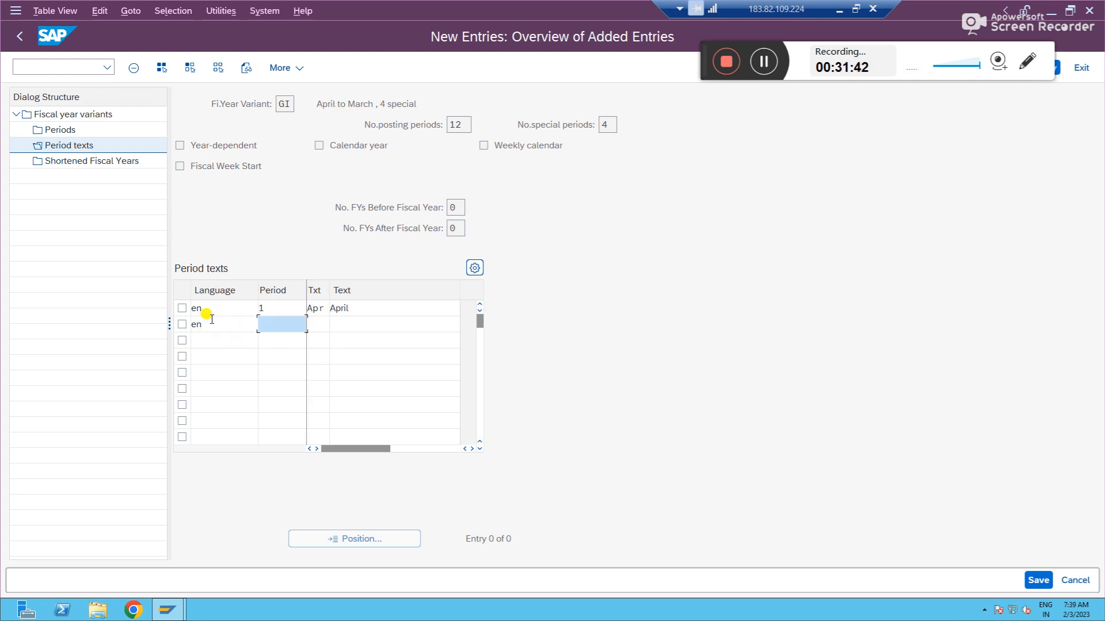
text(2)
key(Tab)
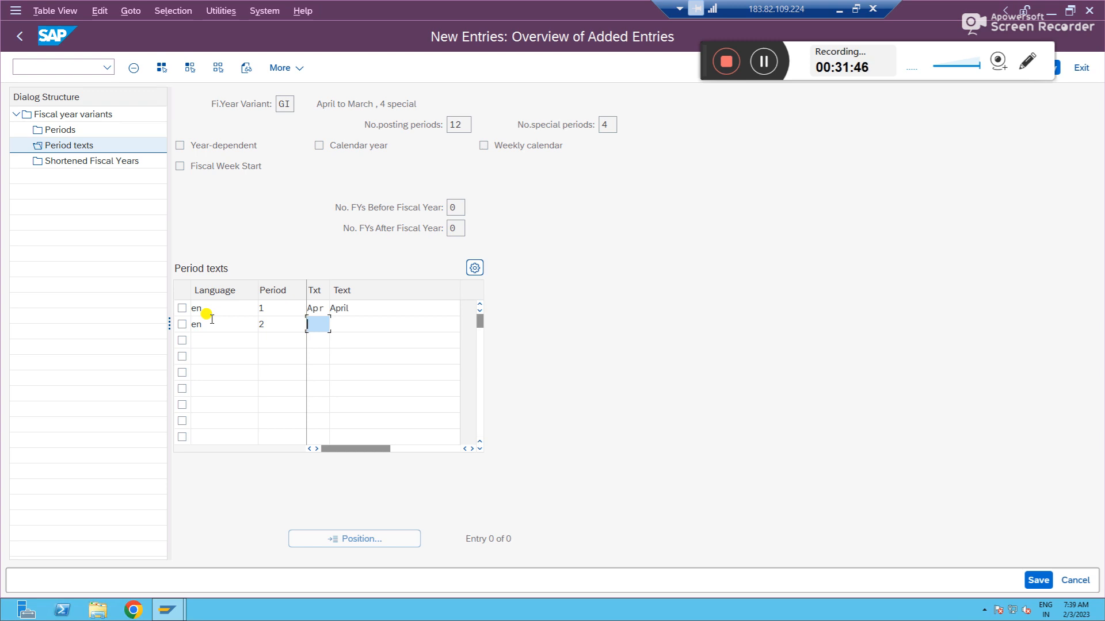
text(May)
key(Tab)
text(A)
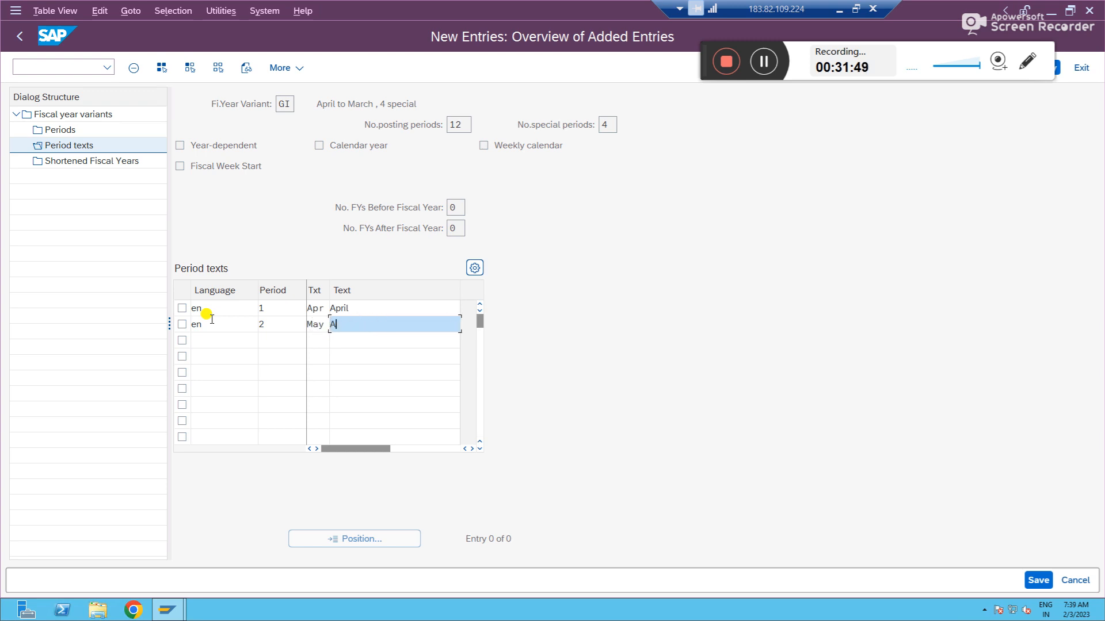
text(pril)
key(BackSpace)
key(BackSpace)
key(BackSpace)
key(BackSpace)
key(BackSpace)
text(May)
key(Tab)
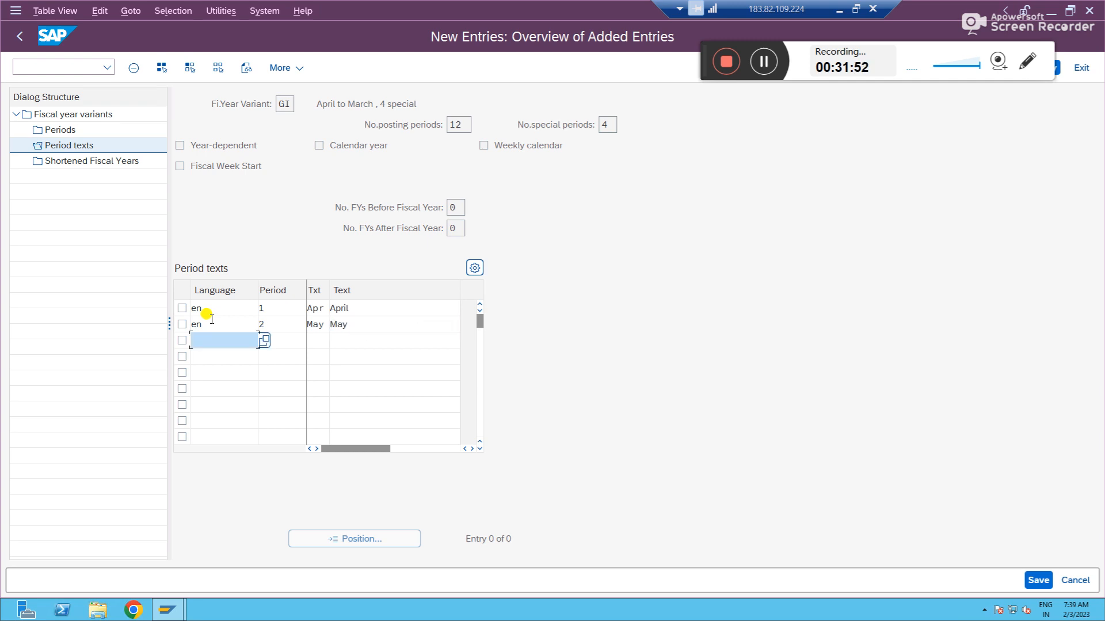
- Add the period 3 text entry in language en with short text Jun and text June
text(en)
key(Tab)
text(3)
key(Tab)
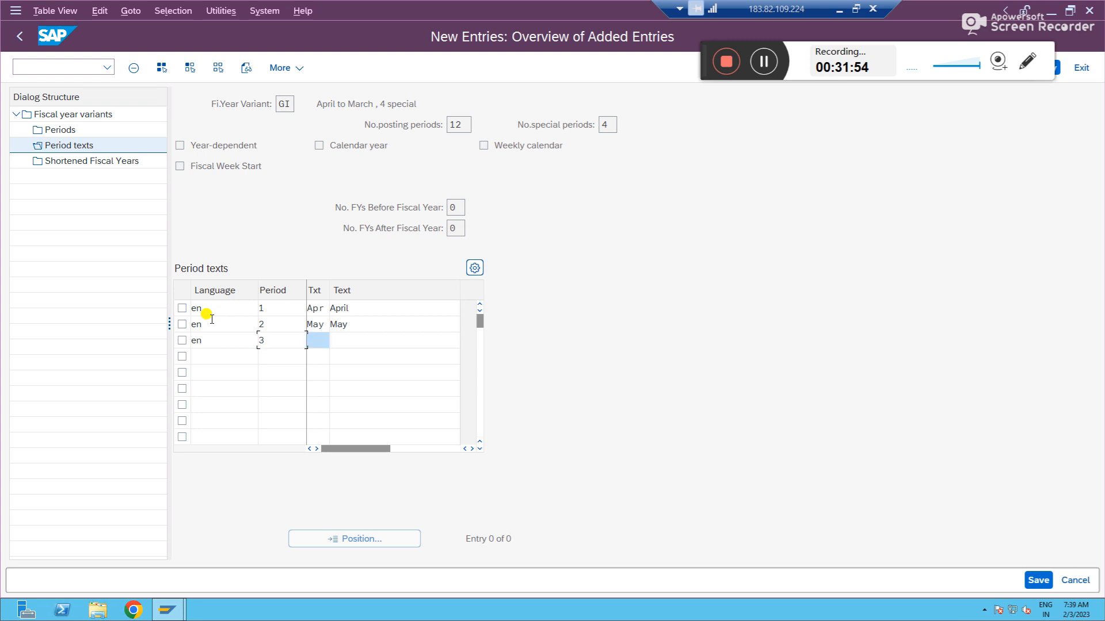
text(Jun)
key(Tab)
text(June)
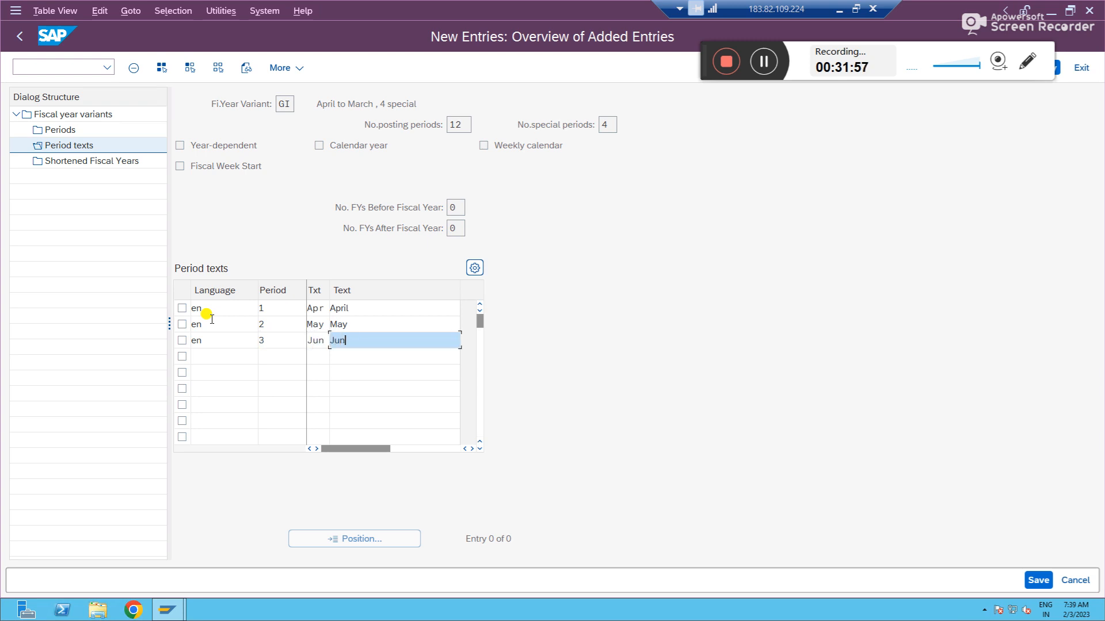
key(Tab)
- Add the period 4 text entry in language en with short text Jul and text July
text(en)
key(Tab)
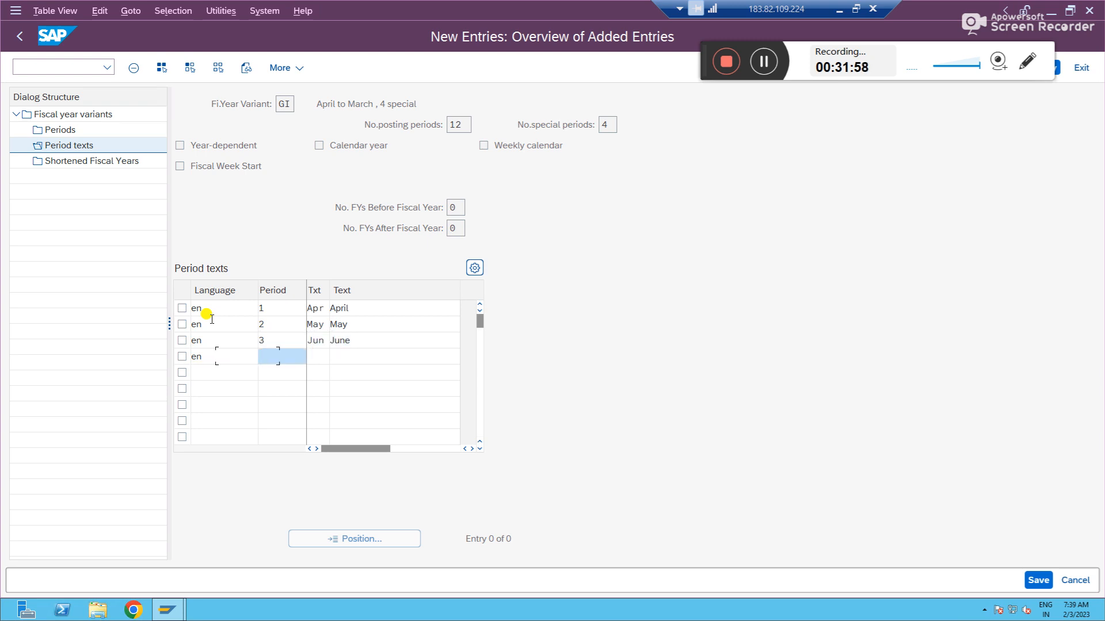
text(4)
key(Tab)
text(Jul)
key(Tab)
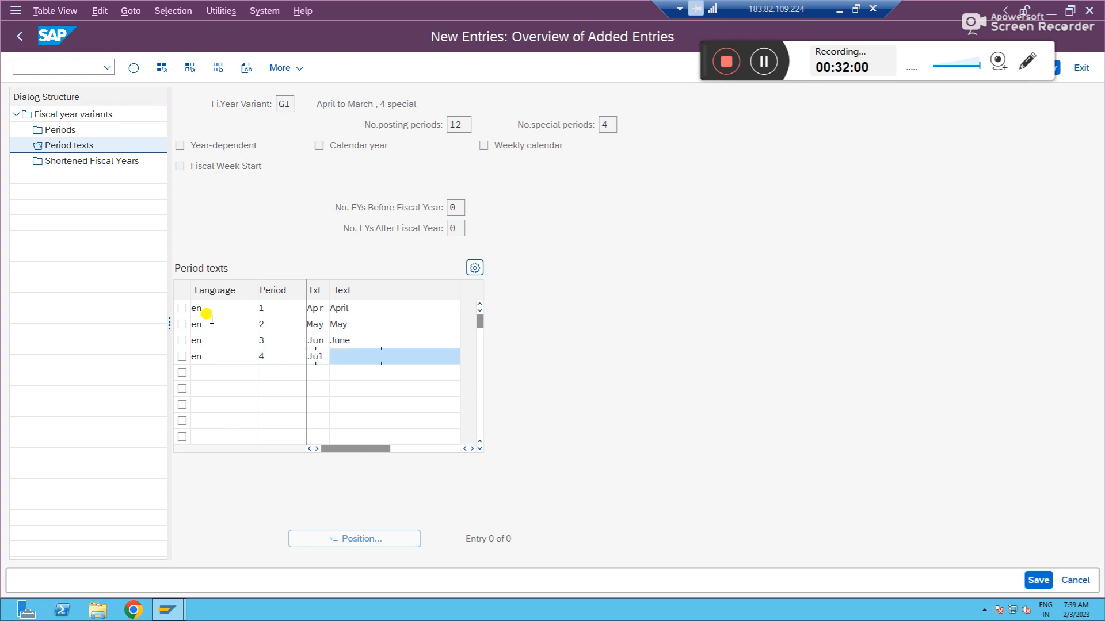
text(July)
key(Tab)
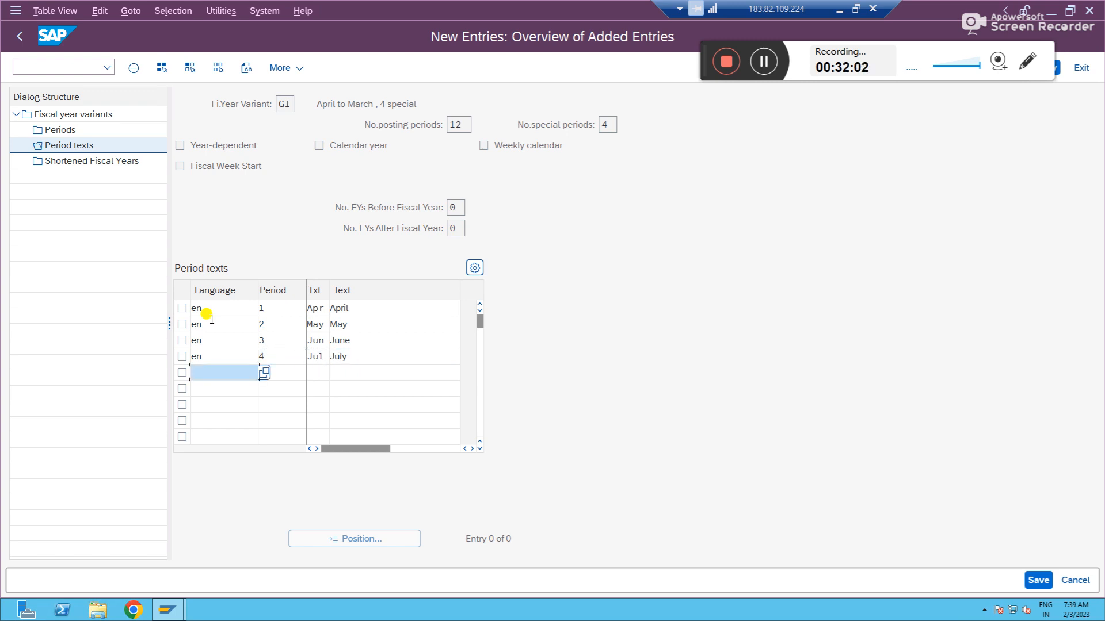
- Add the period 5 text entry in language en with short text Aug and text August
text(en)
key(Tab)
text(5)
key(Tab)
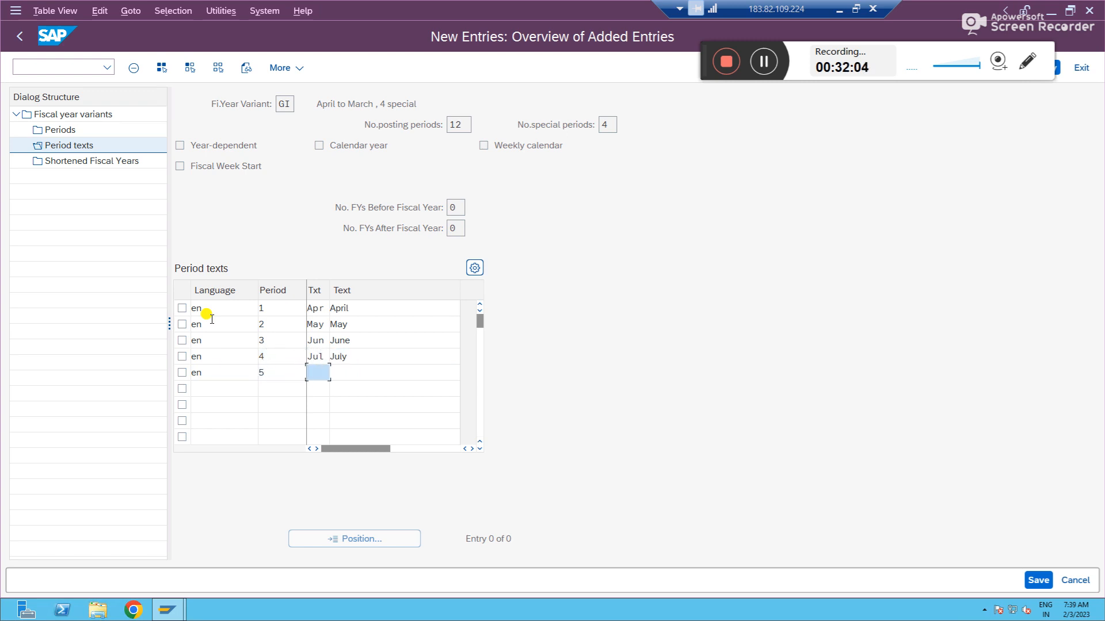
text(Aug)
key(Tab)
text(Augus)
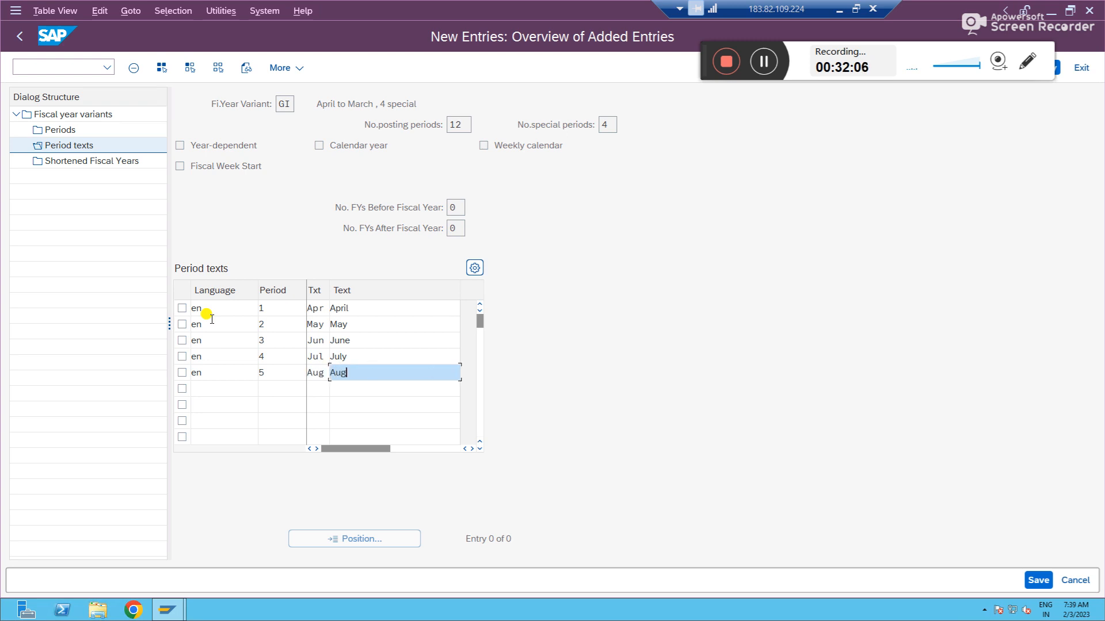
key(Tab)
- Add the period 6 text entry in language en with short text Sep and text September
text(e)
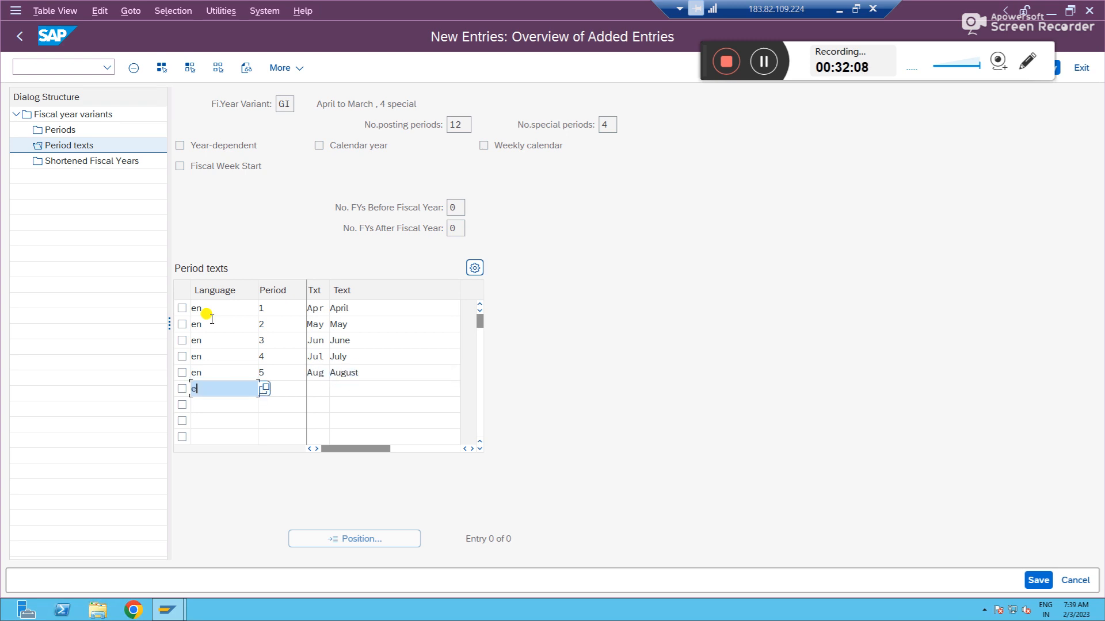
text(n)
key(Tab)
text(6)
key(Tab)
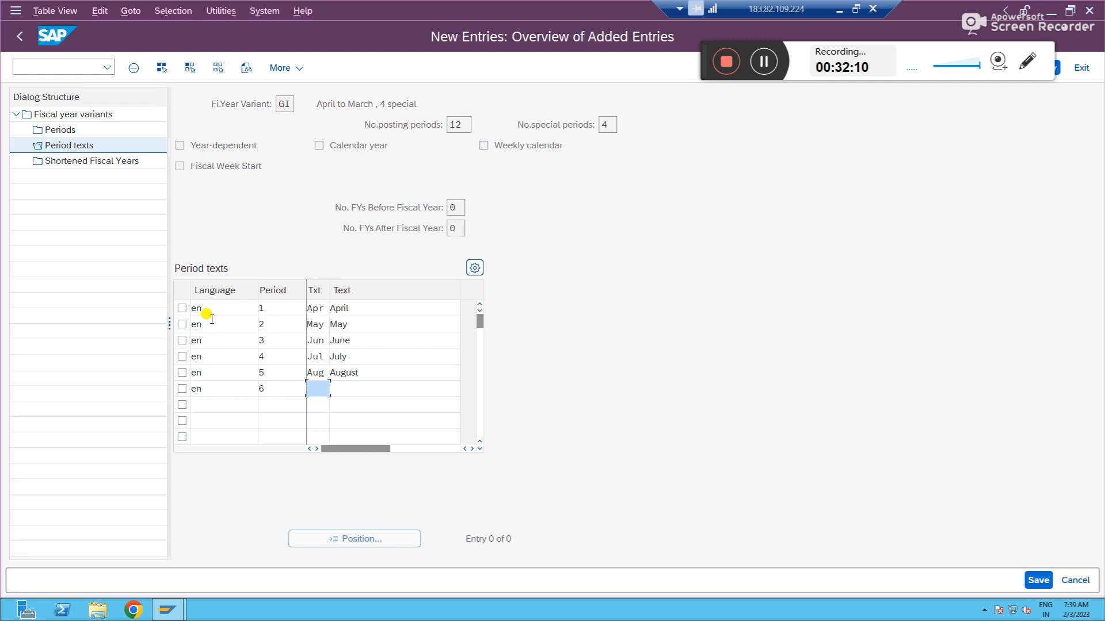
text(Sep)
key(Tab)
text(SEptem)
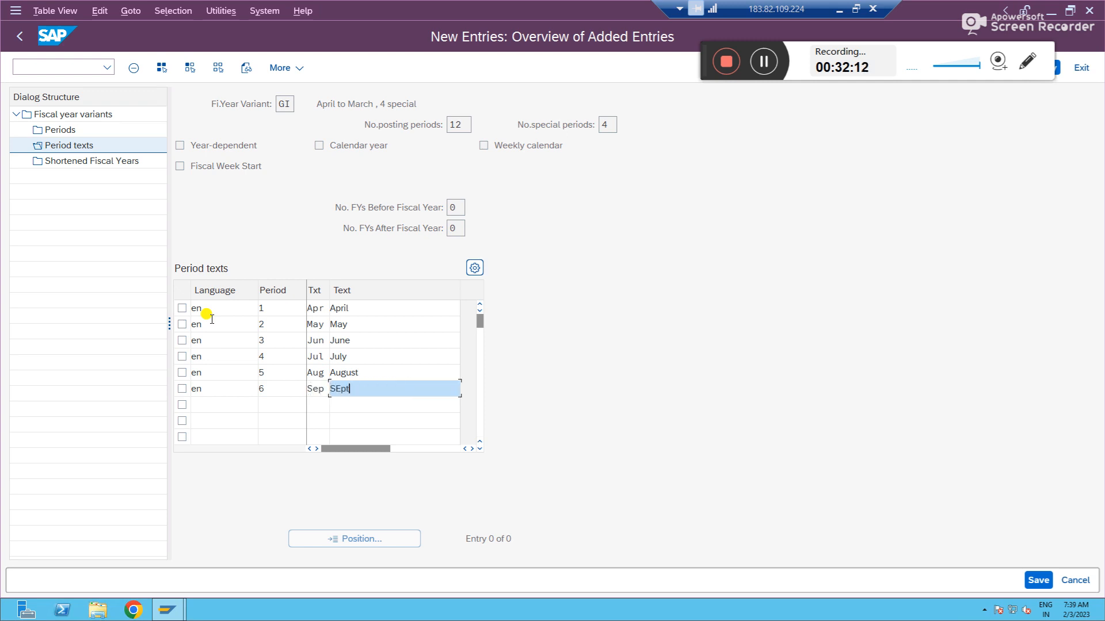
key(BackSpace)
key(BackSpace)
key(BackSpace)
key(BackSpace)
key(BackSpace)
text(eptember)
key(Tab)
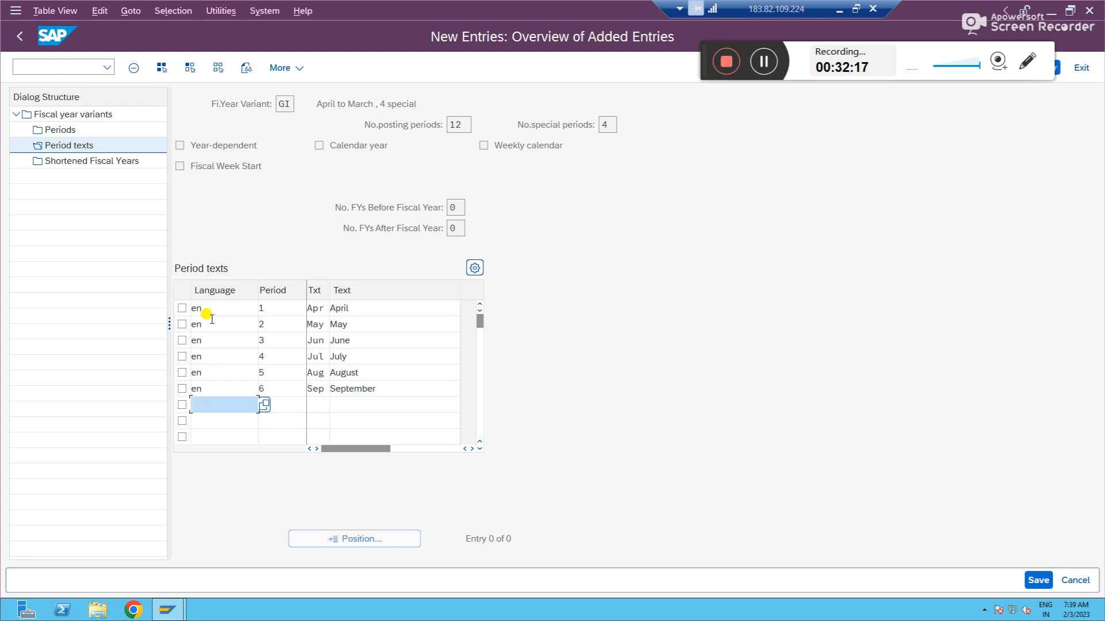
- Add the period 7 text entry in language en with short text Oct and text October
text(en)
key(Tab)
key(Tab)
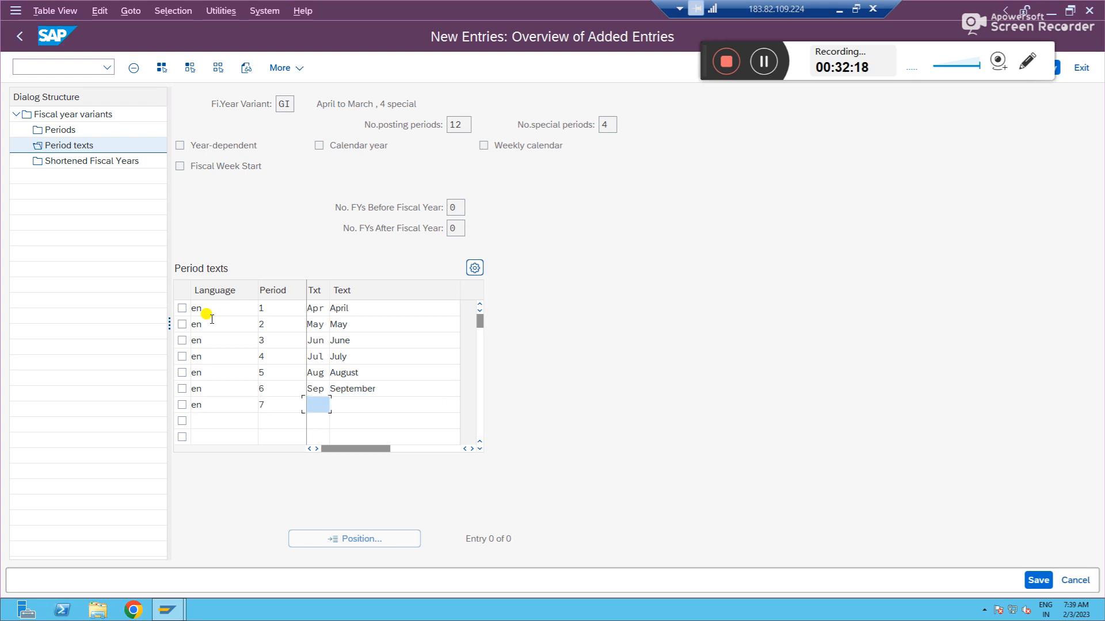
text(Oct)
key(Tab)
text(October)
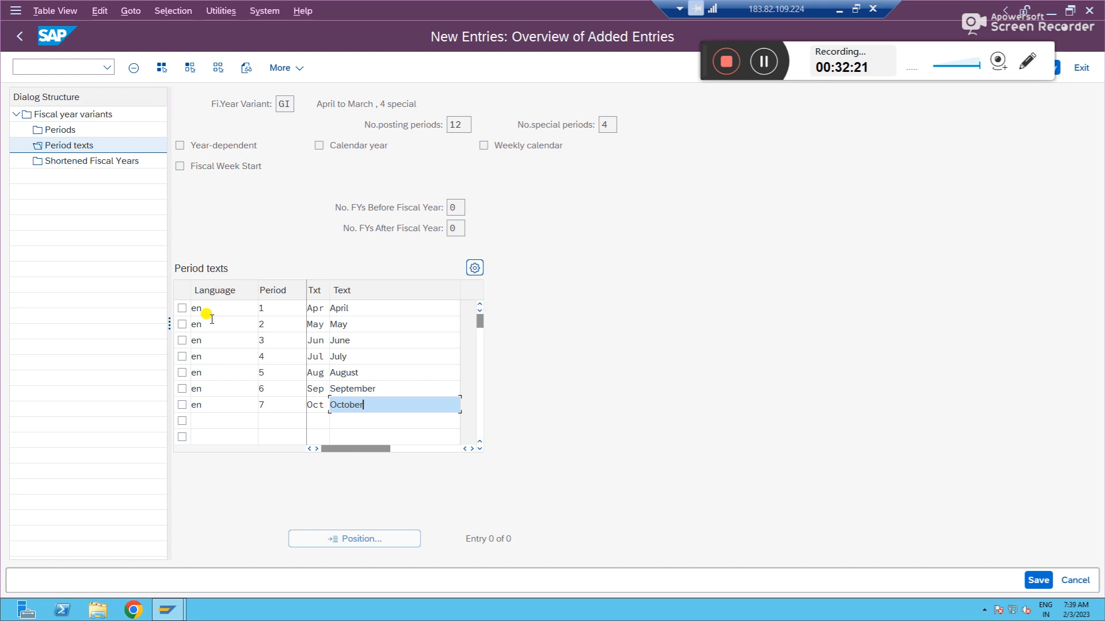
key(Tab)
- Add the period 8 text entry in language en with short text Nov and text November
text(en)
key(Tab)
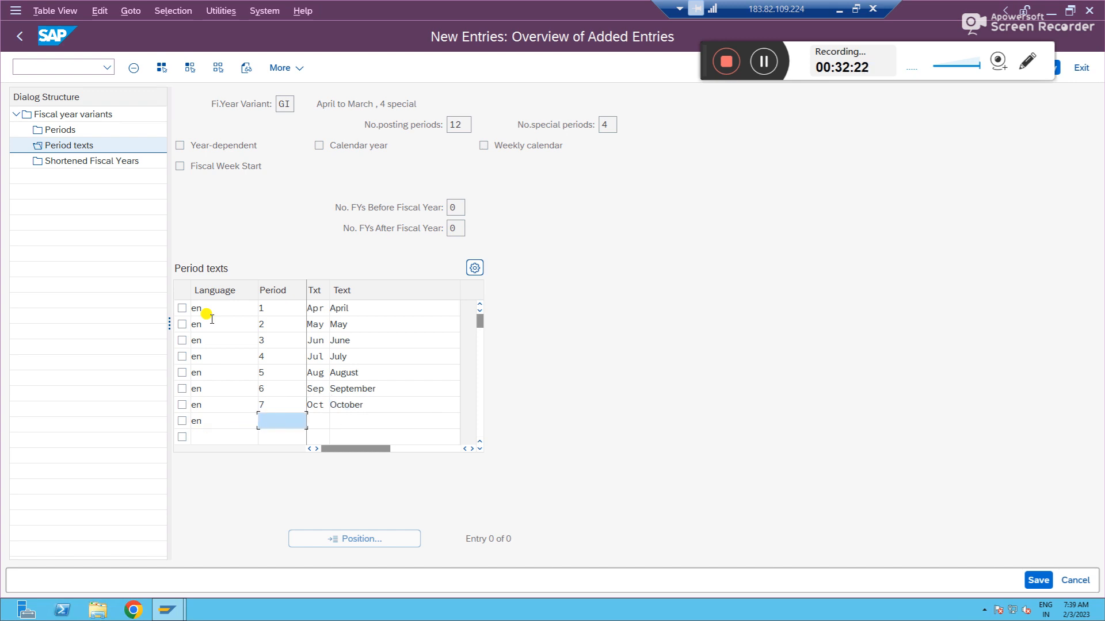
text(8)
key(Tab)
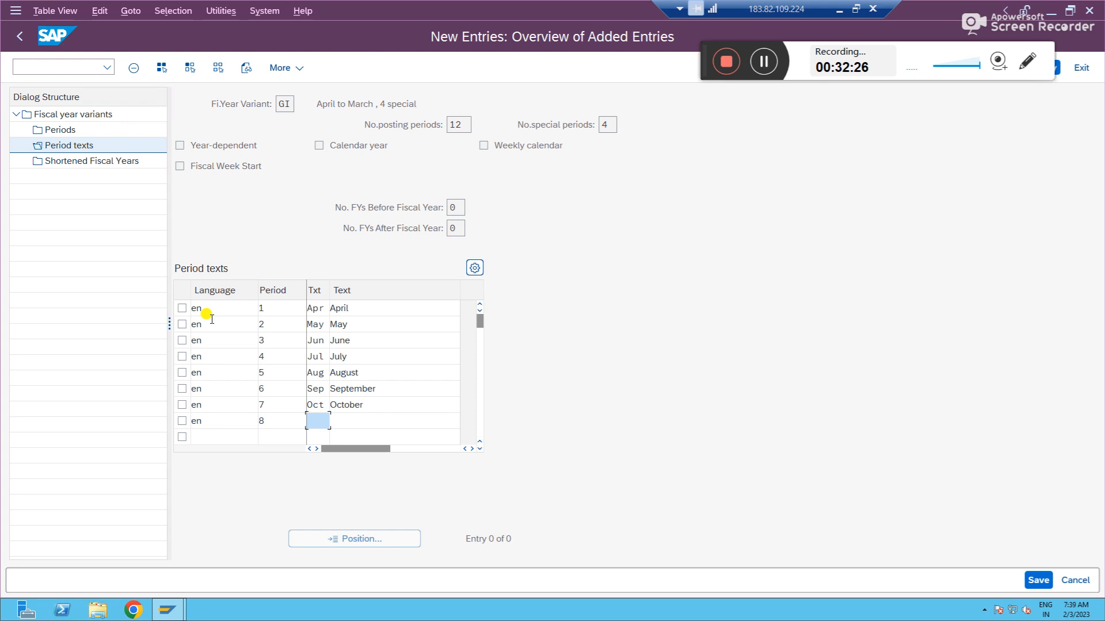
text(Nov)
key(Tab)
text(Novem)
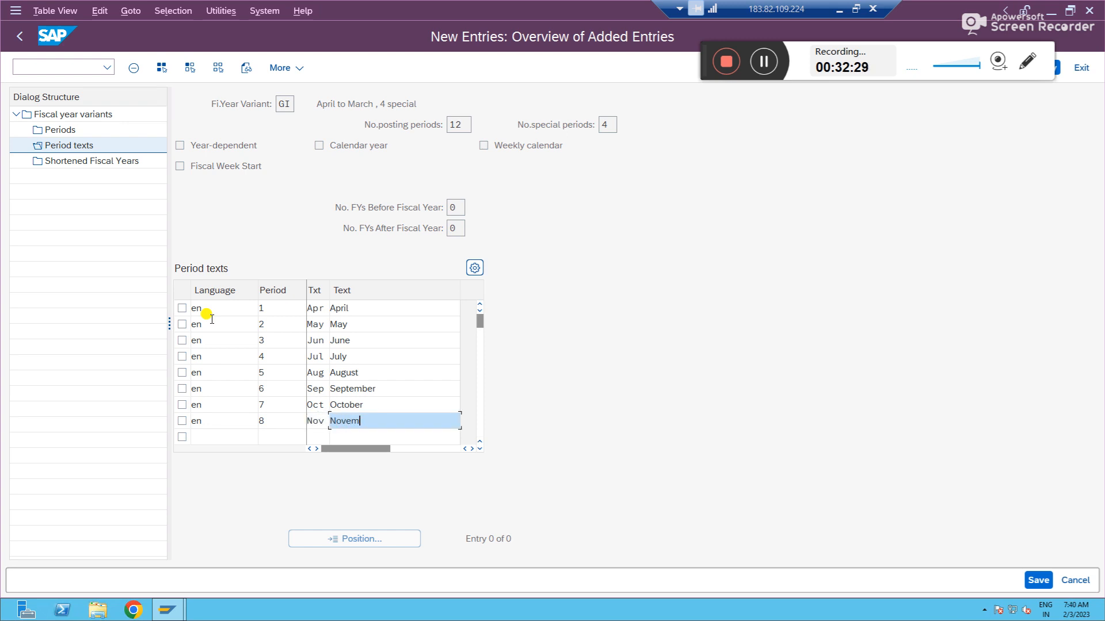
text(ve)
key(BackSpace)
key(BackSpace)
text(mver)
key(Tab)
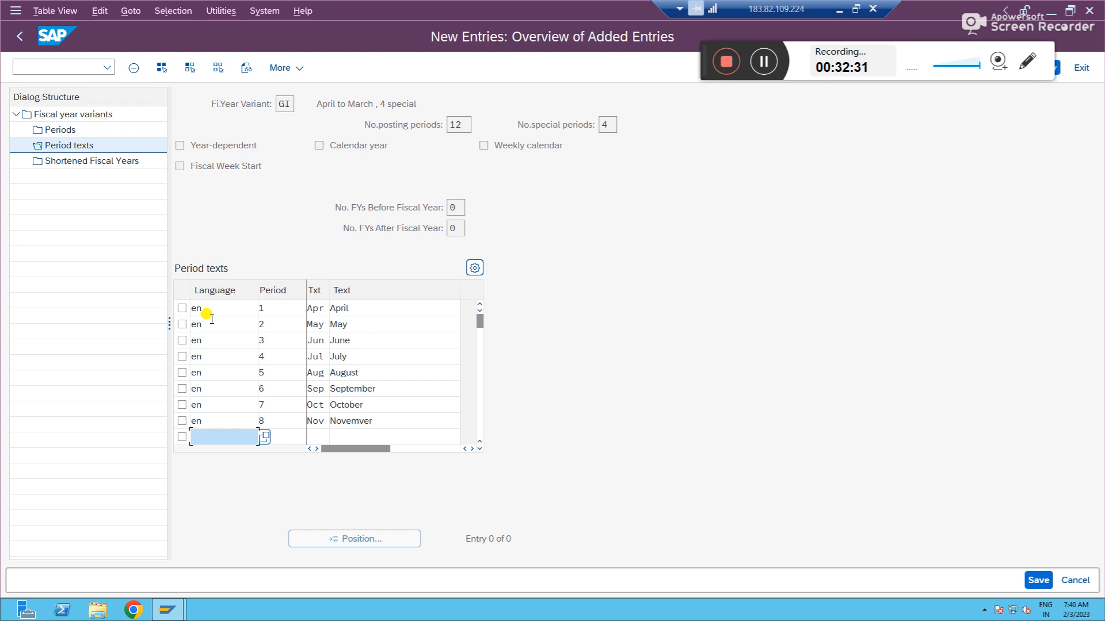
click(391, 422)
key(BackSpace)
key(BackSpace)
key(BackSpace)
text(b)
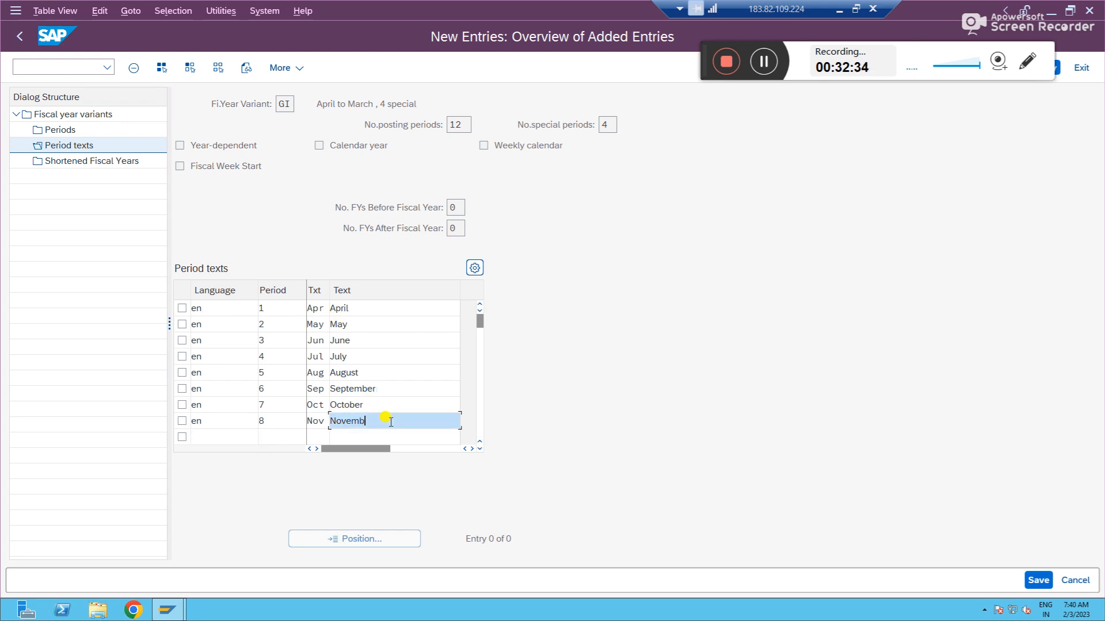
text(er)
key(Tab)
- Add the period 9 text entry in language en with short text Dec and text December
text(rn)
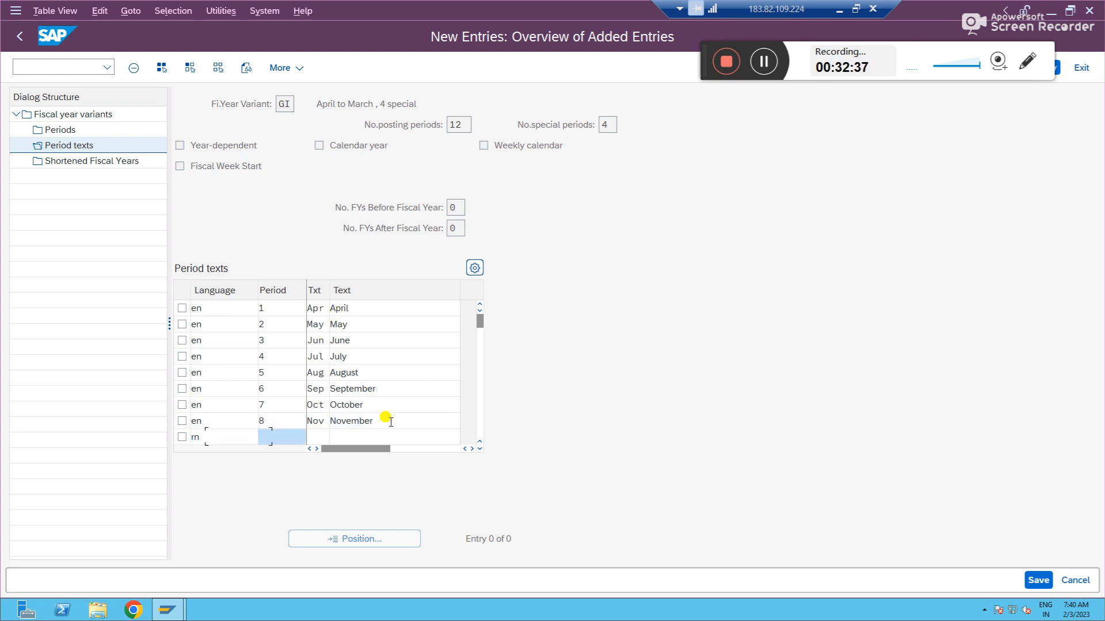
text(9)
key(Tab)
text(Dec)
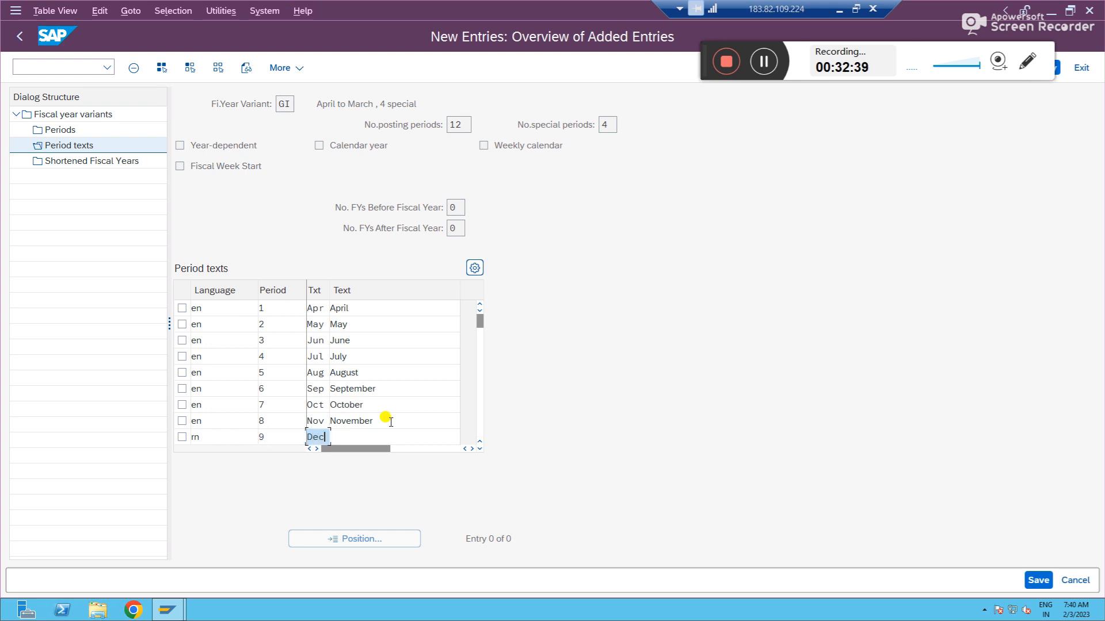
key(Tab)
text(December)
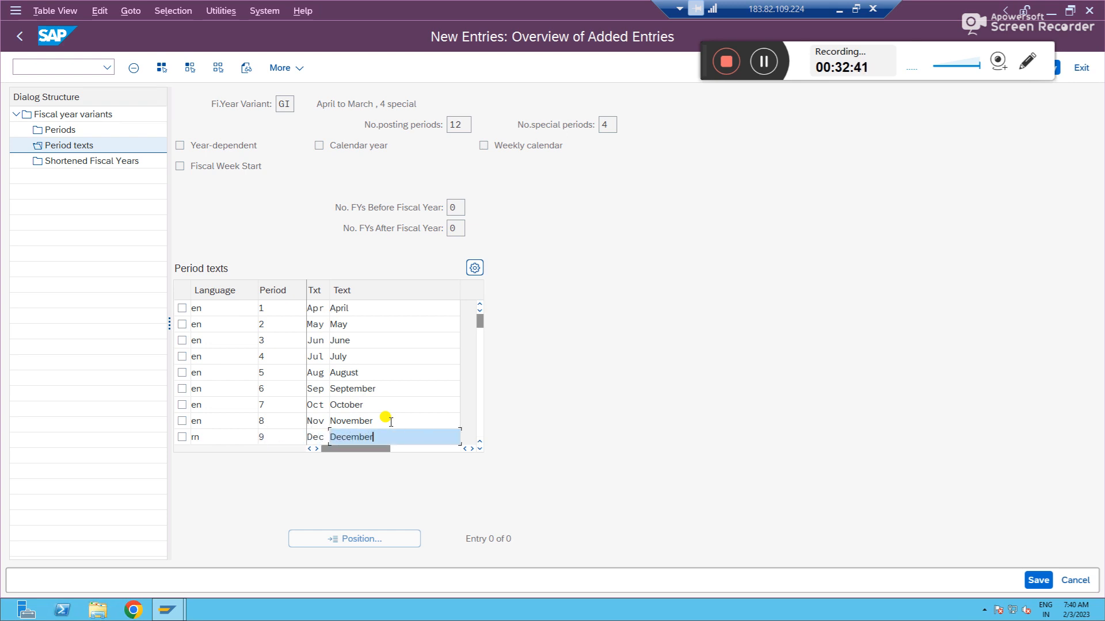
key(Return)
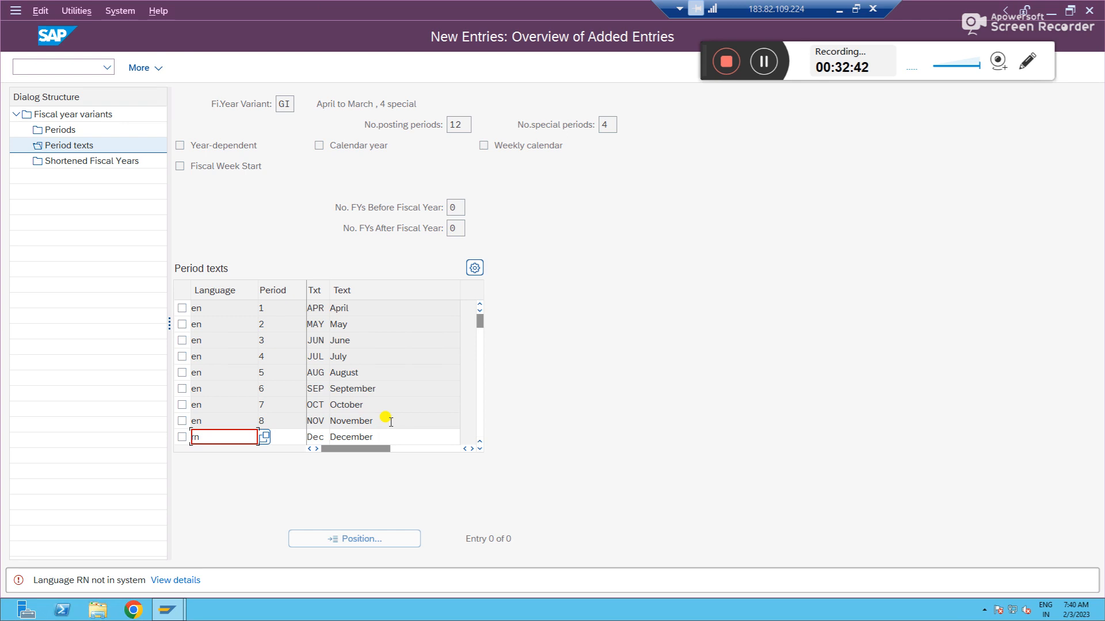
key(ctrl+a)
text(en)
key(Return)
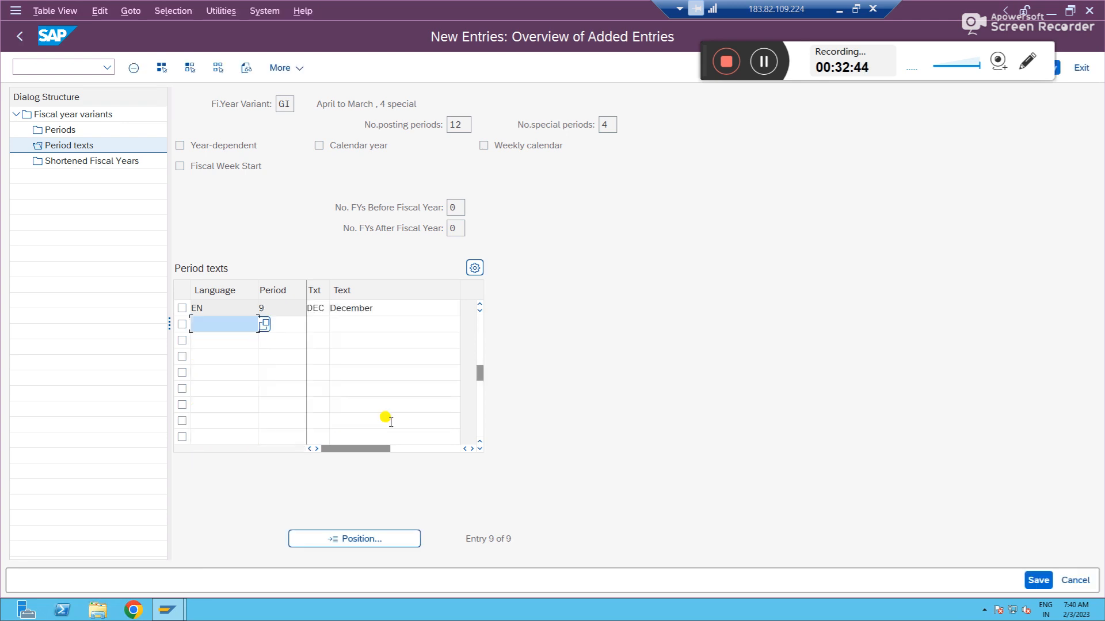
- Add the period 10 text entry in language en with short text Jan and text January
text(en)
key(Tab)
text(10)
key(Tab)
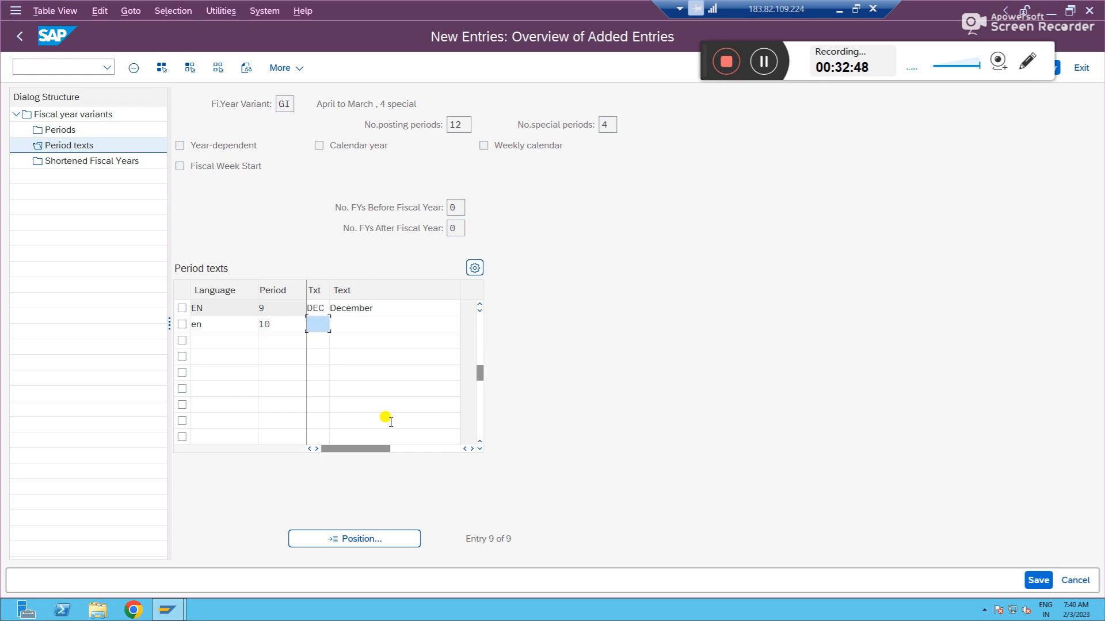
text(Jan)
key(Tab)
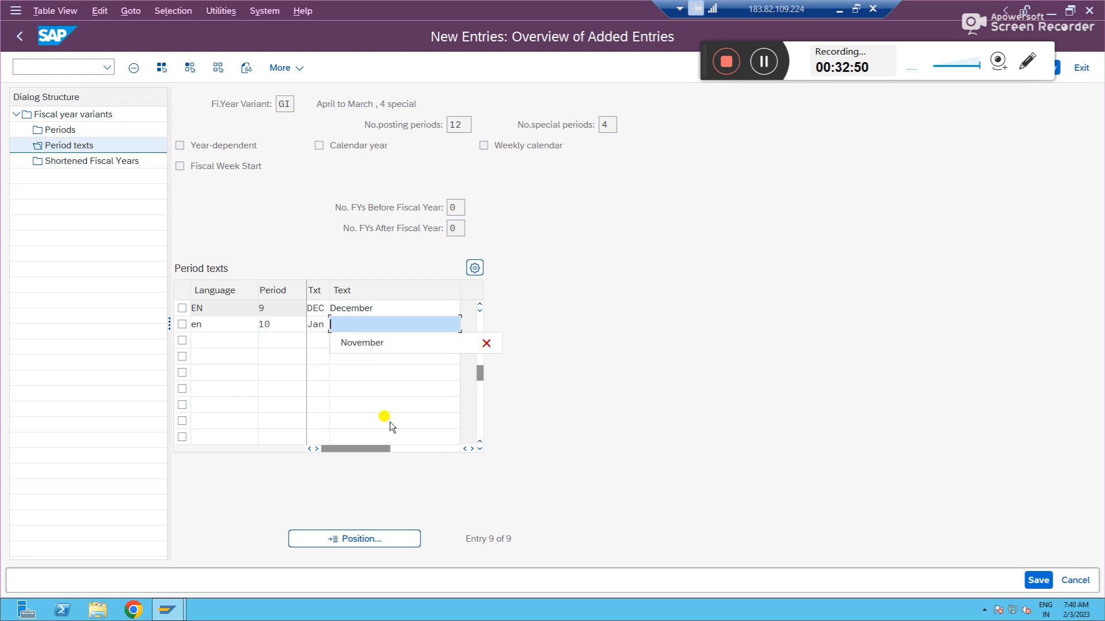
text(January)
key(Tab)
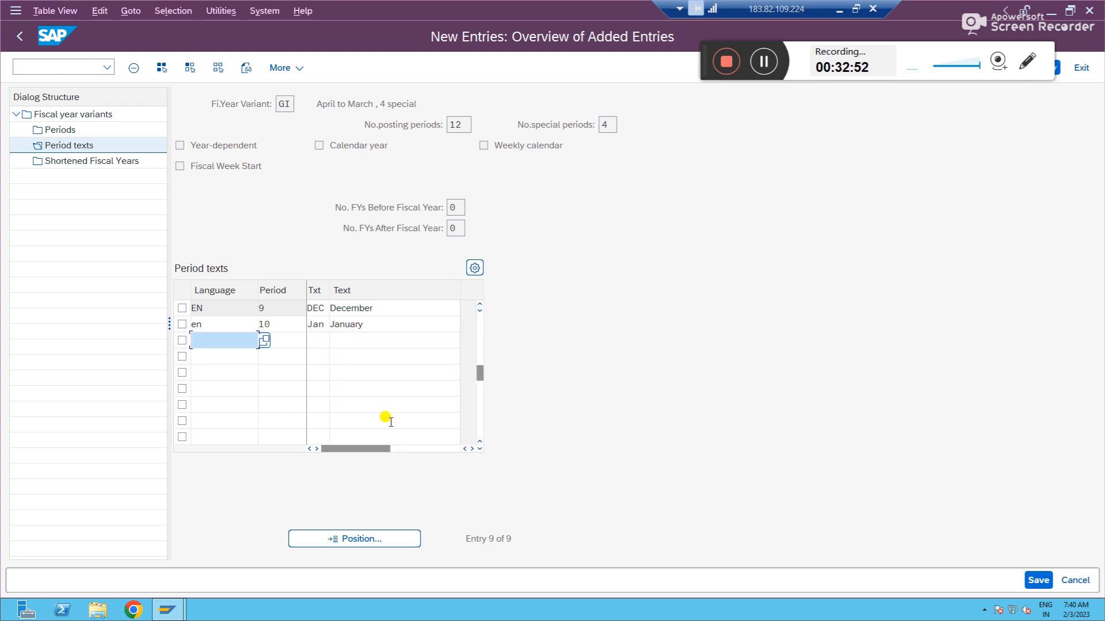
- Add the period 11 text entry in language en with short text Feb and text February
text(en)
key(Tab)
key(Tab)
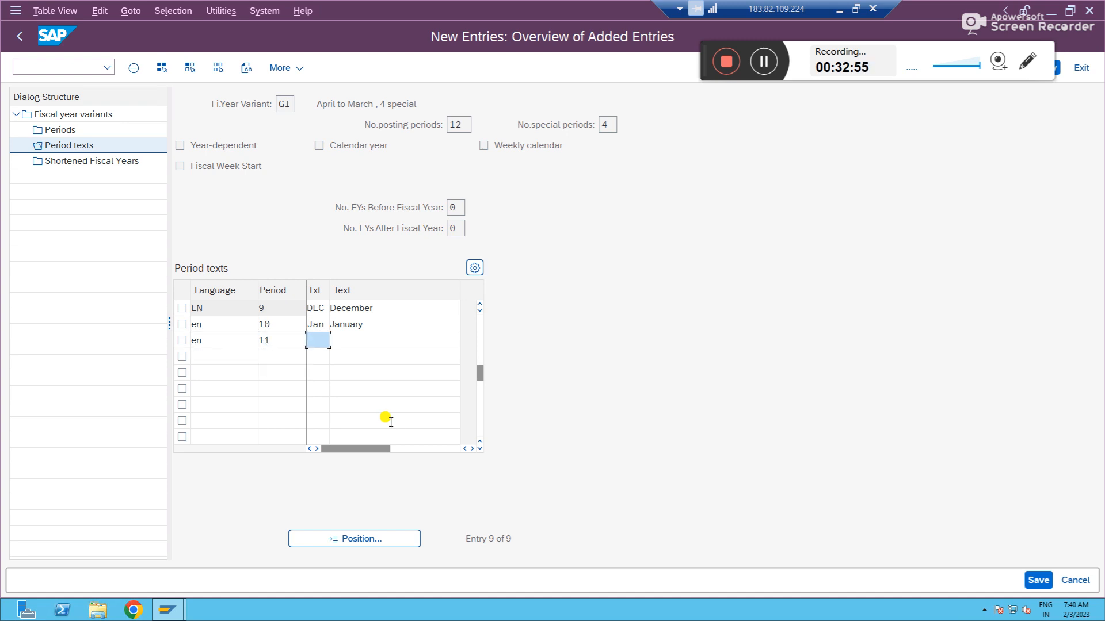
text(Feb)
key(Tab)
text(F)
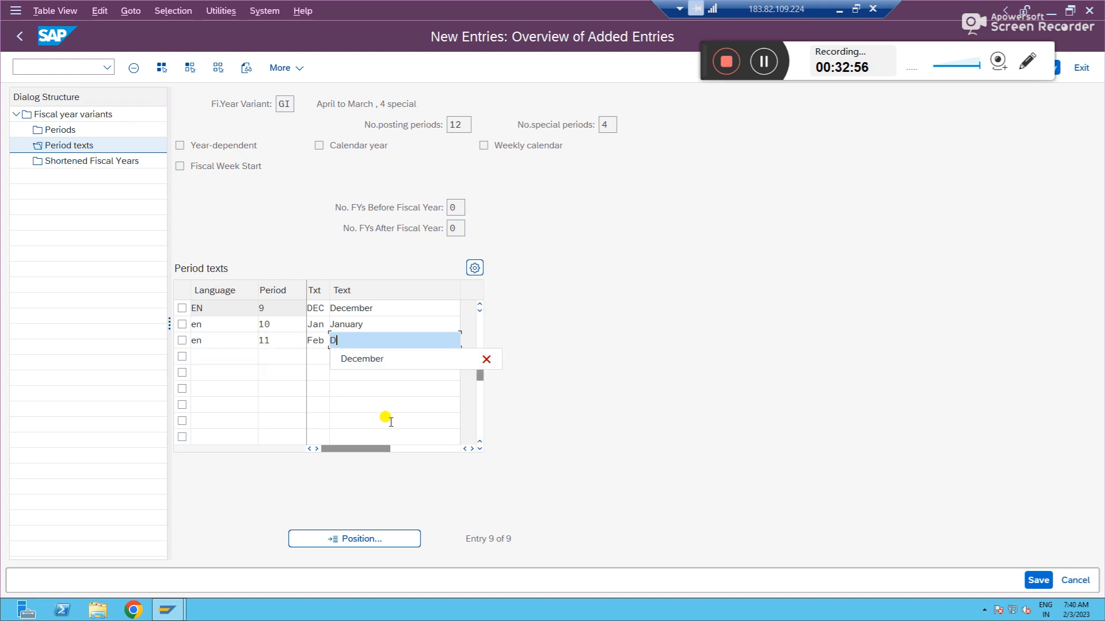
text(ebruary)
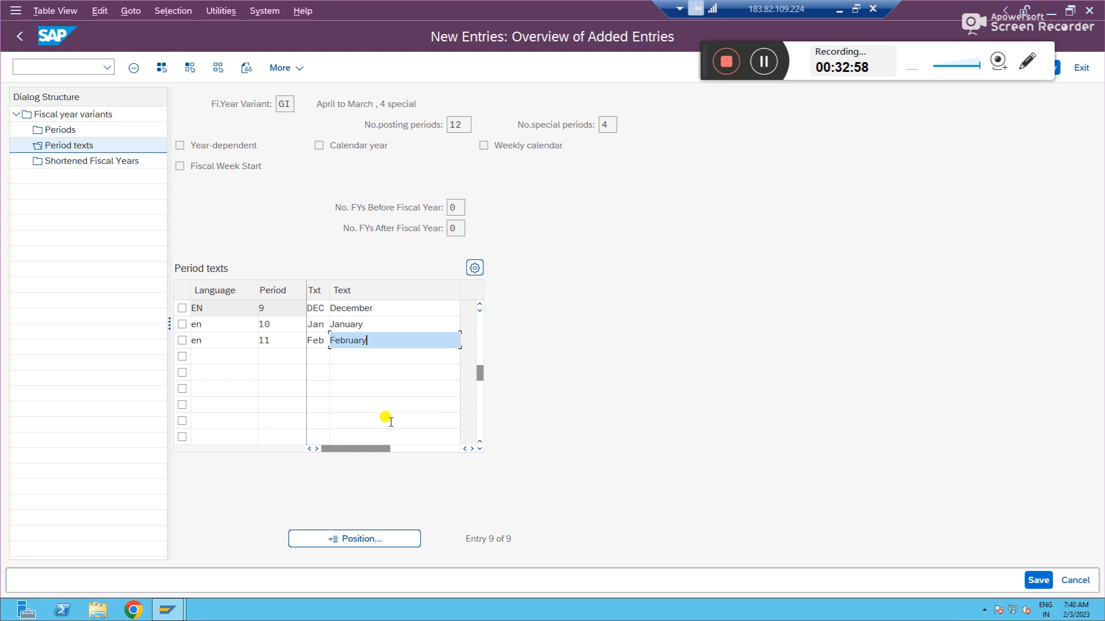
key(Tab)
- Add the period 12 text entry in language en with short text Mar and text March, and save the period texts
text(en)
key(Tab)
text(1)
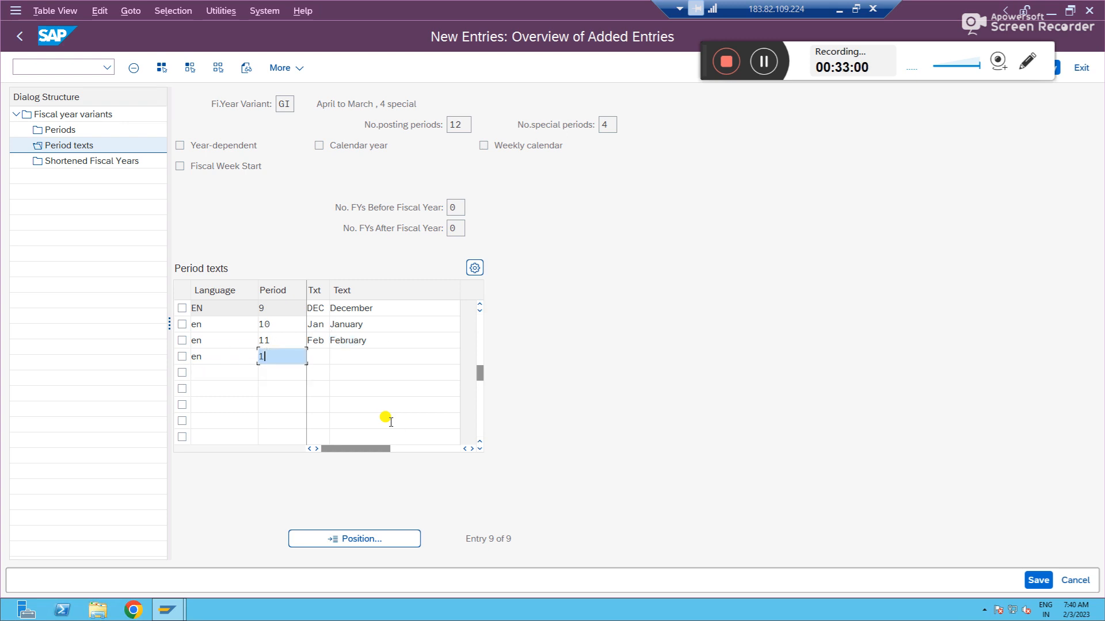
text(2)
key(Tab)
text(Mar)
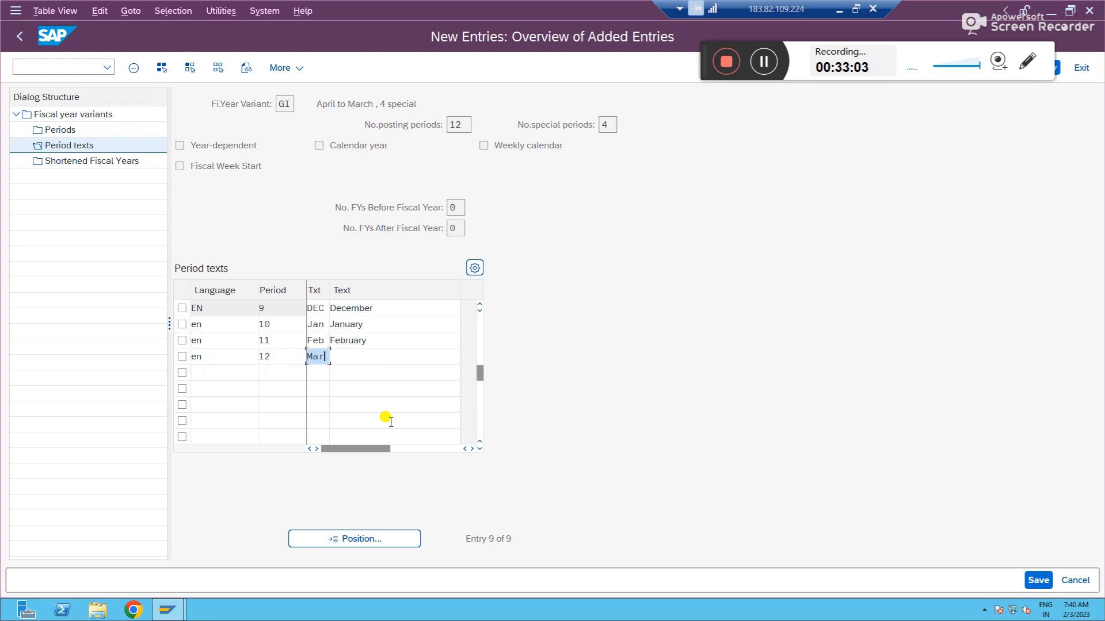
key(Tab)
text(March)
key(Return)
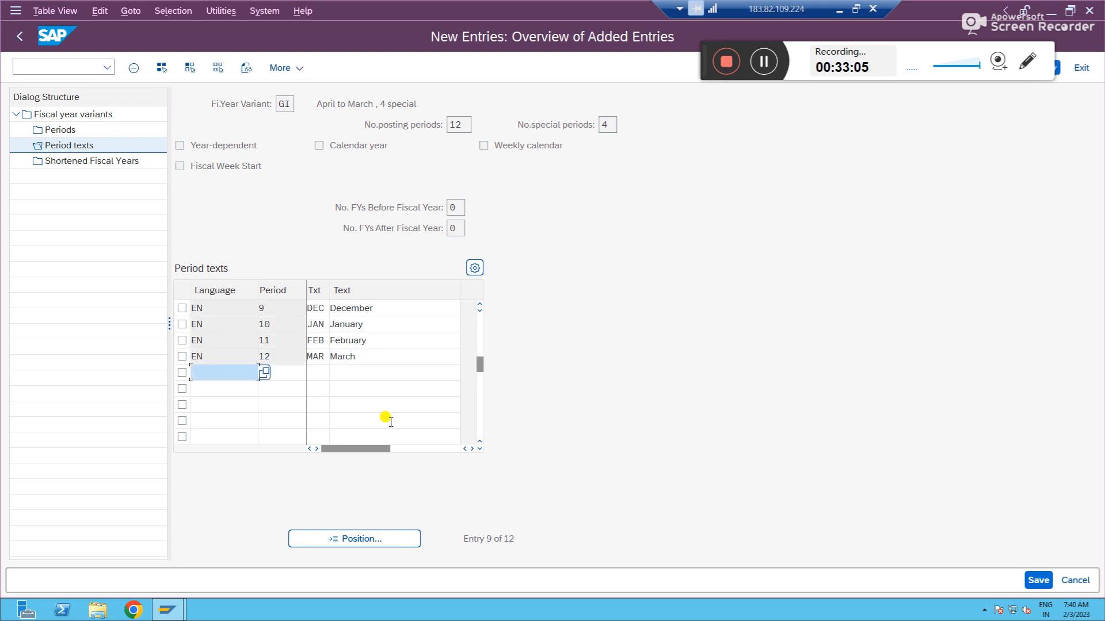
key(ctrl+s)
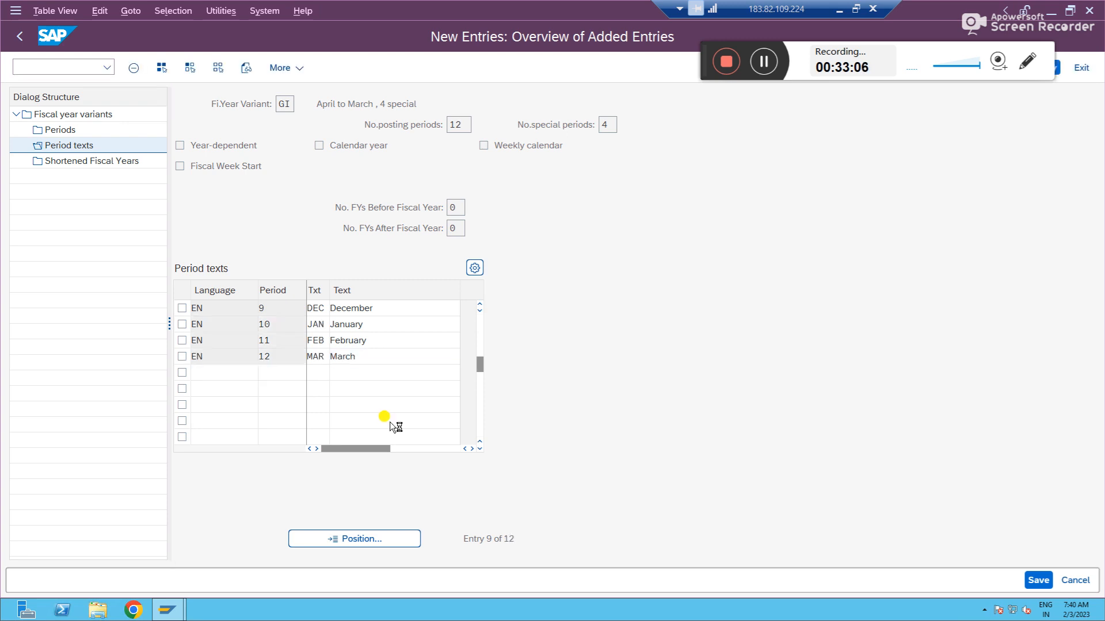
- Switch to the Excel notes and enter GI in cell A181 beside the India April to March line
click(839, 12)
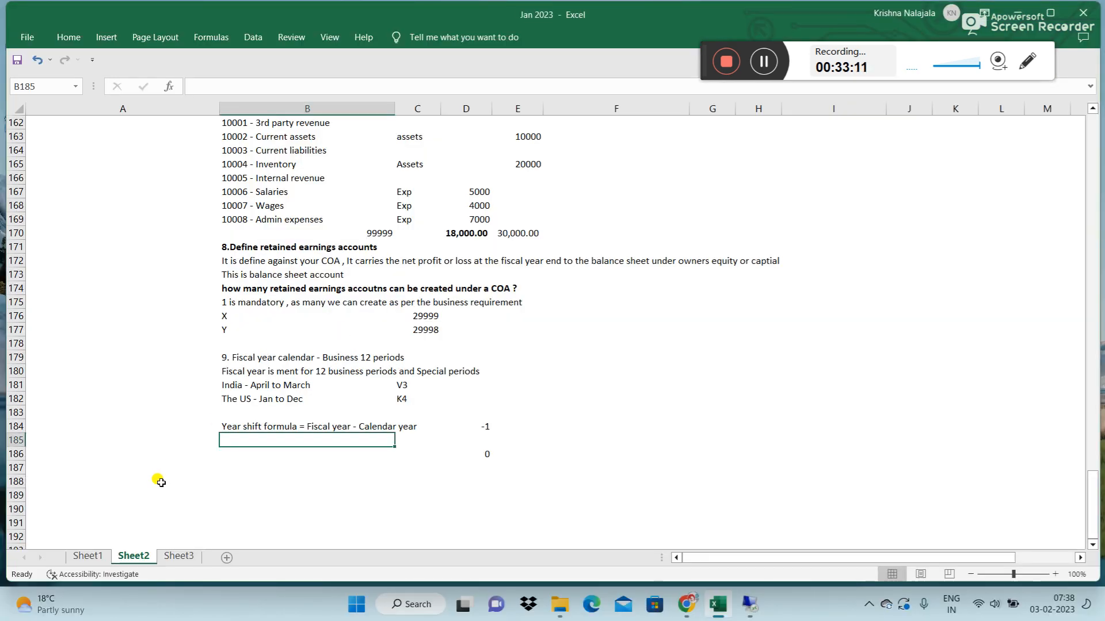
click(208, 385)
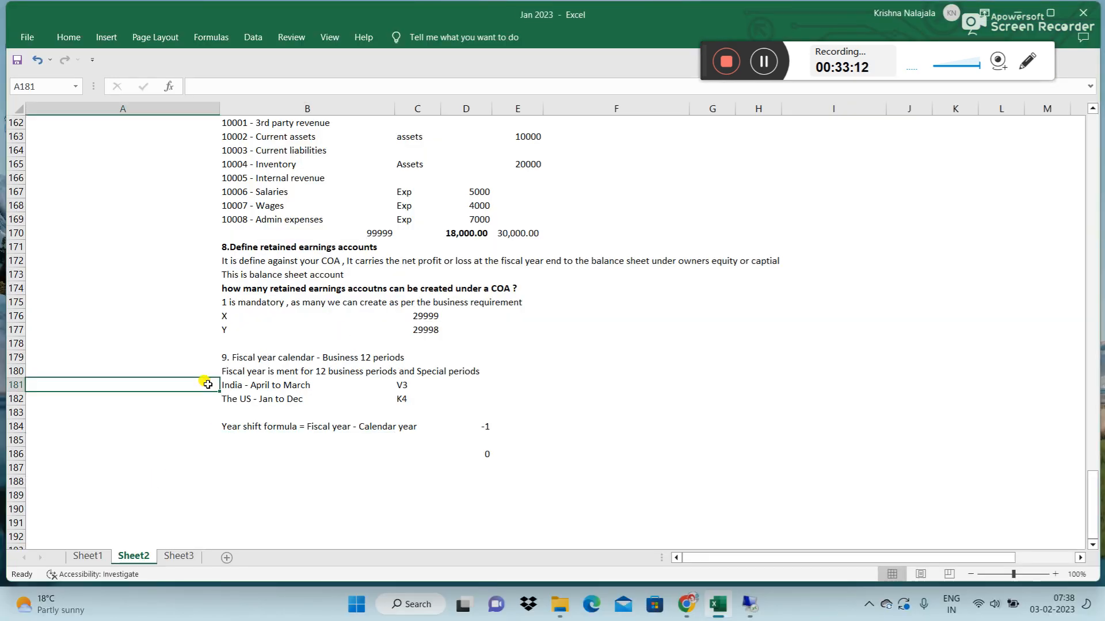
text(Gl)
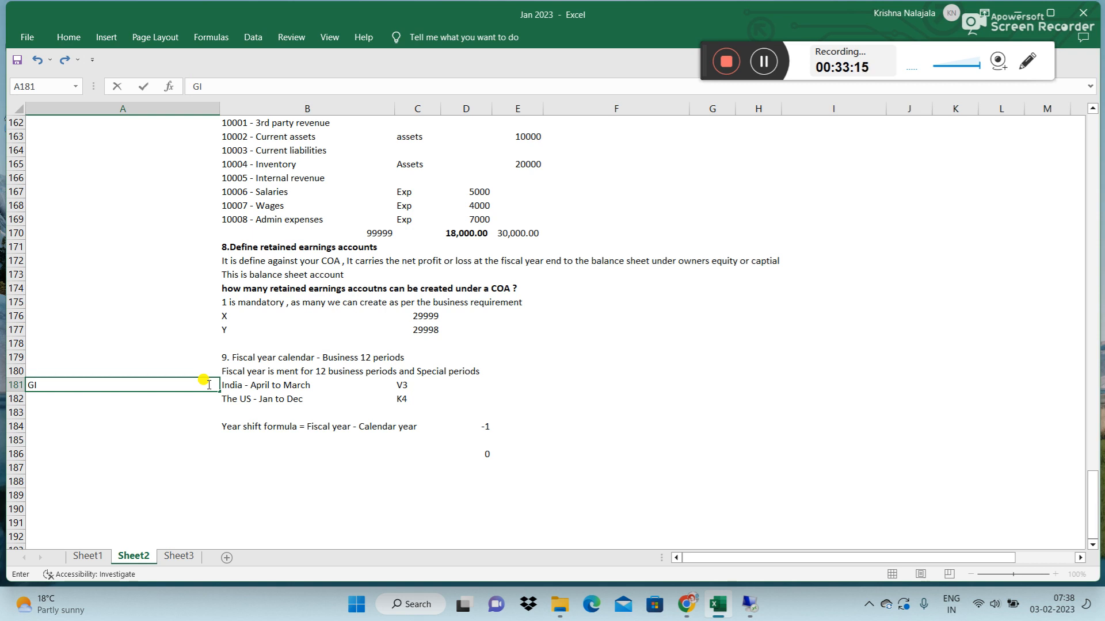
key(Return)
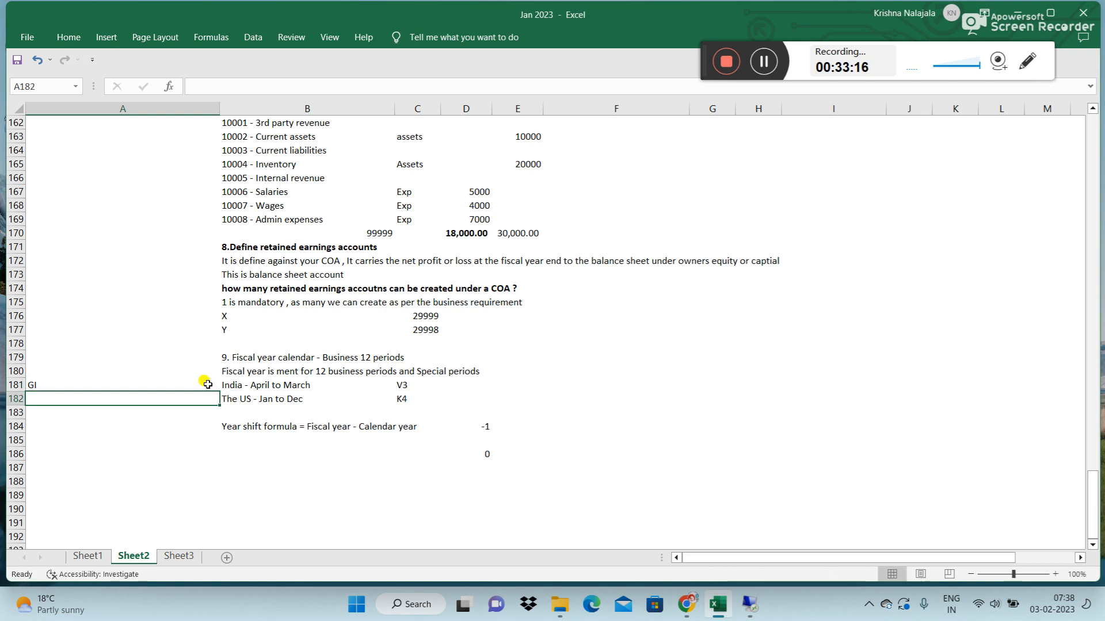
click(749, 604)
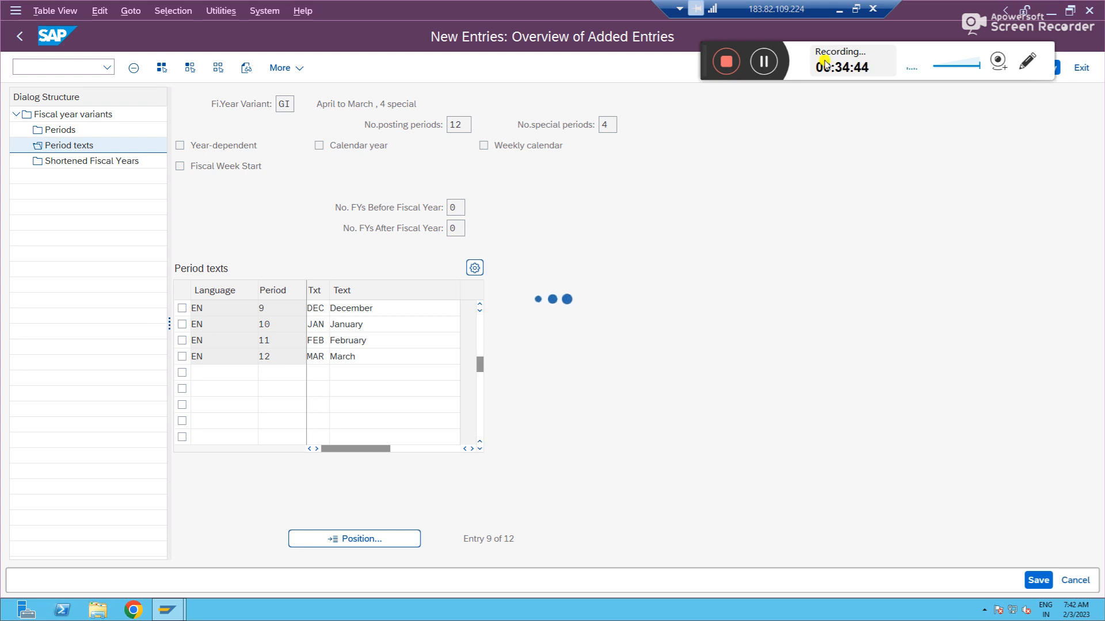
click(840, 9)
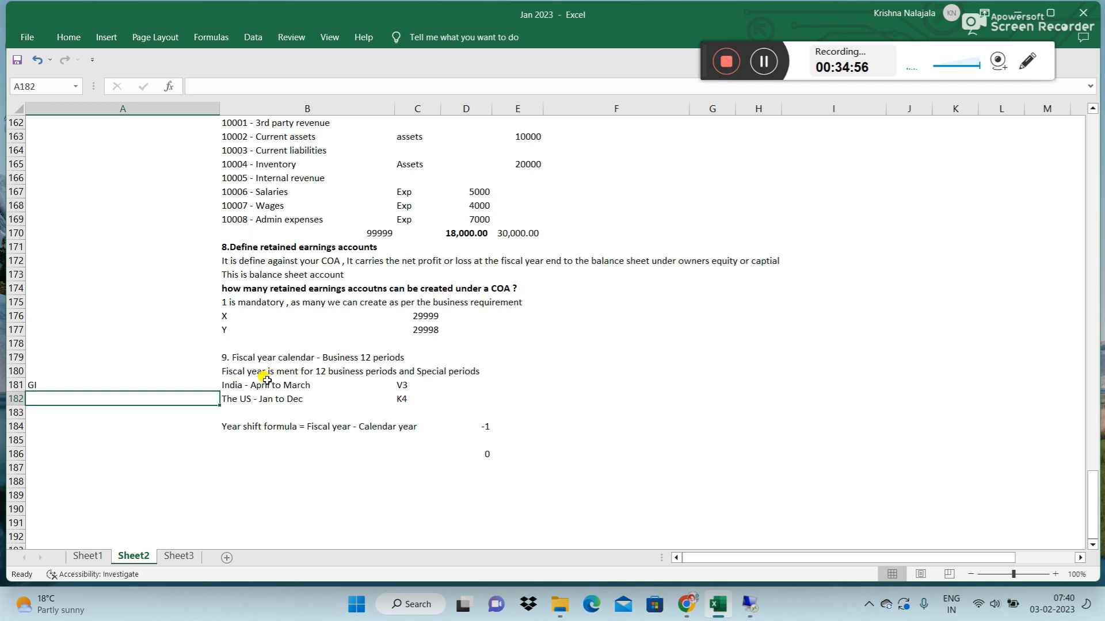
- Clear cell D186 and enter the heading "What are the special periods" in B185 below the year shift formula
click(485, 446)
key(Delete)
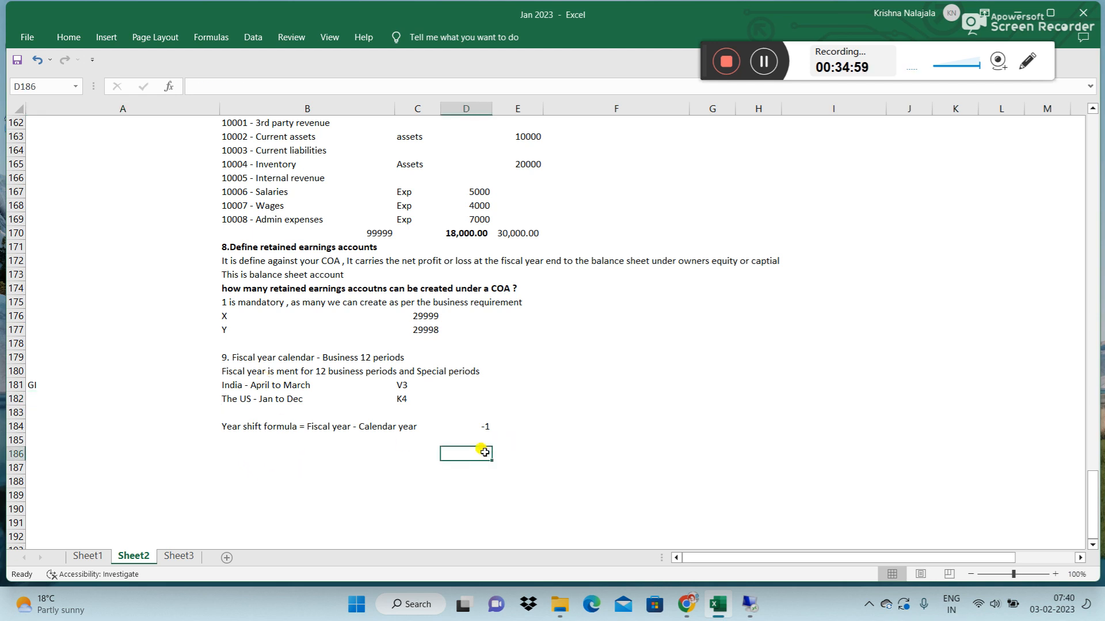
click(264, 449)
click(254, 442)
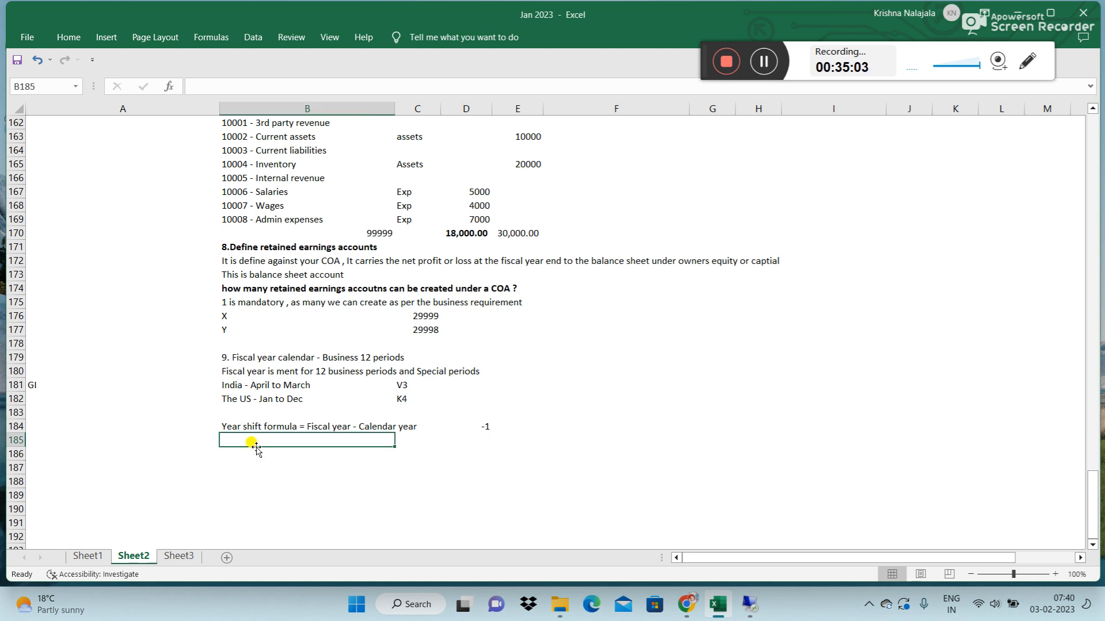
text(What is)
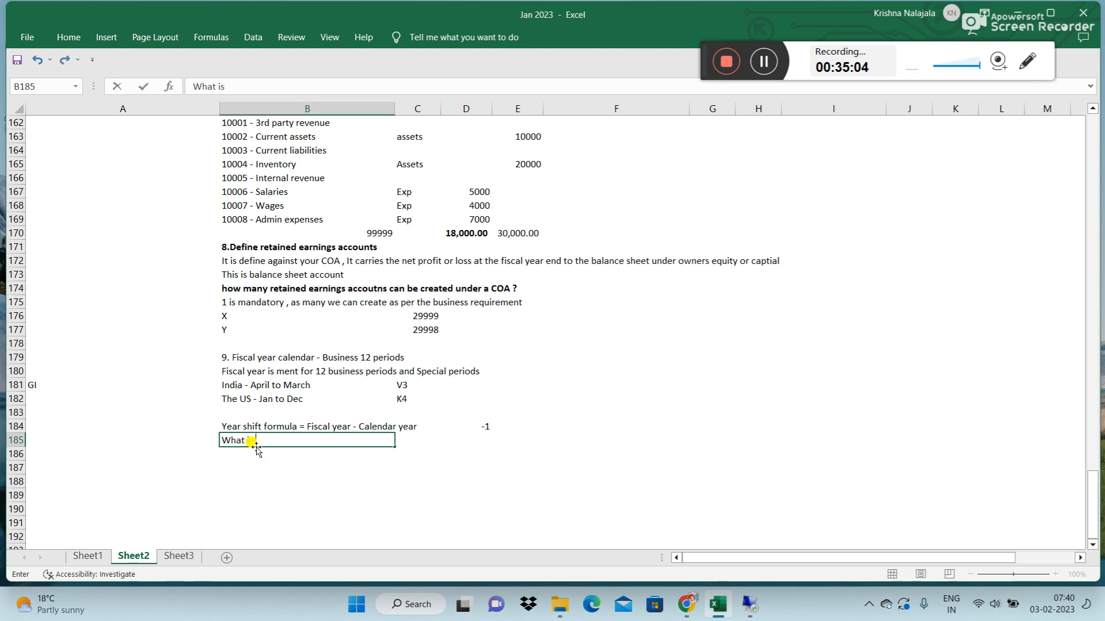
key(BackSpace)
key(BackSpace)
text(are the spe)
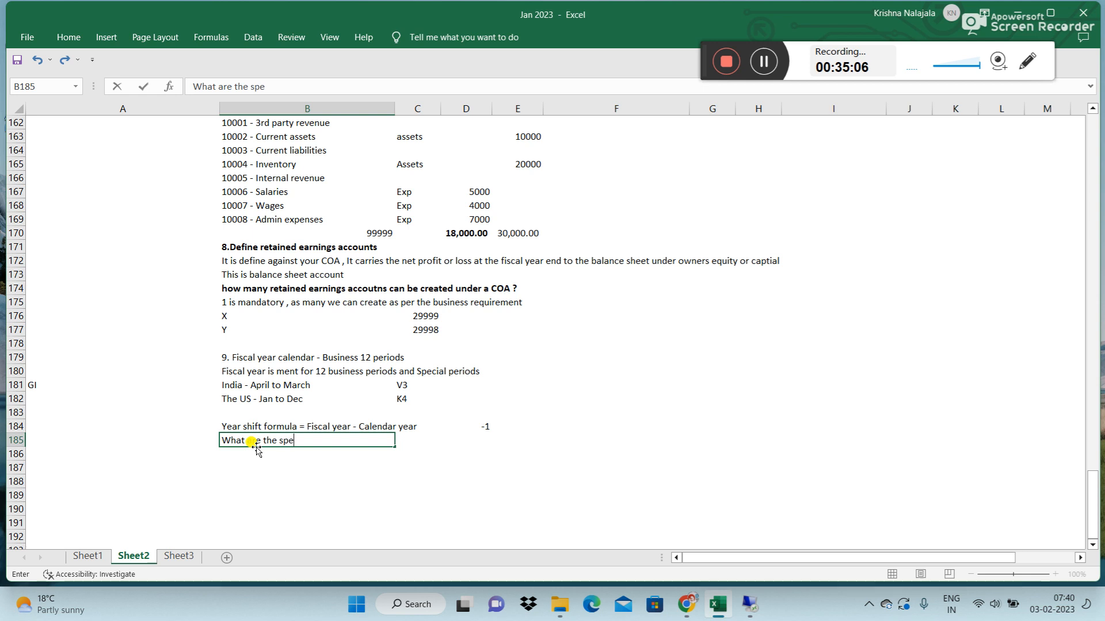
text(cial period)
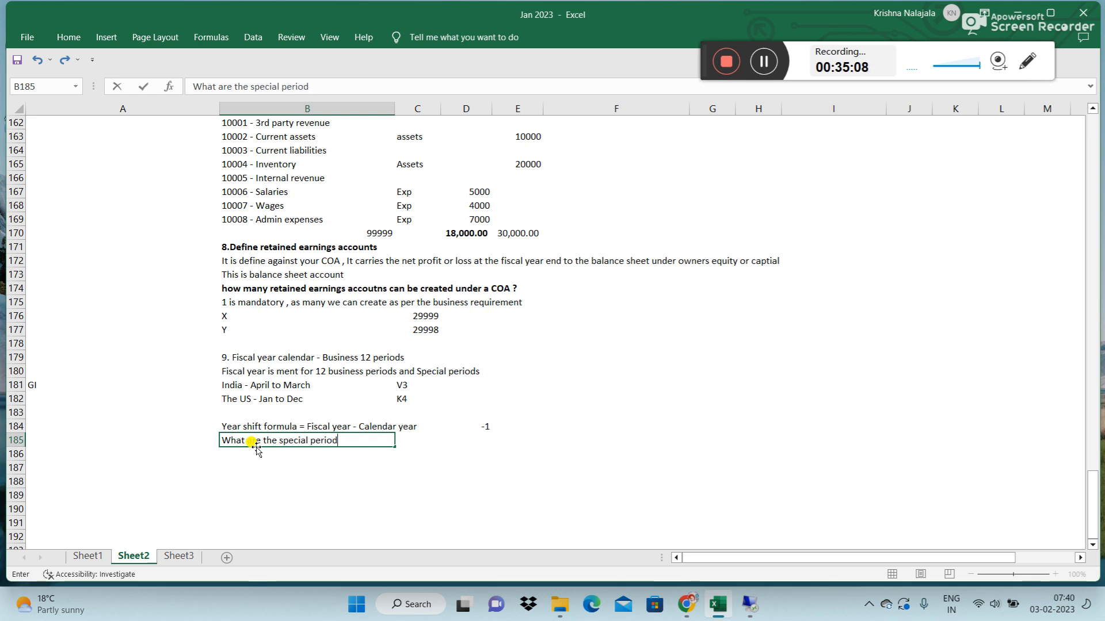
text(s)
key(Return)
- Make the special periods heading in B185 bold
click(255, 445)
key(ctrl+b)
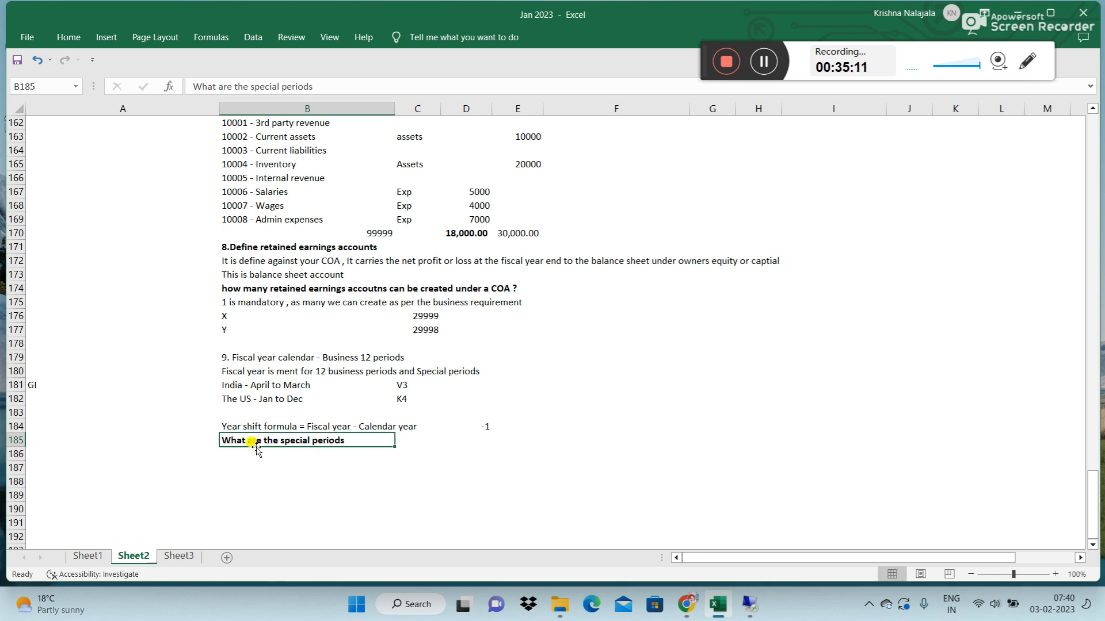
key(Return)
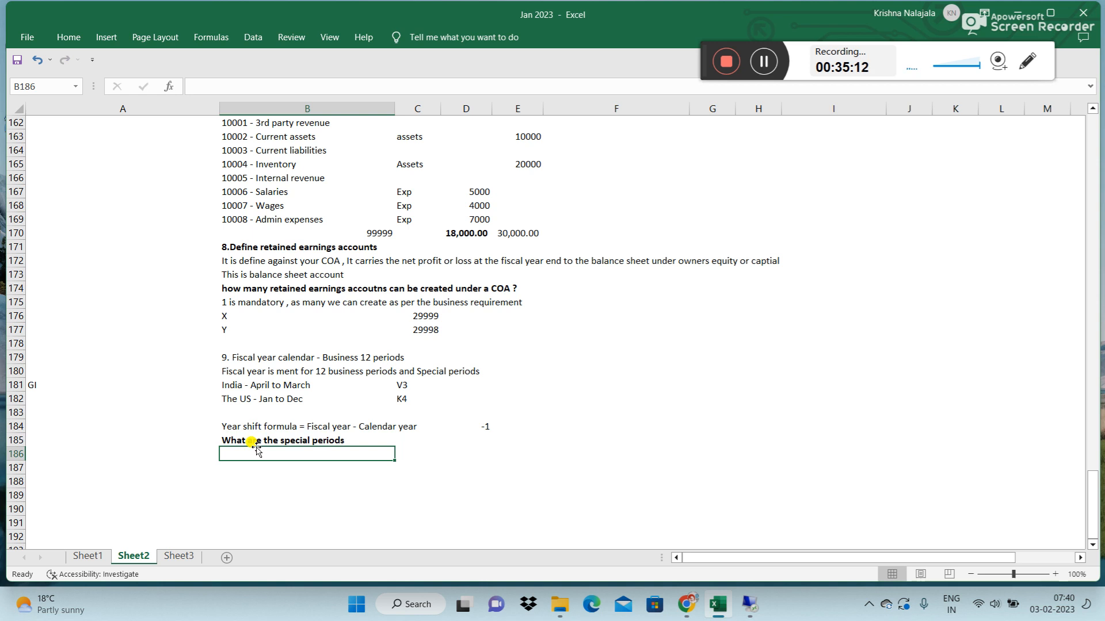
- Enter the note "4 periods normally use" in B186 under the special periods heading
text(4 perio)
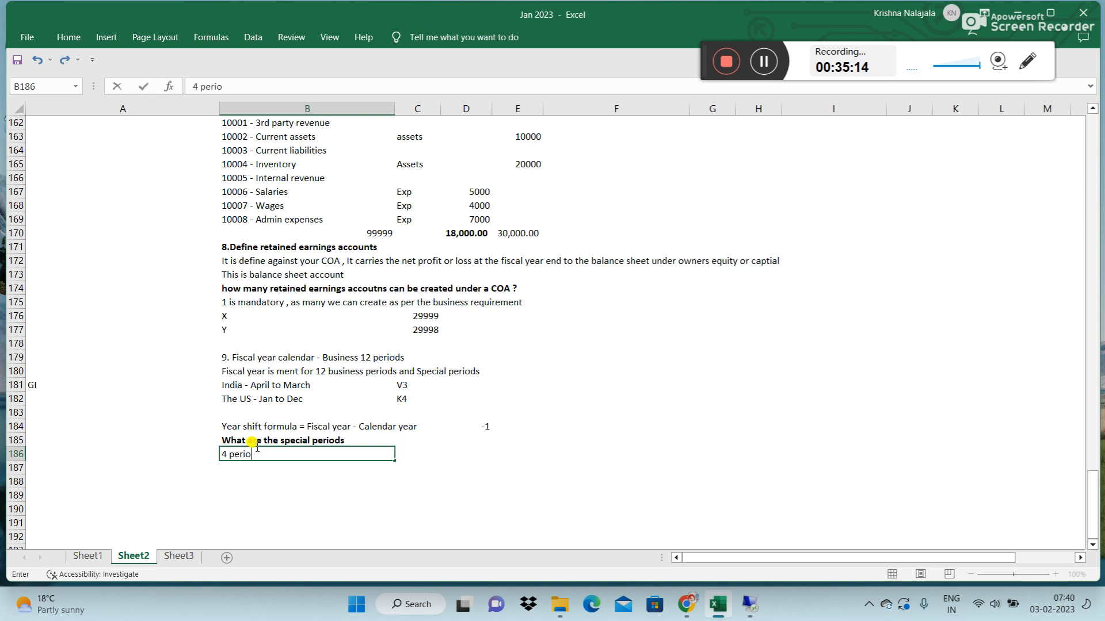
key(BackSpace)
key(BackSpace)
text(iods they)
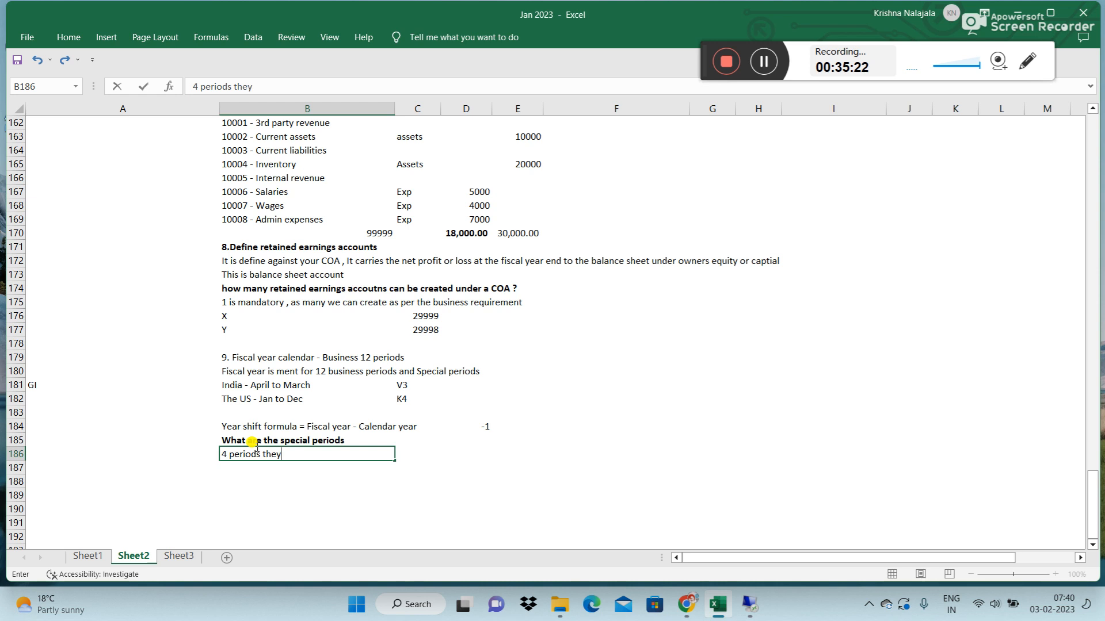
key(BackSpace)
key(BackSpace)
key(BackSpace)
key(BackSpace)
text(normally use)
key(Return)
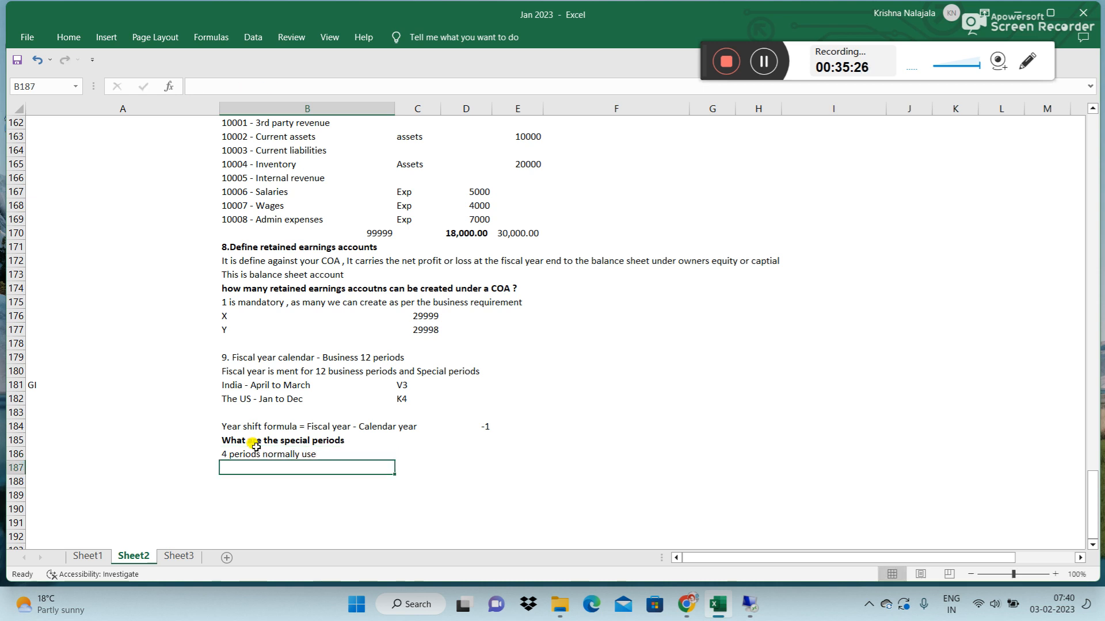
- Start the note in B187 with "These are addition to the 12 periods , They will use only in case after closing the financial year"
text(These are )
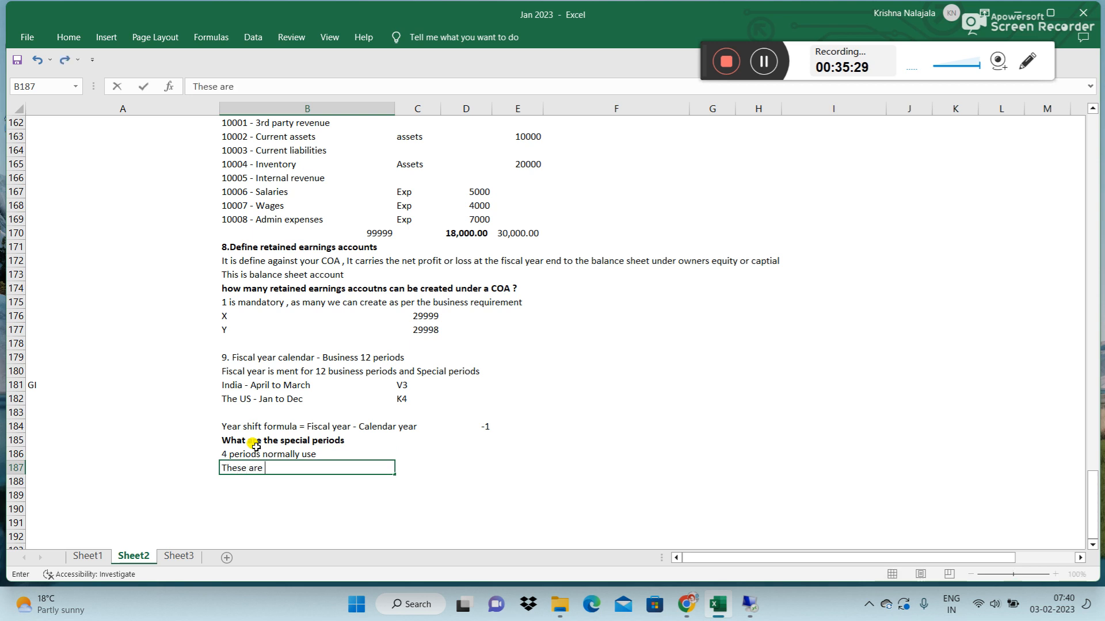
text(addition to the 12 pe)
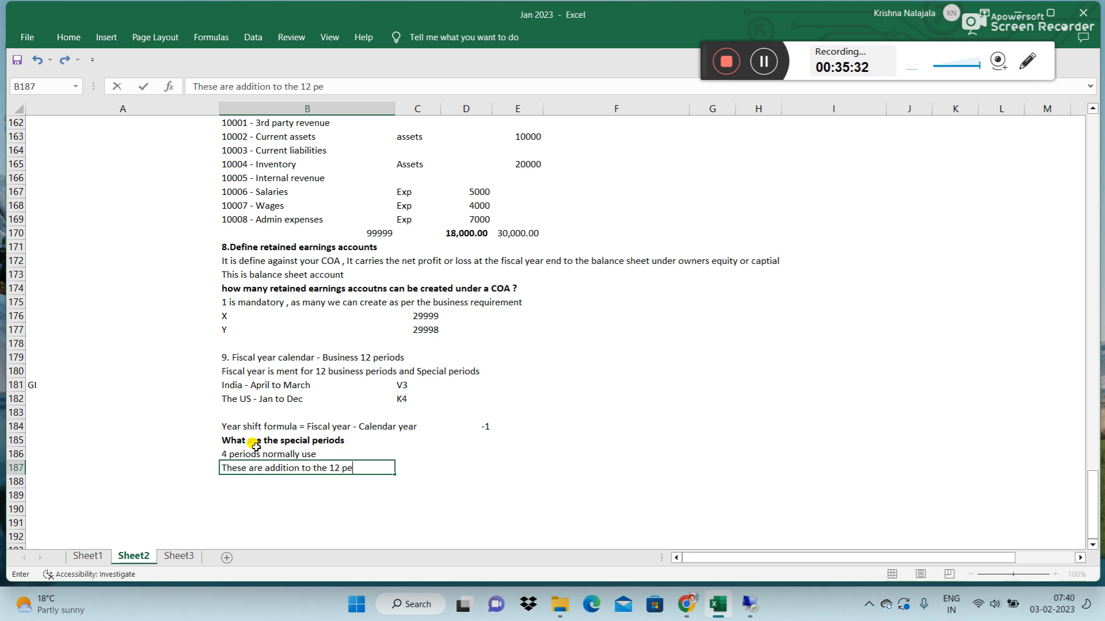
text(riods , They)
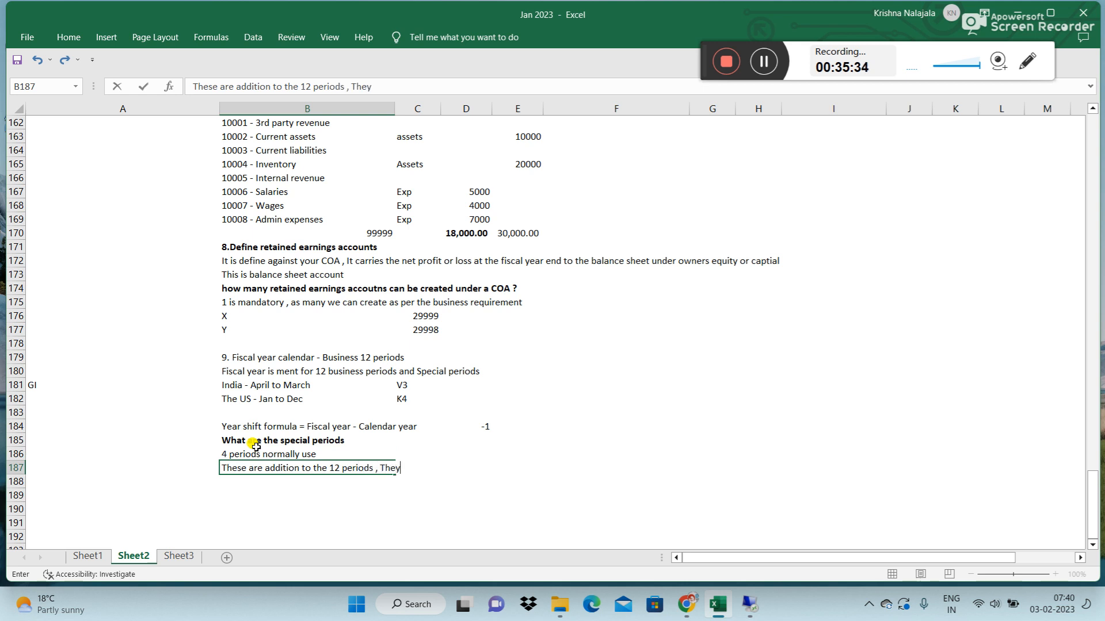
text( will use only in case of)
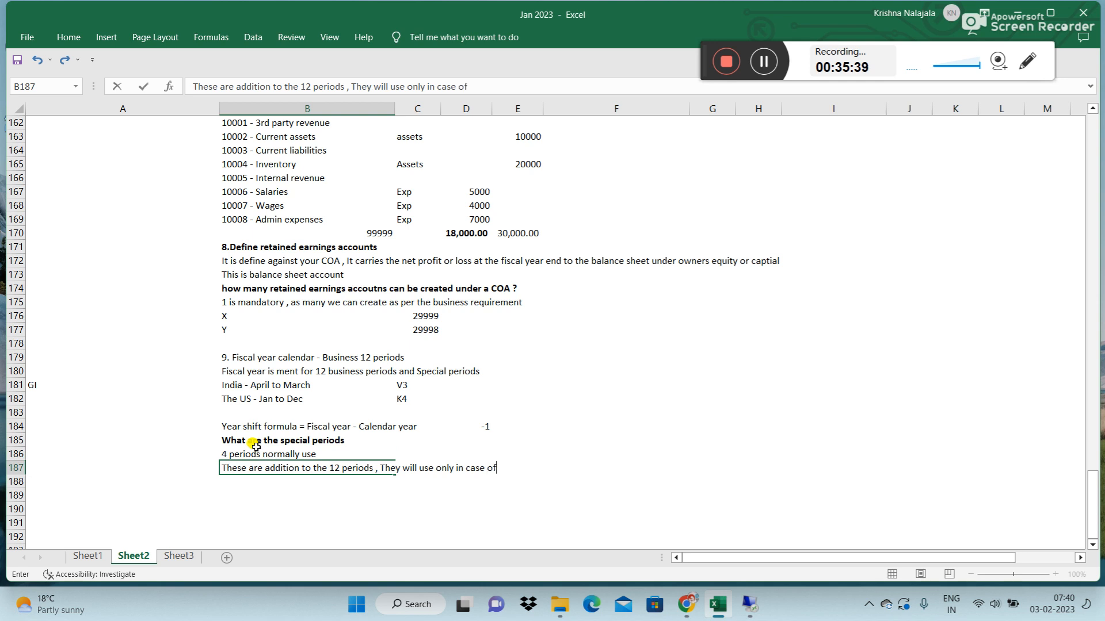
key(BackSpace)
key(BackSpace)
text(after closing the fi)
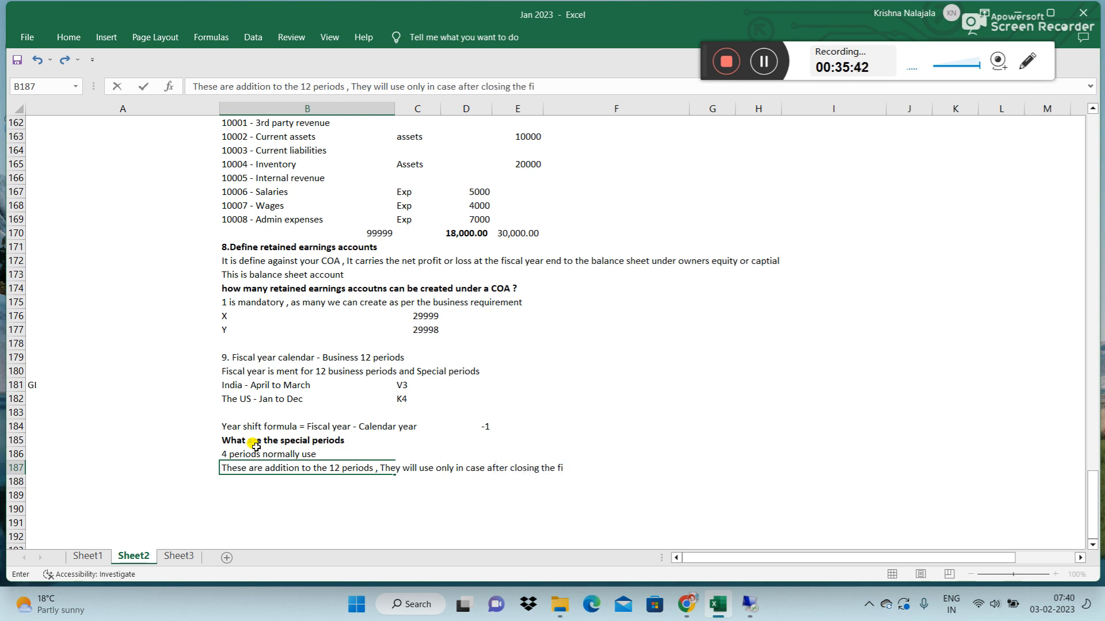
text(nancial year)
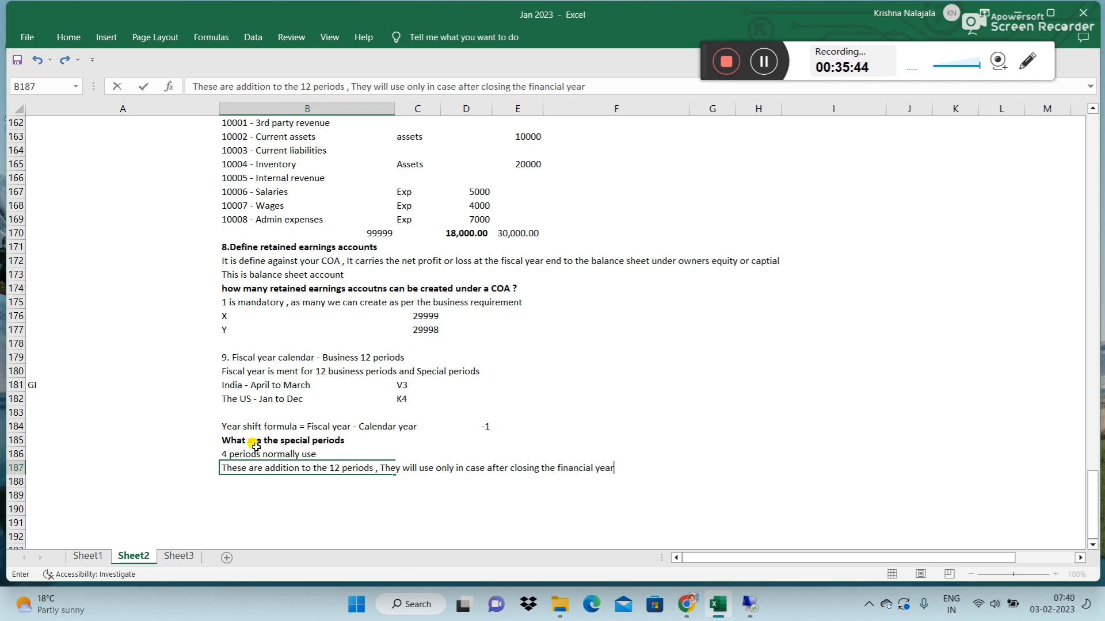
- Complete the B187 note with " , if there any audit adjustments , any corrections , Tax adjustment , Other"
text( , if a)
key(BackSpace)
text(there any)
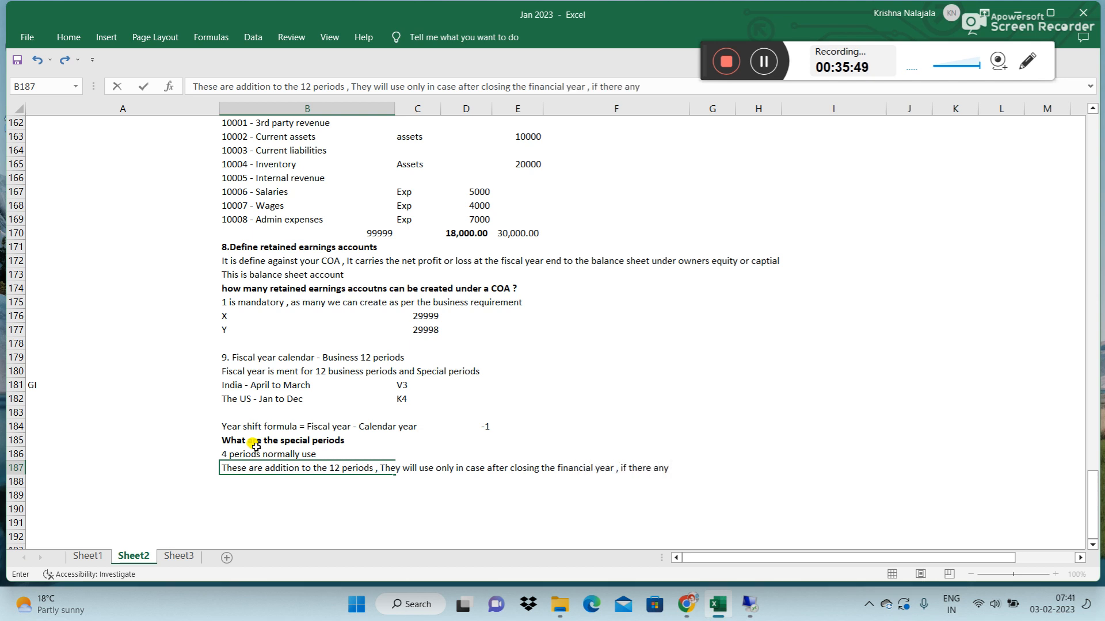
text( a)
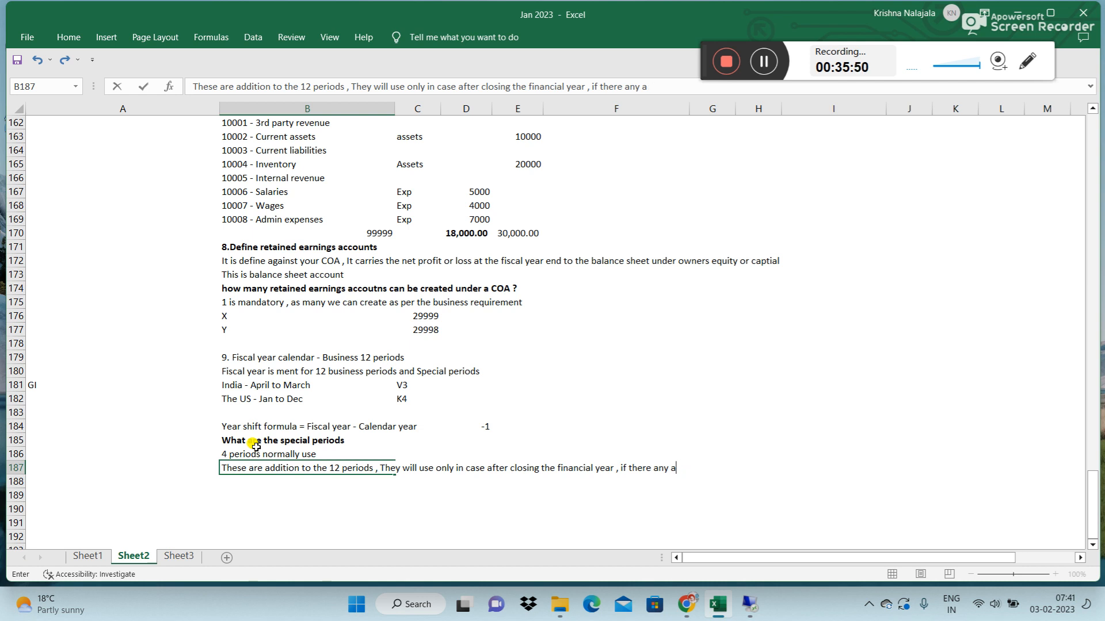
text(udit adjustments , )
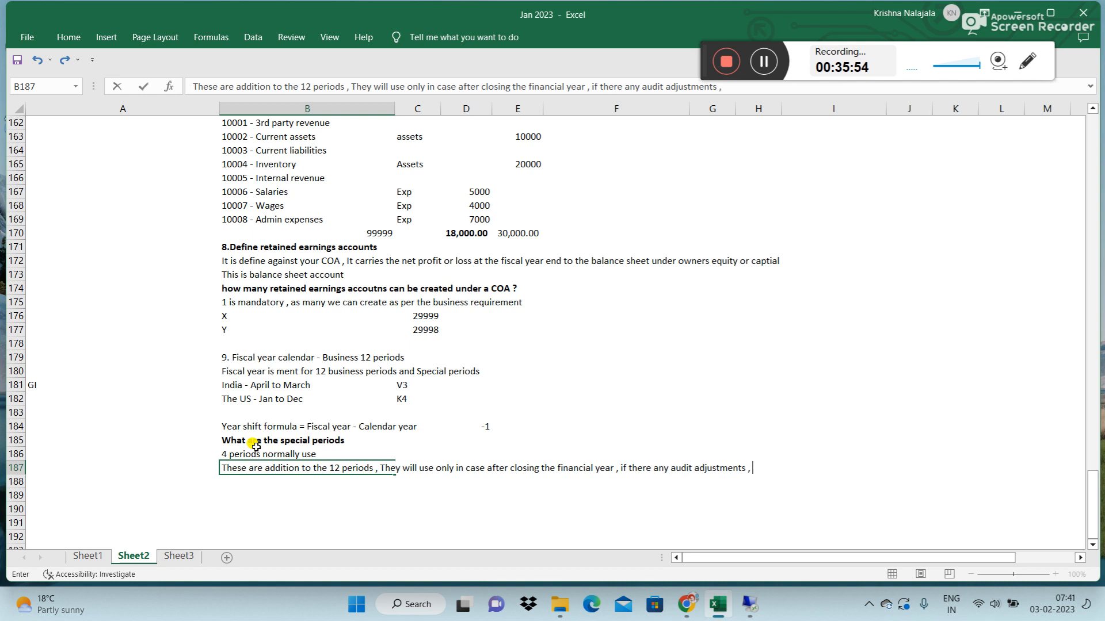
text(any corrections ,)
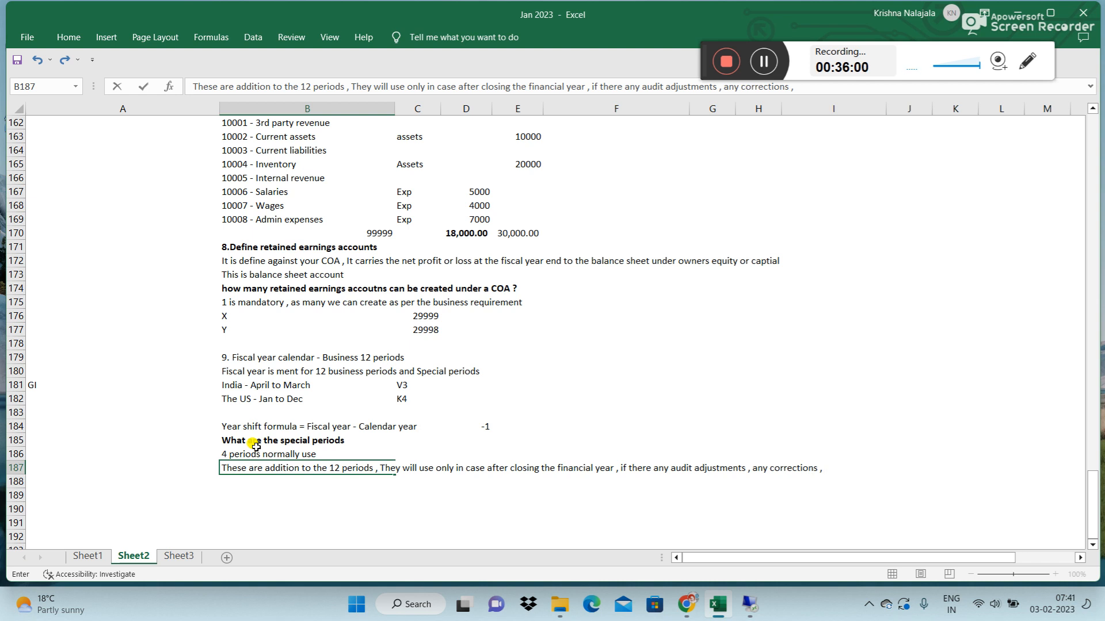
text( Tax adjustment )
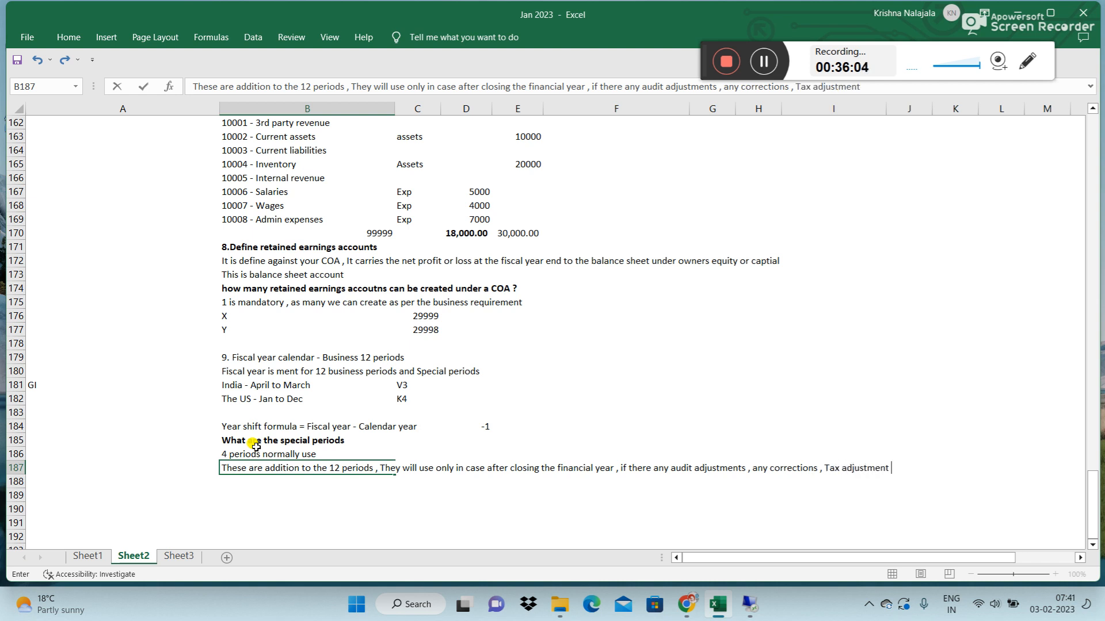
text(, Other)
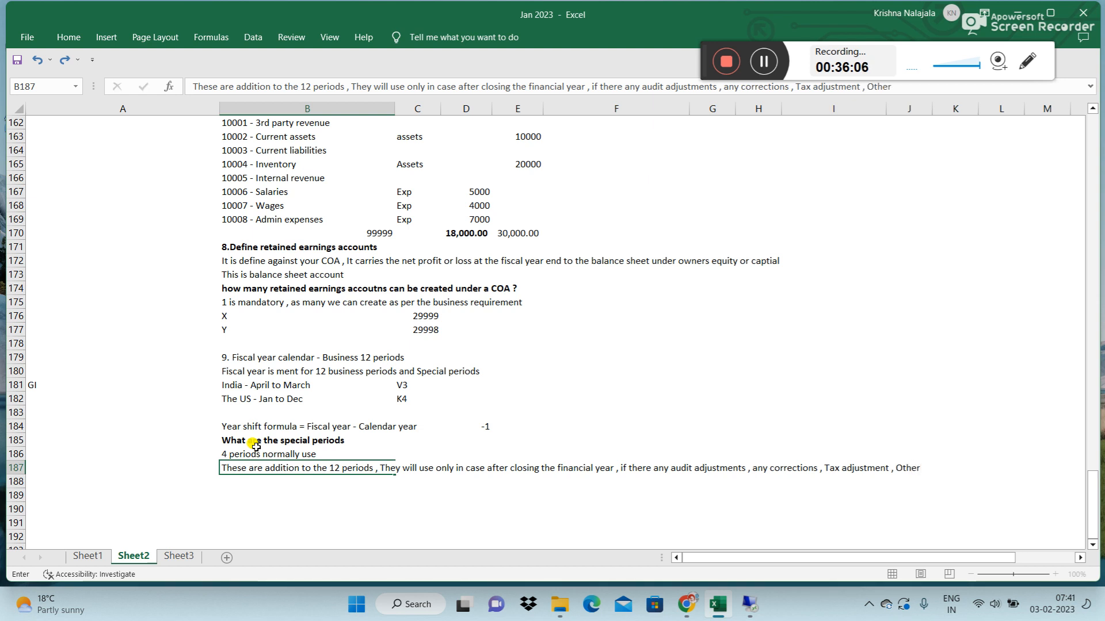
key(Return)
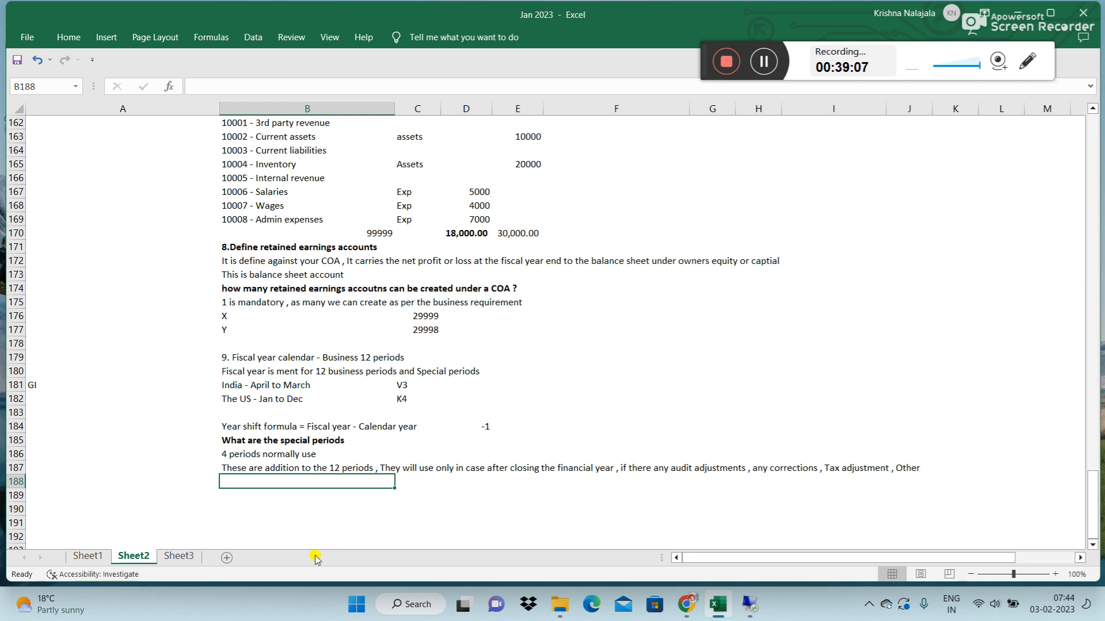
- Enter "13- Audit adjustments" in B188 as the first special period
text(1)
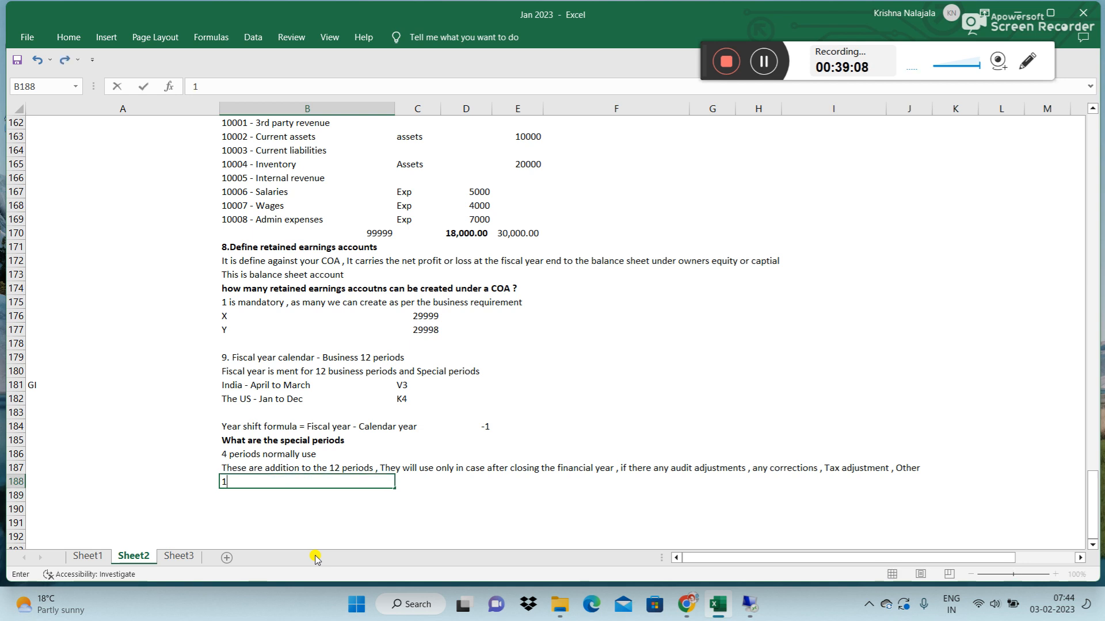
text(3- Audit)
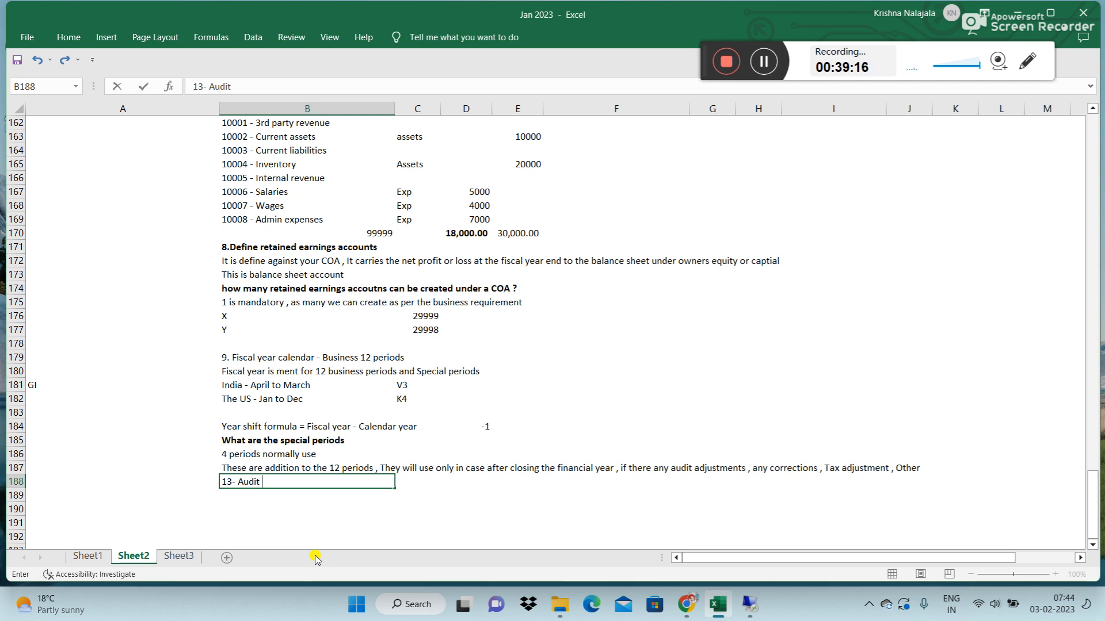
text(adjustment)
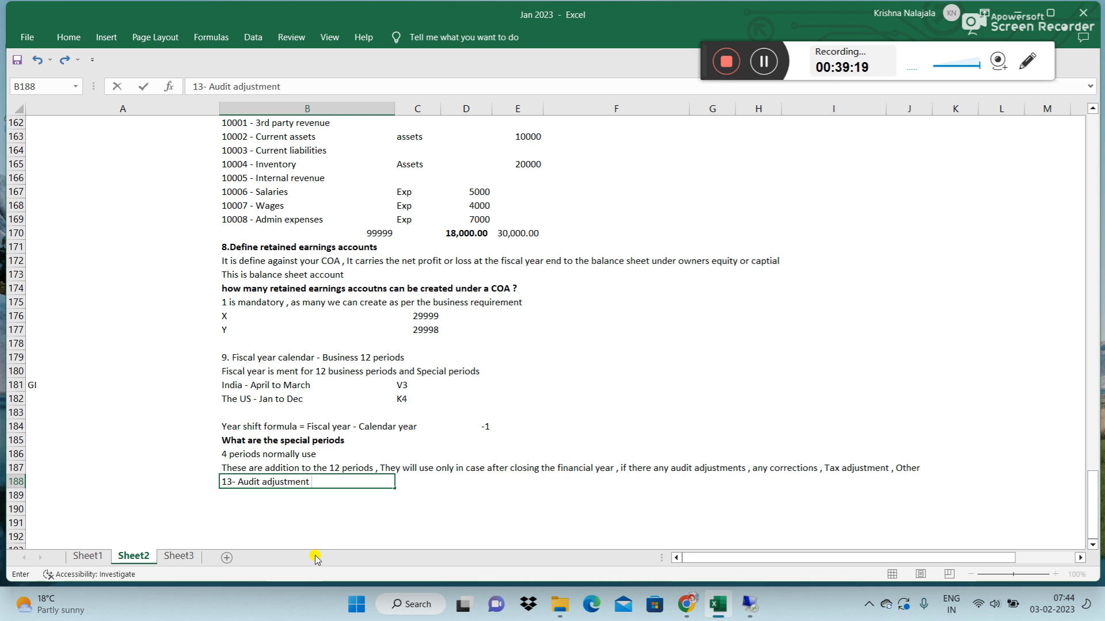
key(BackSpace)
text(s)
key(Return)
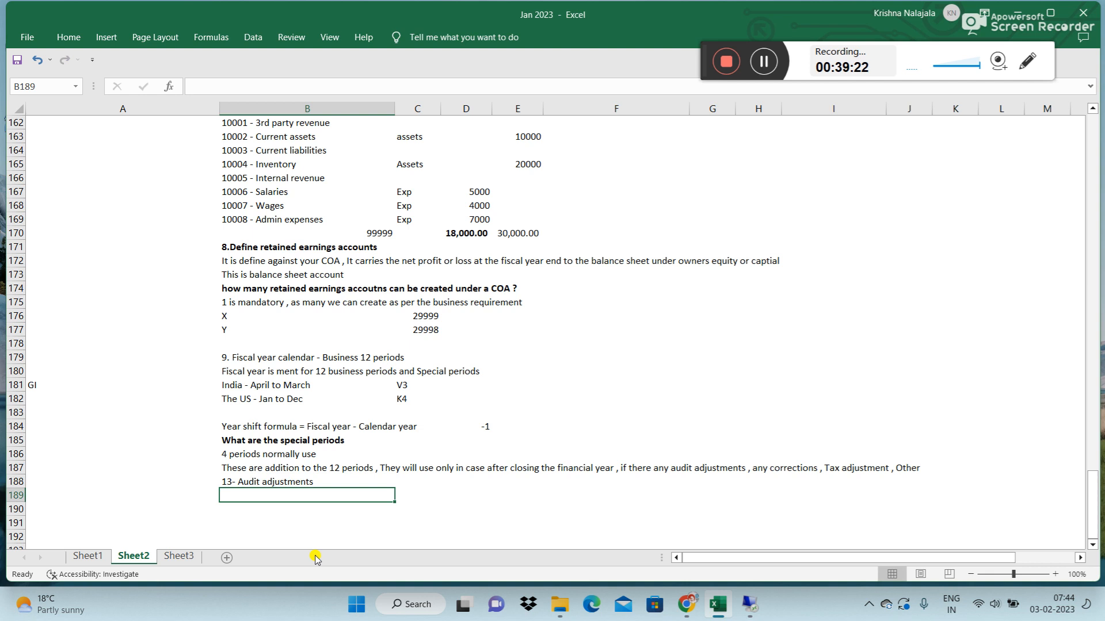
- Enter "14- Manual corrections or Missing entries" in B189 as the second special period
text(14)
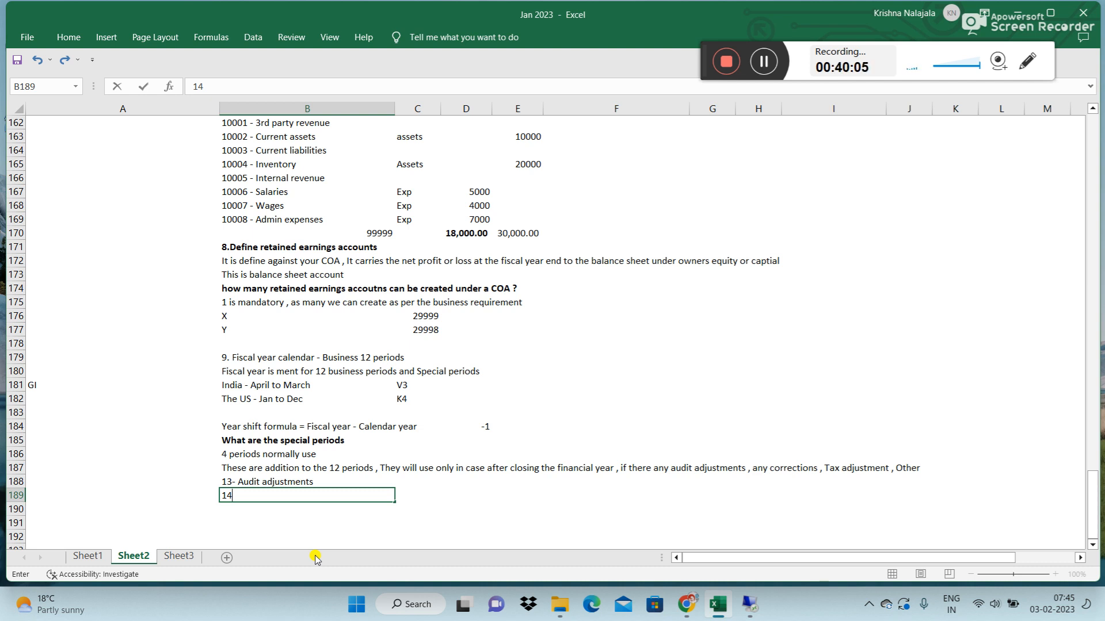
text(- Manual co)
text(rre)
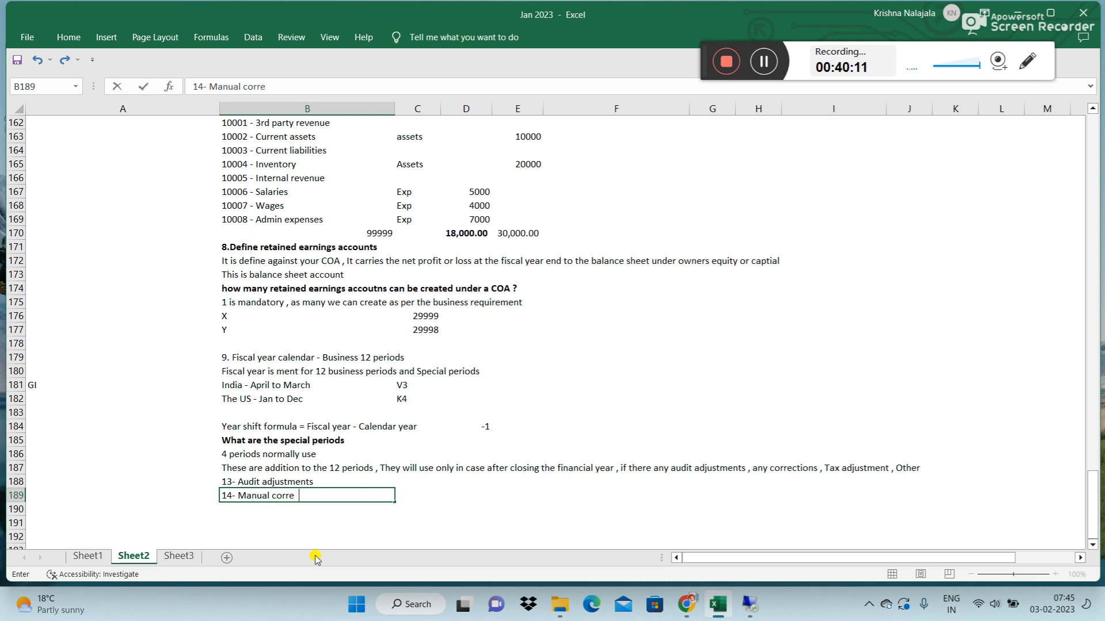
text(ctions or Missing entries)
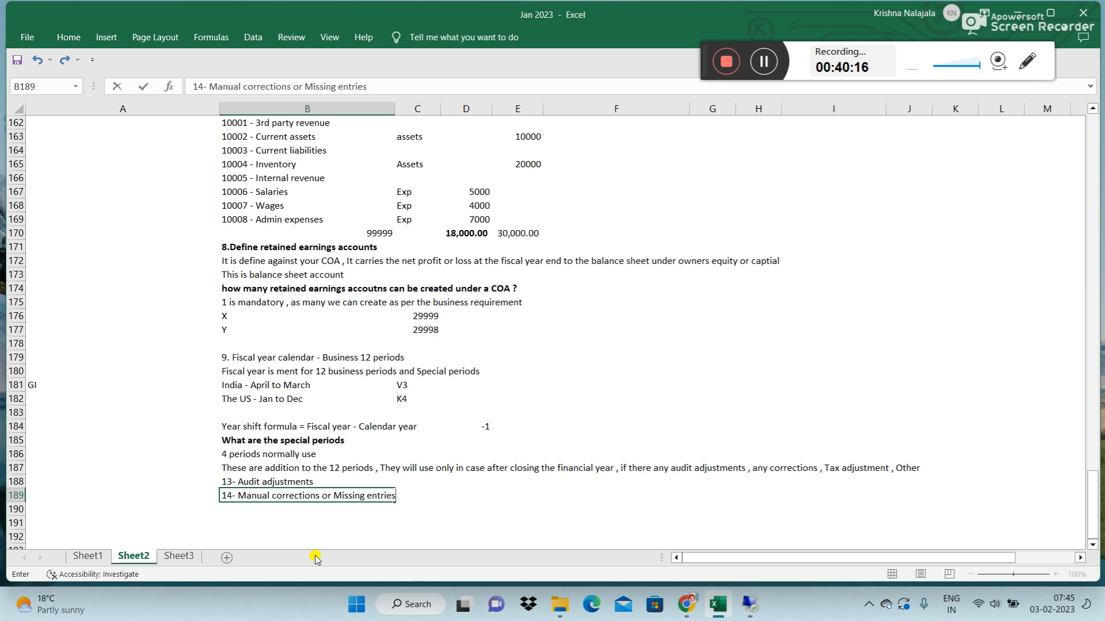
key(Return)
- List the remaining special periods, entering "15- Tax adjustments" in B190 and "16-Others" in B191
text(1)
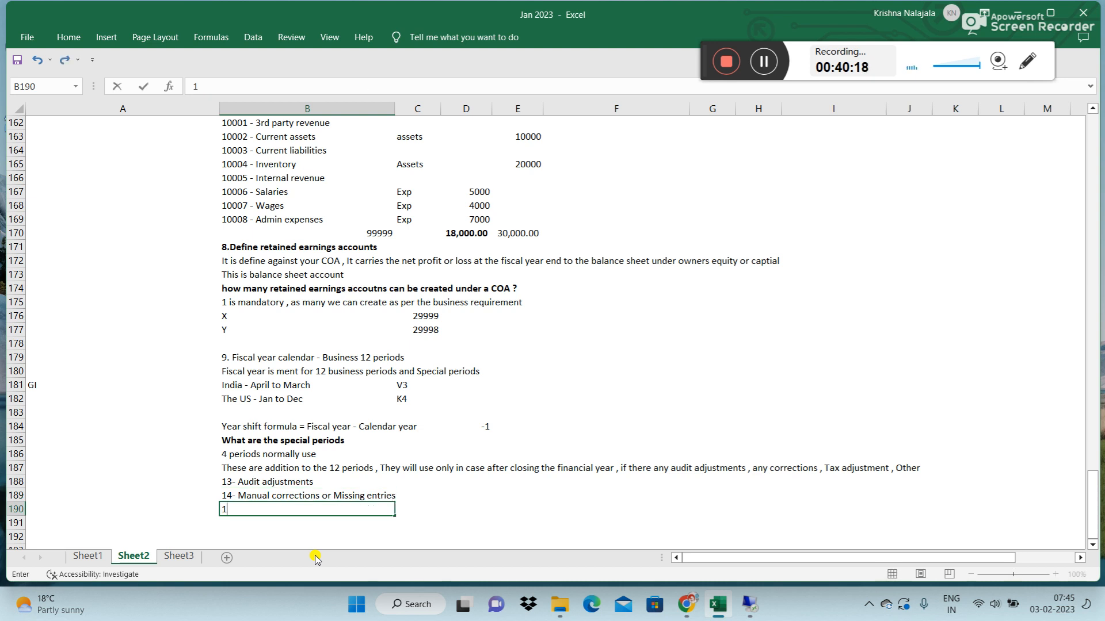
text(5- Tax adjus)
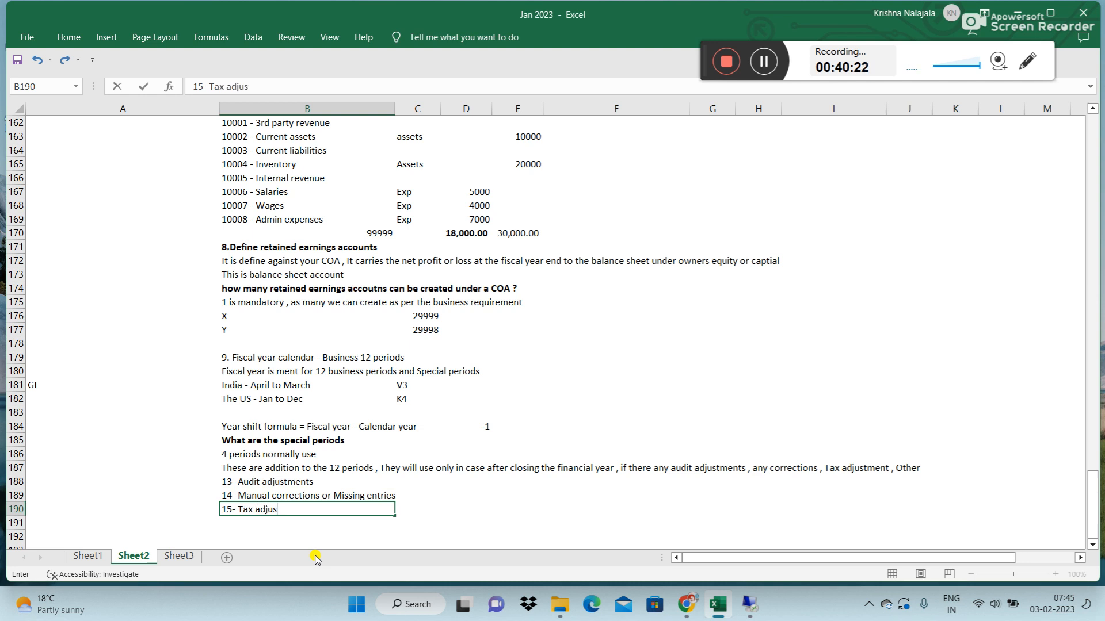
text(tment s)
key(Return)
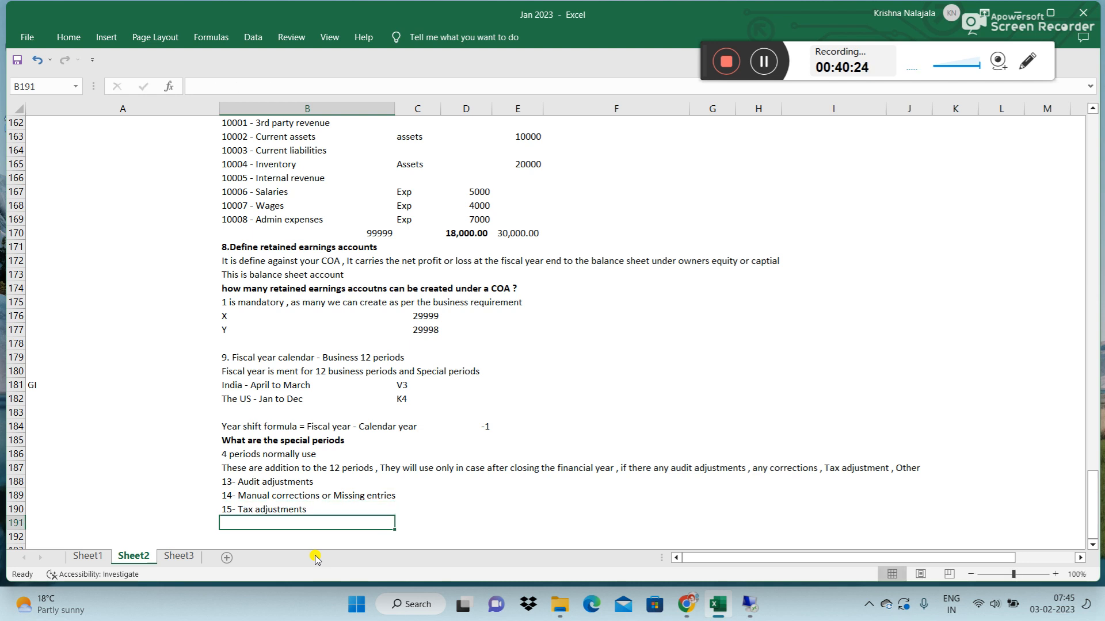
text(16-Others)
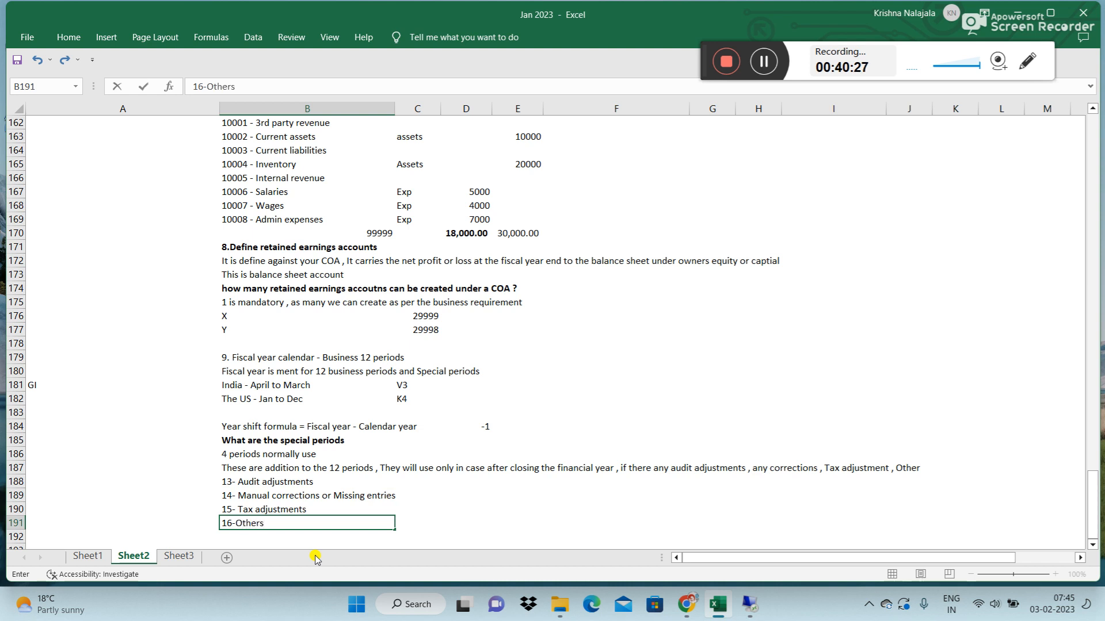
key(Return)
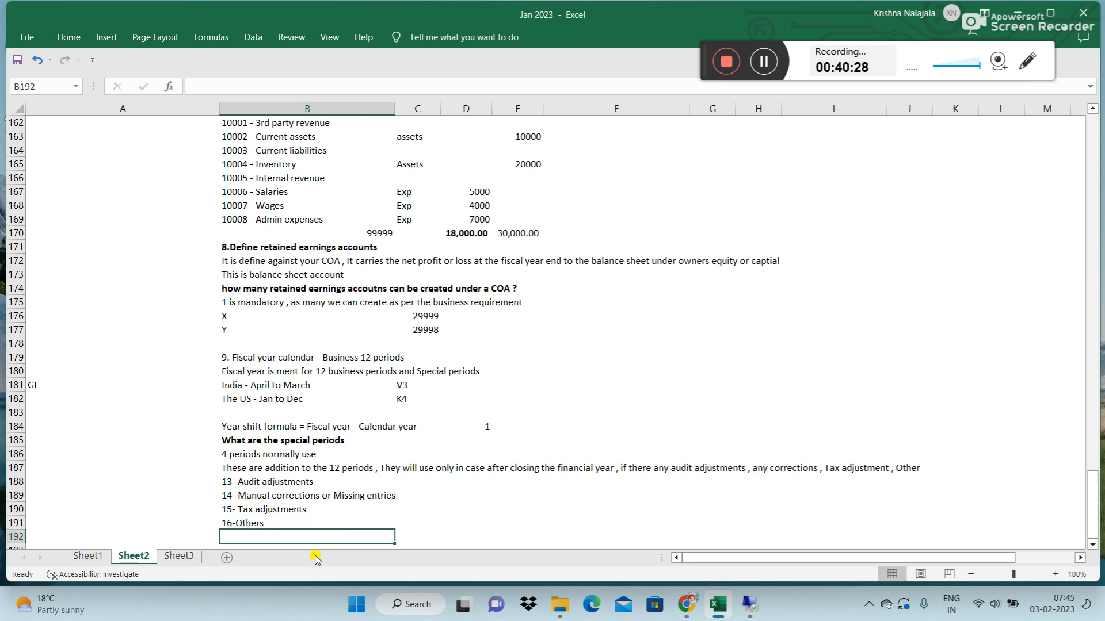
click(180, 481)
click(279, 486)
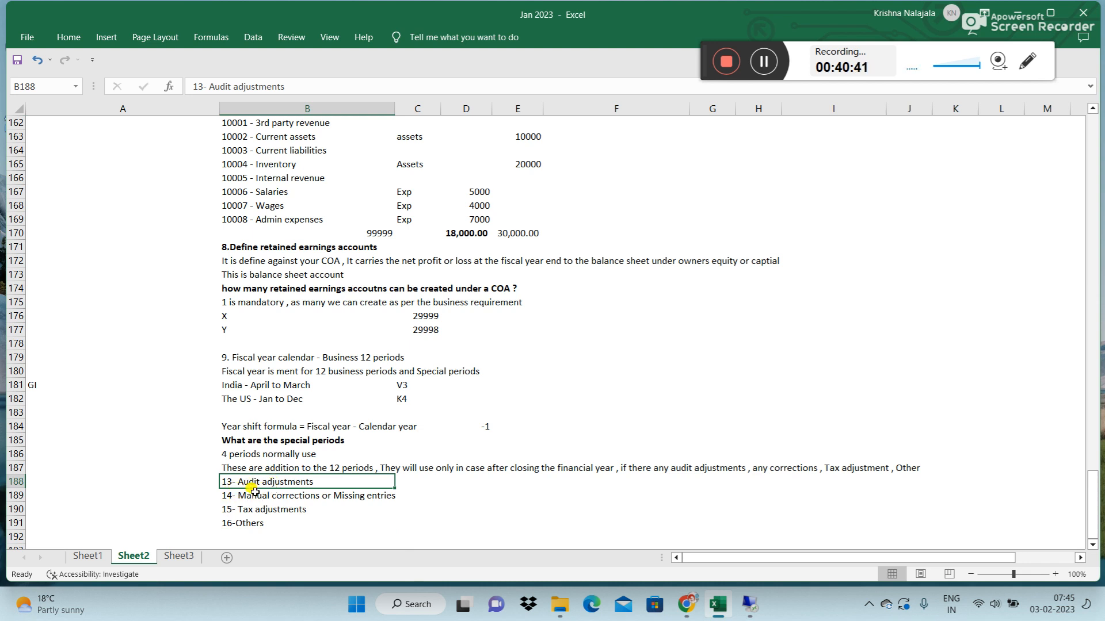
click(235, 497)
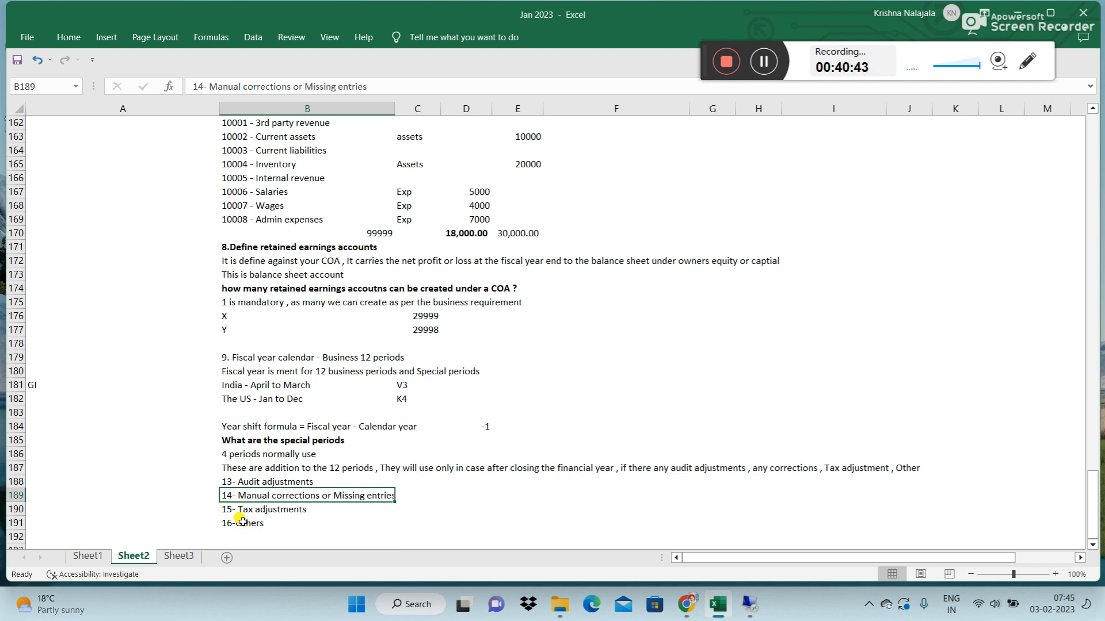
click(227, 509)
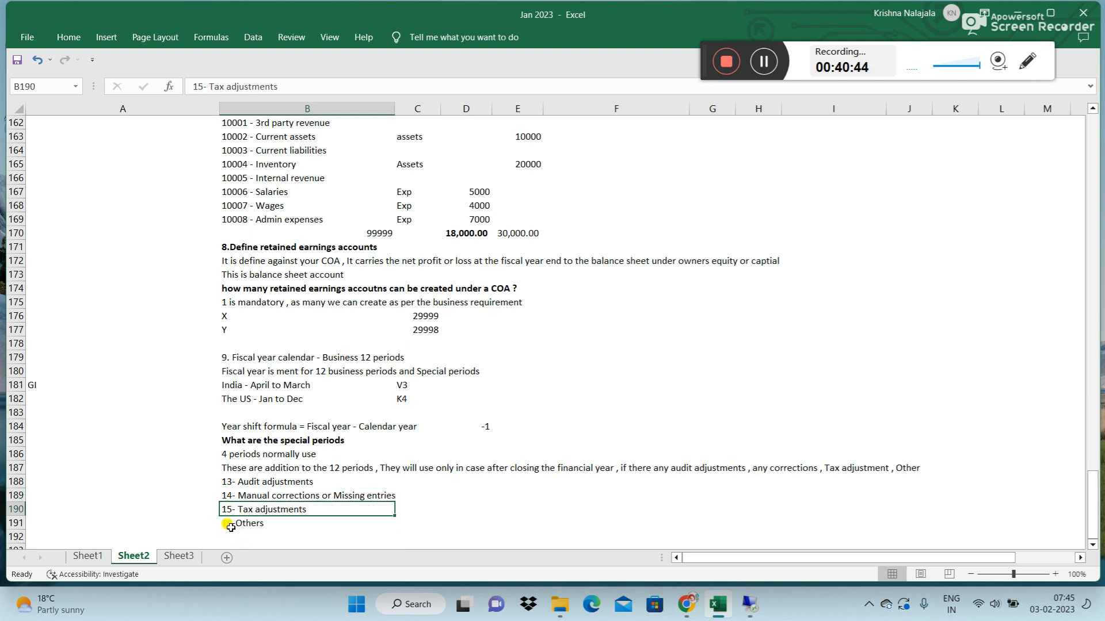
click(230, 525)
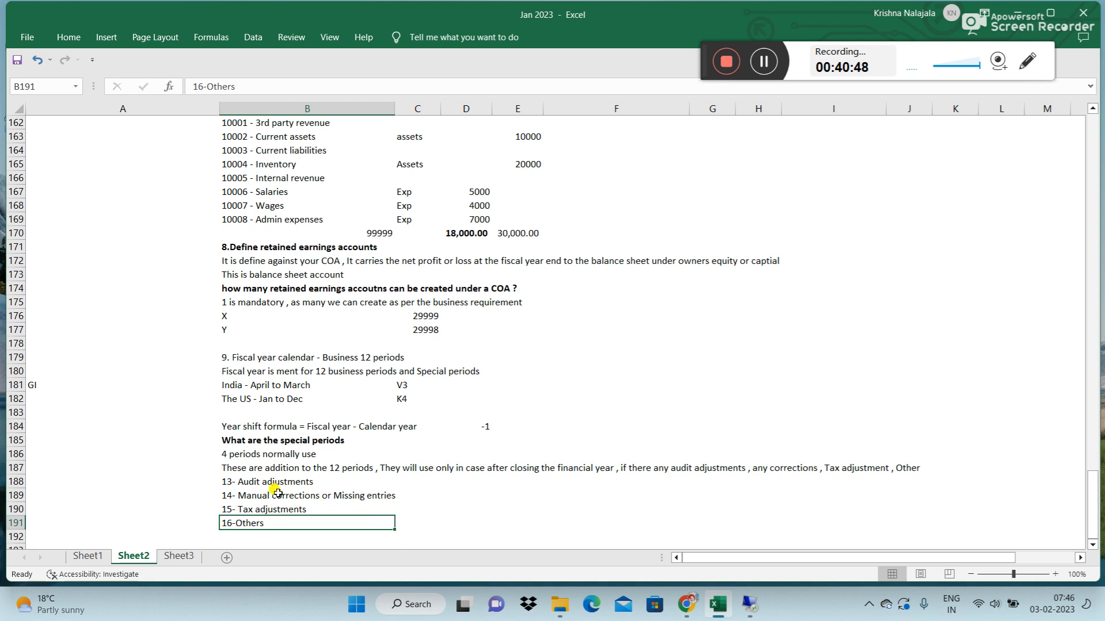
- Enter "12 period" in D188 and fill it down to D191 beside the four special periods
click(467, 486)
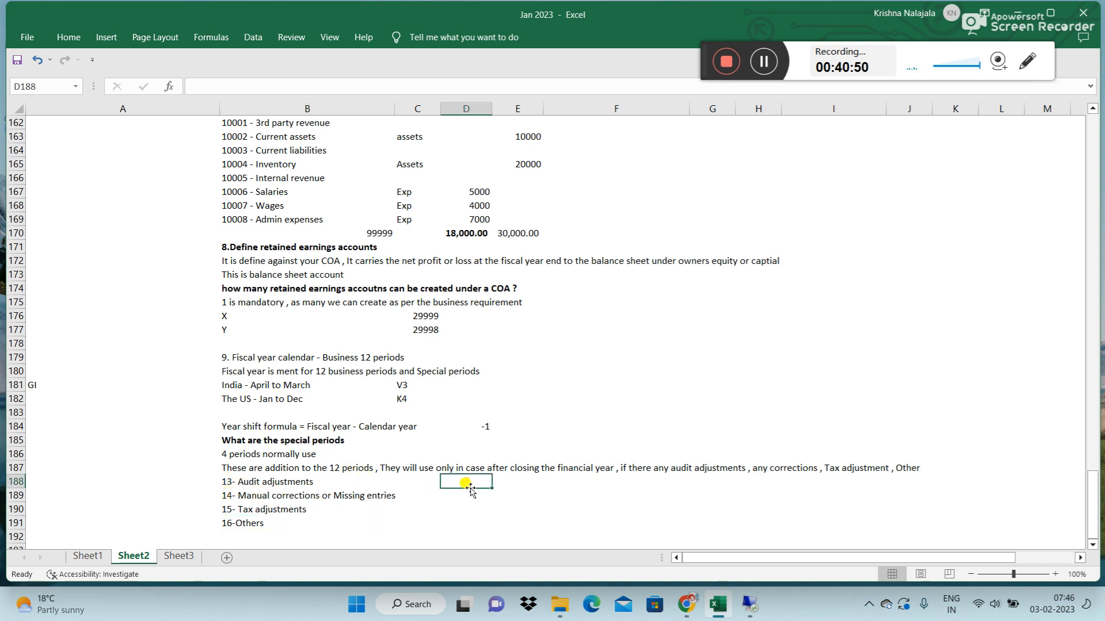
text(12 )
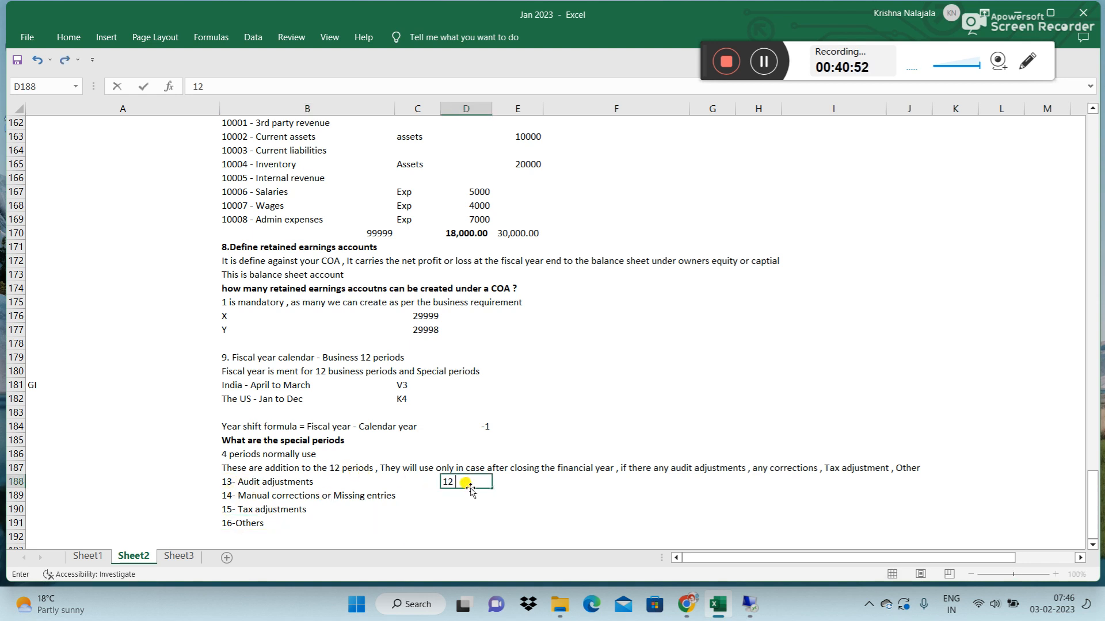
text(period)
key(Return)
key(Up)
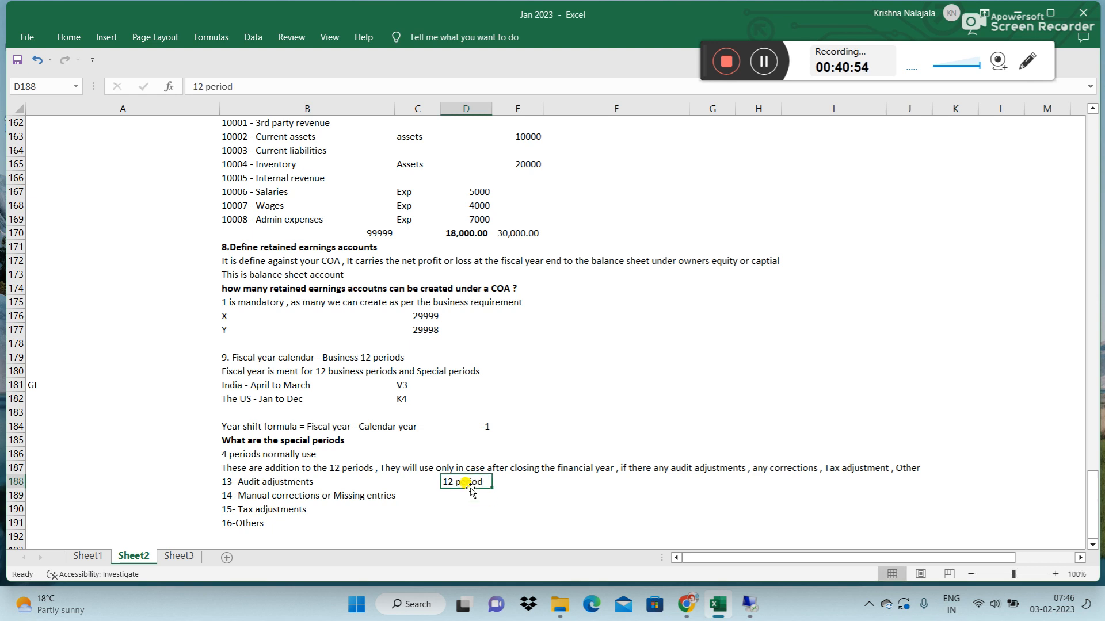
key(shift+Down)
key(shift+Down)
key(shift+Down)
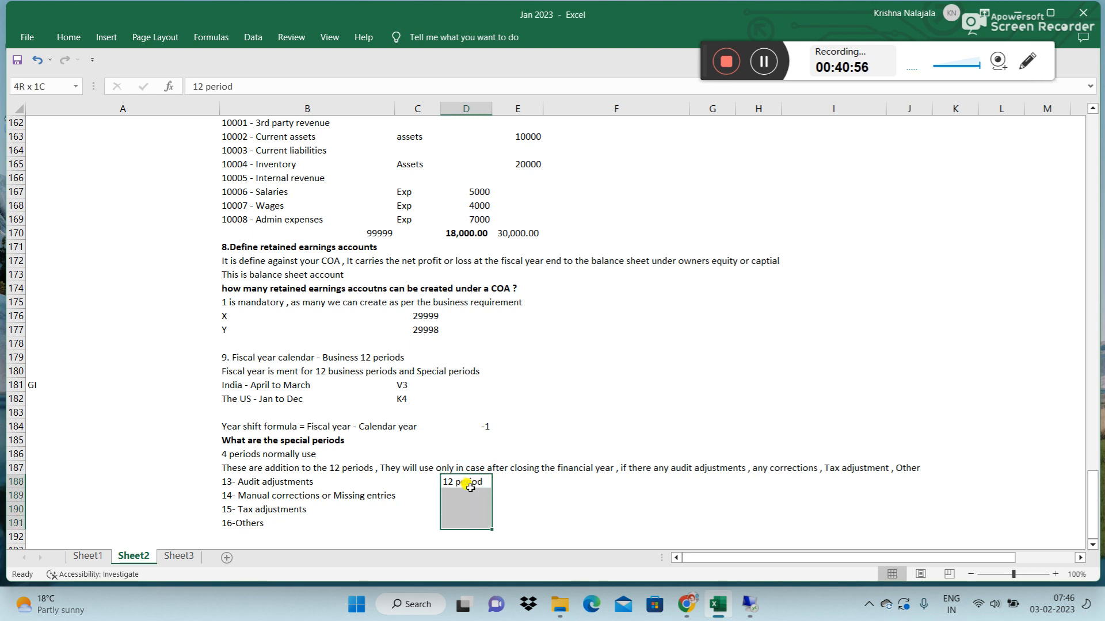
key(ctrl+d)
key(Down)
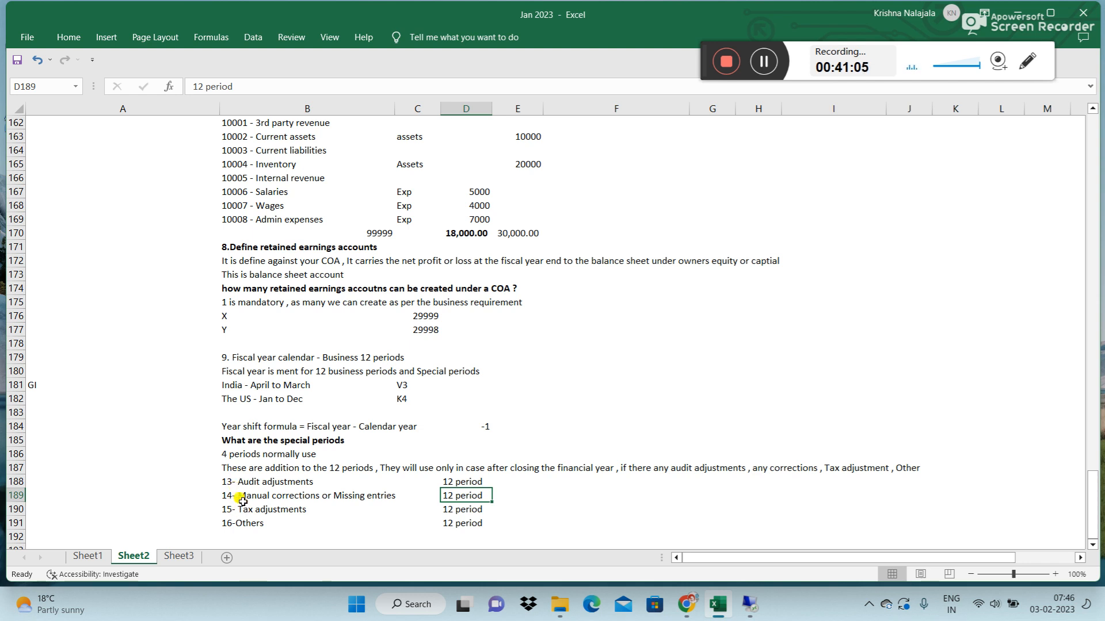
click(472, 481)
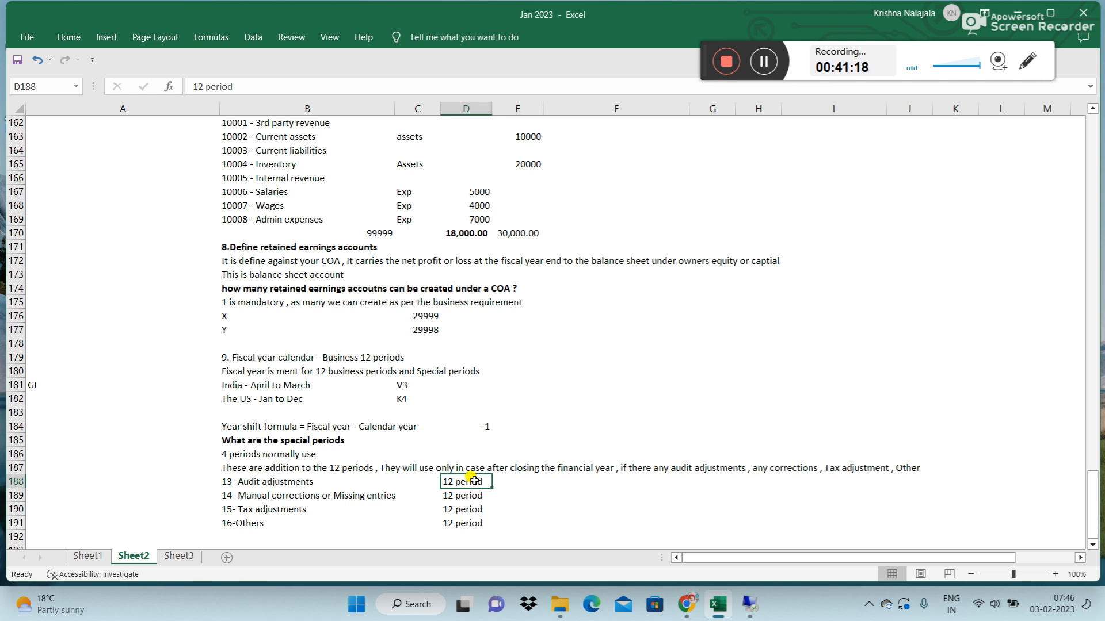
key(Down)
key(Down)
key(Down)
key(Down)
key(Down)
key(Down)
key(Down)
key(Down)
key(Down)
key(Down)
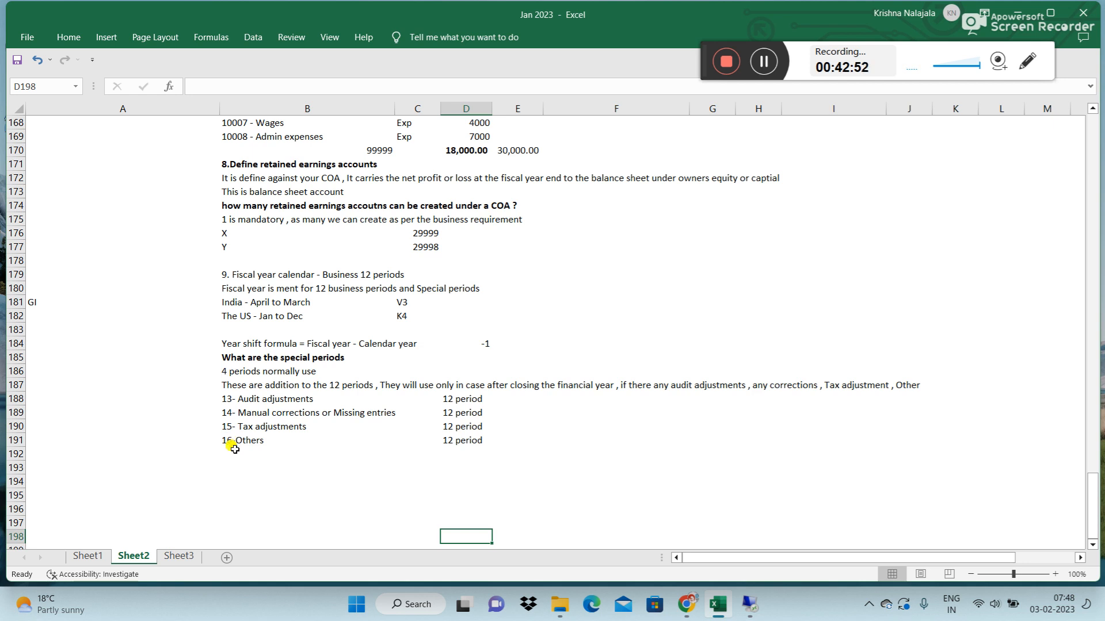
click(228, 466)
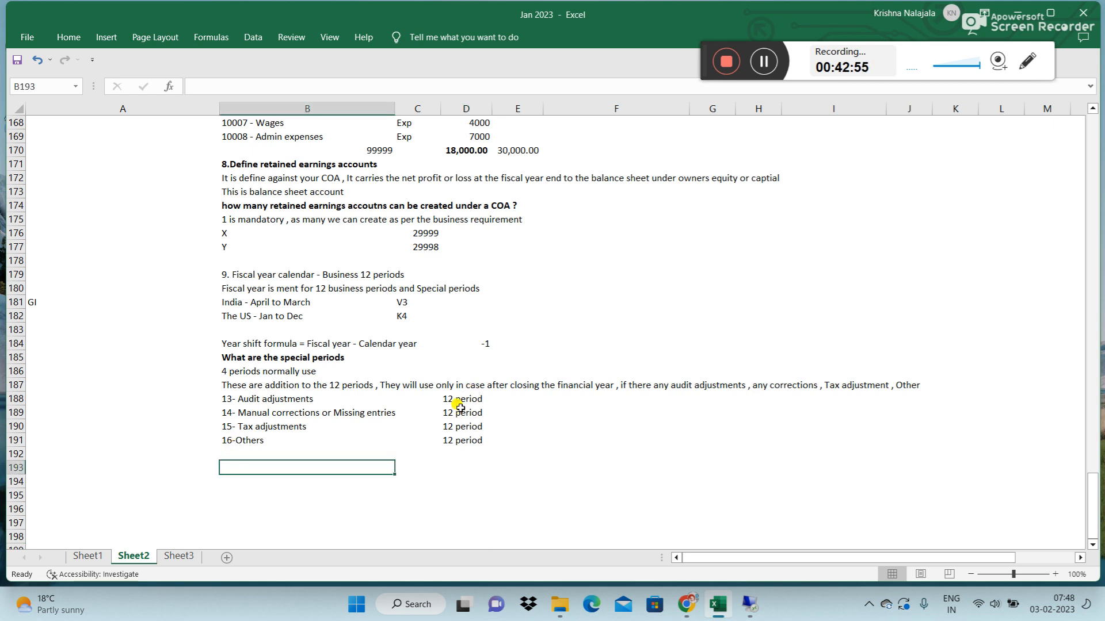
- Start a note in E188 reading "Note : While recording transactions in special periods business has to"
click(517, 399)
text(No)
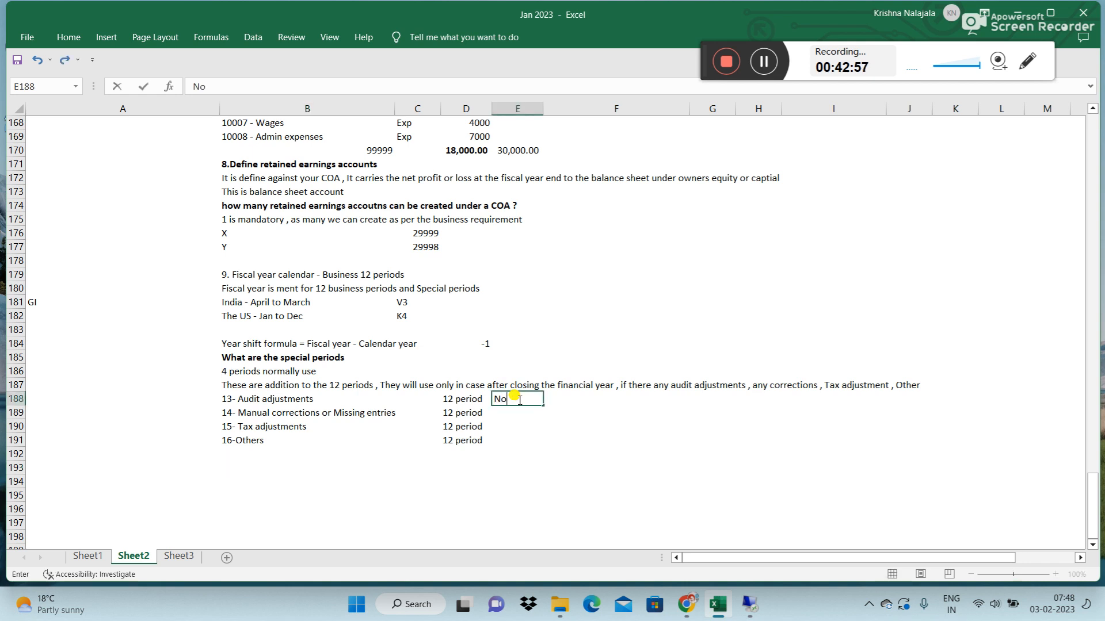
text(te : While recordin)
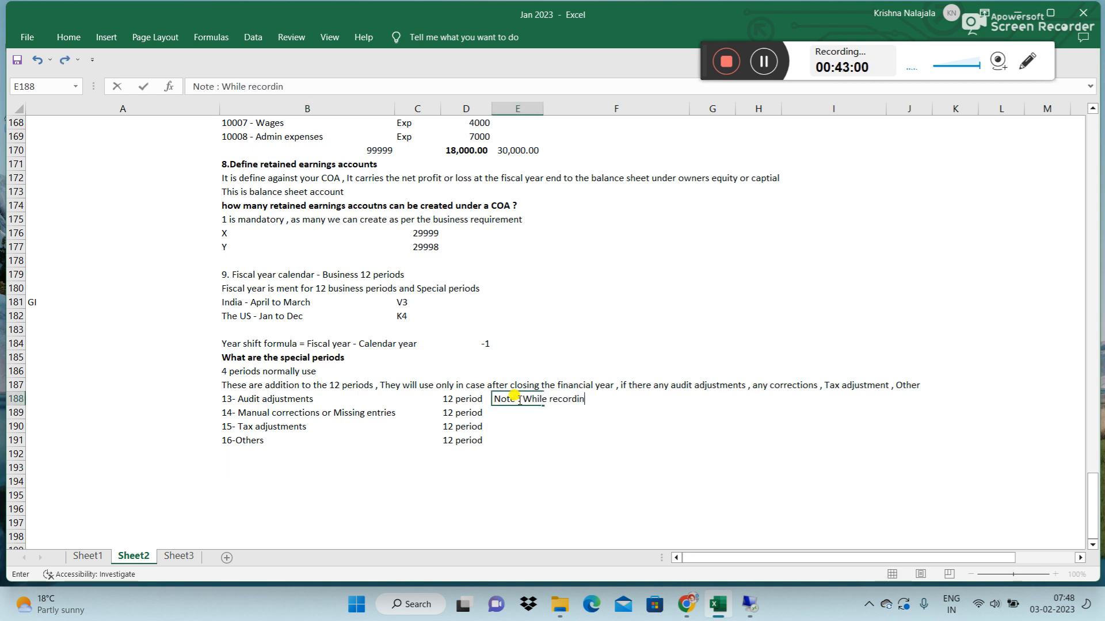
text(g tra)
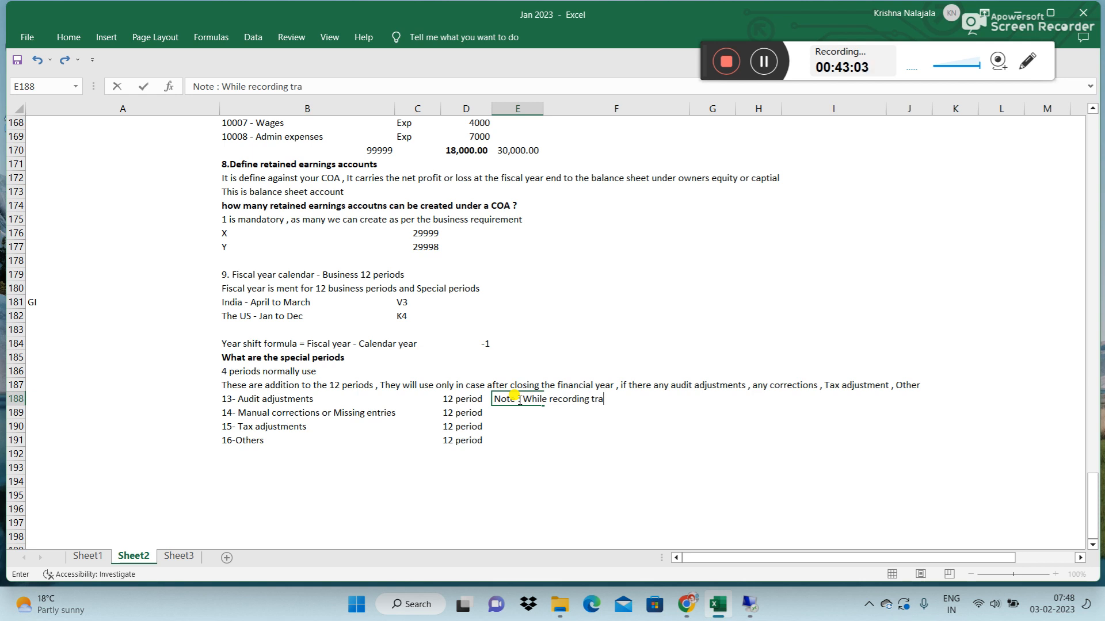
text(nsactions in special periods )
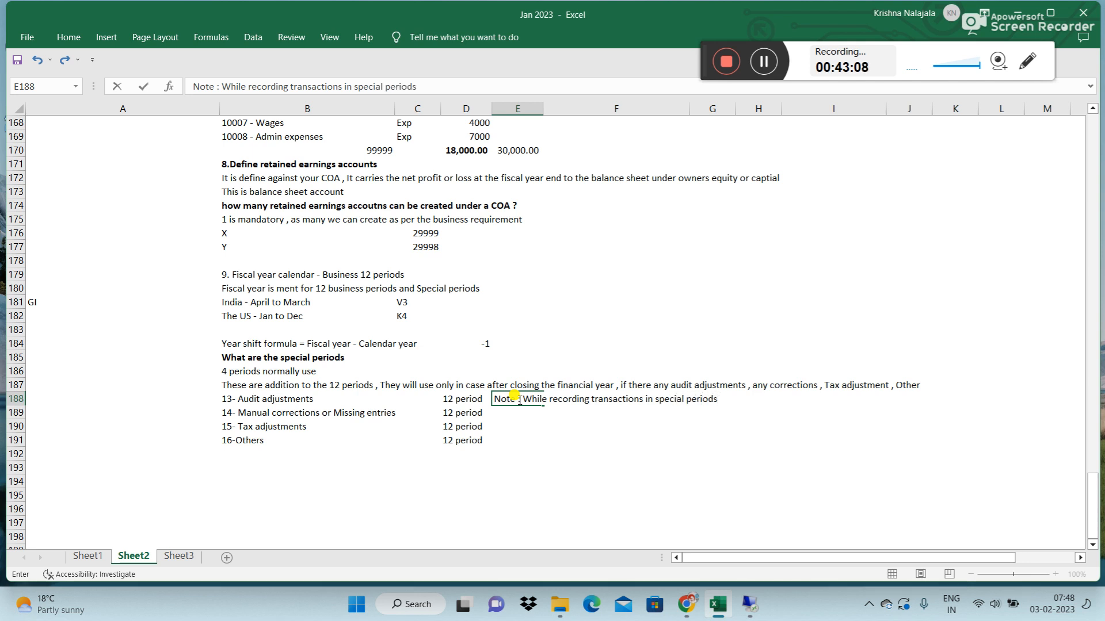
text(business has to )
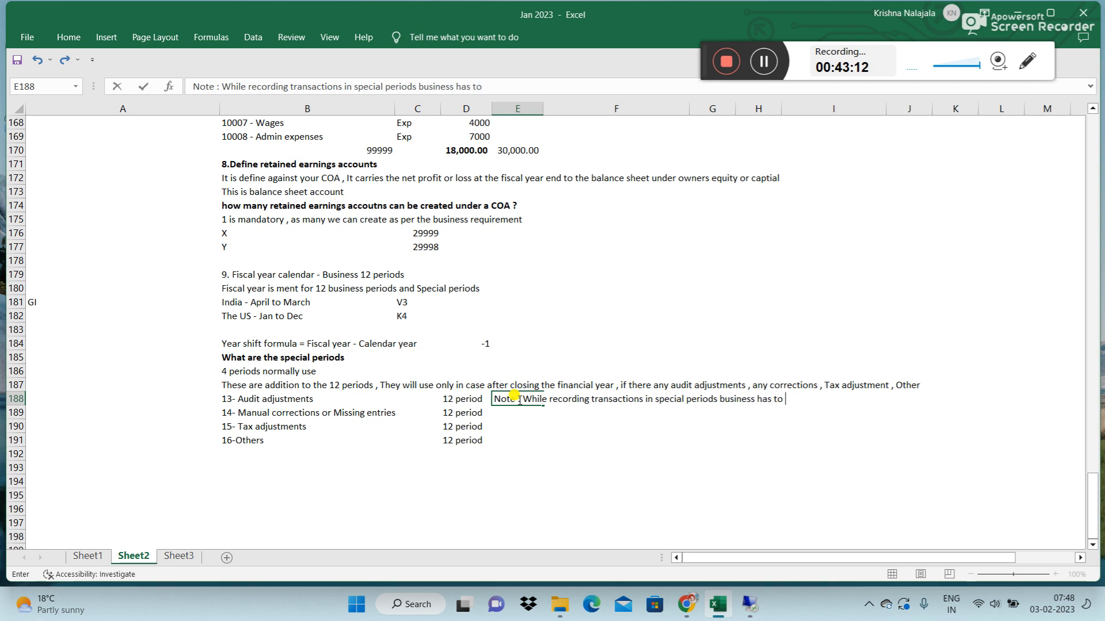
- Complete the E188 note with "give the posting and document date as last date of the closed FY."
text(give the posting and o)
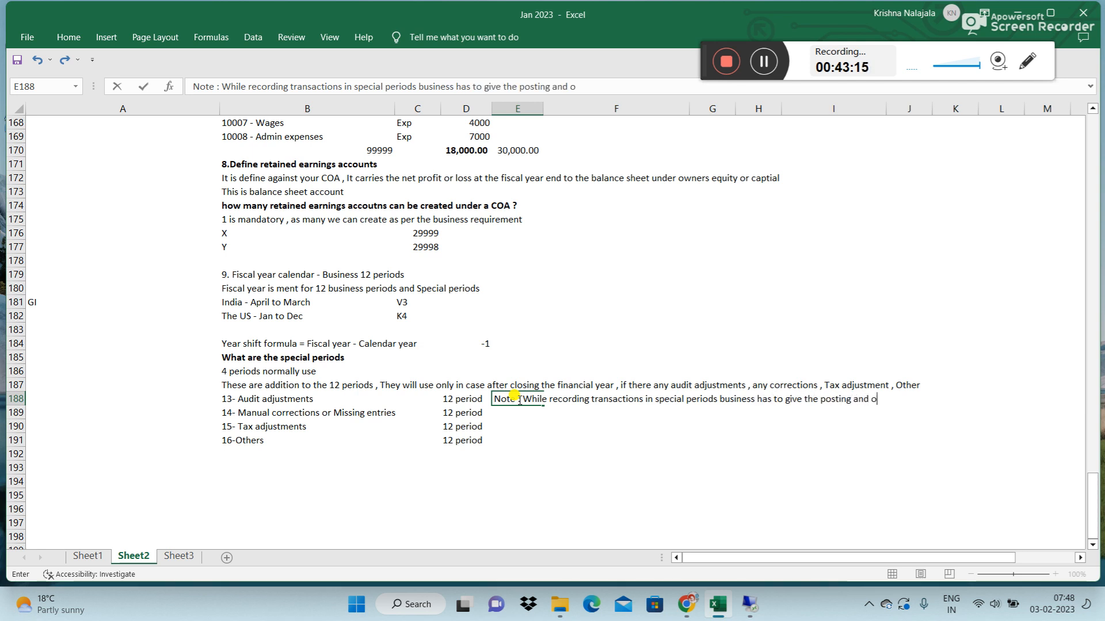
key(BackSpace)
text(document date as )
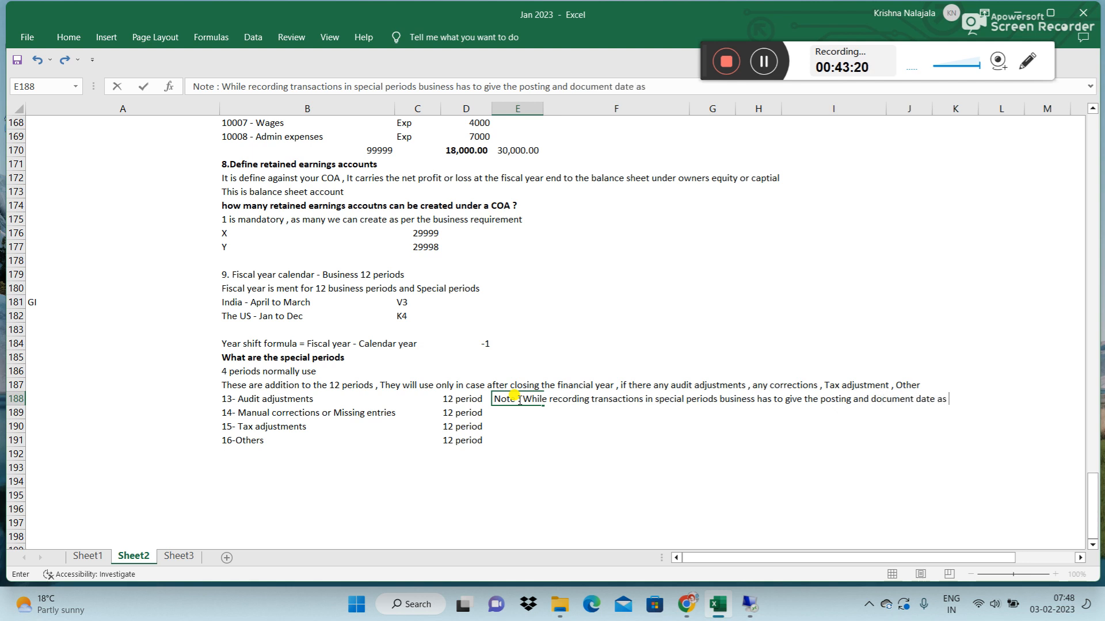
text(last date of teh)
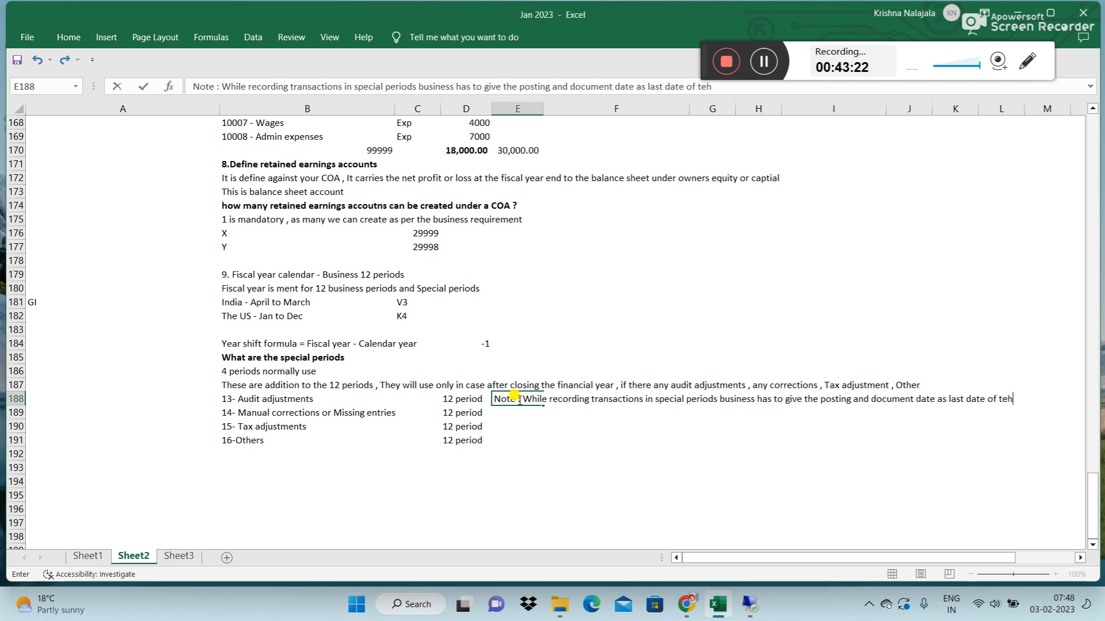
key(BackSpace)
key(BackSpace)
text(he clsoed)
key(BackSpace)
key(BackSpace)
key(BackSpace)
key(BackSpace)
key(BackSpace)
key(BackSpace)
text(losed FY)
key(Return)
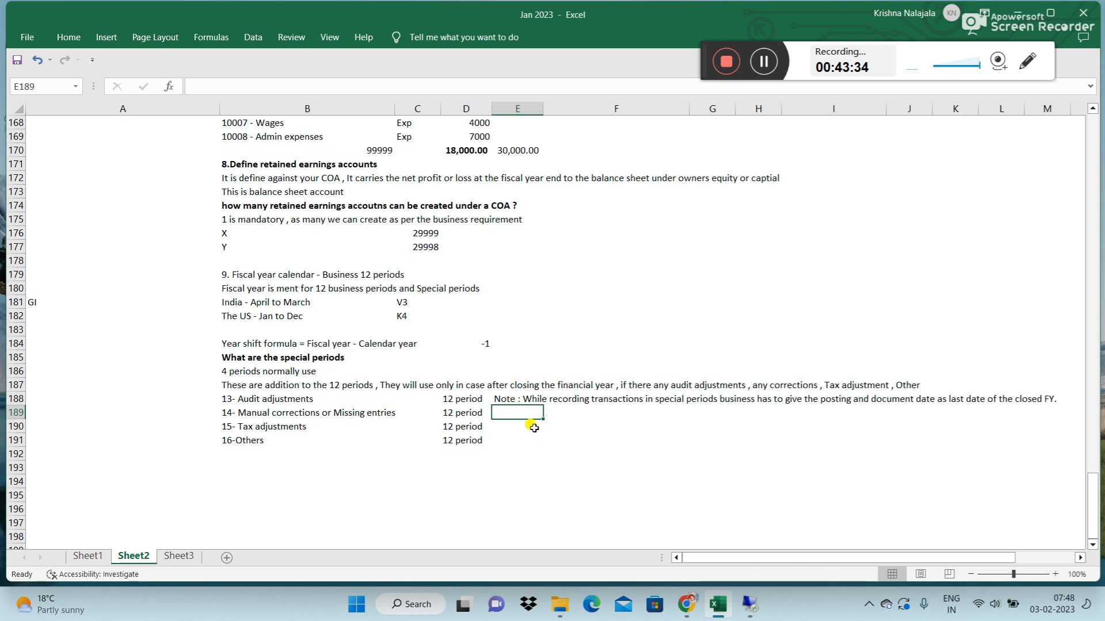
- Enter the date 31-12-2023 in A188 beside the audit adjustments entry
click(235, 402)
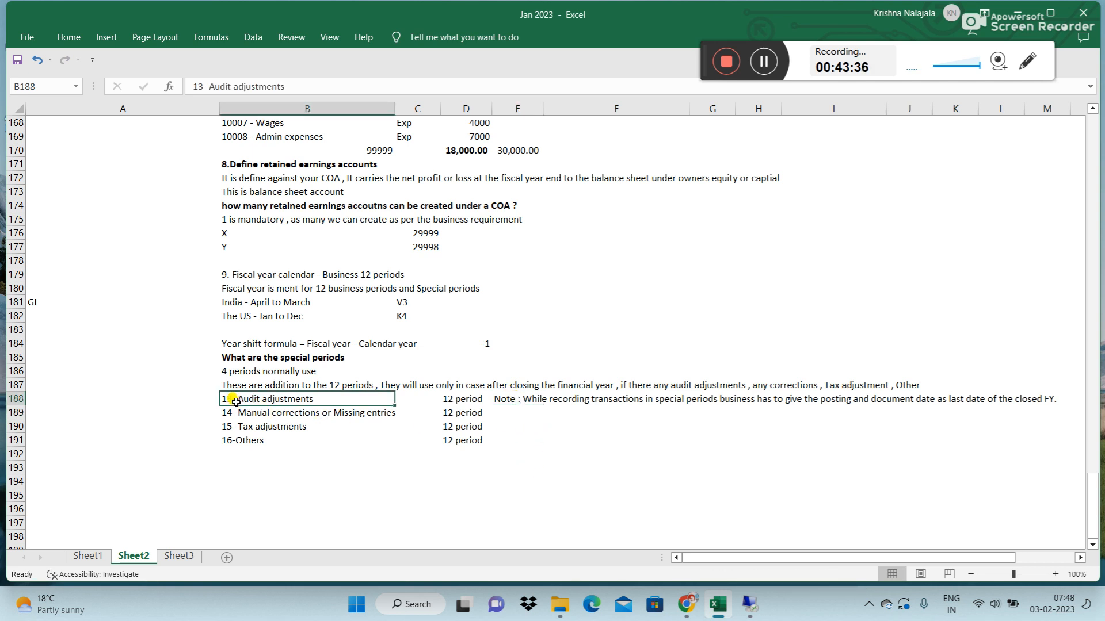
click(150, 400)
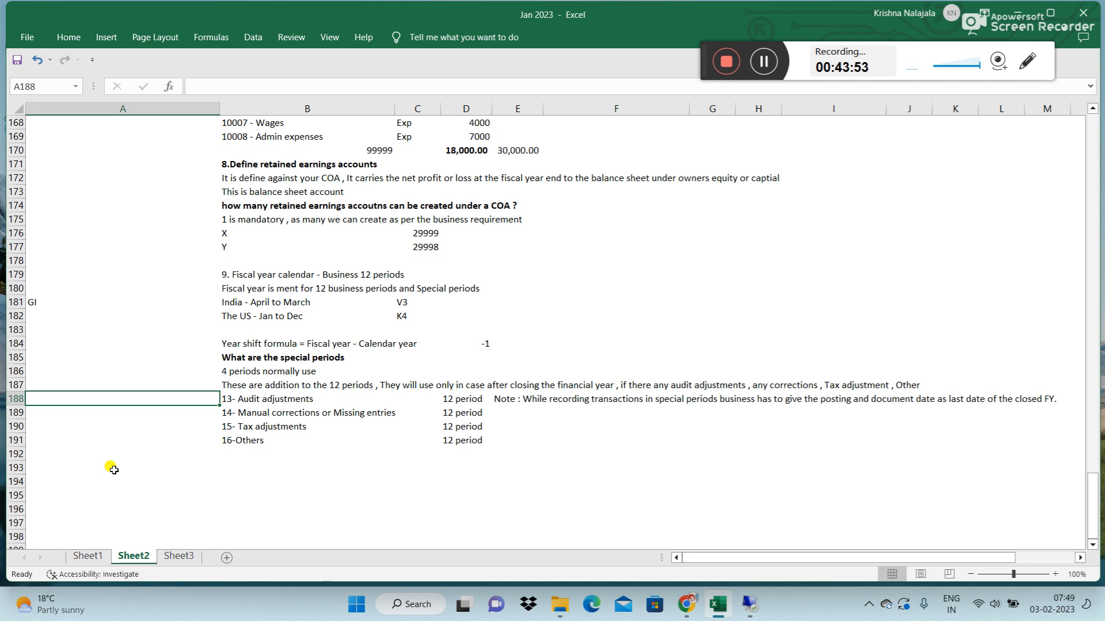
text(31)
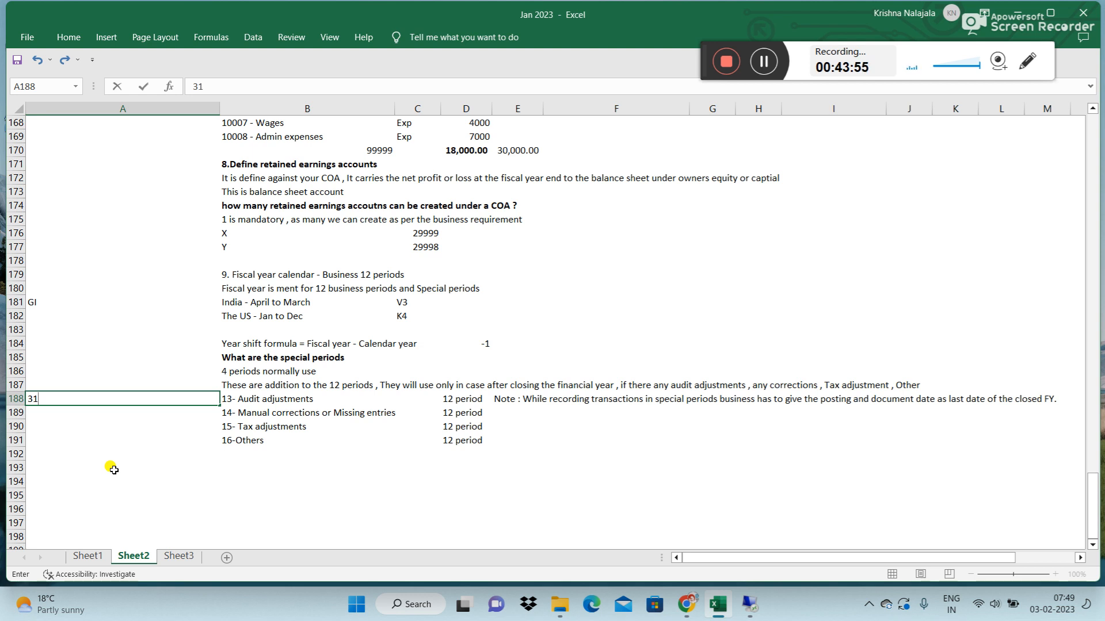
text(-12-2022)
key(BackSpace)
text(3)
key(Return)
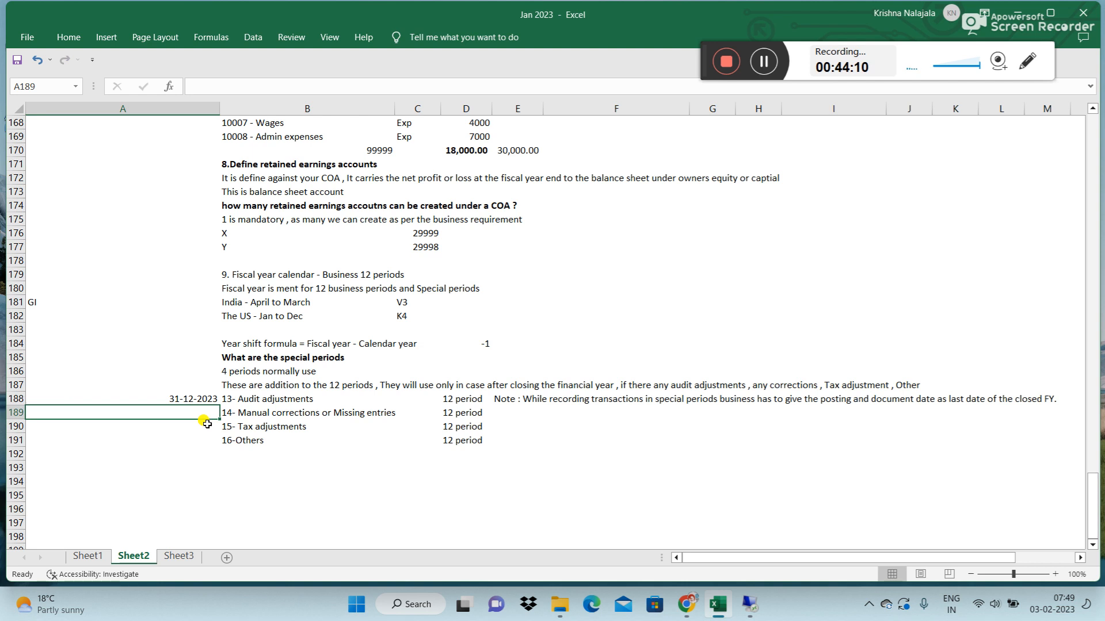
click(188, 400)
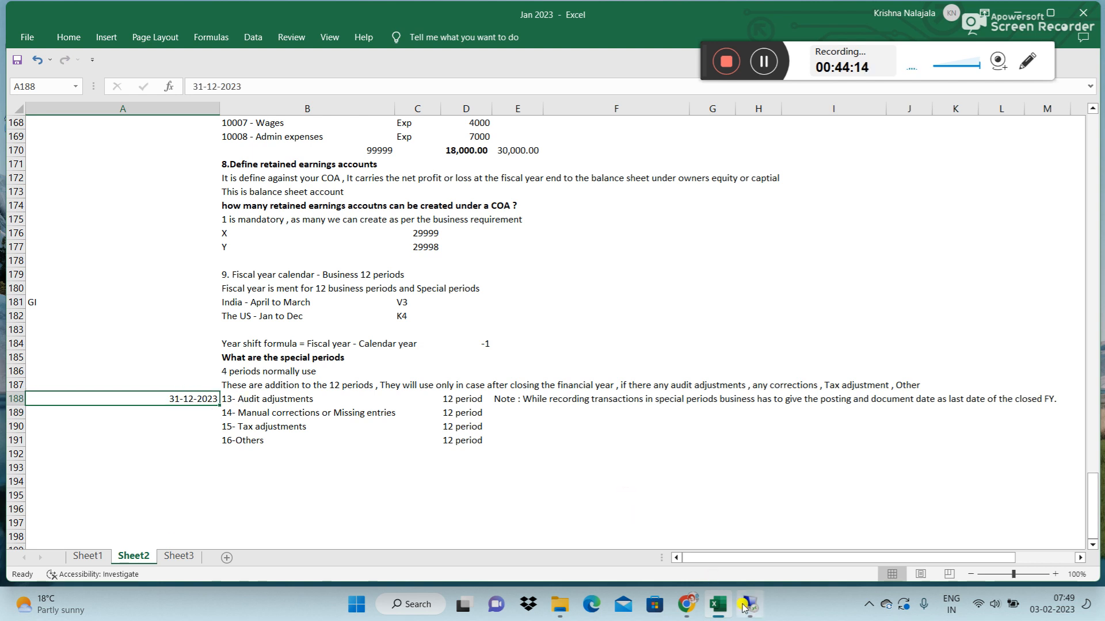
- Switch to SAP, leave the fiscal year variant transaction and open the G/L account posting transaction F-02
click(748, 604)
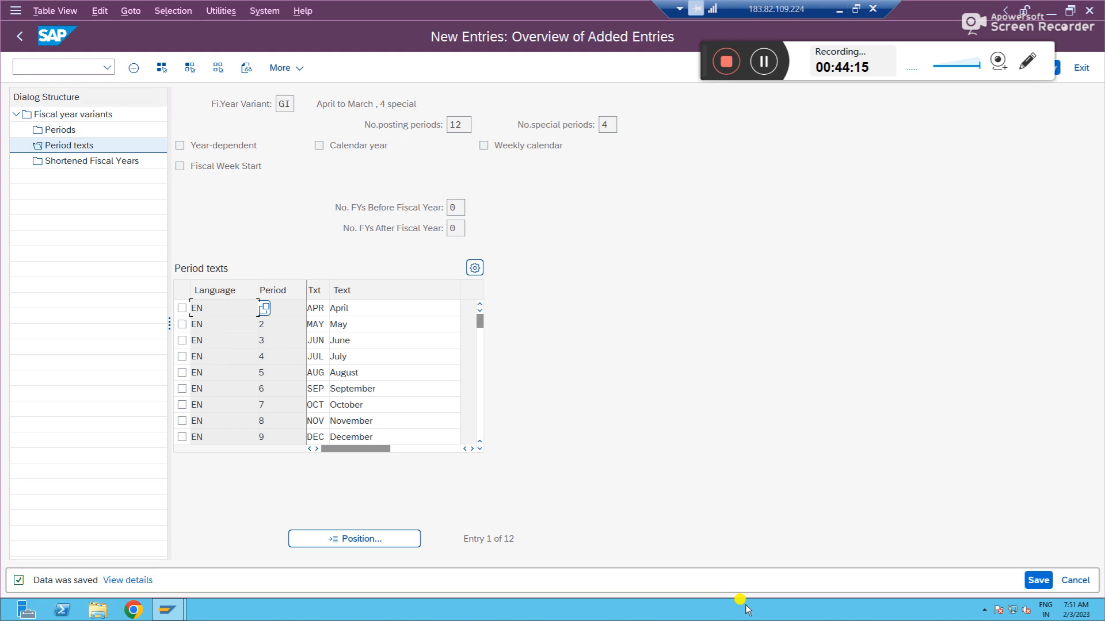
click(72, 68)
text(/n)
key(Return)
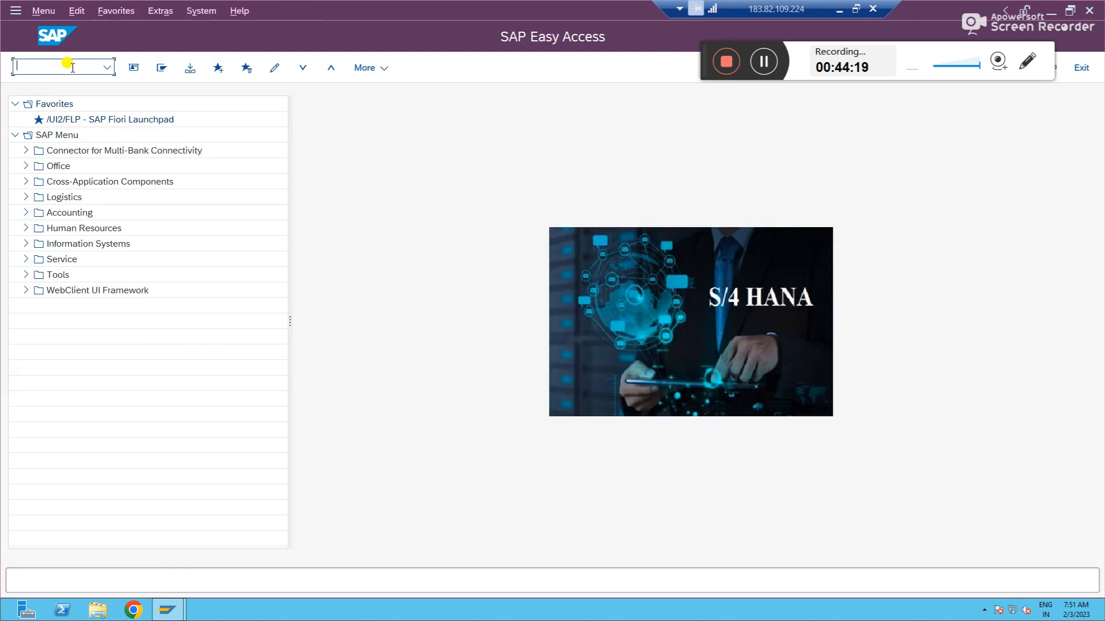
text(F-02)
key(Return)
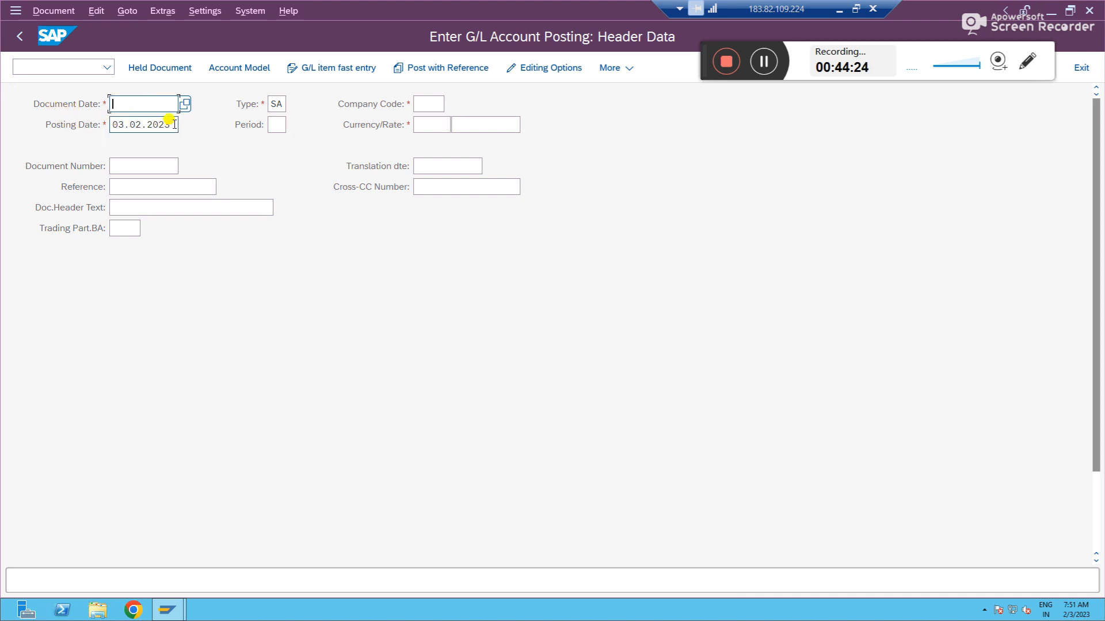
- Fill in the posting header with period 13 and 31032023 as both document date and posting date
drag(170, 124, 65, 128)
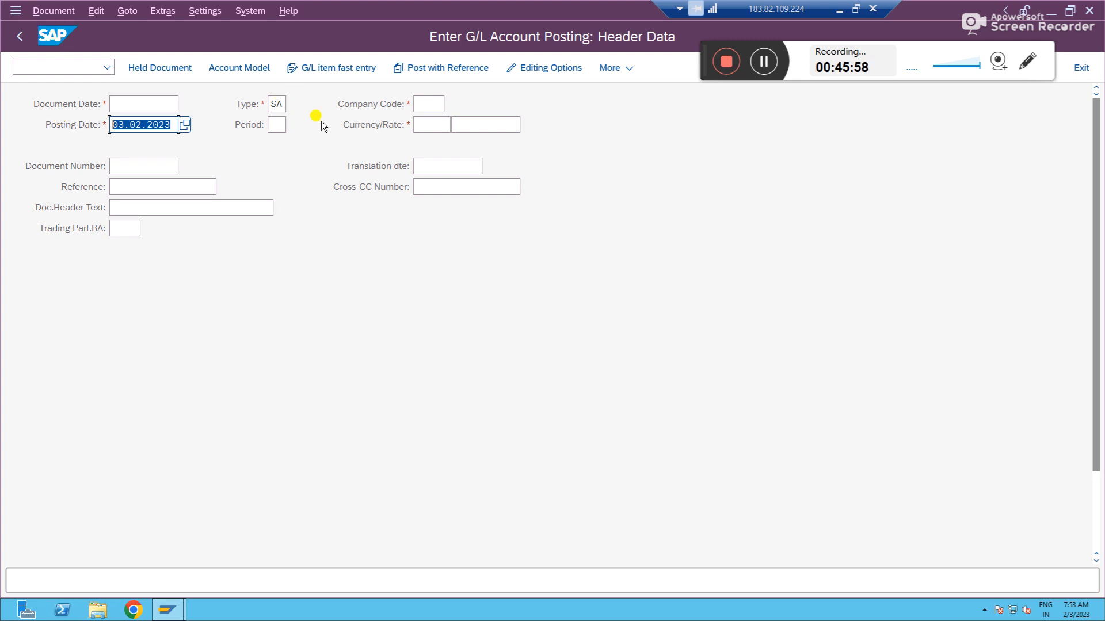
click(275, 125)
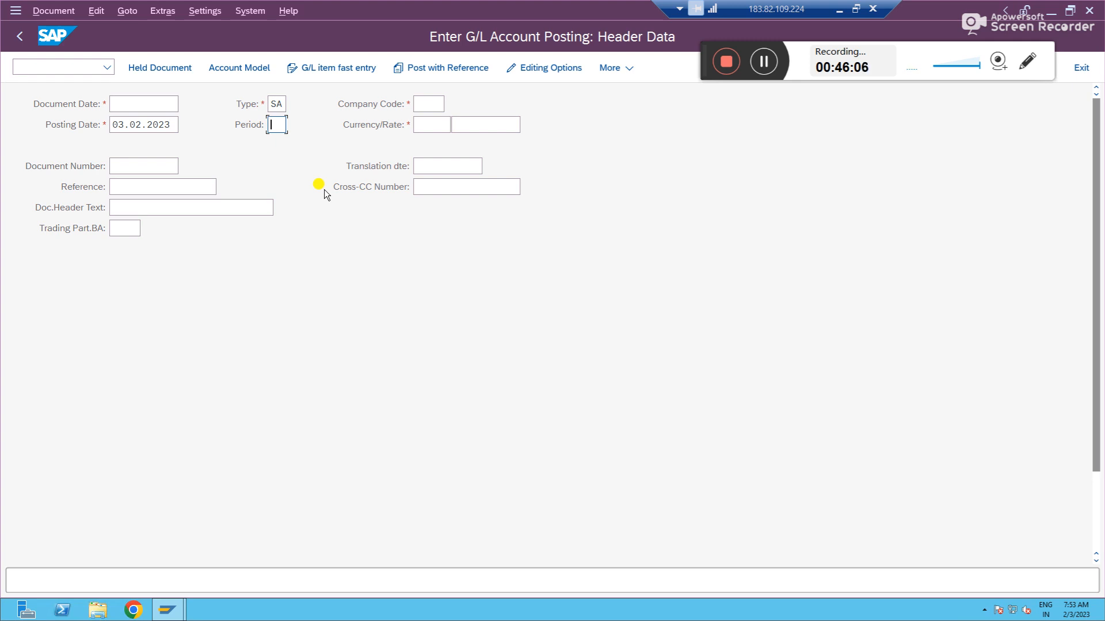
text(13)
click(165, 102)
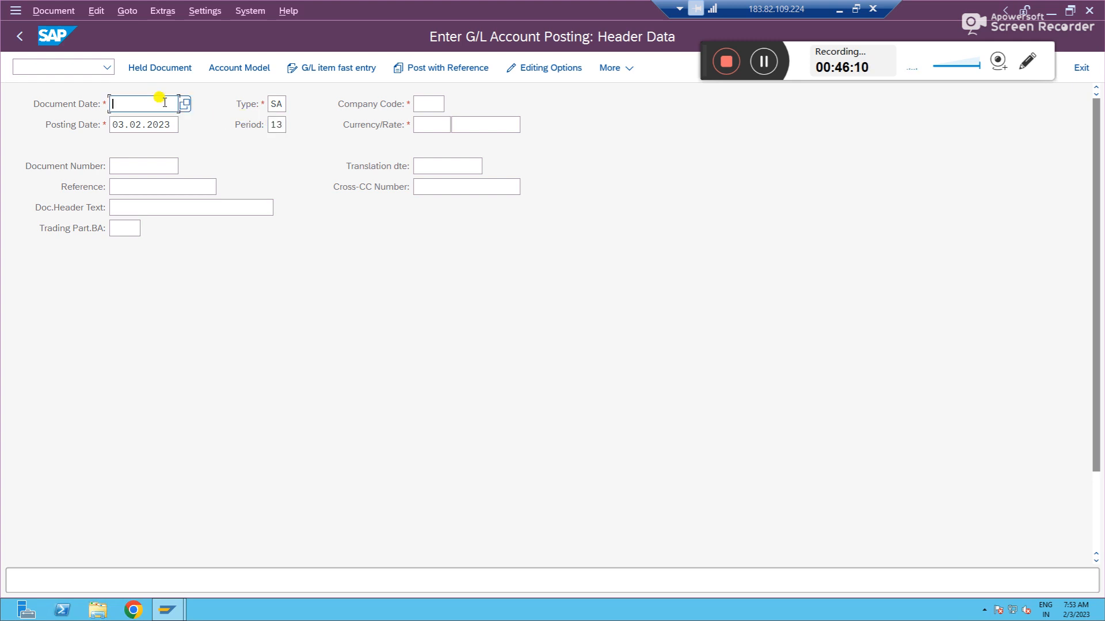
text(31032023)
key(Tab)
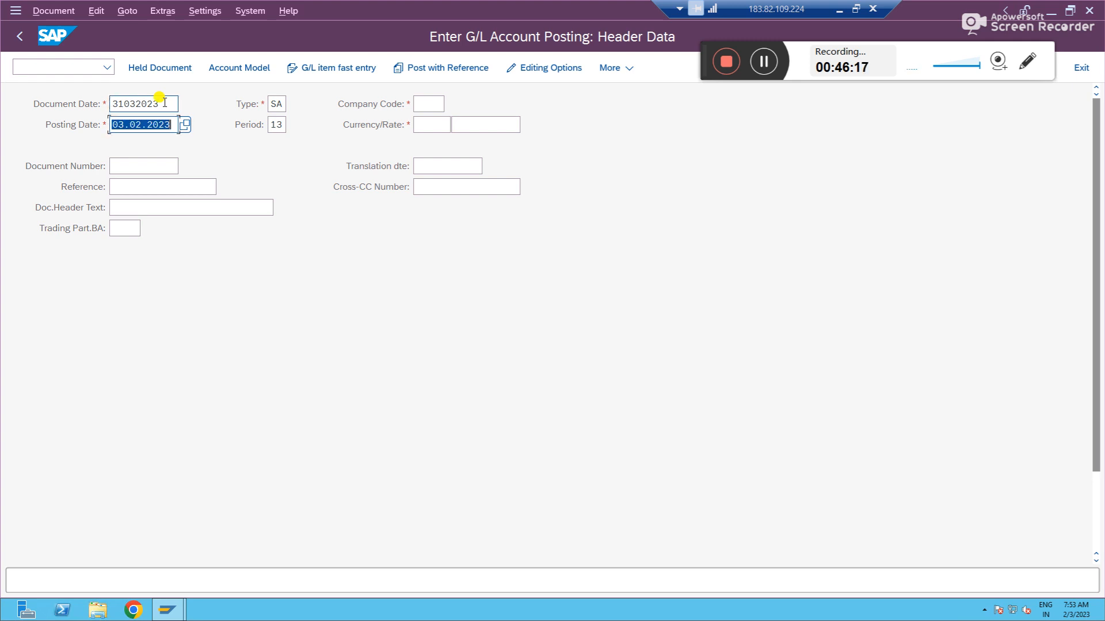
text(31032023)
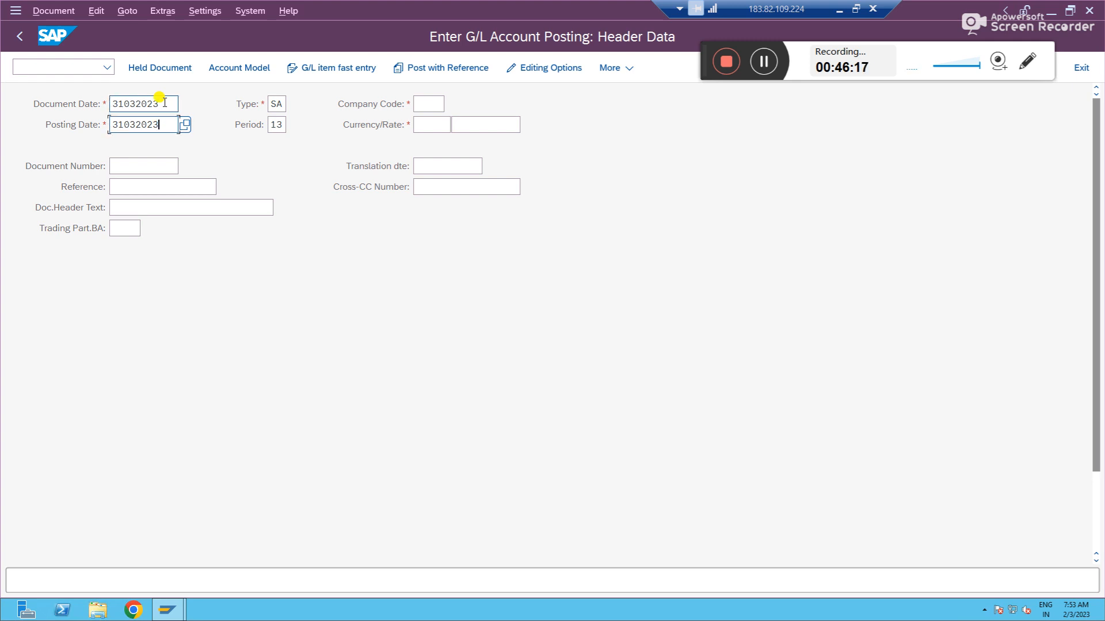
click(276, 122)
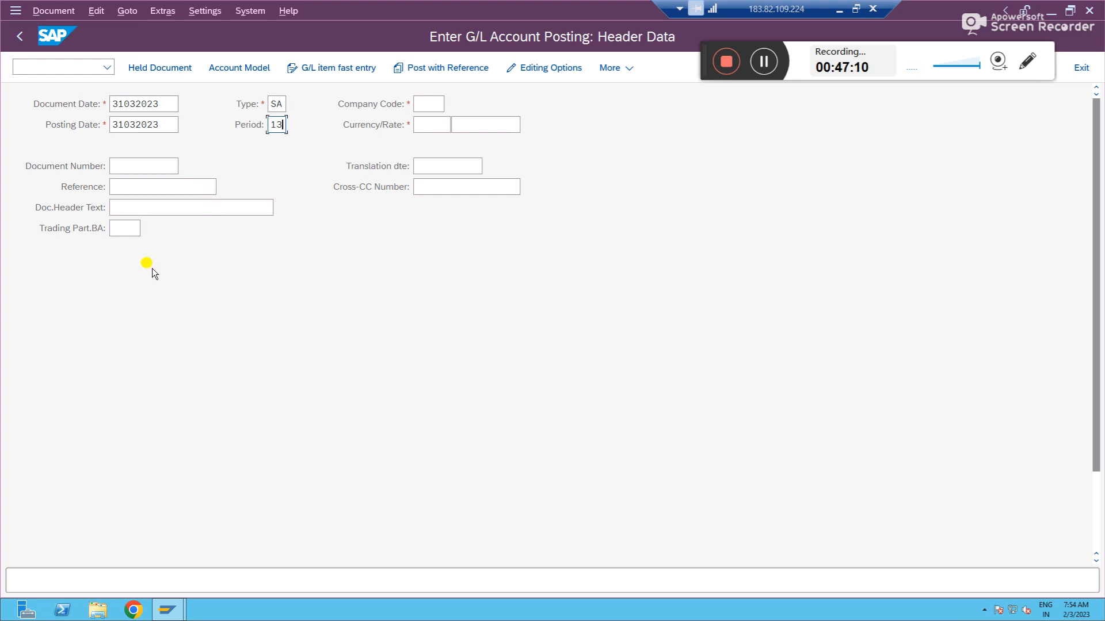
- Leave the G/L account posting without saving and open the SAP Customizing Implementation Guide through transaction SPRO
key(alt+Tab)
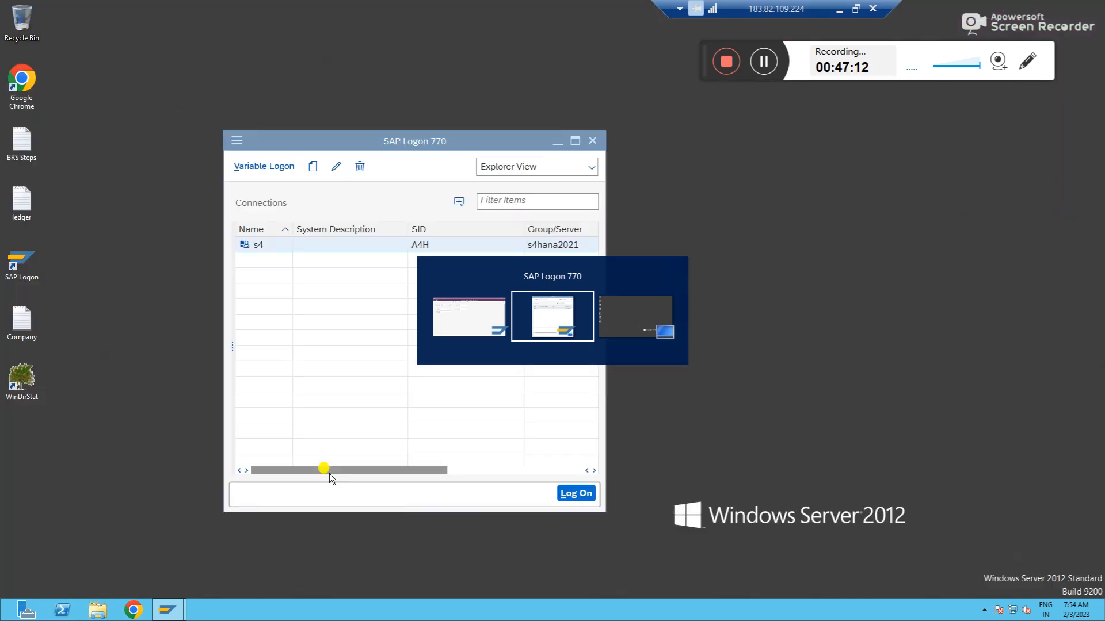
key(alt+Tab)
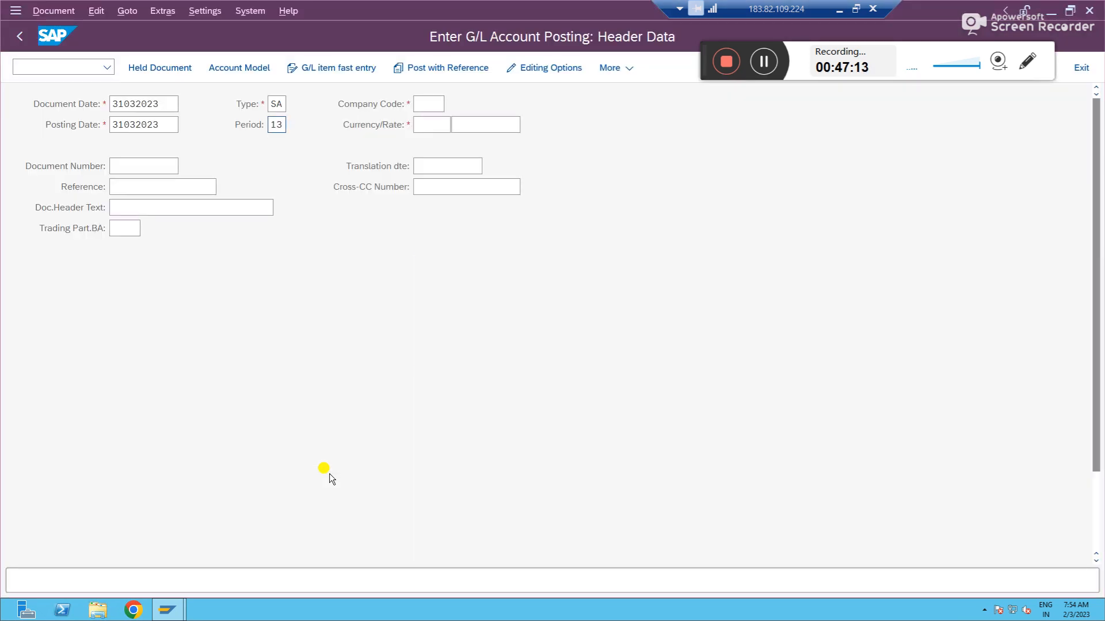
click(55, 66)
text(/n)
key(Return)
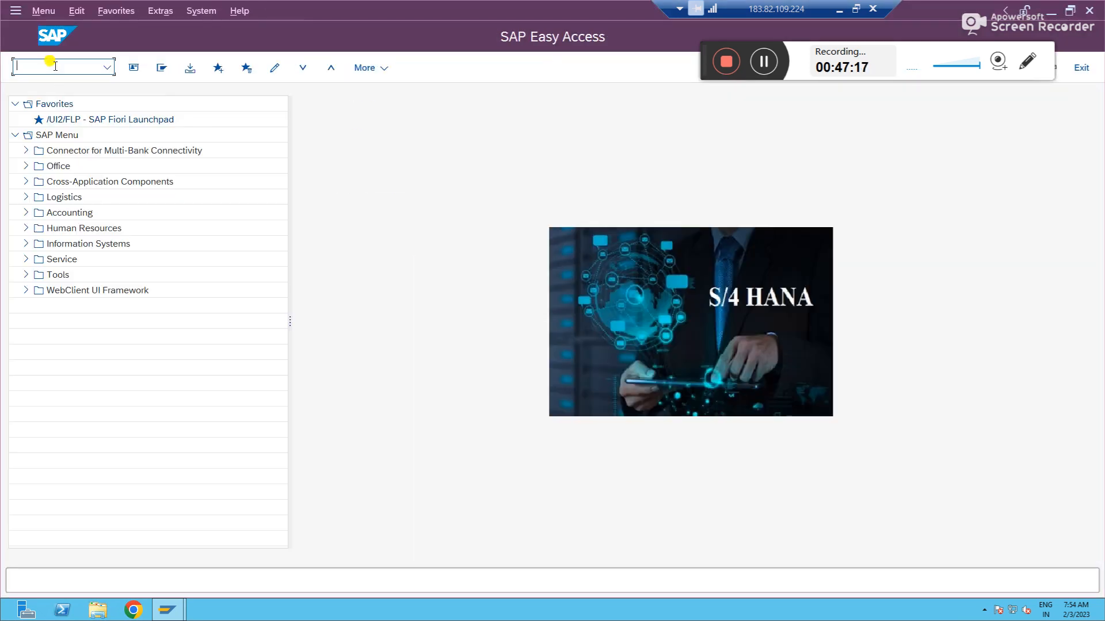
text(spro)
key(Return)
click(160, 64)
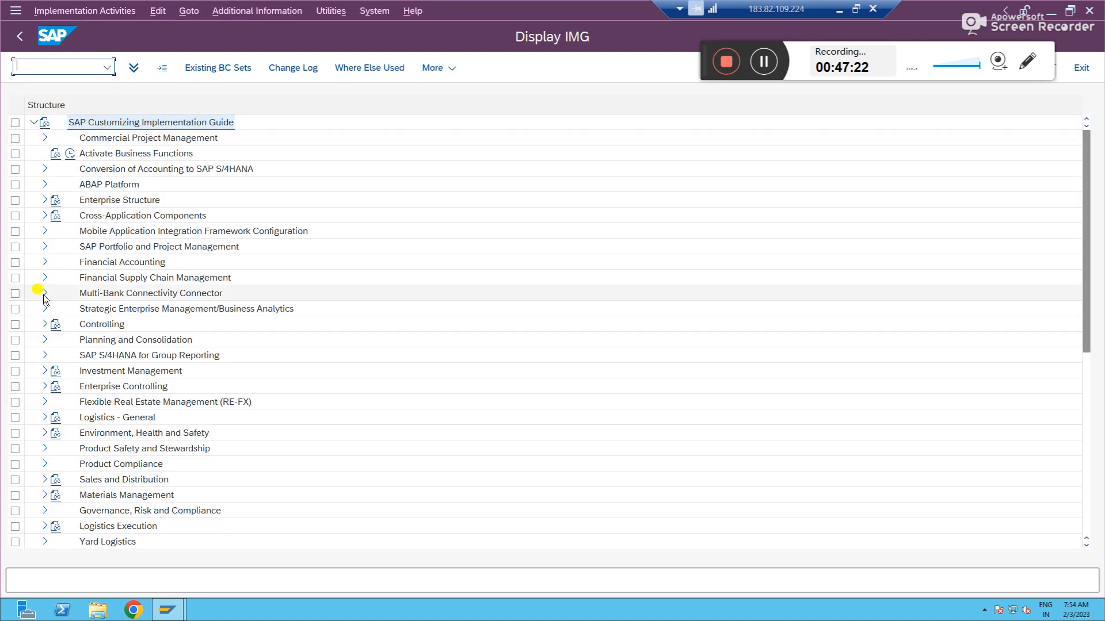
- Run Maintain Fiscal Year Variant from Financial Accounting Global Settings, Ledgers, Fiscal Year and Posting Periods
click(45, 262)
click(56, 278)
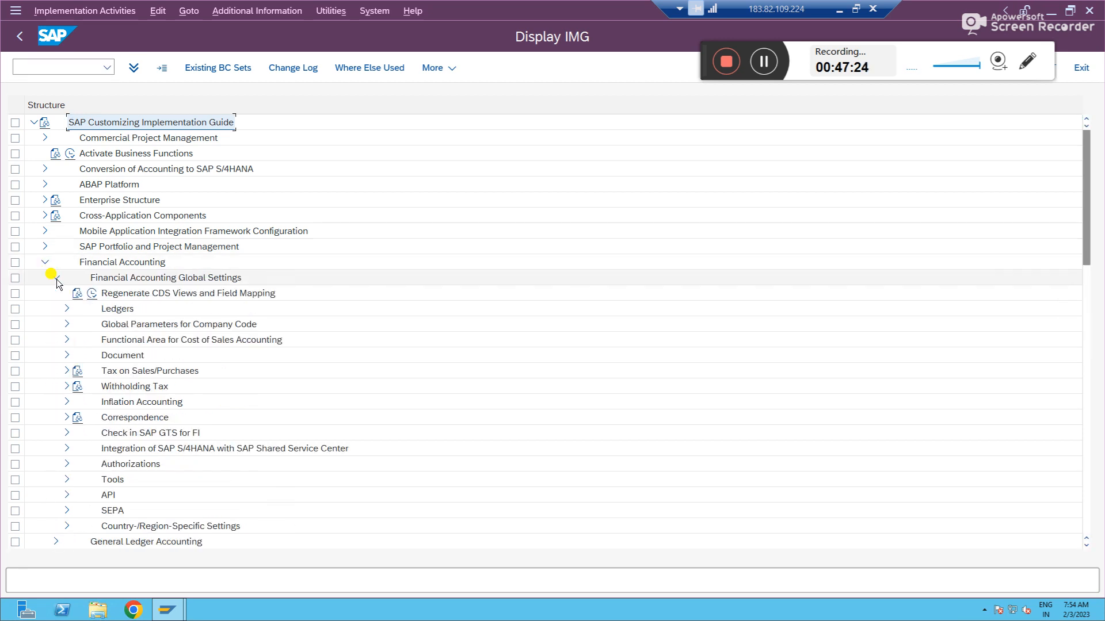
click(67, 311)
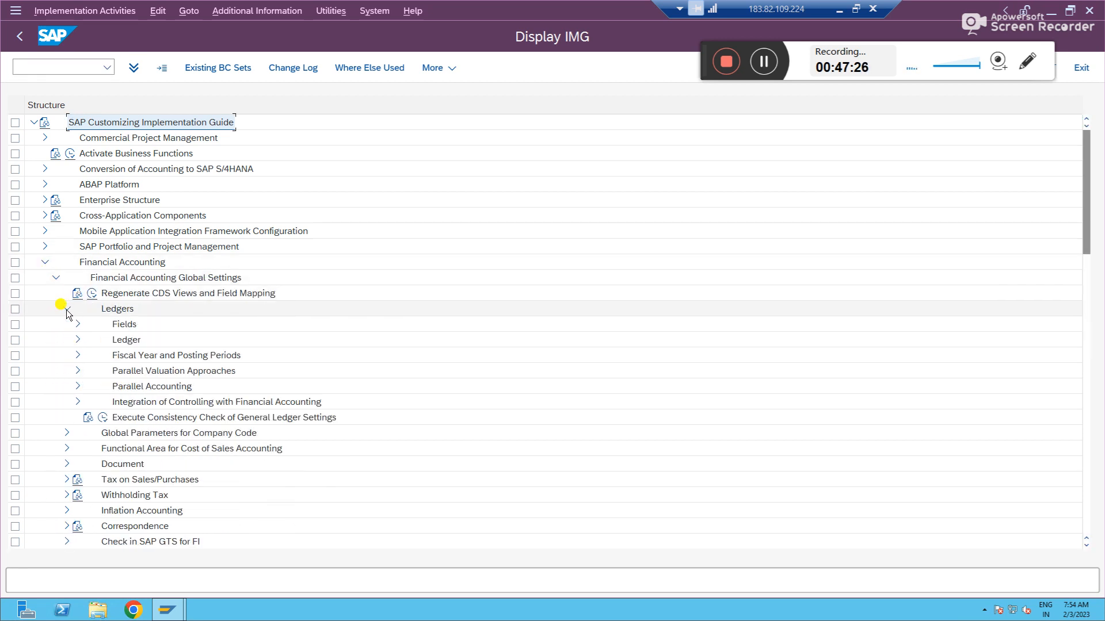
click(79, 340)
click(79, 340)
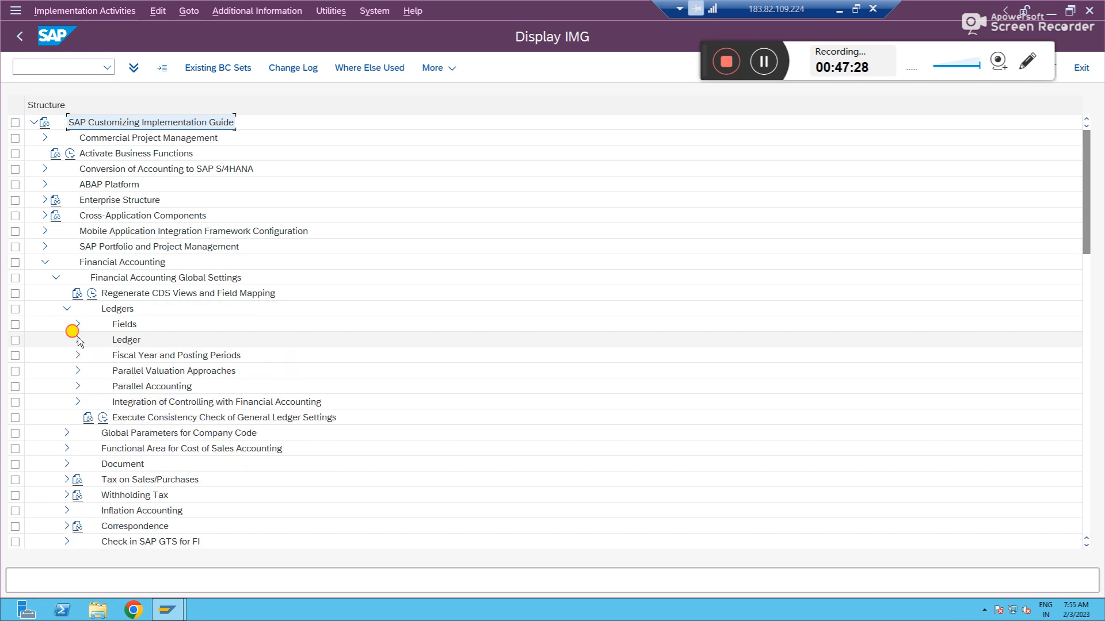
click(78, 355)
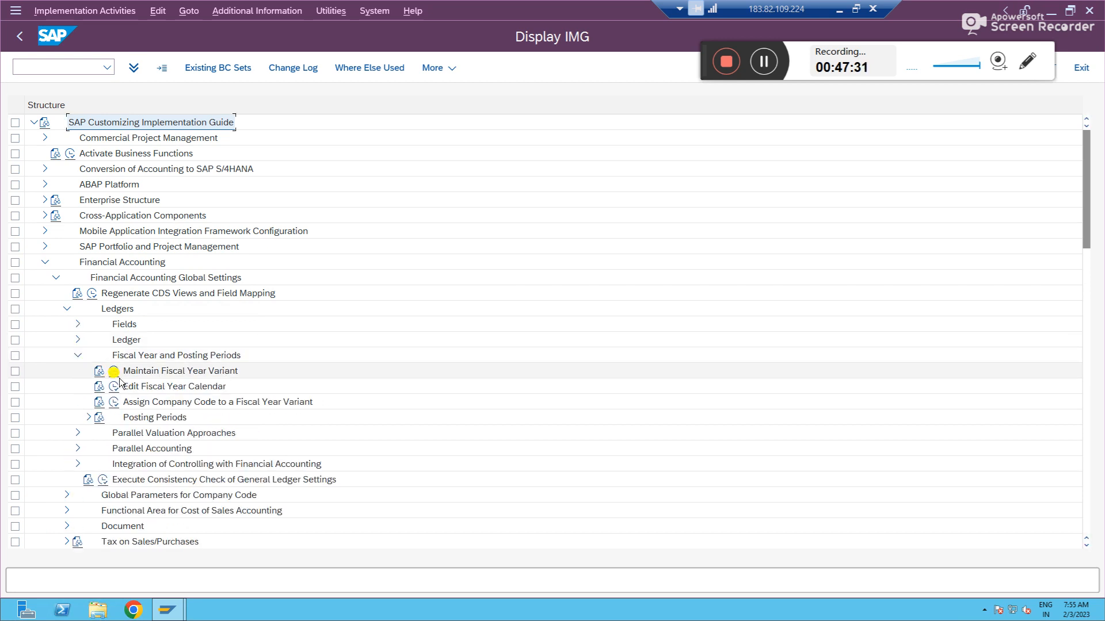
click(115, 372)
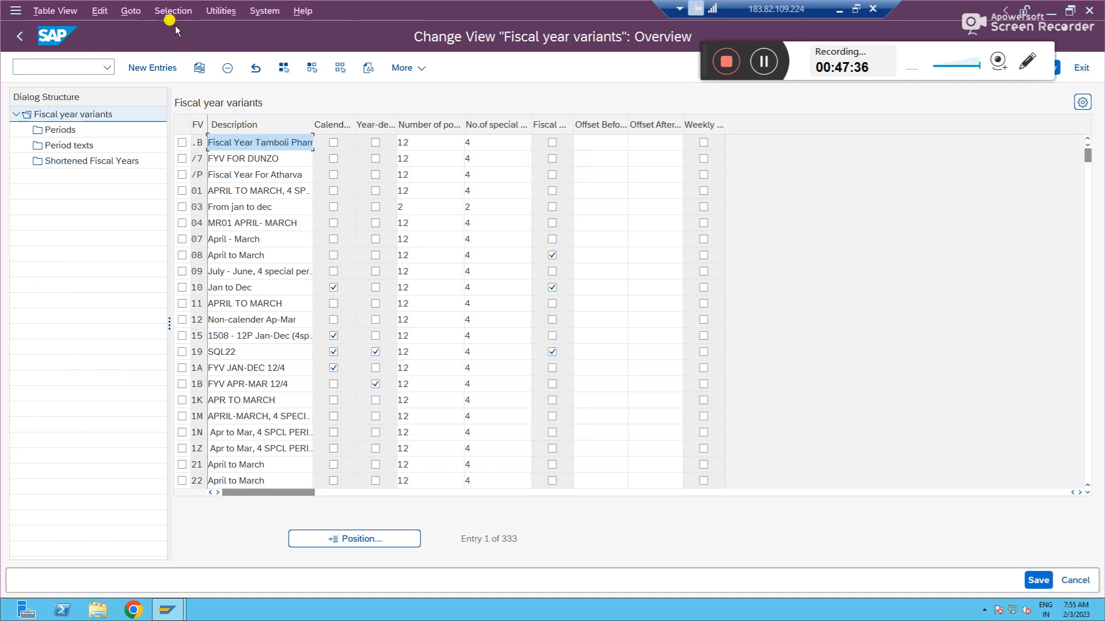
- Locate fiscal year variant GI and check its numbers of posting and special periods
click(395, 539)
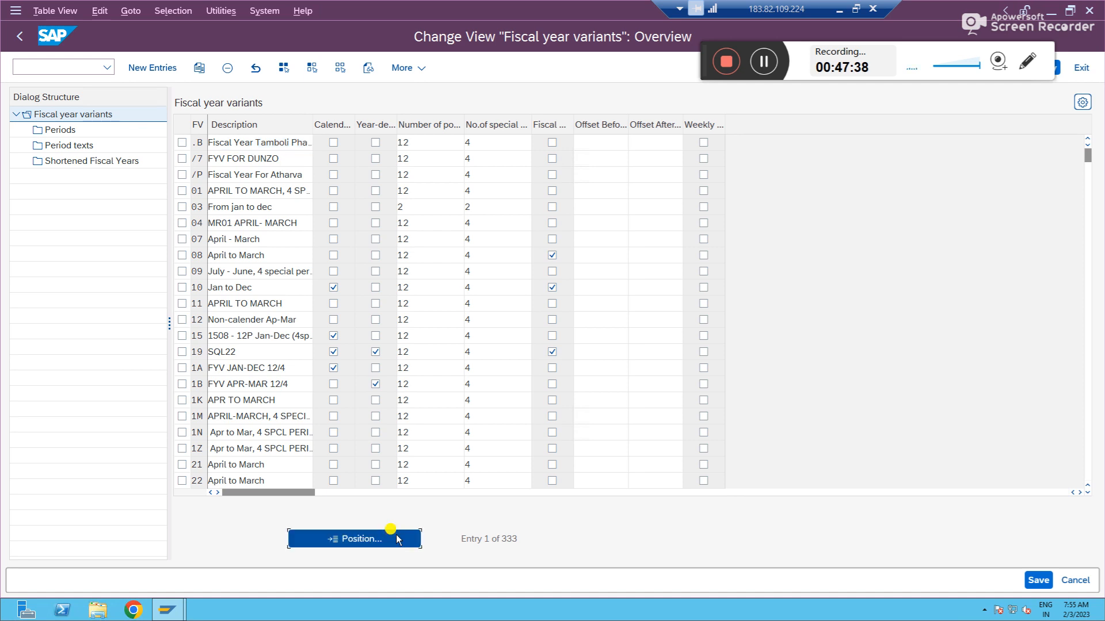
text(GI)
key(Return)
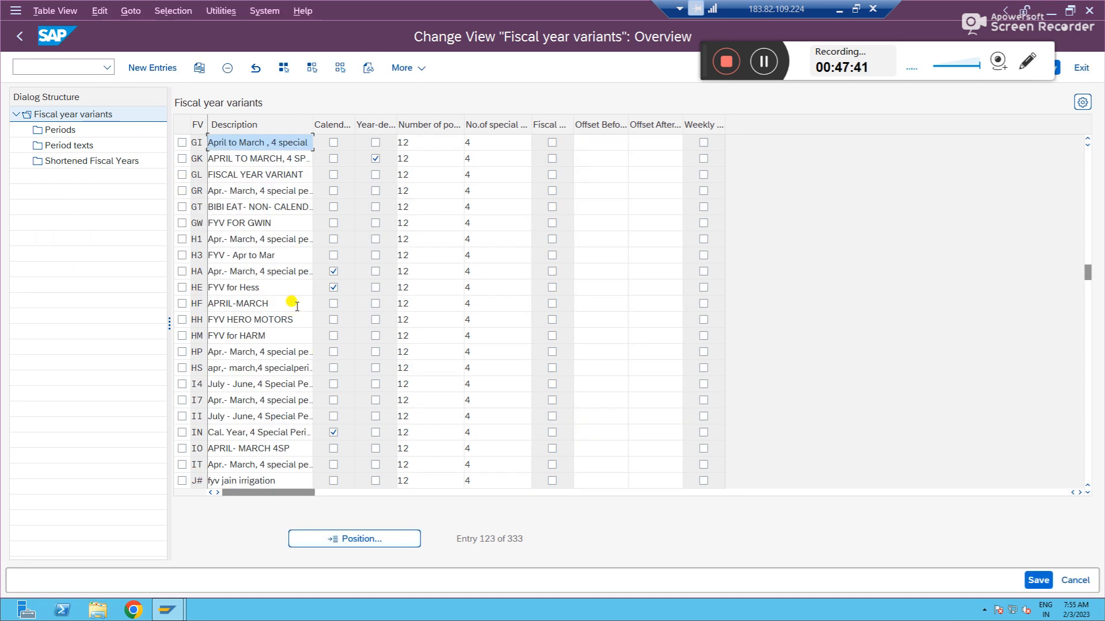
click(182, 142)
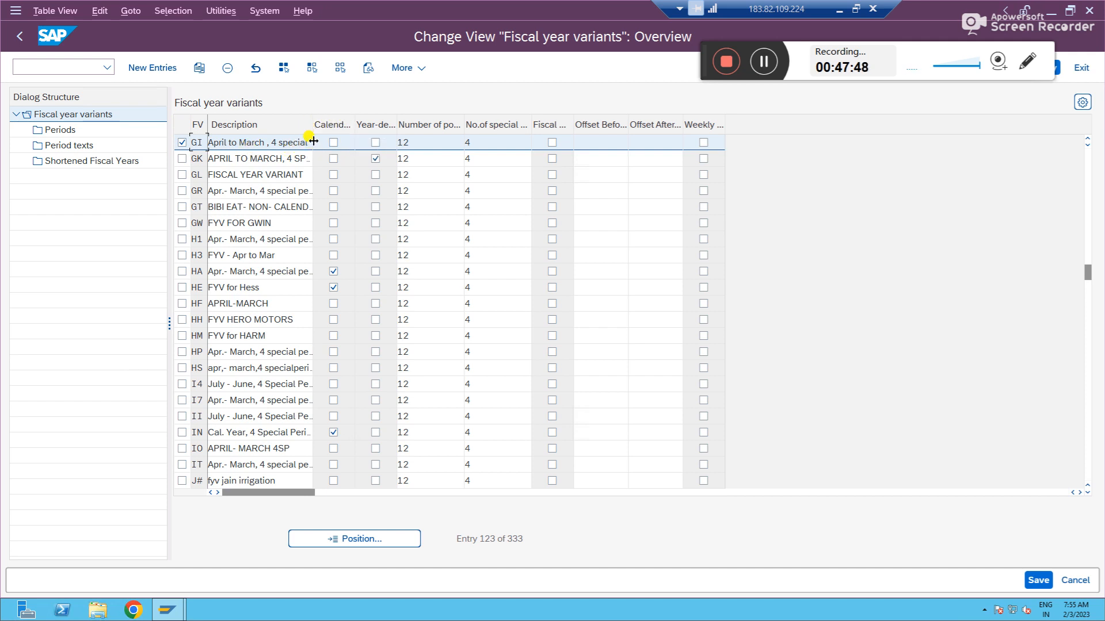
click(410, 142)
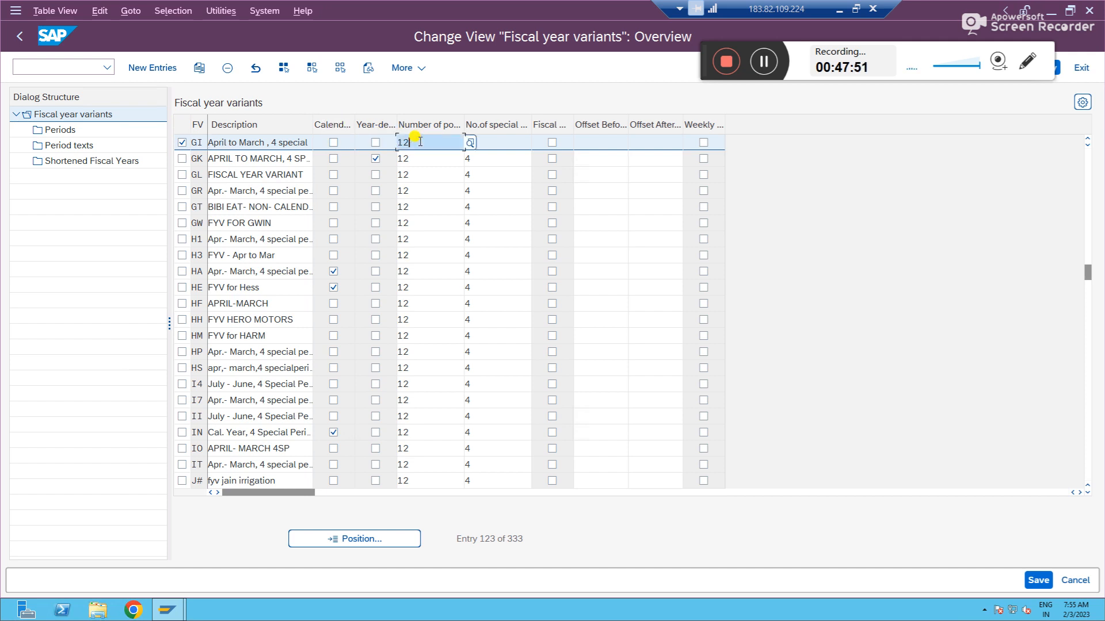
click(488, 143)
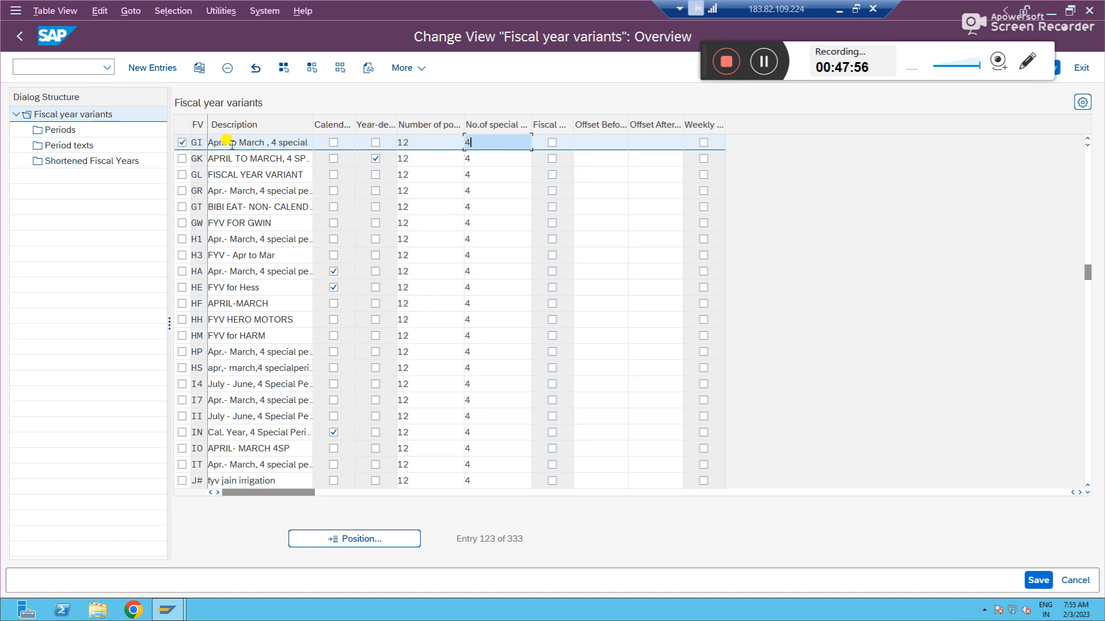
- Review the periods and period texts of variant GI, and return to the implementation guide
double_click(58, 130)
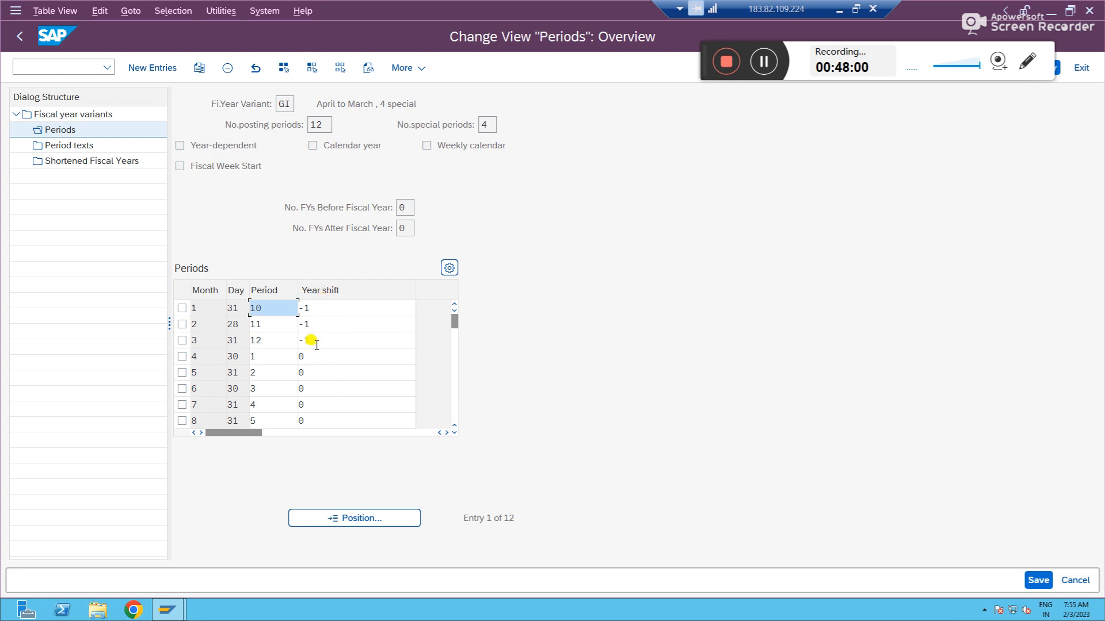
double_click(64, 146)
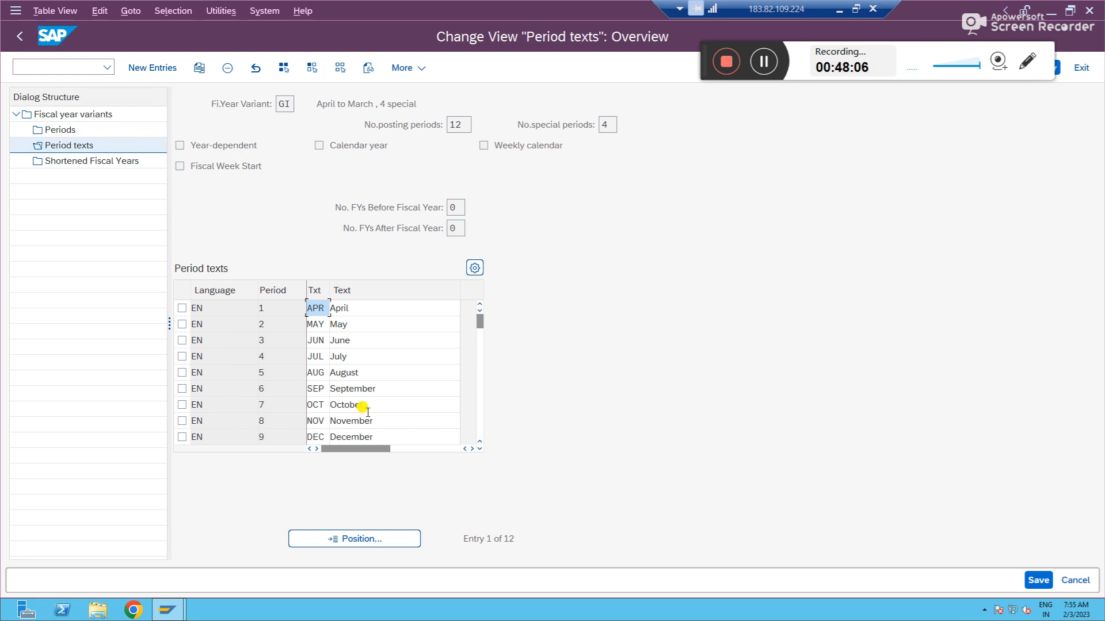
click(19, 38)
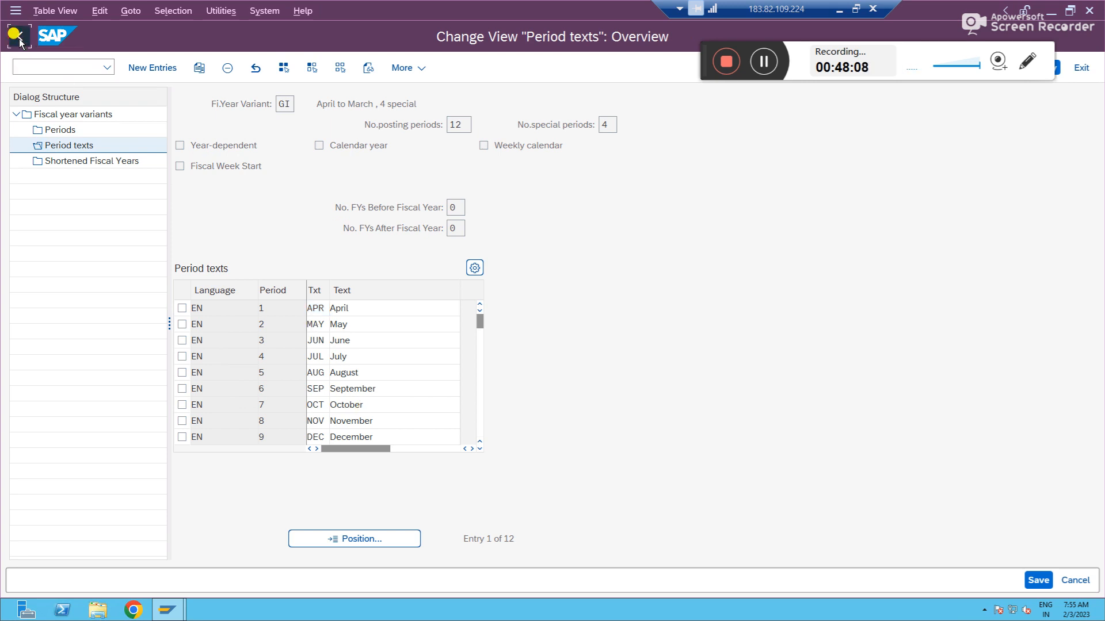
click(20, 40)
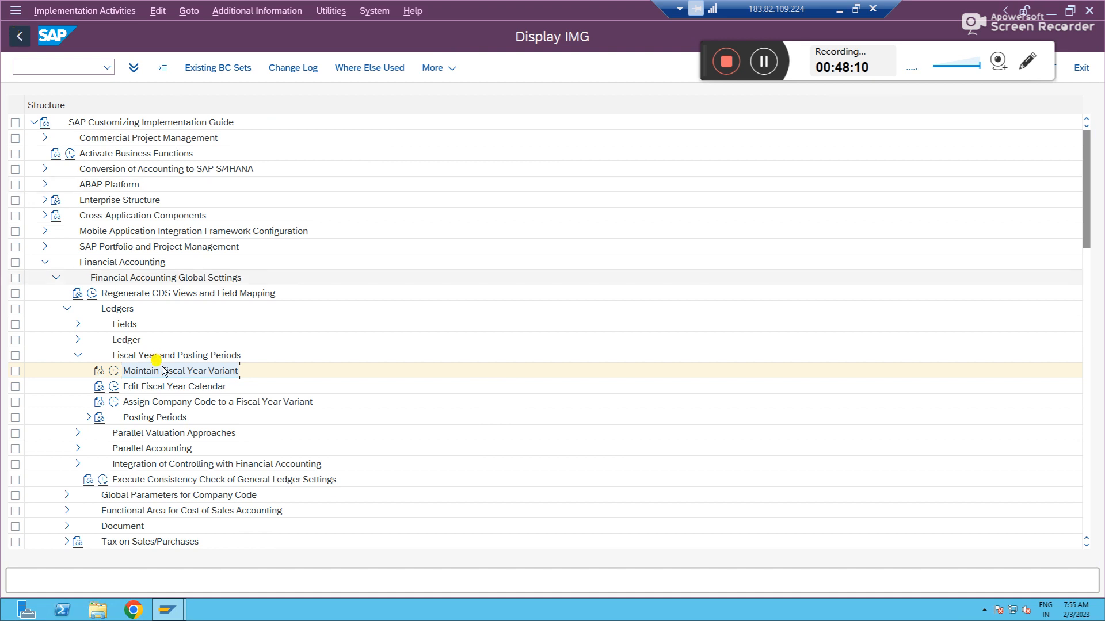
- Reopen the fiscal year variant maintenance and start a new entry with the variant key GU
click(120, 372)
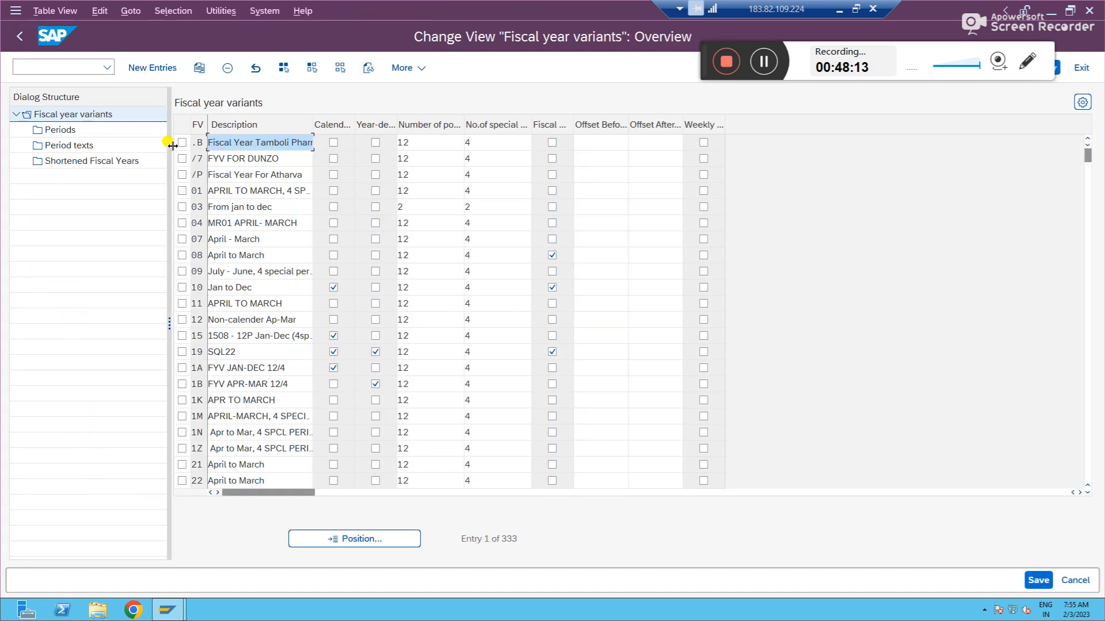
click(154, 68)
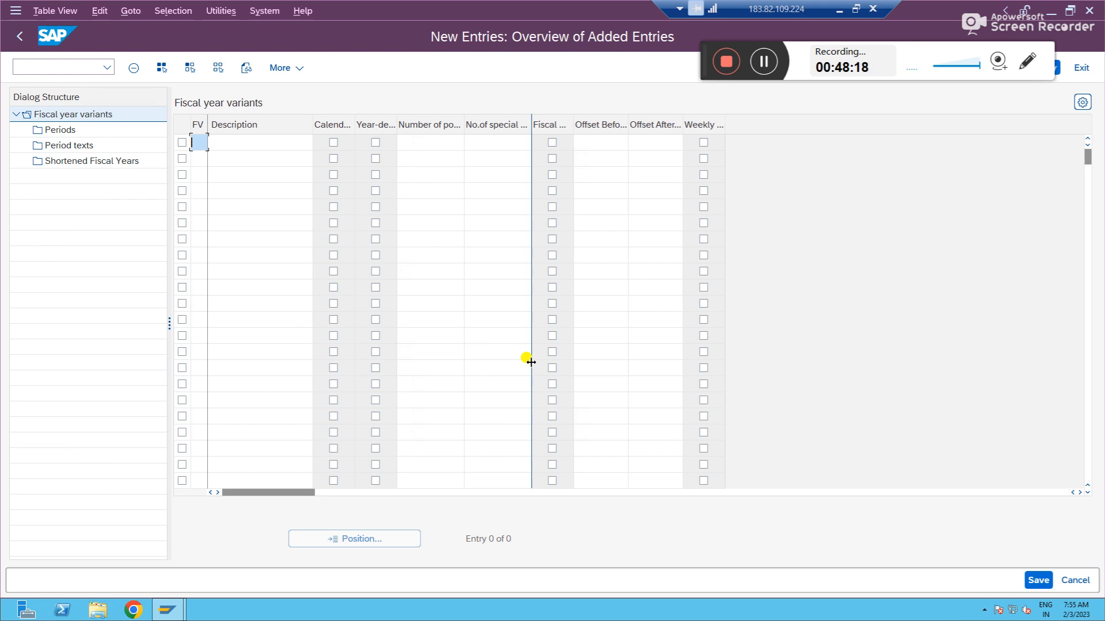
text(U)
key(BackSpace)
text(GU)
key(Tab)
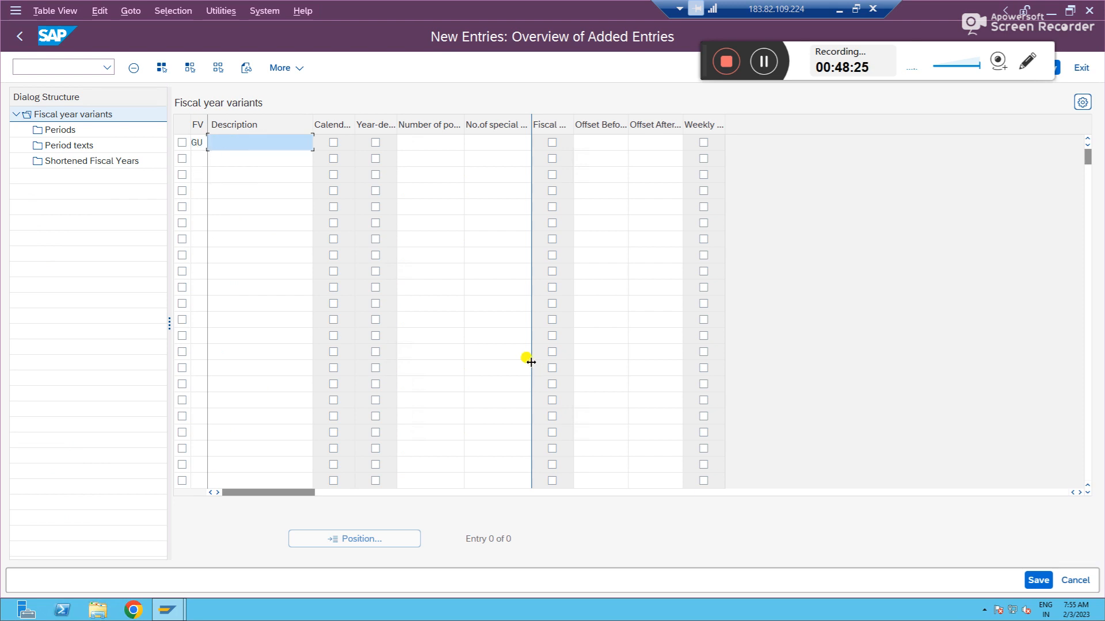
- Describe variant GU as "Jan to Dec , 4 special", mark it as calendar year, and set 12 posting and 4 special periods
text(JAN)
key(BackSpace)
text(an to Dec , 4 special)
key(Tab)
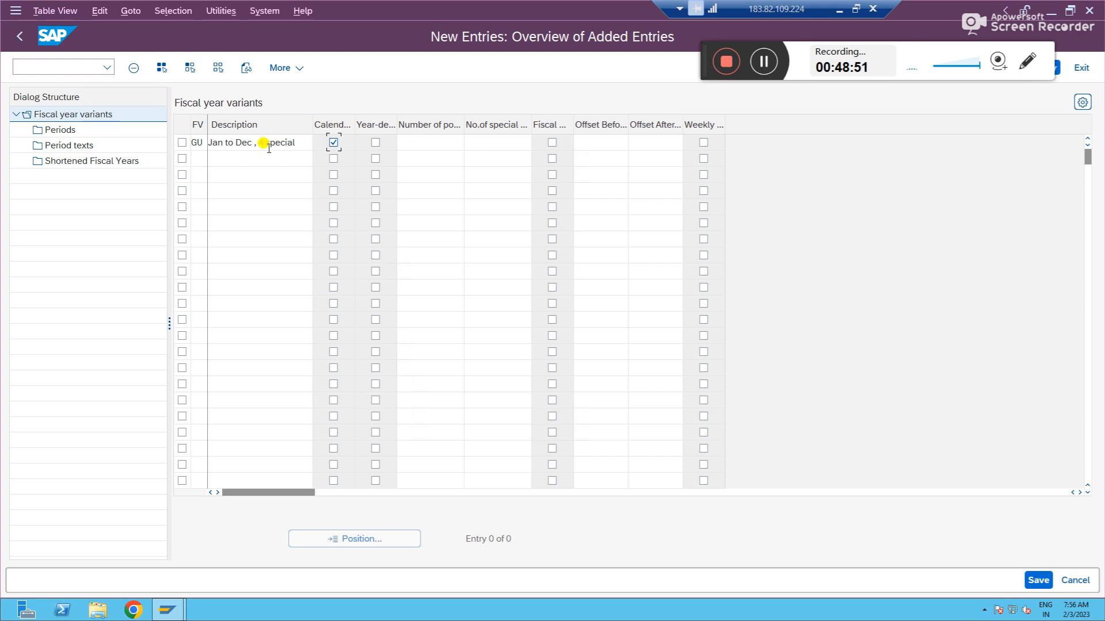
click(425, 142)
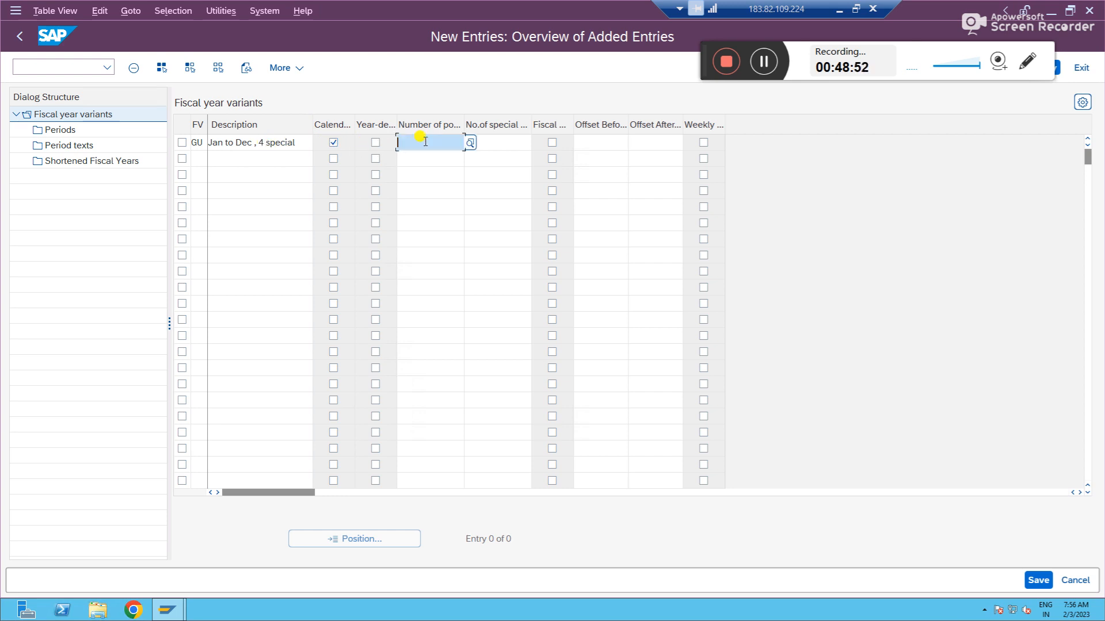
text(12)
key(Tab)
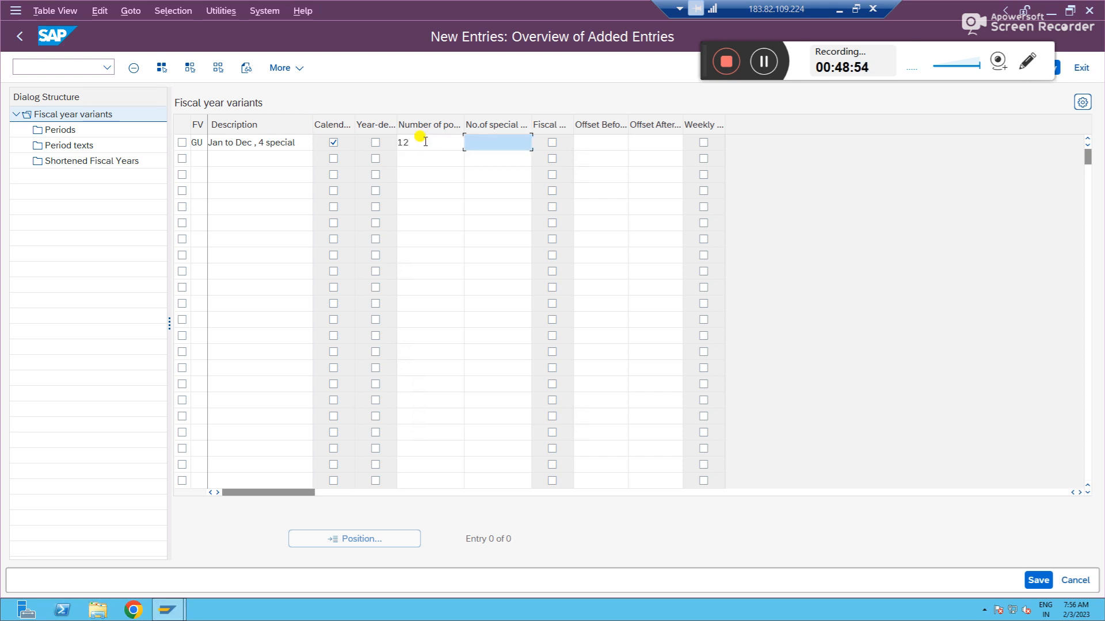
text(4)
key(Return)
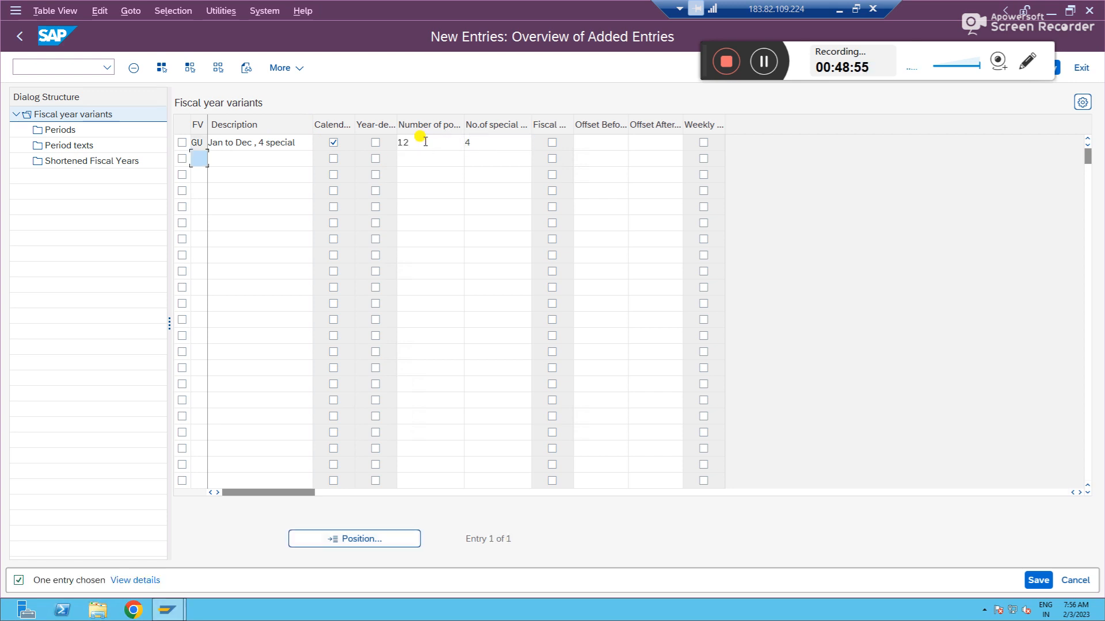
- Try to open the period maintenance for fiscal year variant GU
click(183, 142)
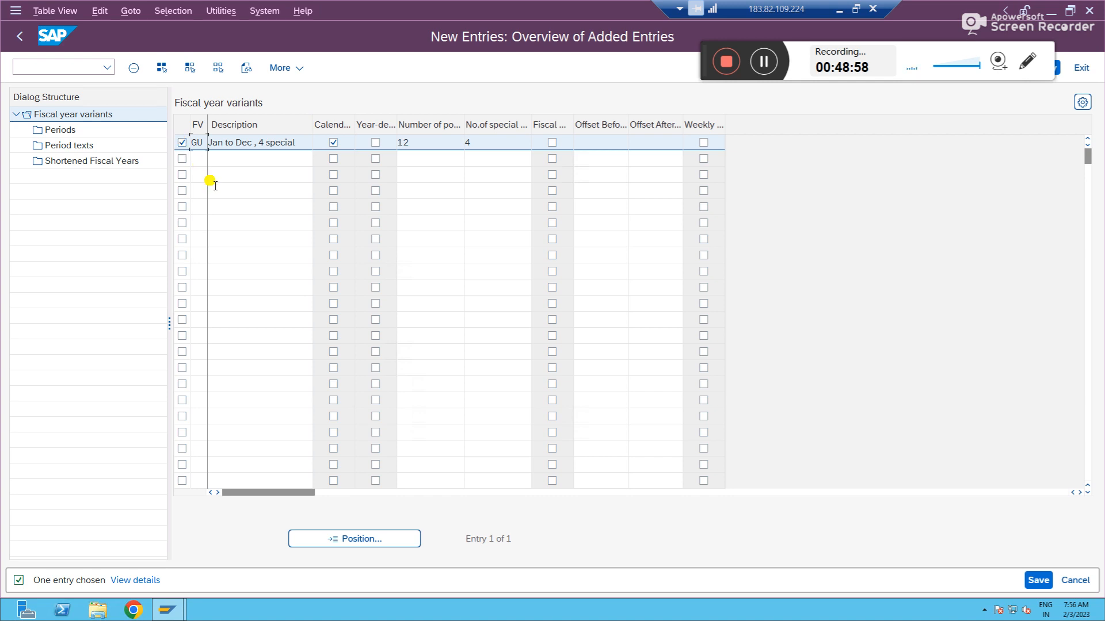
double_click(73, 134)
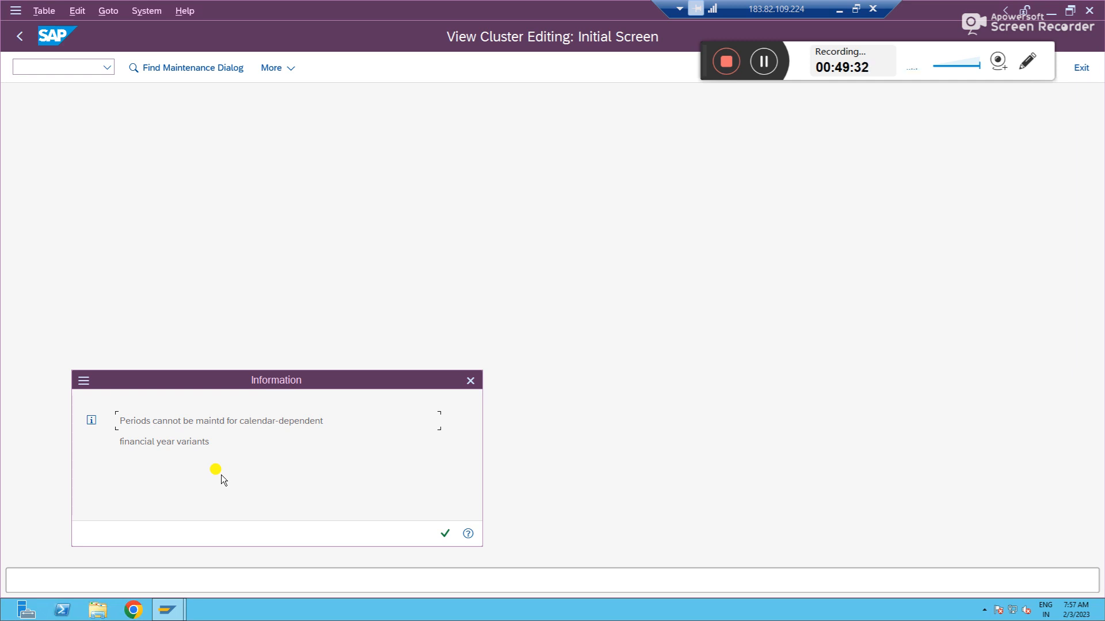
click(444, 534)
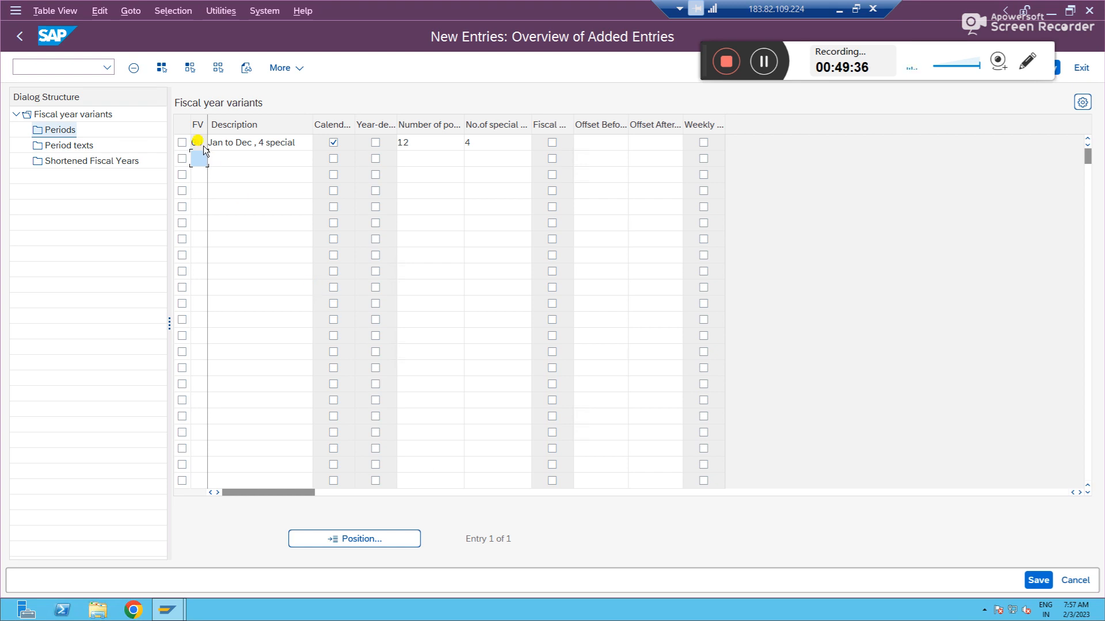
- Save fiscal year variant GU and accept the proposed customizing request
click(1042, 580)
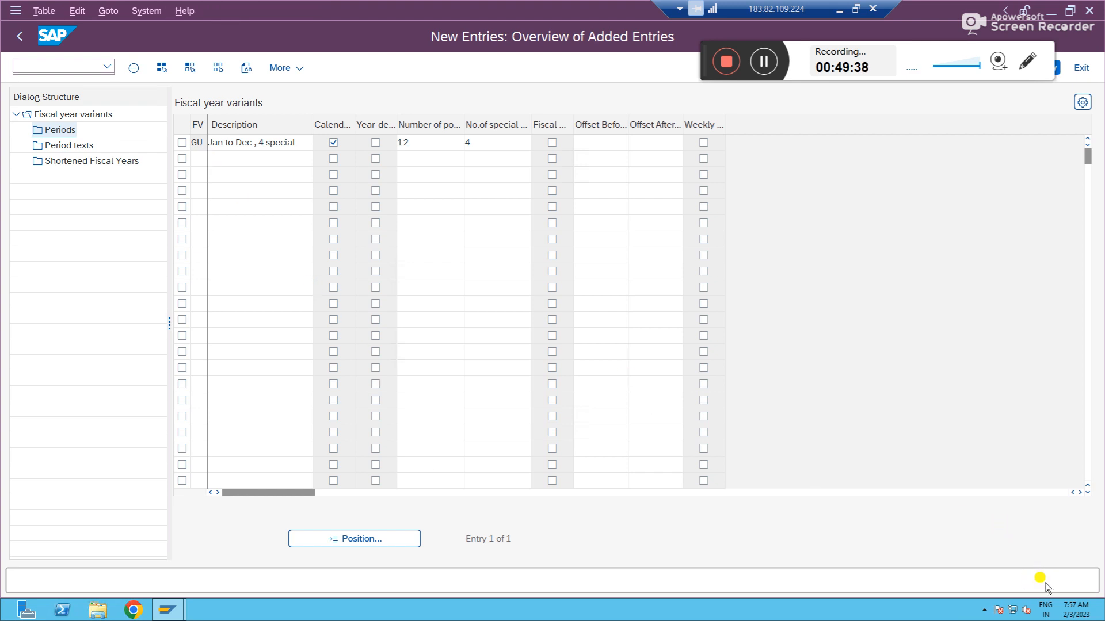
click(326, 301)
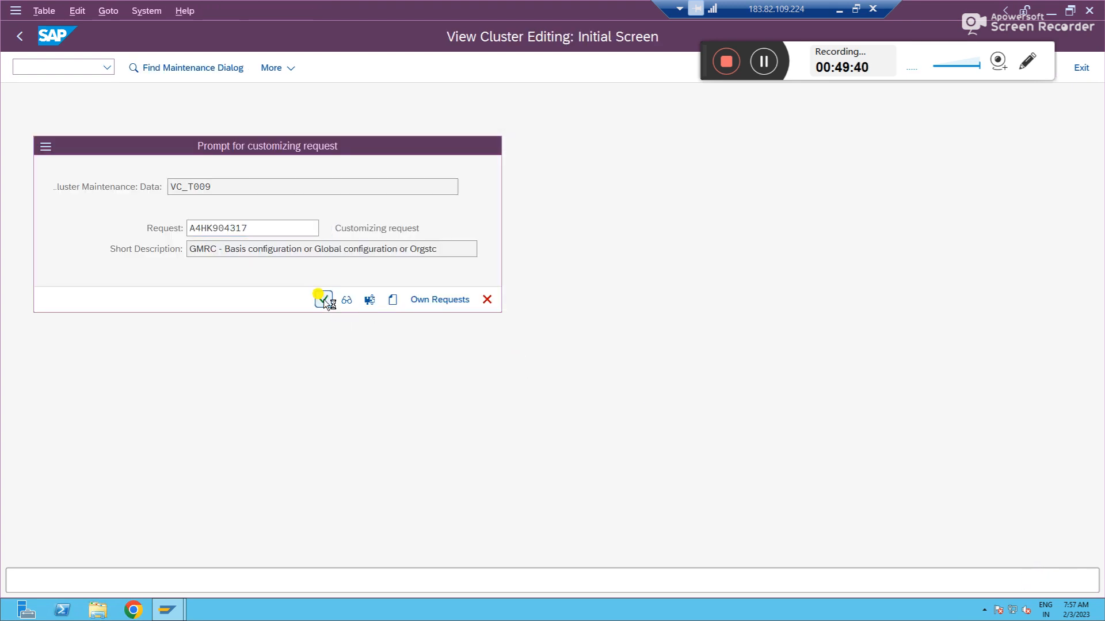
- Switch to the Excel notes and enter GU in A182 beside "The US - Jan to Dec"
click(838, 11)
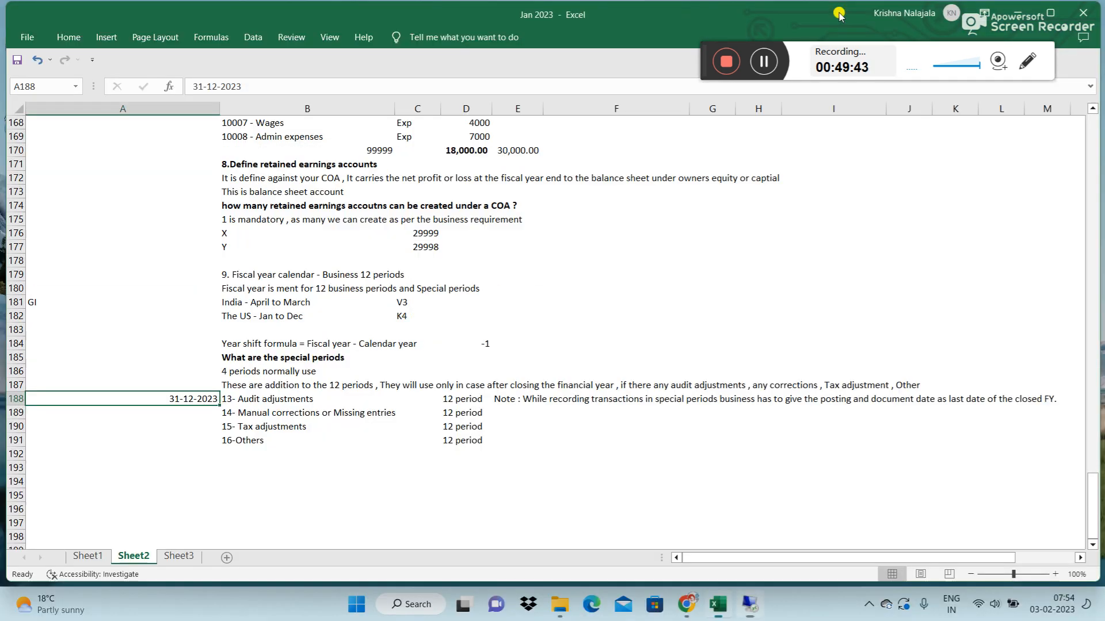
click(72, 311)
text(GU)
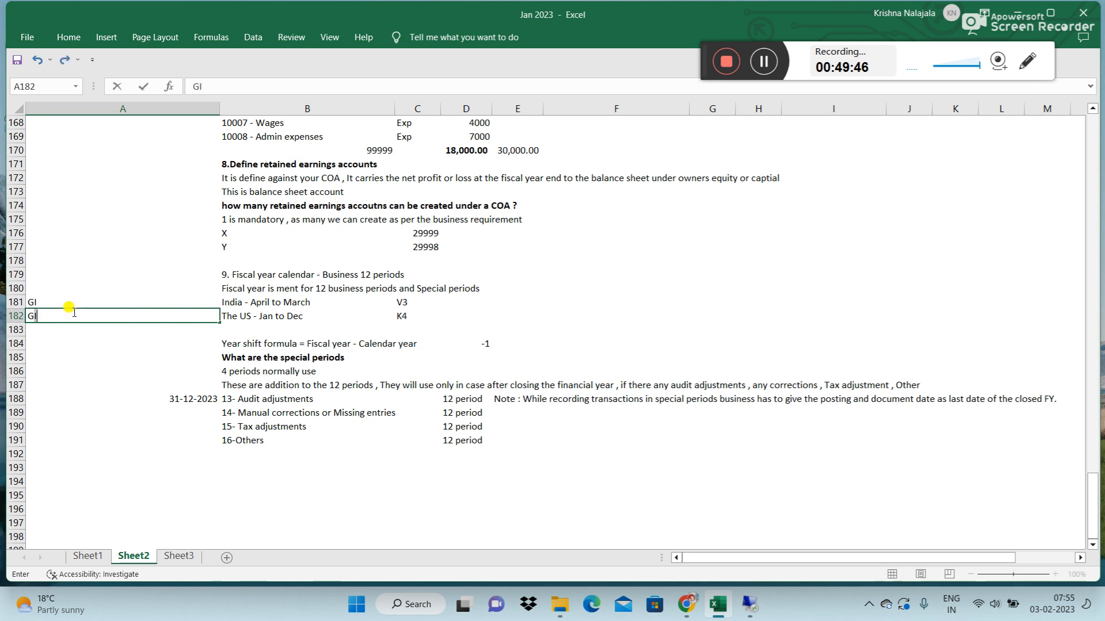
key(Return)
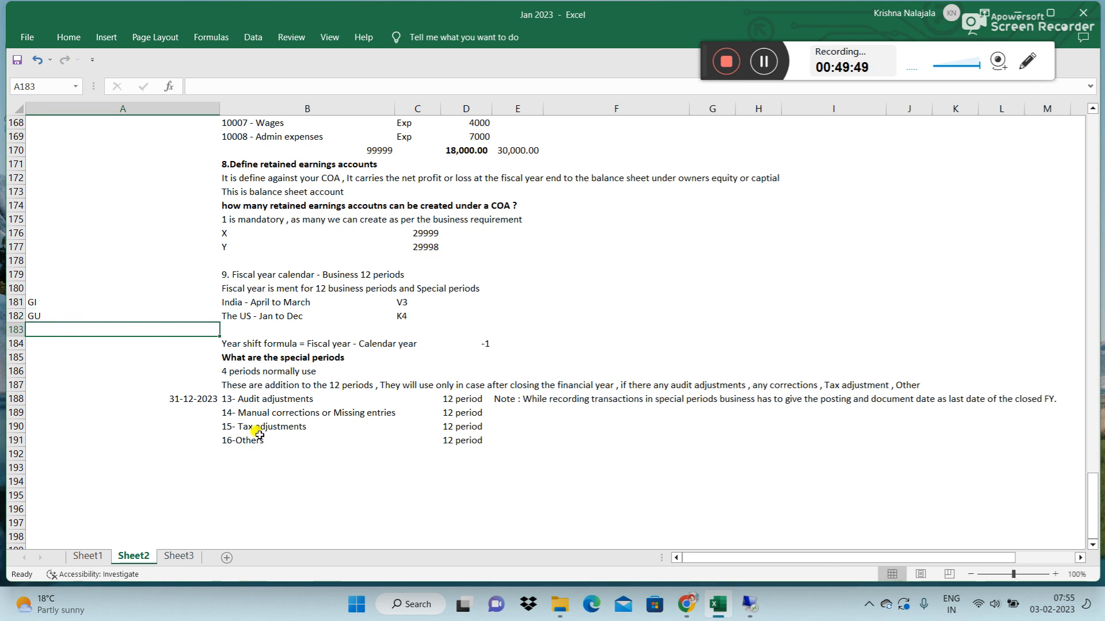
- Make the section 9 heading in B179 bold and reword it to "9. Fiscal year variant calendar - Business 12 periods"
click(239, 470)
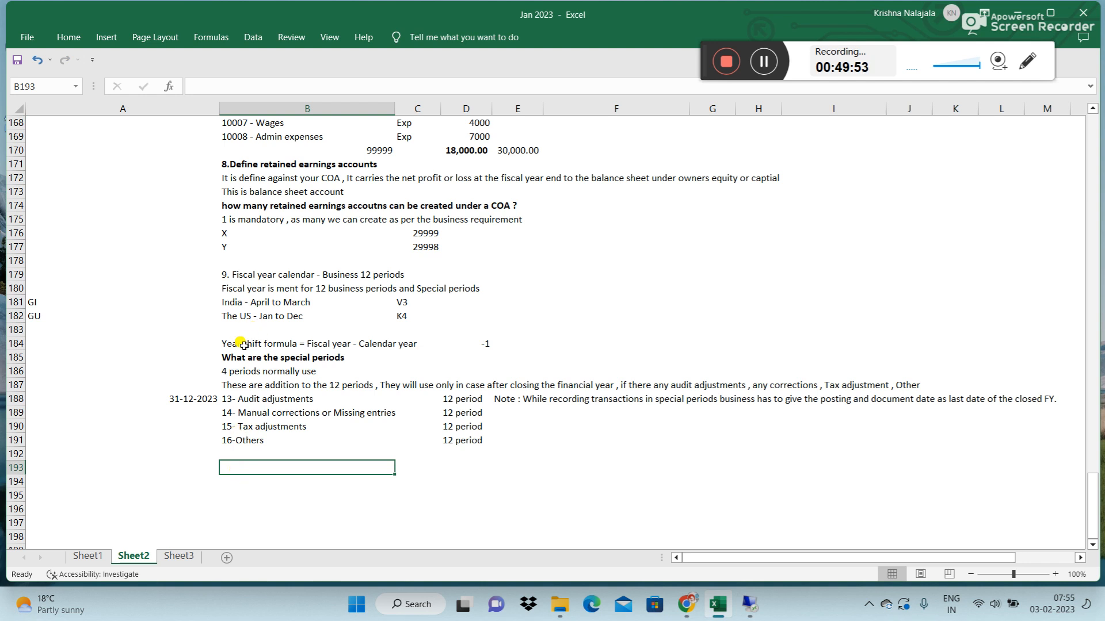
click(234, 280)
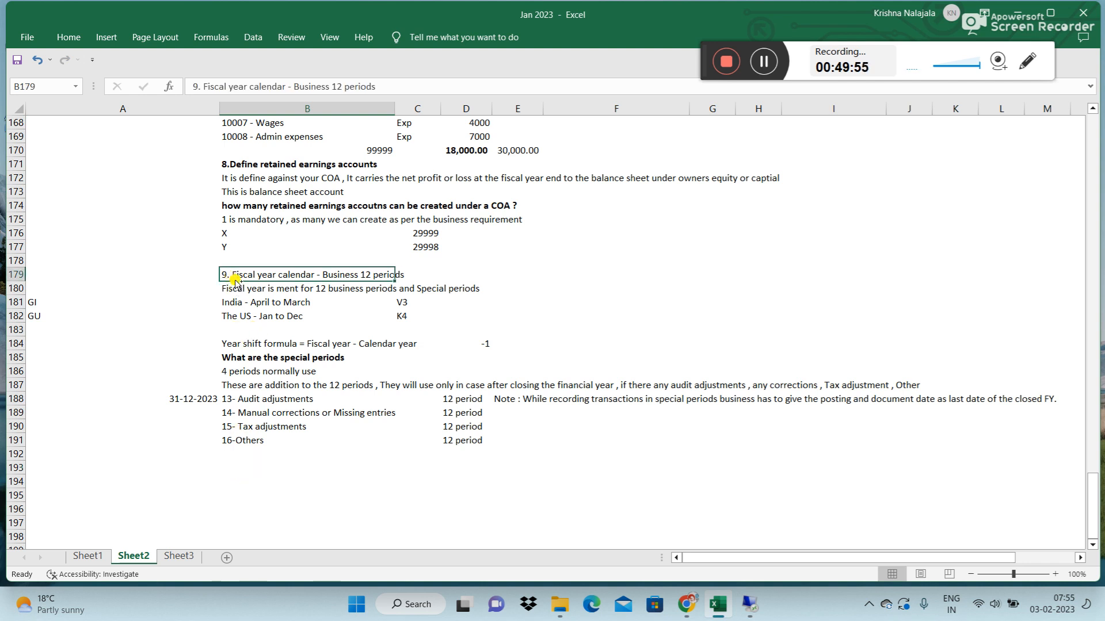
key(ctrl+b)
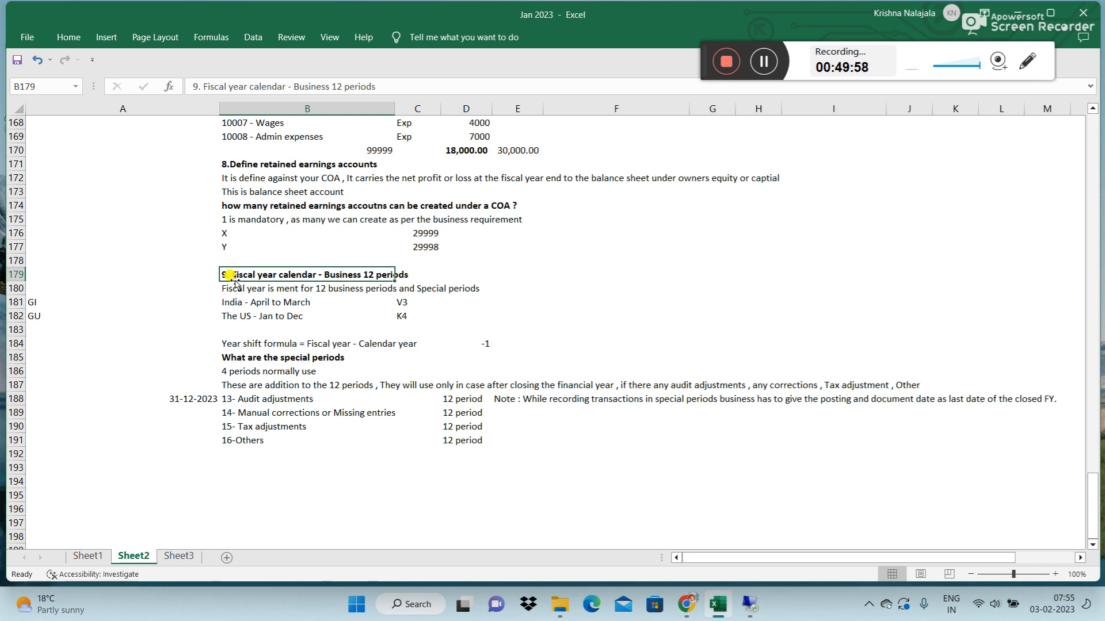
click(248, 87)
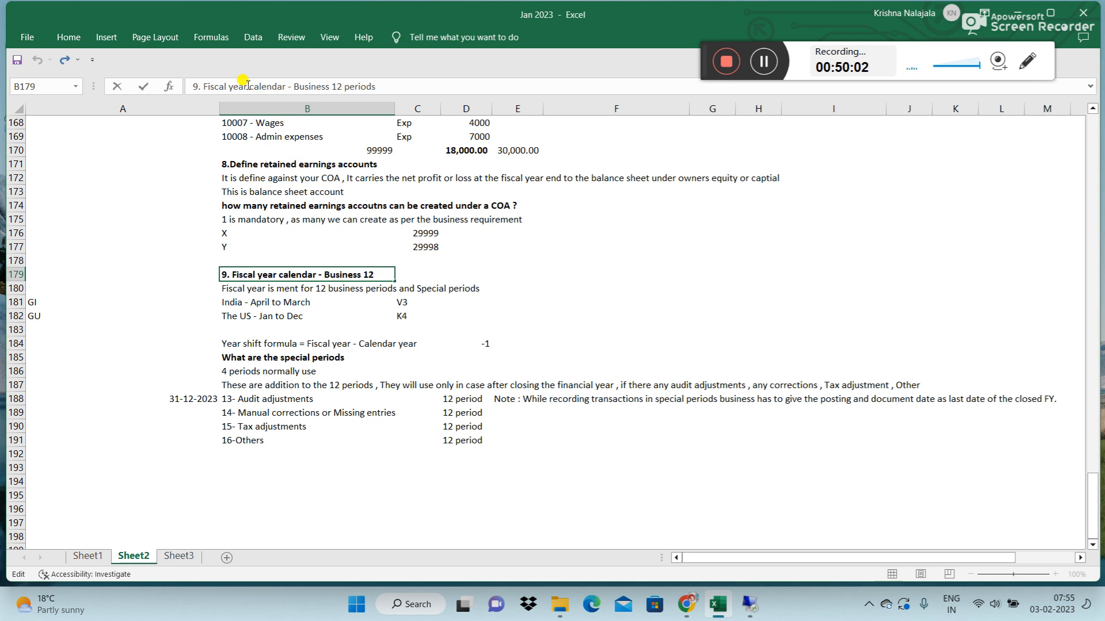
text(variant)
key(Return)
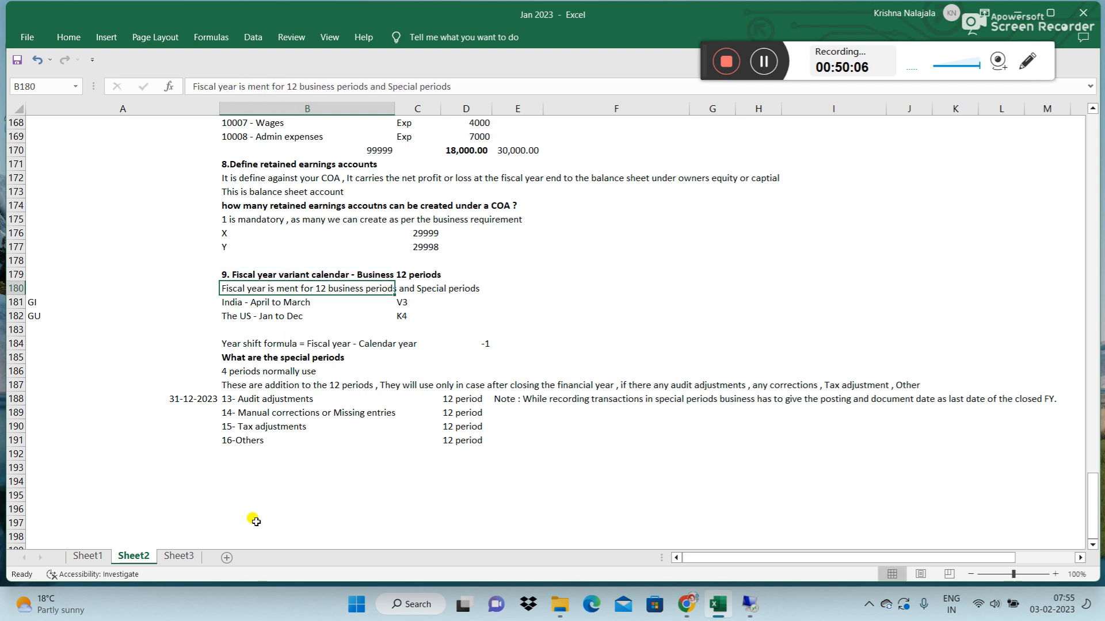
- Add the bold heading "10. Assign company codes to the fiscal year variant" in B193
click(240, 456)
key(Return)
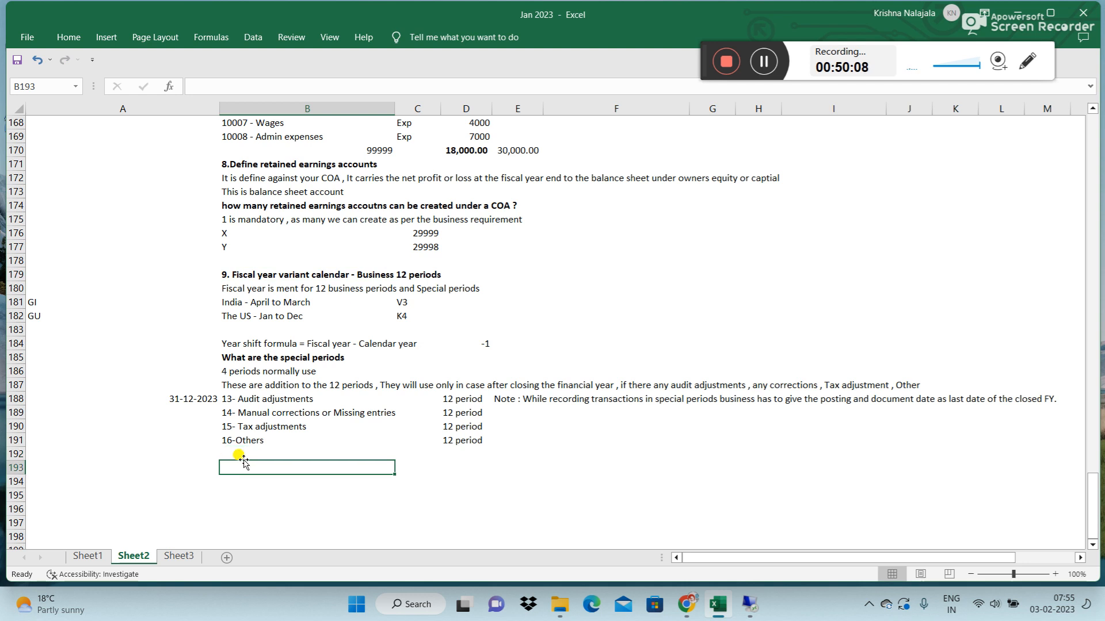
text(19)
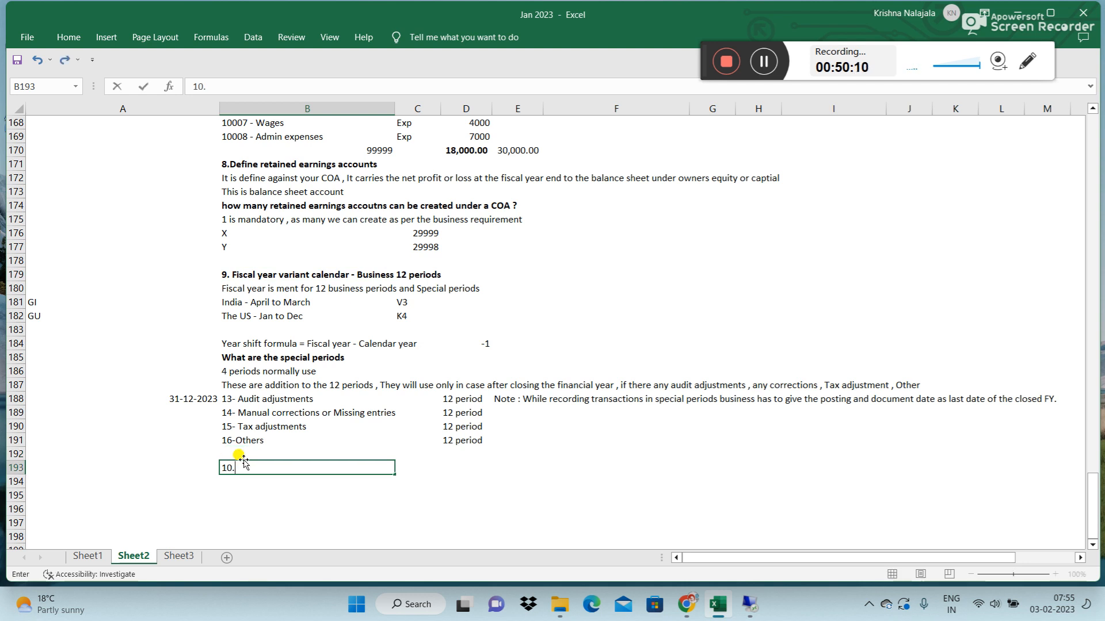
text(Assign com)
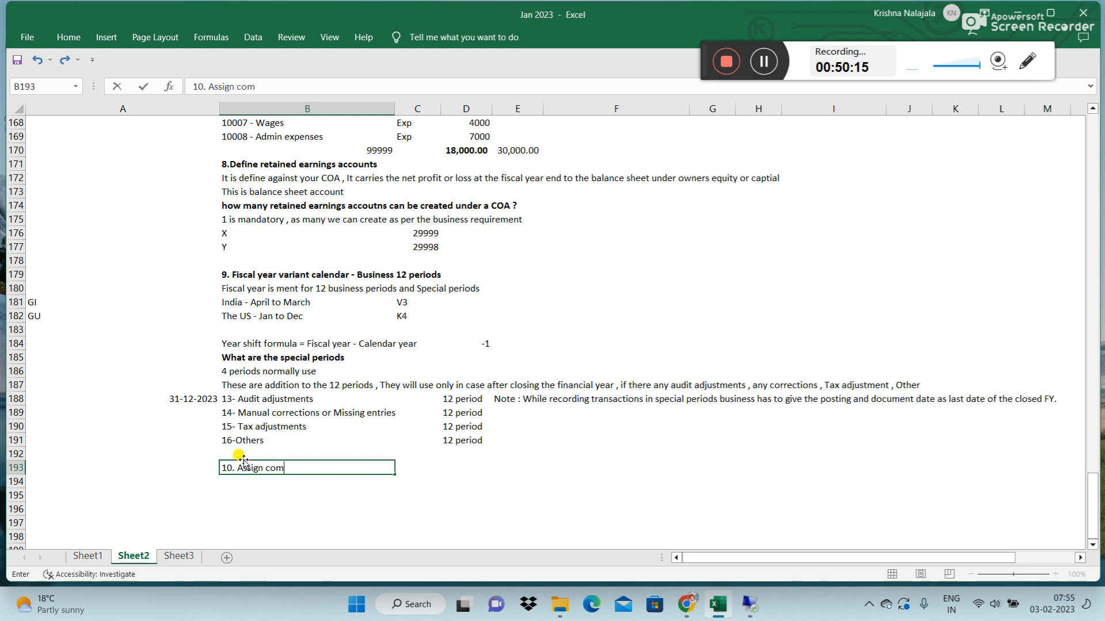
text(pany codes to the )
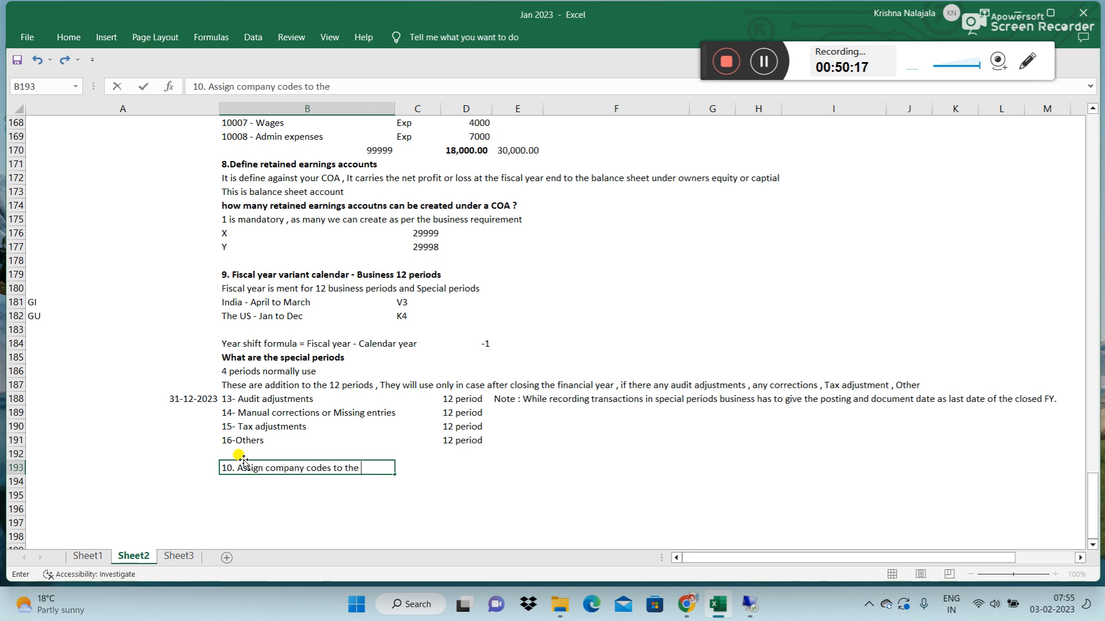
text(fiscal year variant)
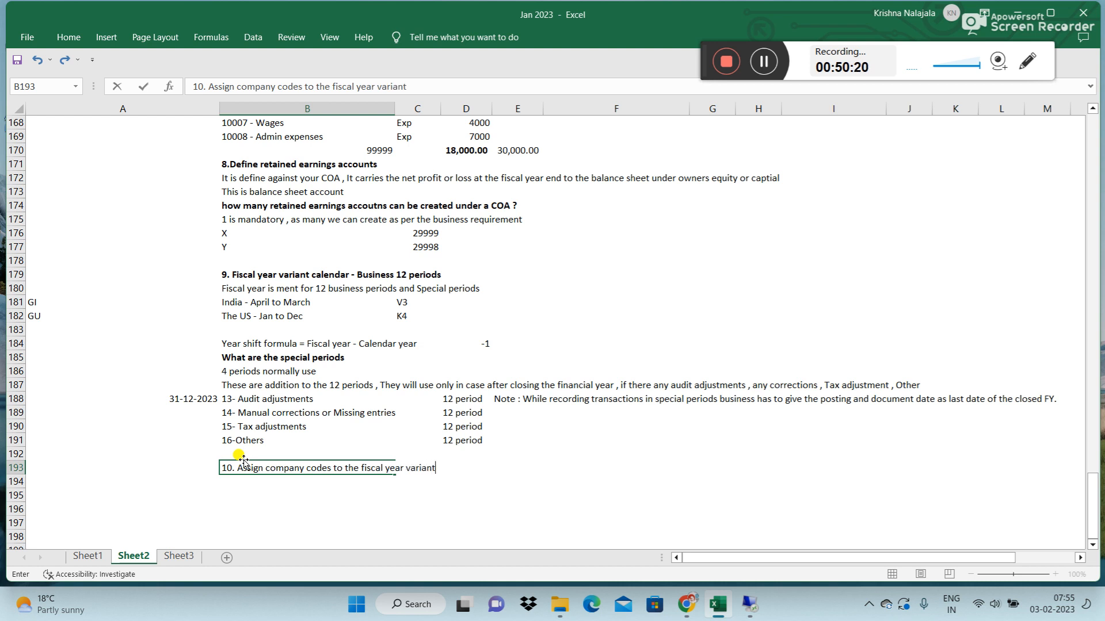
key(Return)
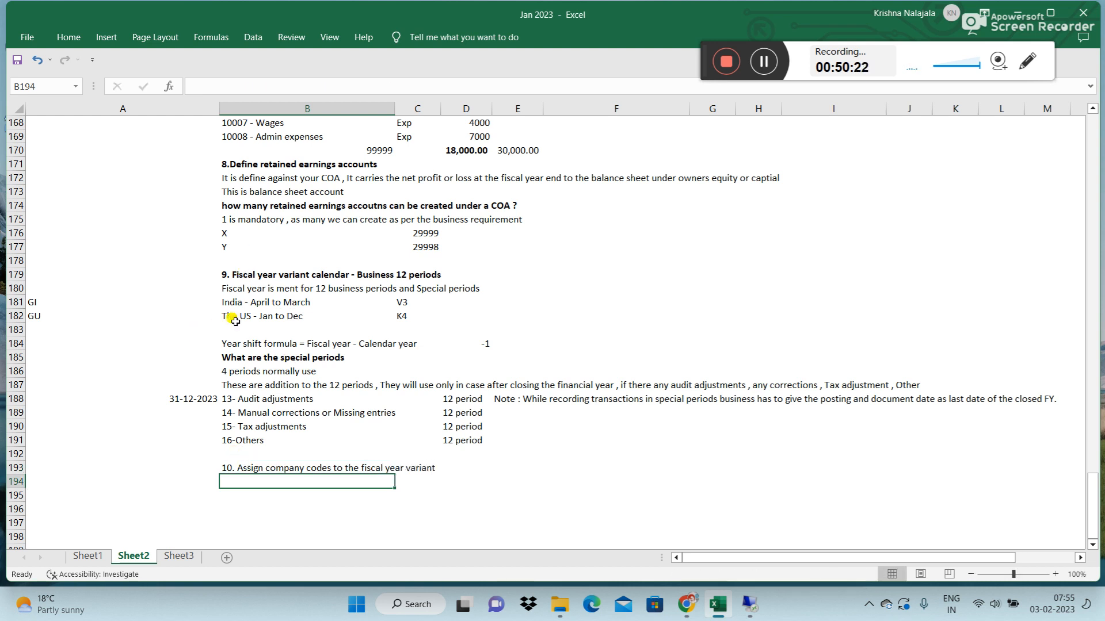
click(229, 467)
key(ctrl+b)
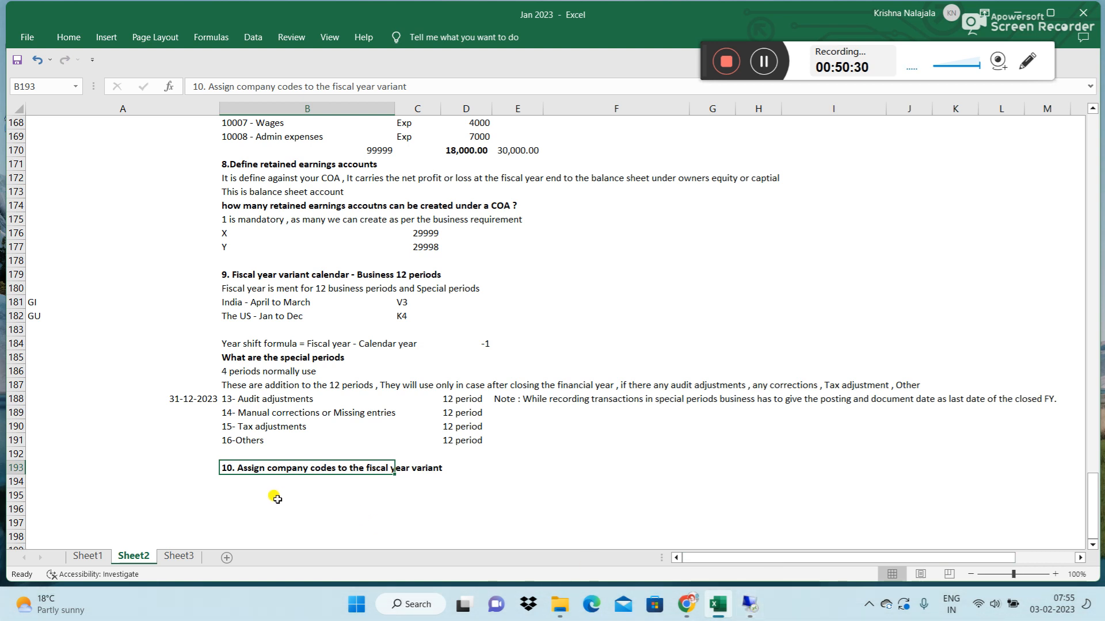
- List the company code assignments "IN90 - GI" in B195 and "US90- GU" in B196
click(255, 490)
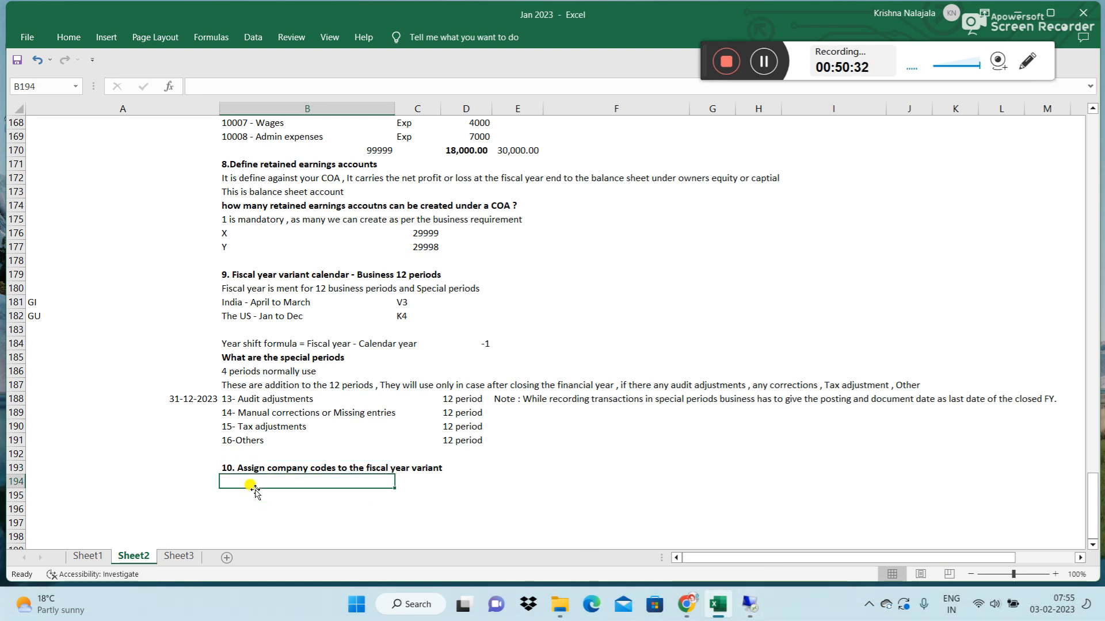
text(IN90 - )
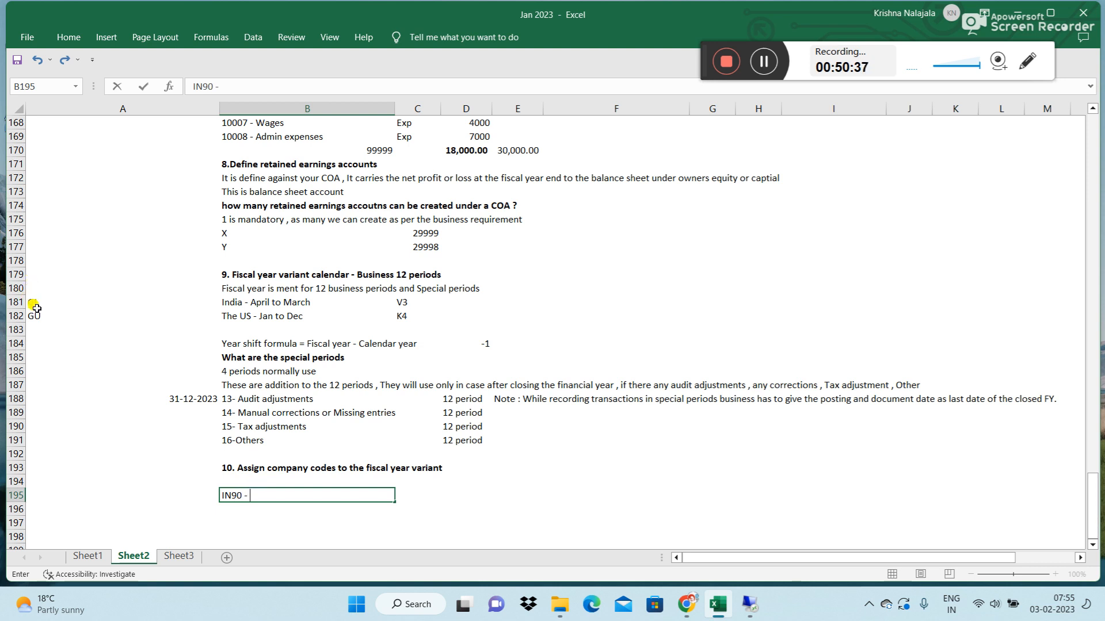
text(GI)
key(Return)
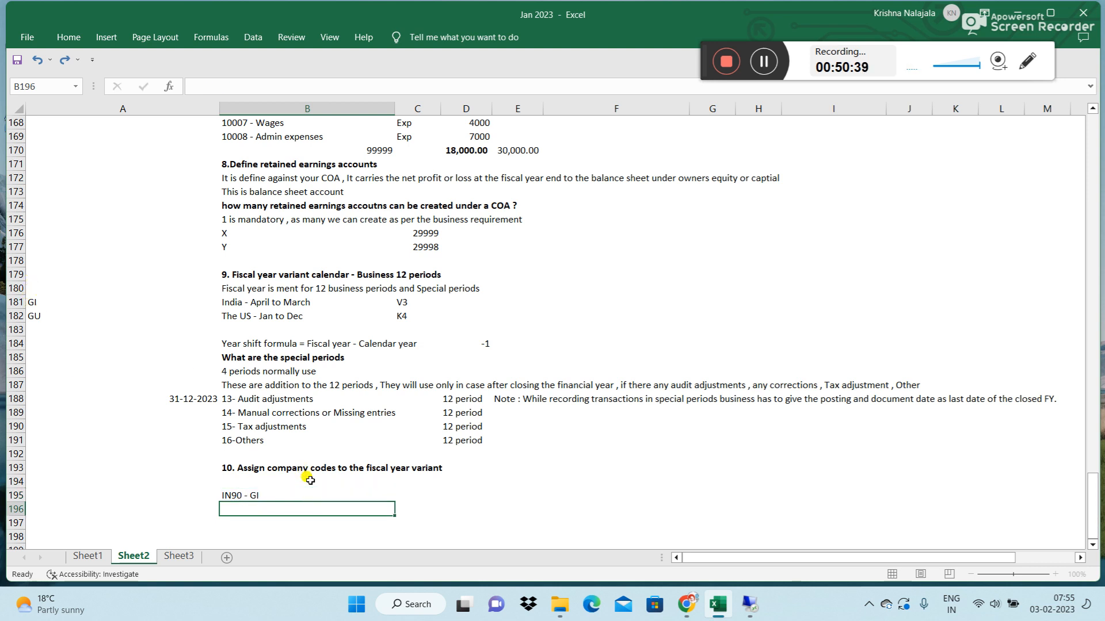
text(US90- )
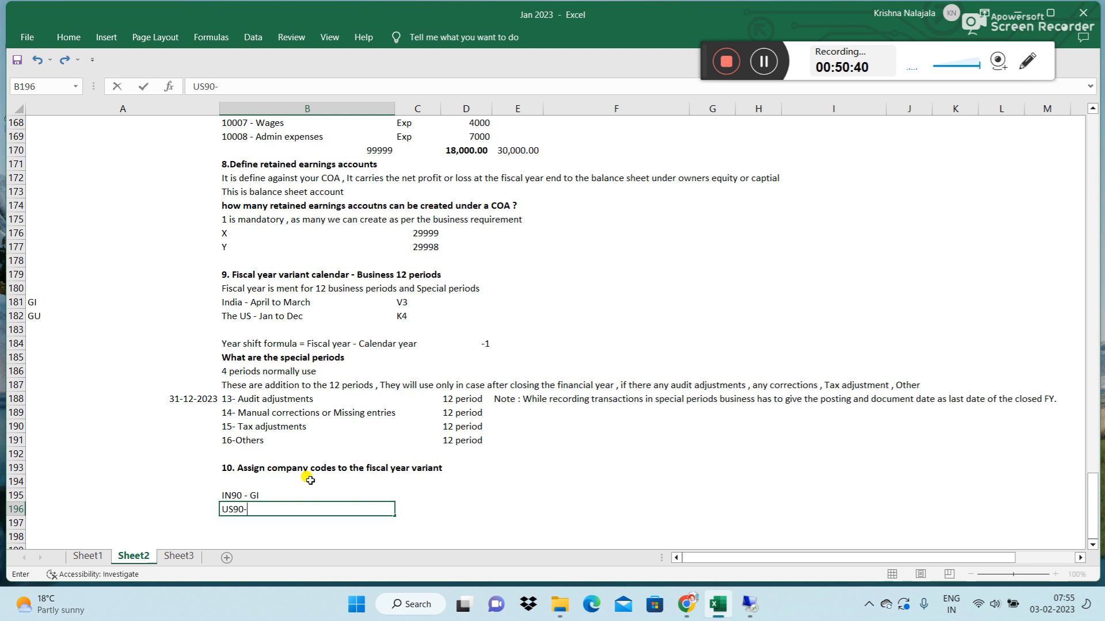
text(GU)
key(Return)
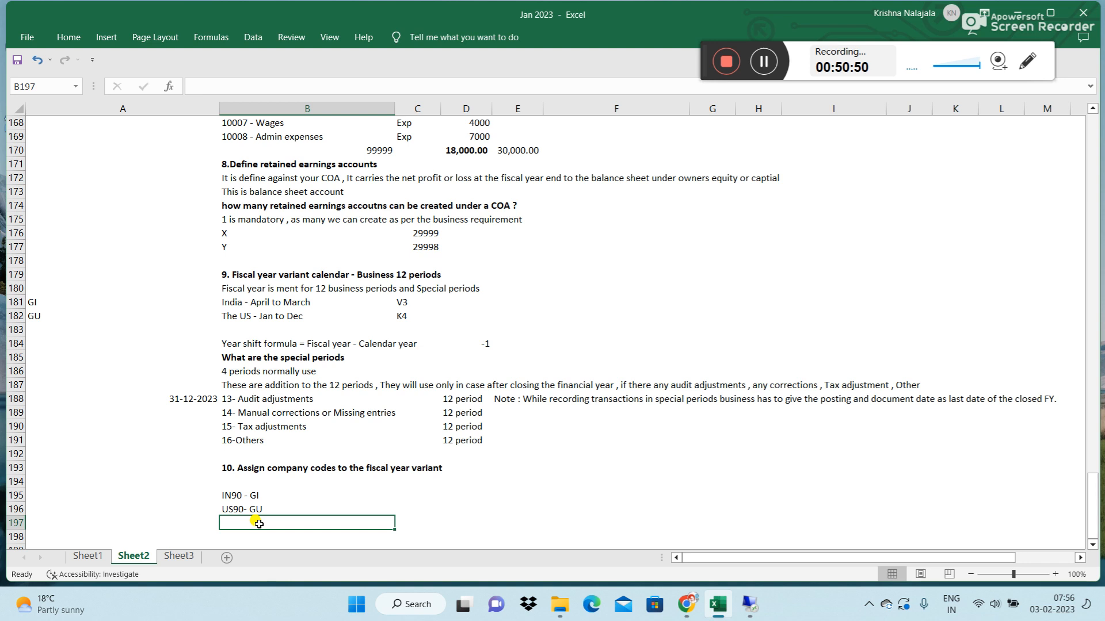
- Enter the company code assignment "IN91- GI" in B197
text(IN9)
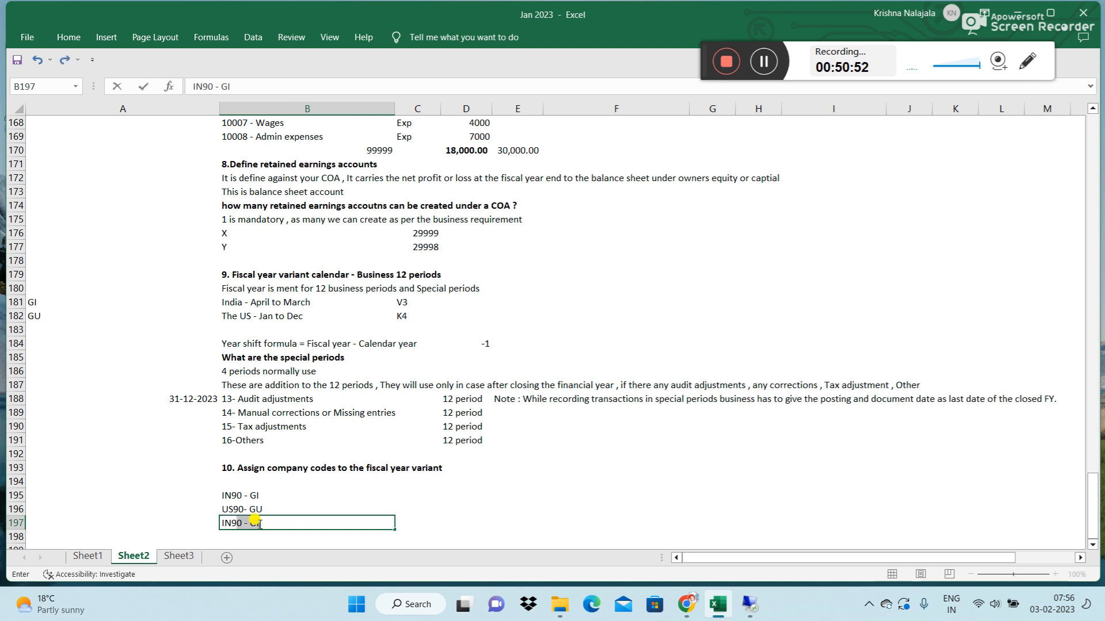
text(1)
text(G)
key(Return)
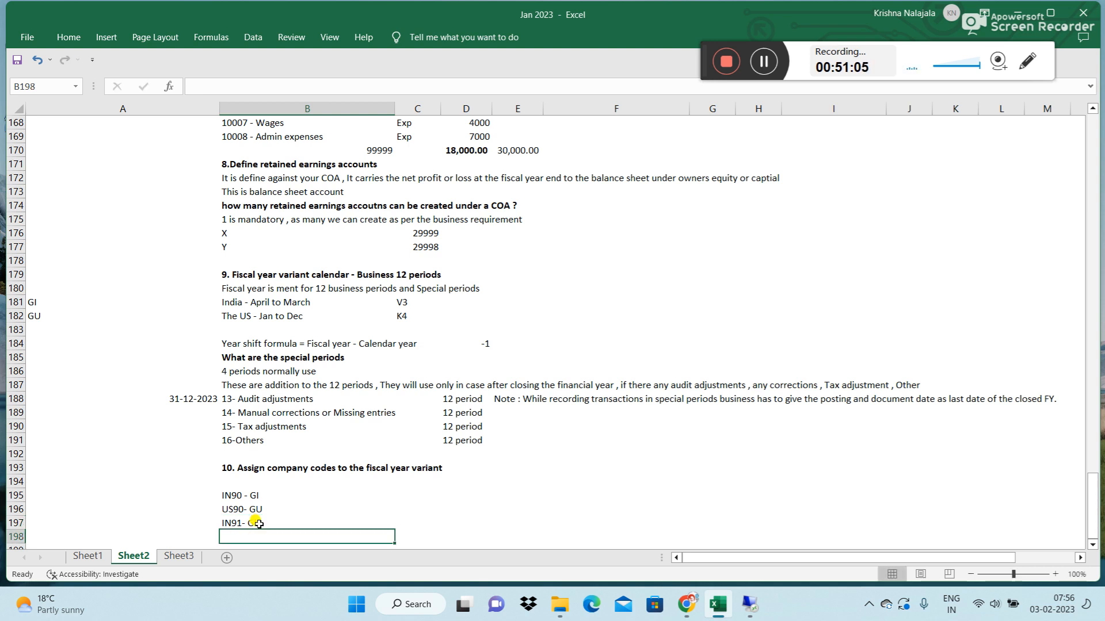
- Move the IN91 entry from B197 to C195 and enter "US91-GU" below it in C196
click(253, 523)
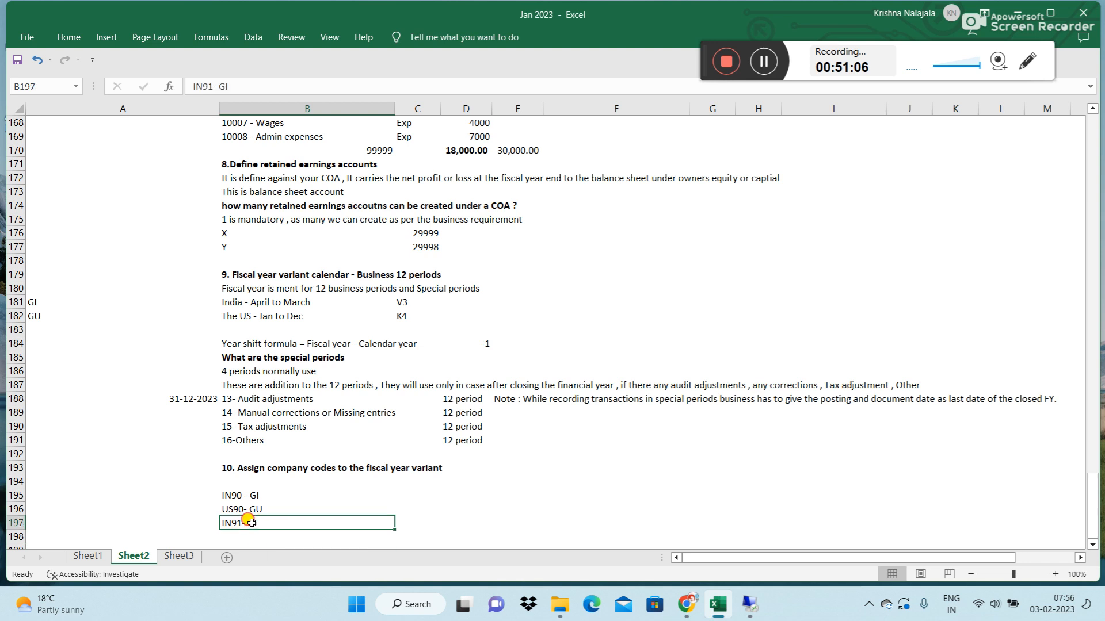
key(ctrl+x)
key(Up)
key(Up)
key(Right)
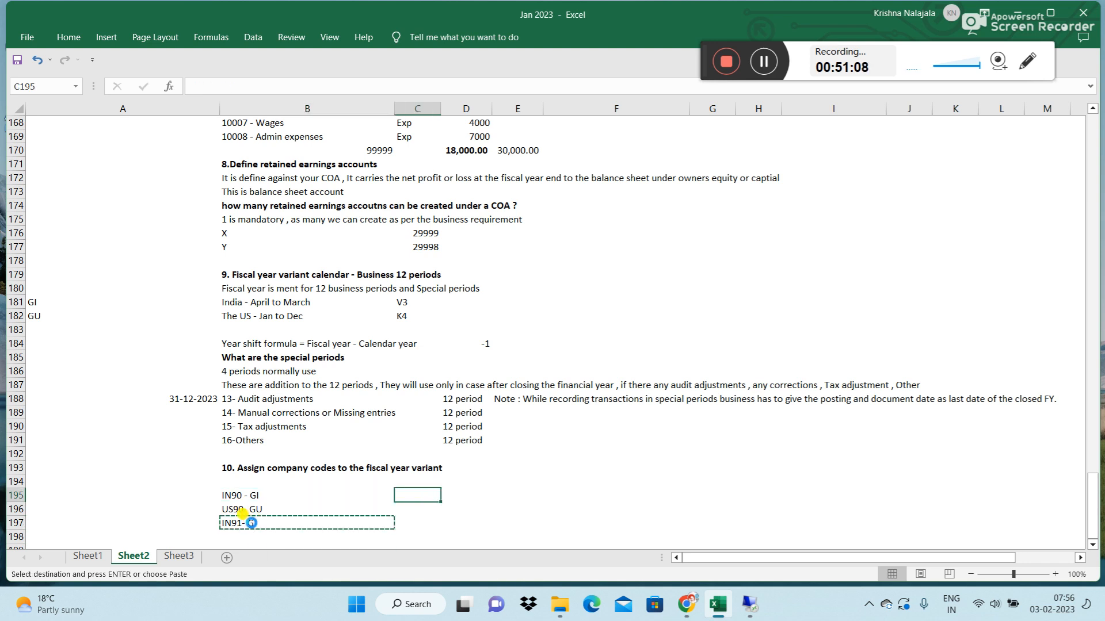
key(ctrl+v)
key(Down)
text(US91)
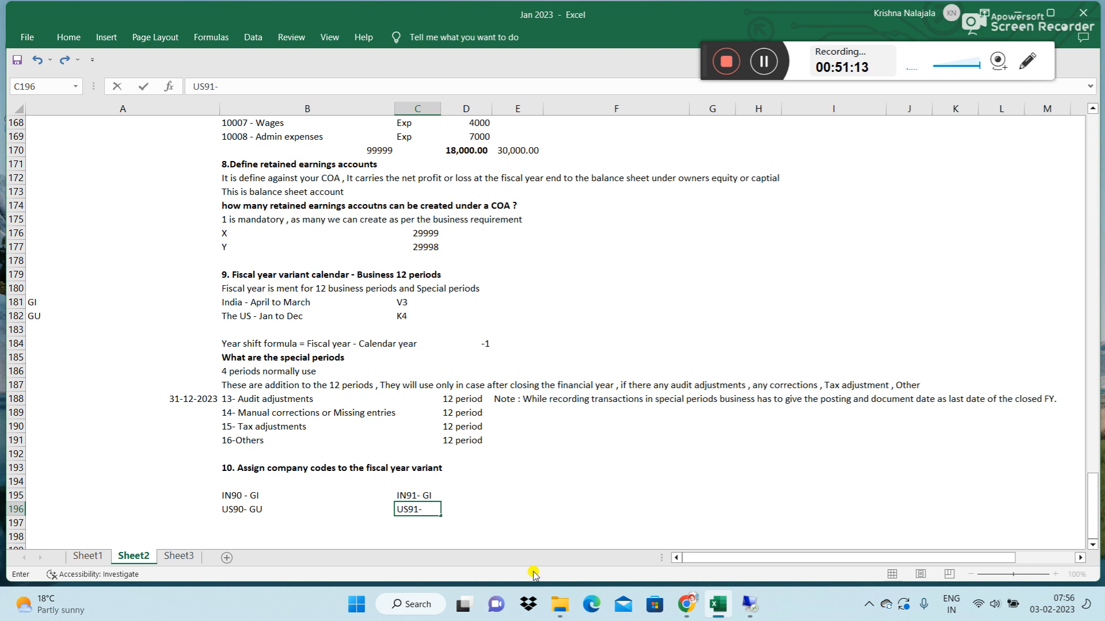
text(-GU)
key(Return)
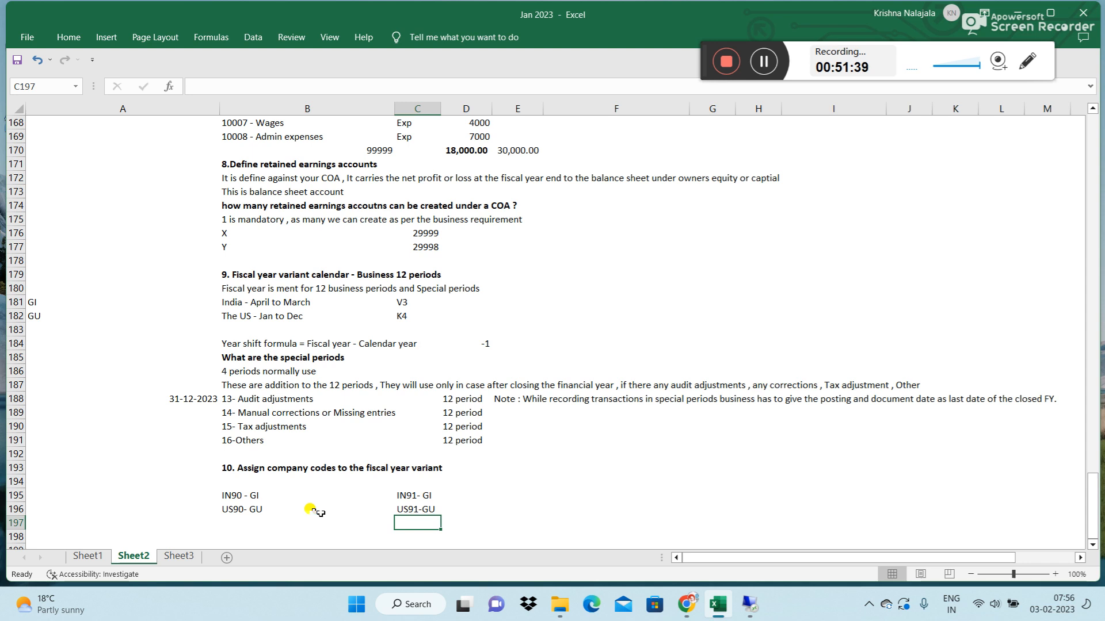
- Enter the note "1 Company code can be assigned to 1 Fiscal year variant relation is 1:1" in B197
click(222, 509)
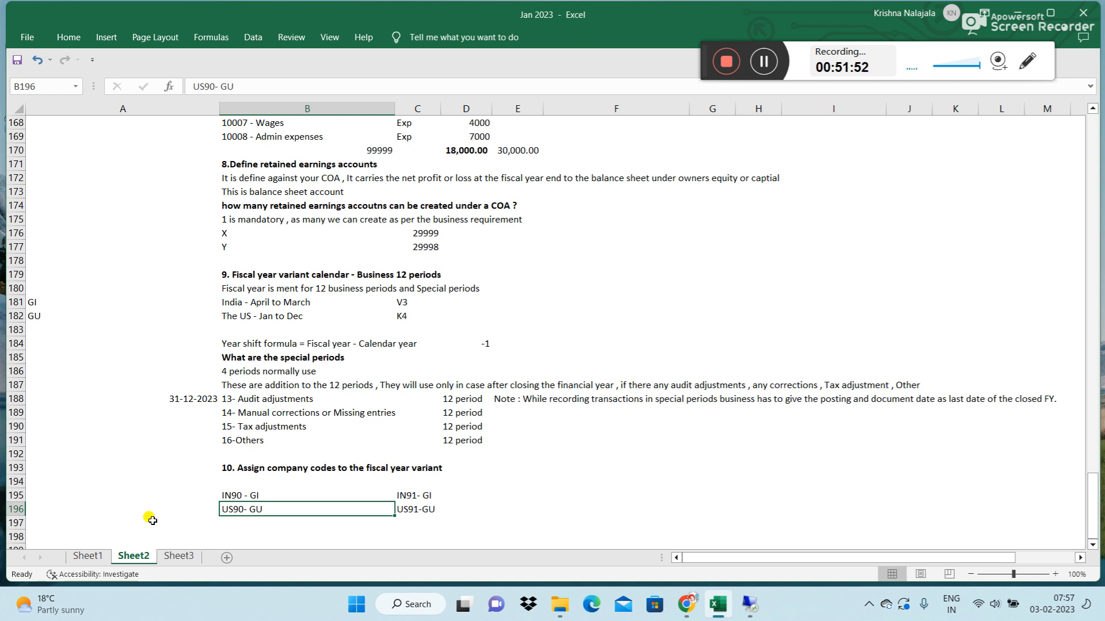
key(Down)
key(Down)
key(Down)
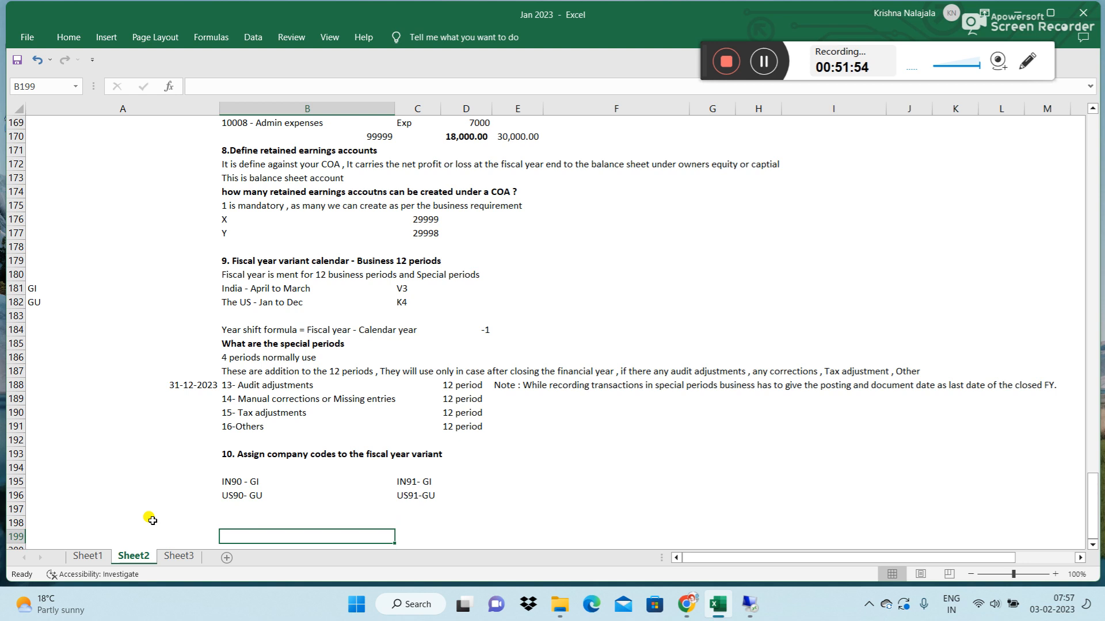
key(Up)
key(Up)
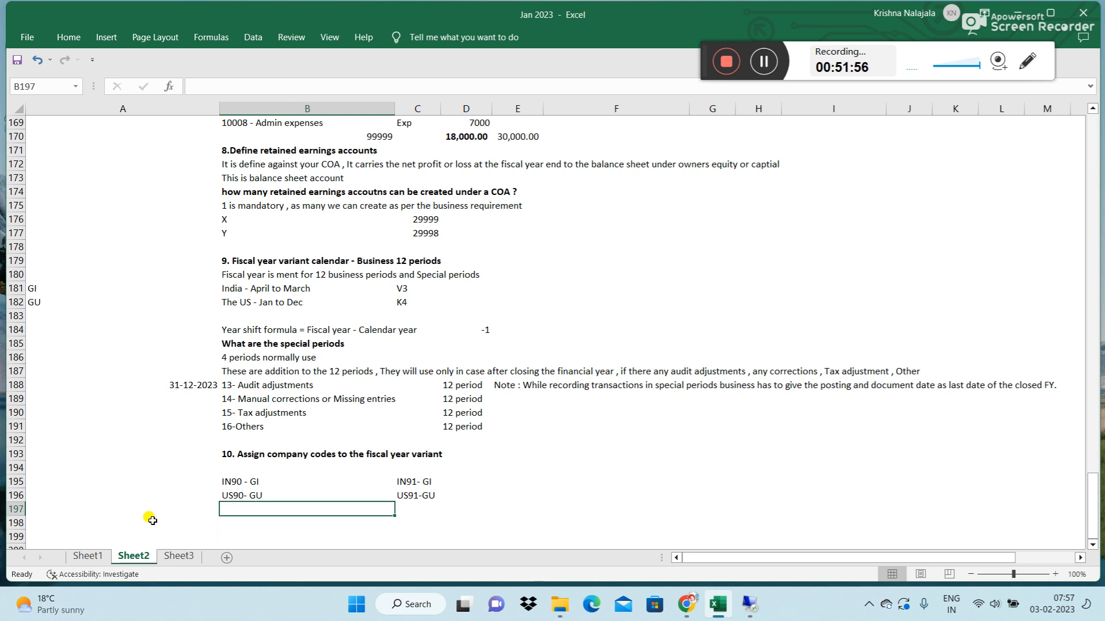
text(1 Compan)
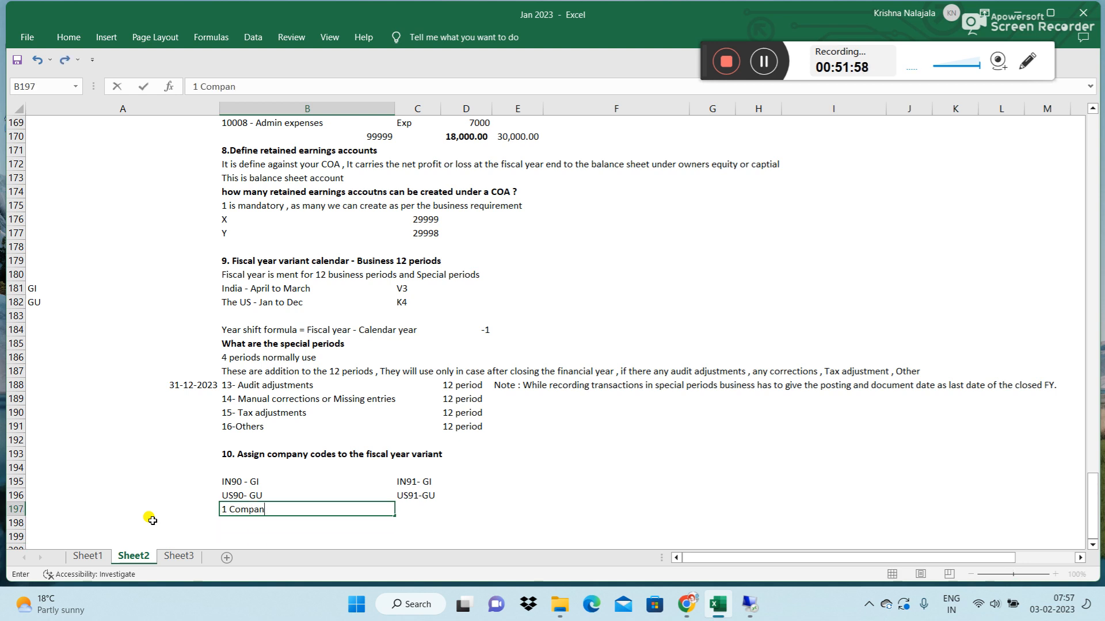
text(y code can be as)
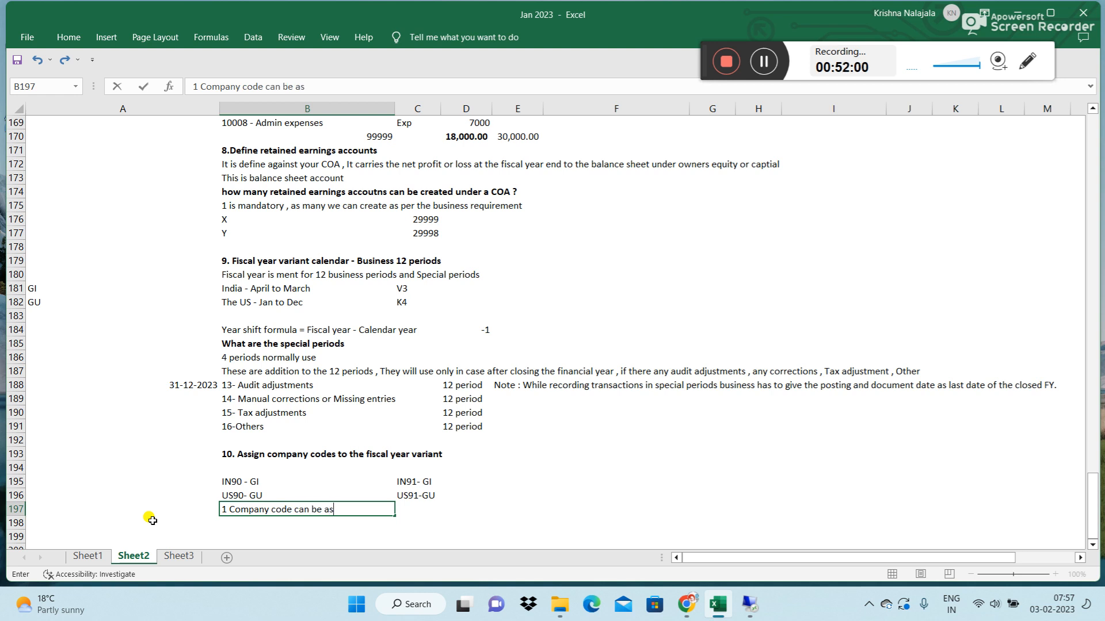
text(signed to 1 Fiscal year)
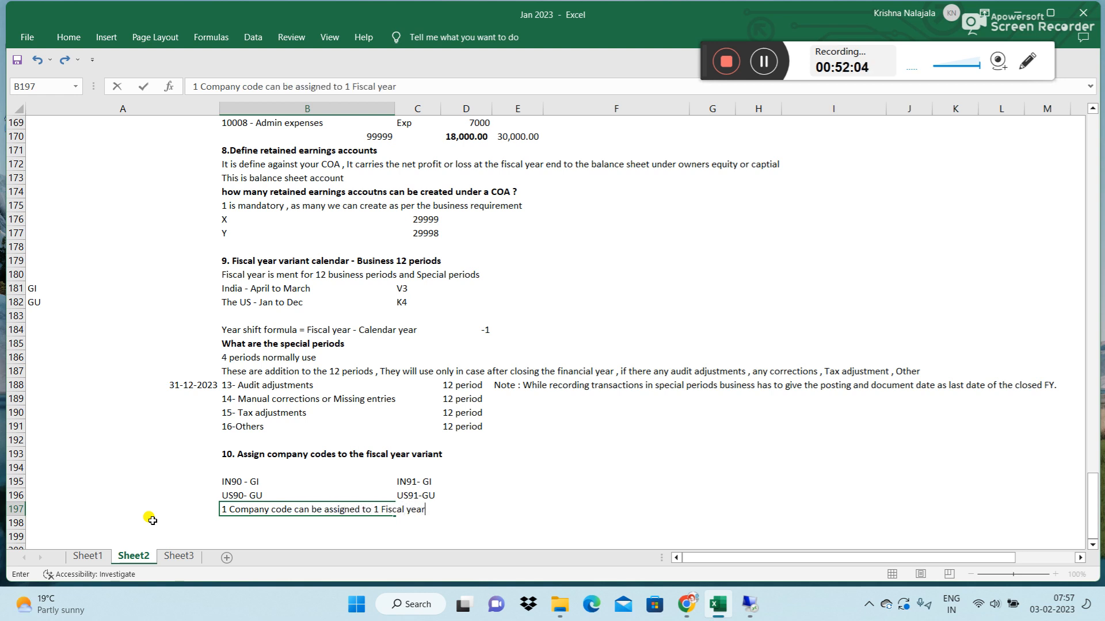
text( variant relation is )
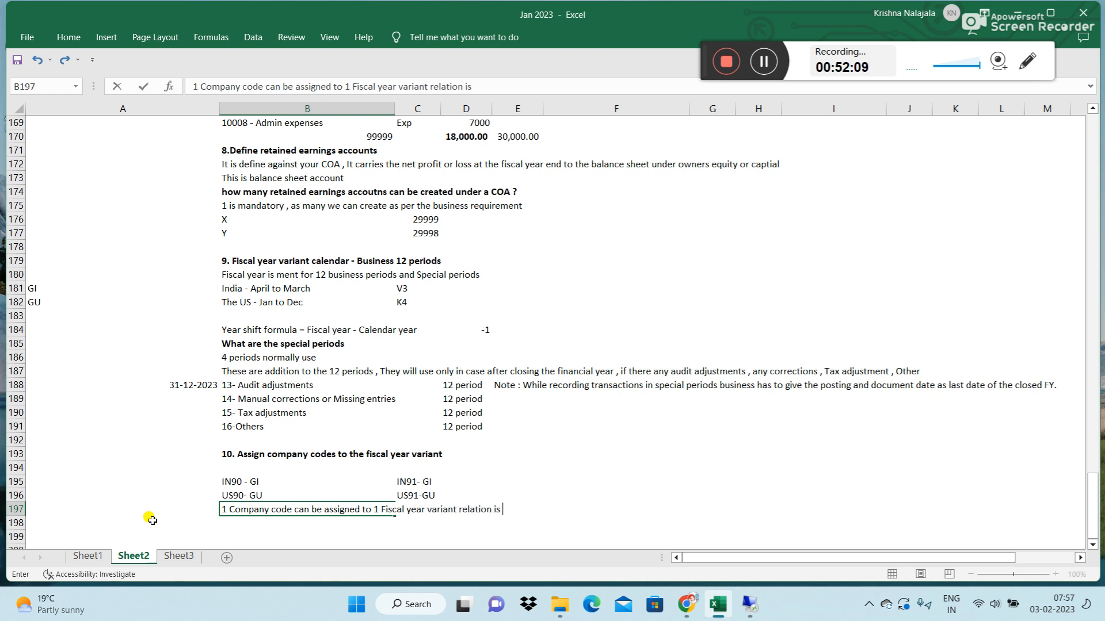
text(1;)
text(:1)
key(Return)
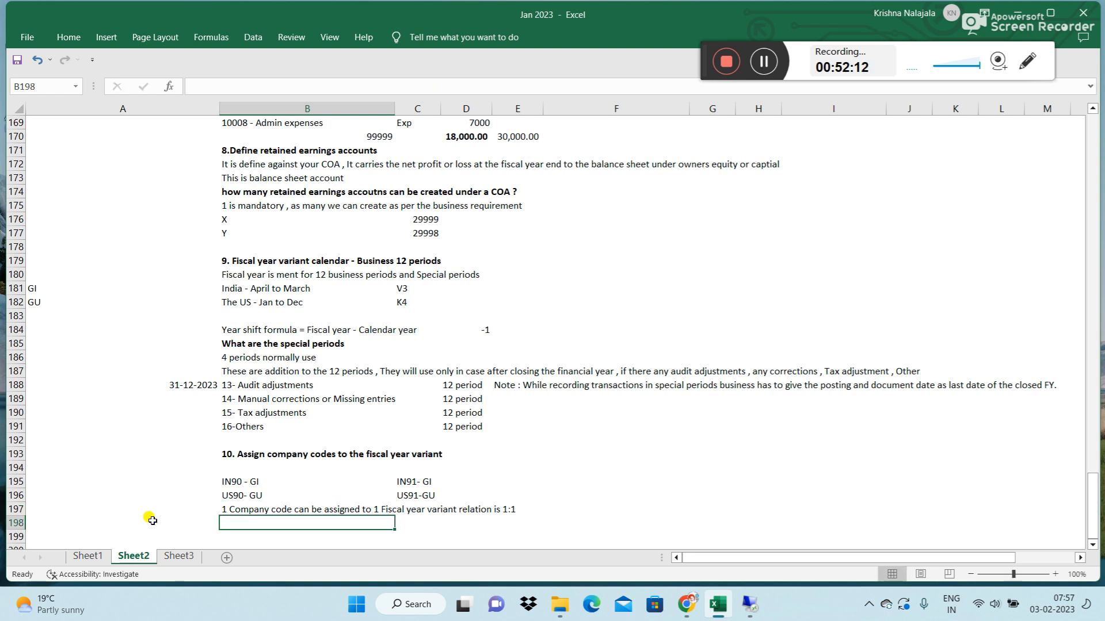
- Enter the note "1 Fiscal year variant can be assigned to similar multiple company codes relation 1:N" in B198
text(1 Fisc)
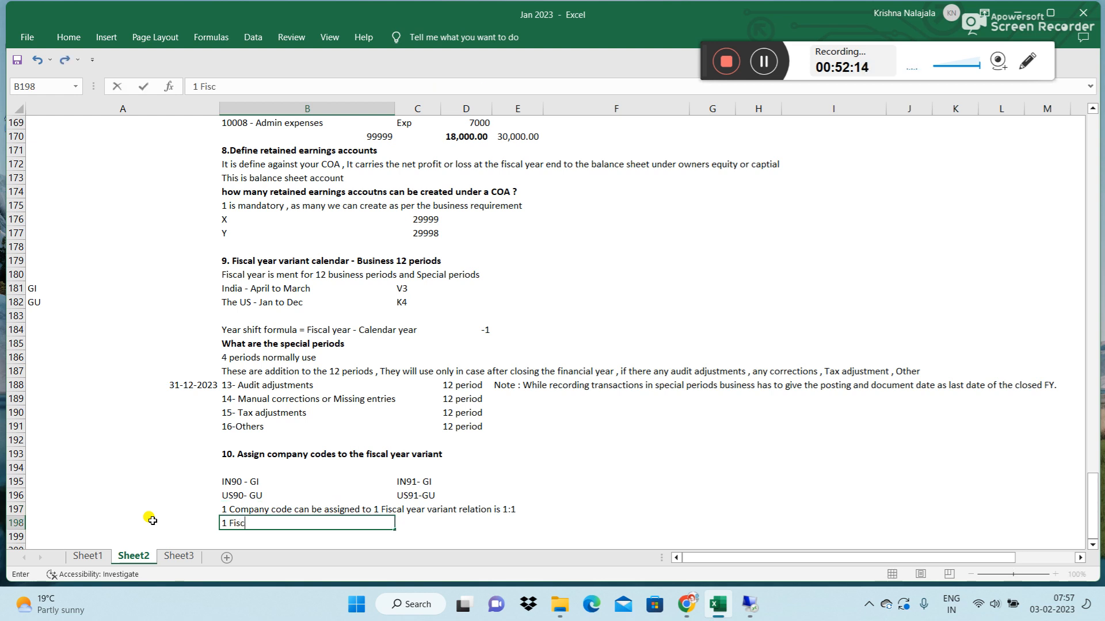
text(al year variant can be )
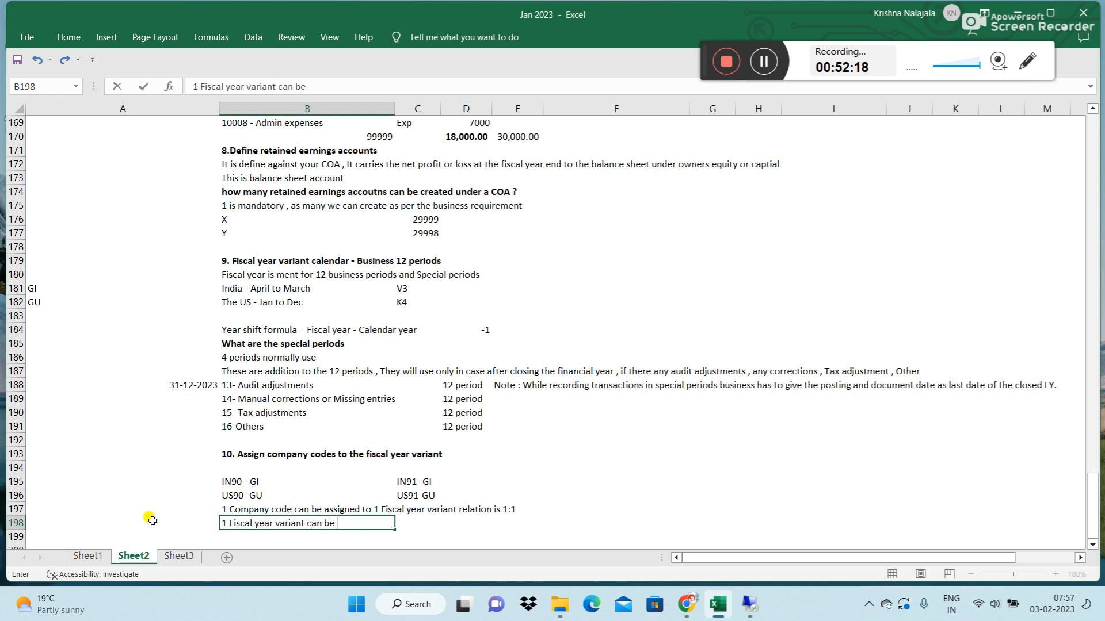
text(assigned to similar)
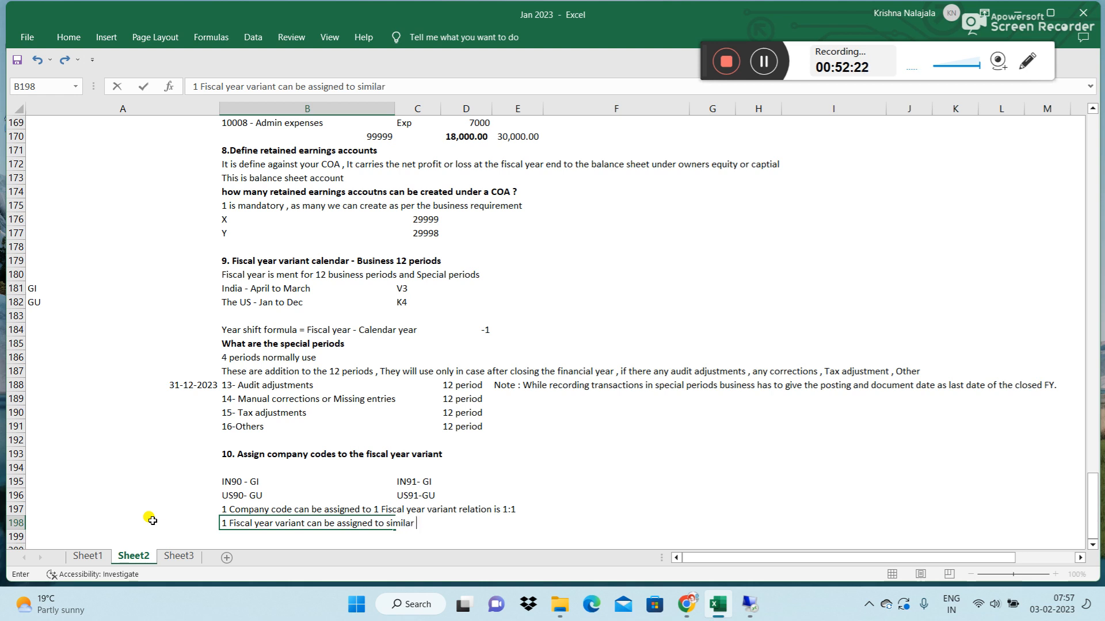
text( multiple company codes )
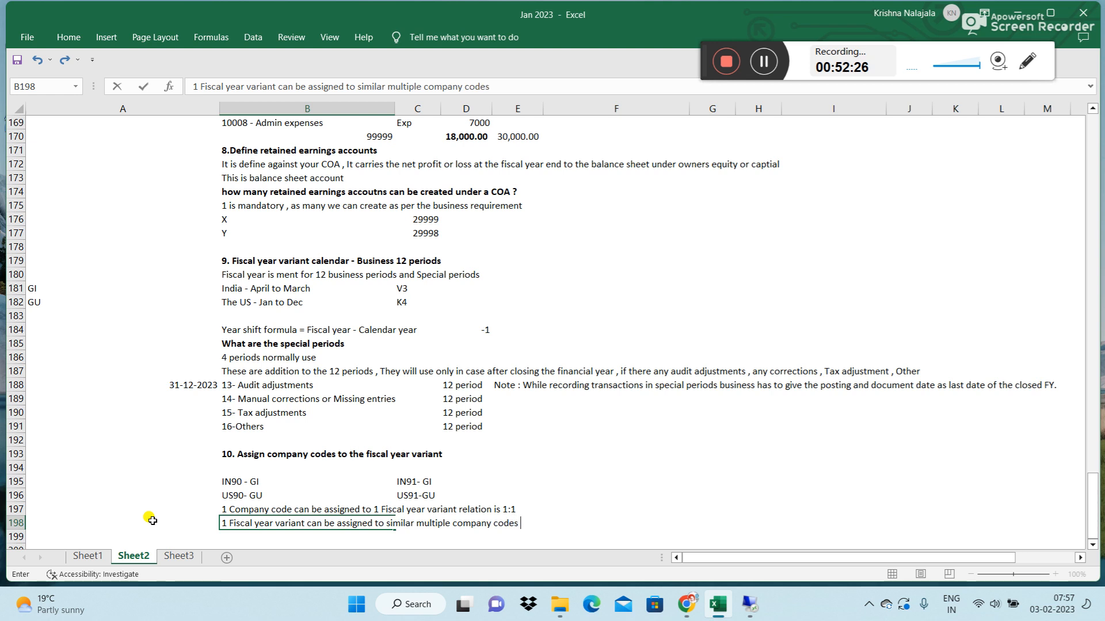
text(relation)
text(1:N)
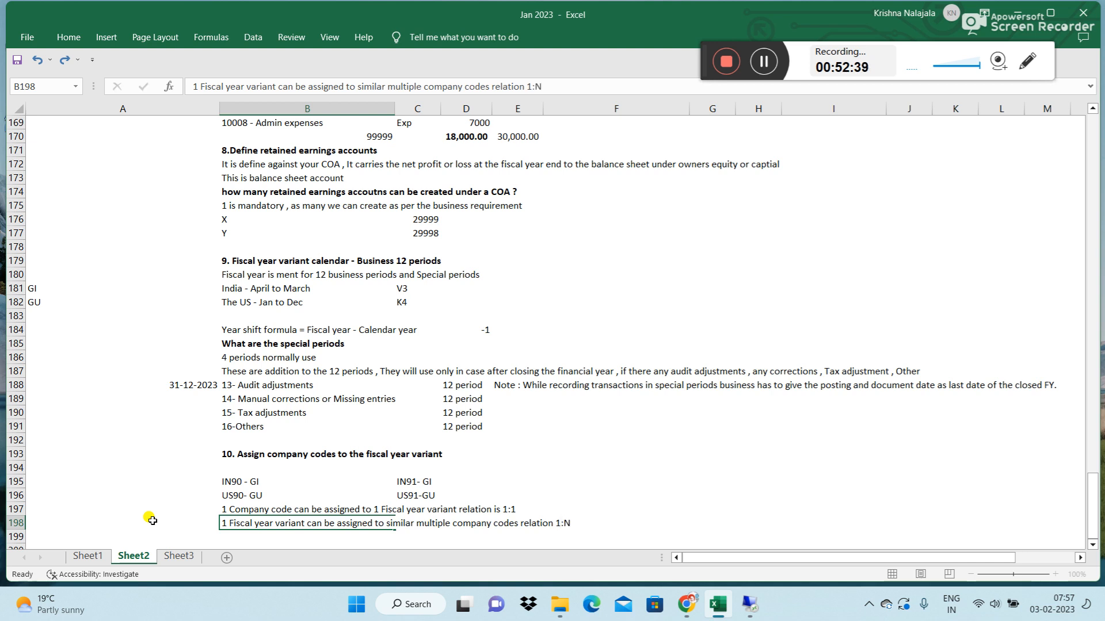
key(Return)
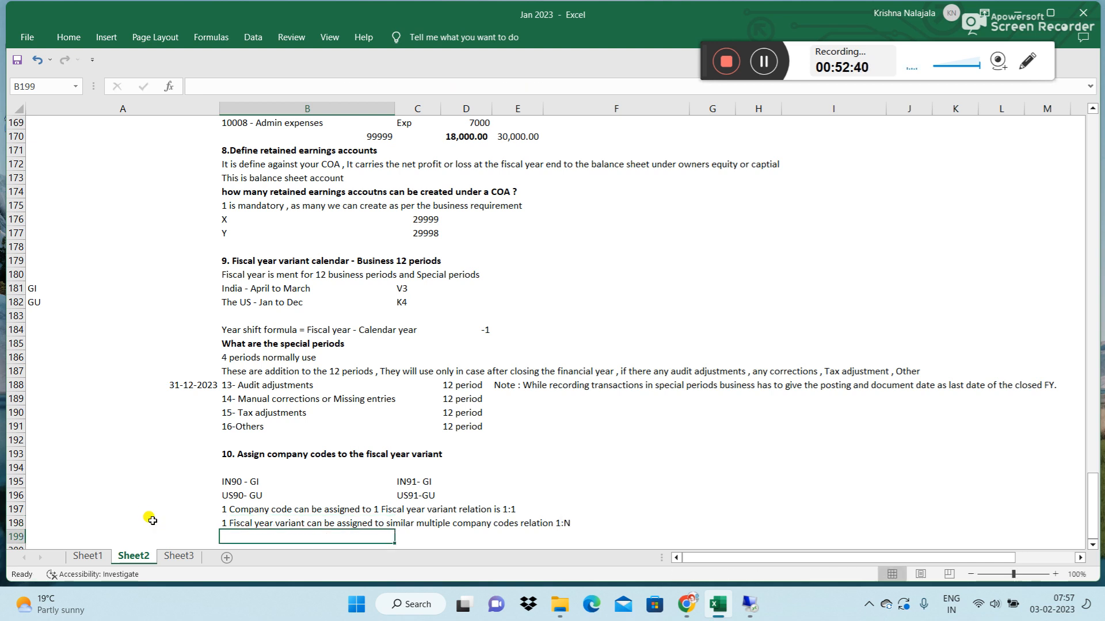
key(Return)
key(Return)
key(Return)
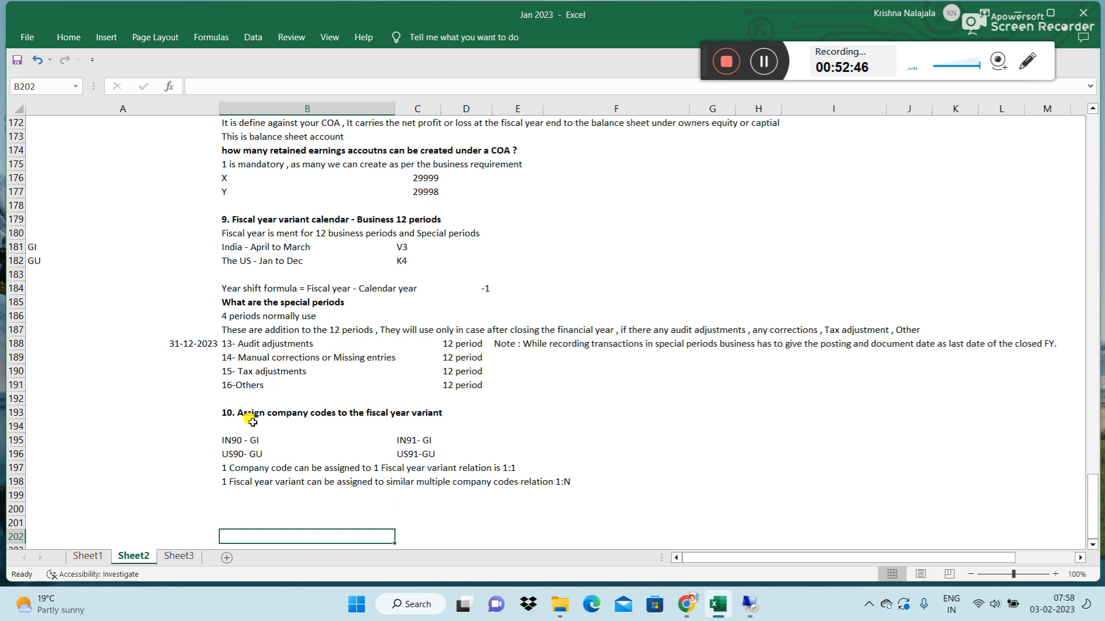
click(226, 496)
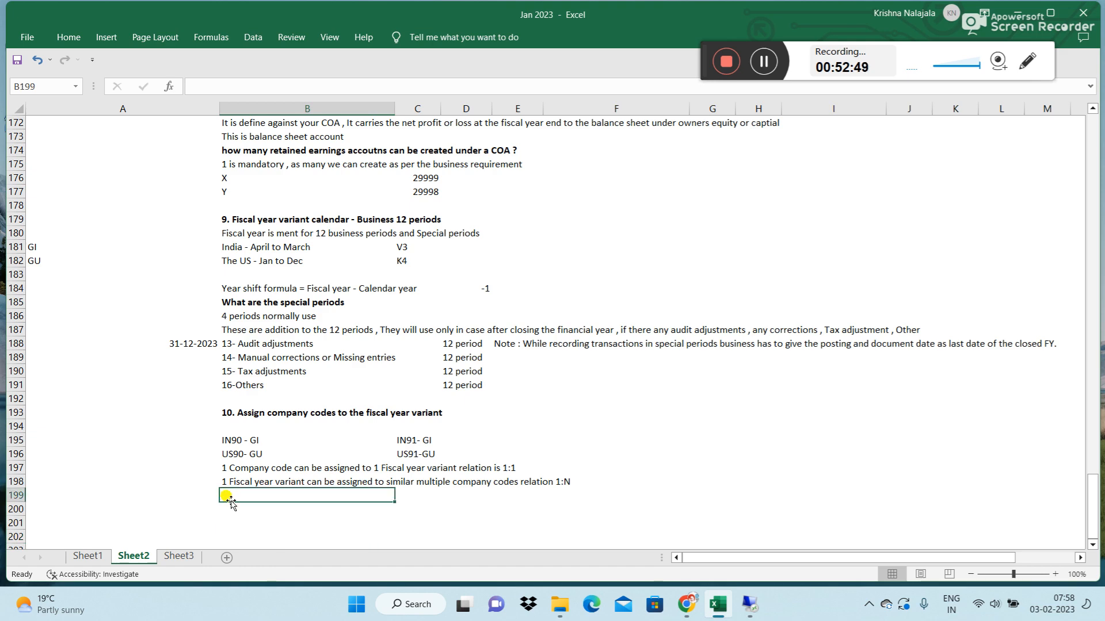
- Switch to SAP, leave the fiscal year variants view and open Assign Company Code to a Fiscal Year Variant
click(750, 604)
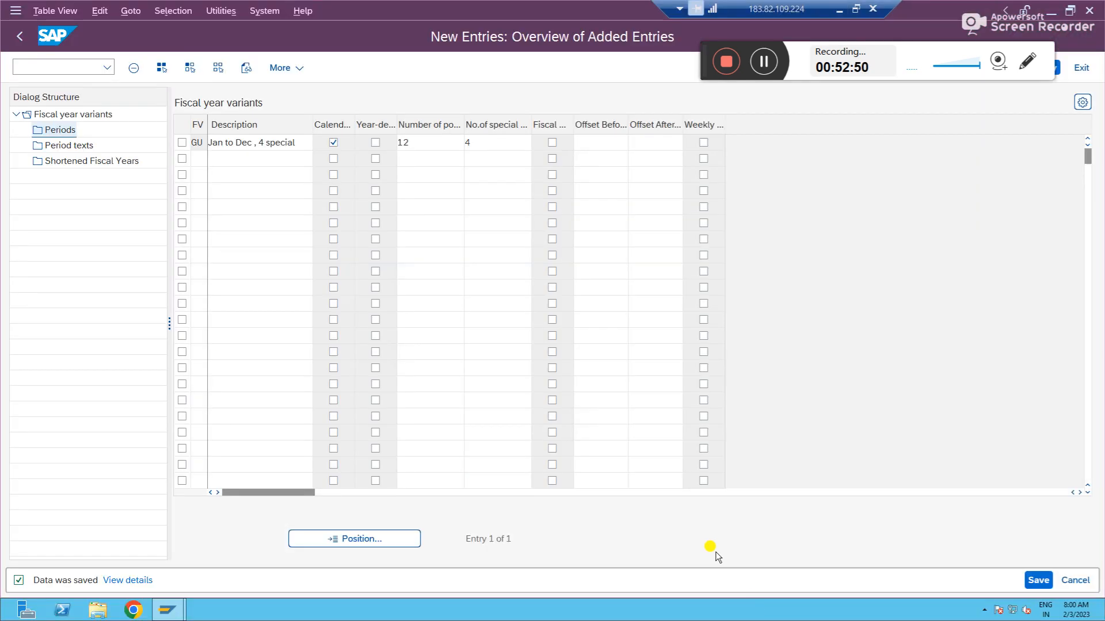
click(20, 40)
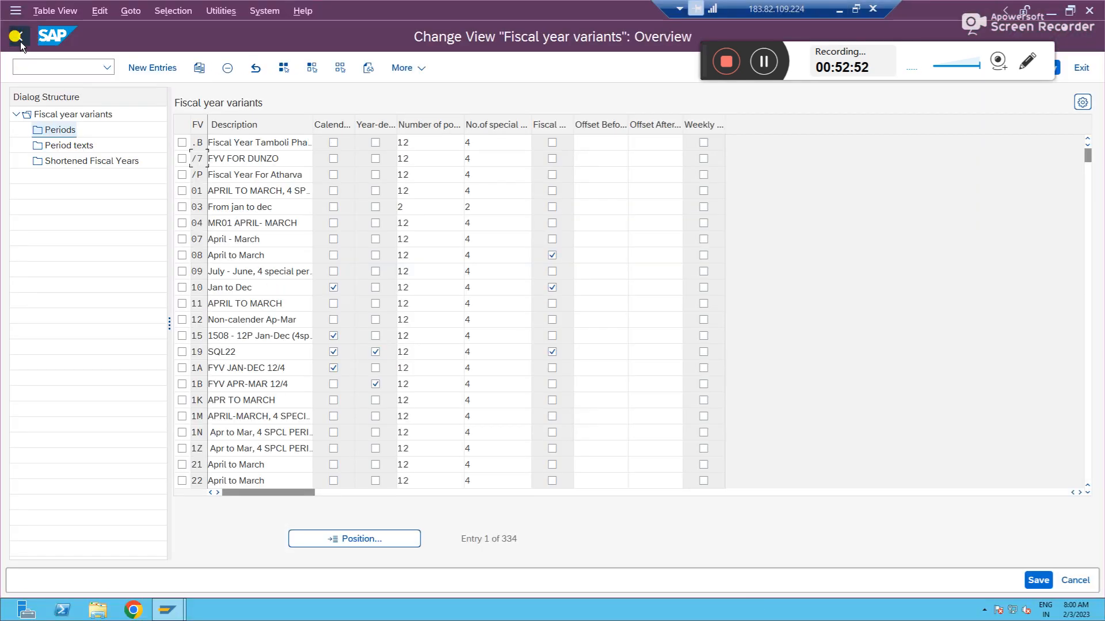
click(20, 42)
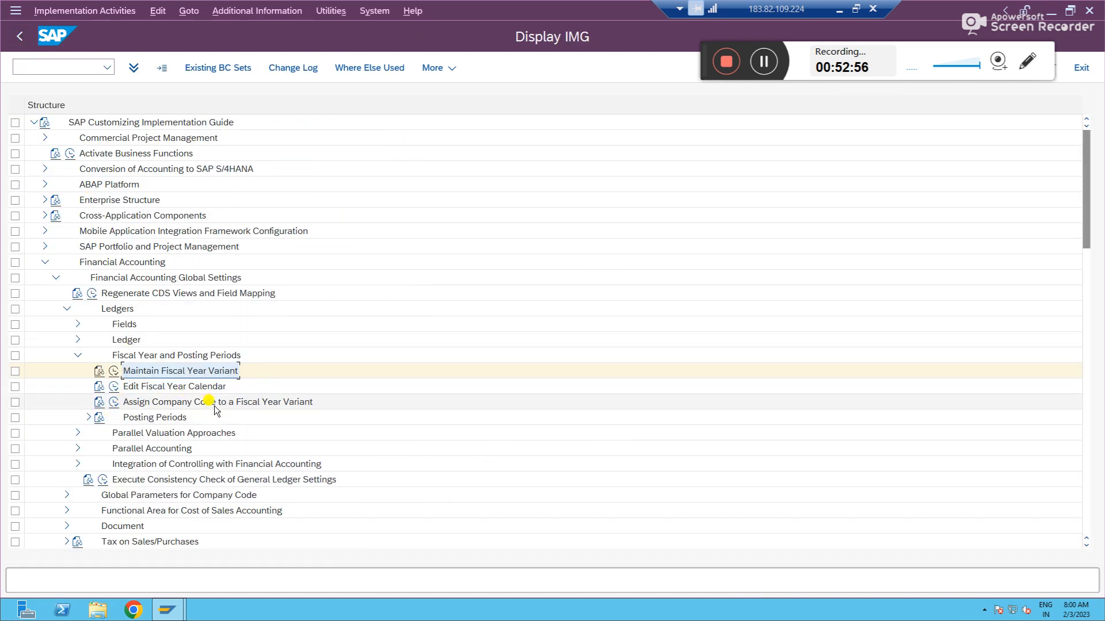
click(114, 403)
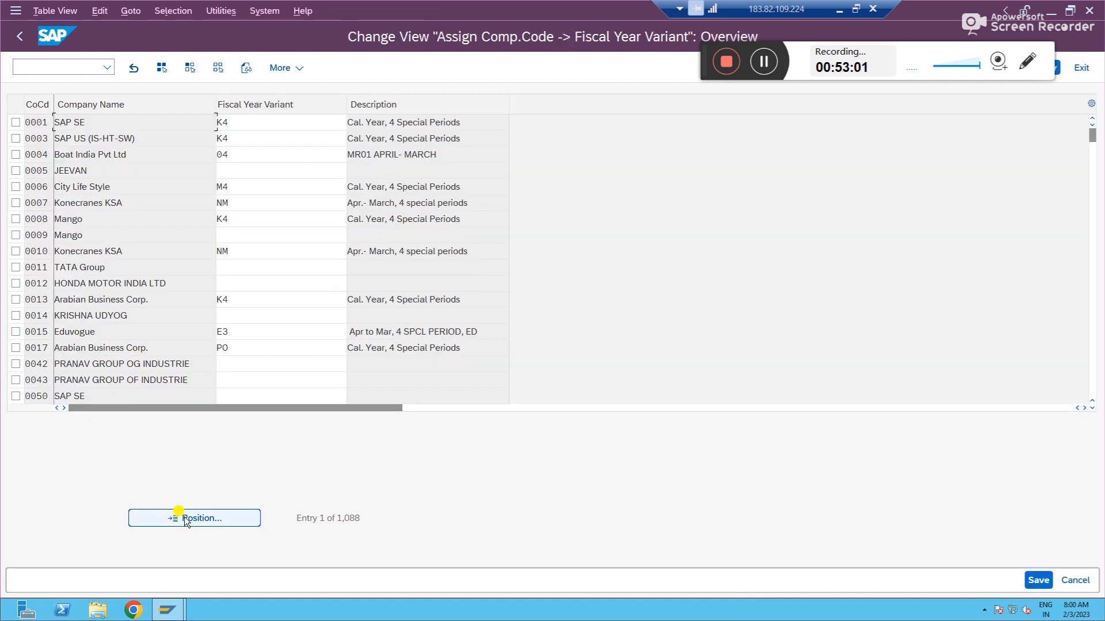
- Locate company code IN90 in the assignment list and assign it fiscal year variant GI
click(184, 518)
text(IN90)
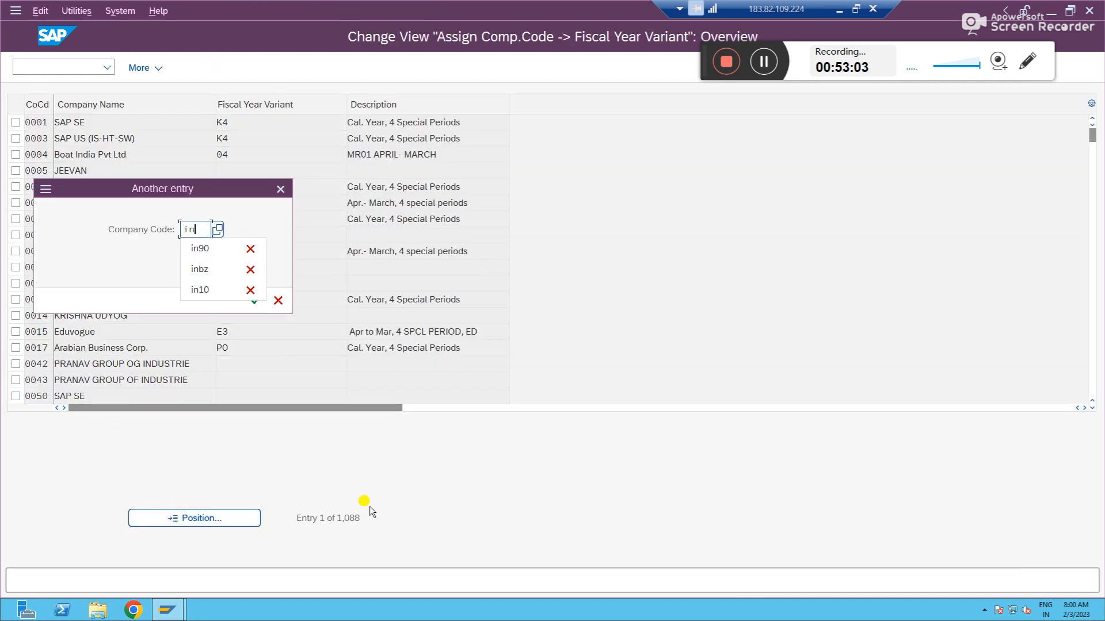
key(Return)
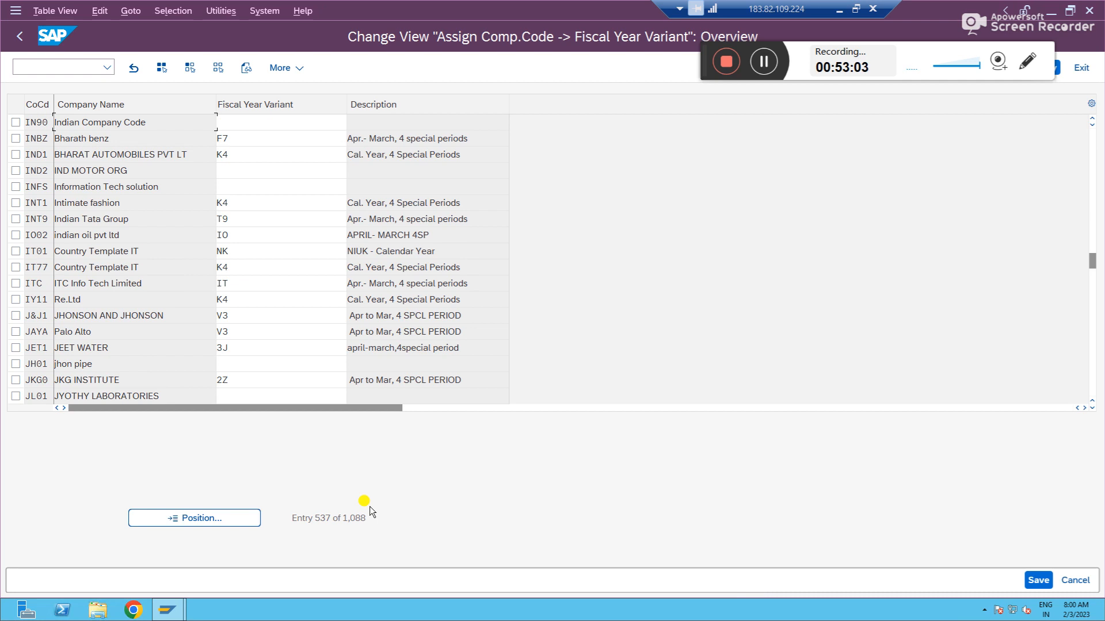
click(297, 121)
text(GI)
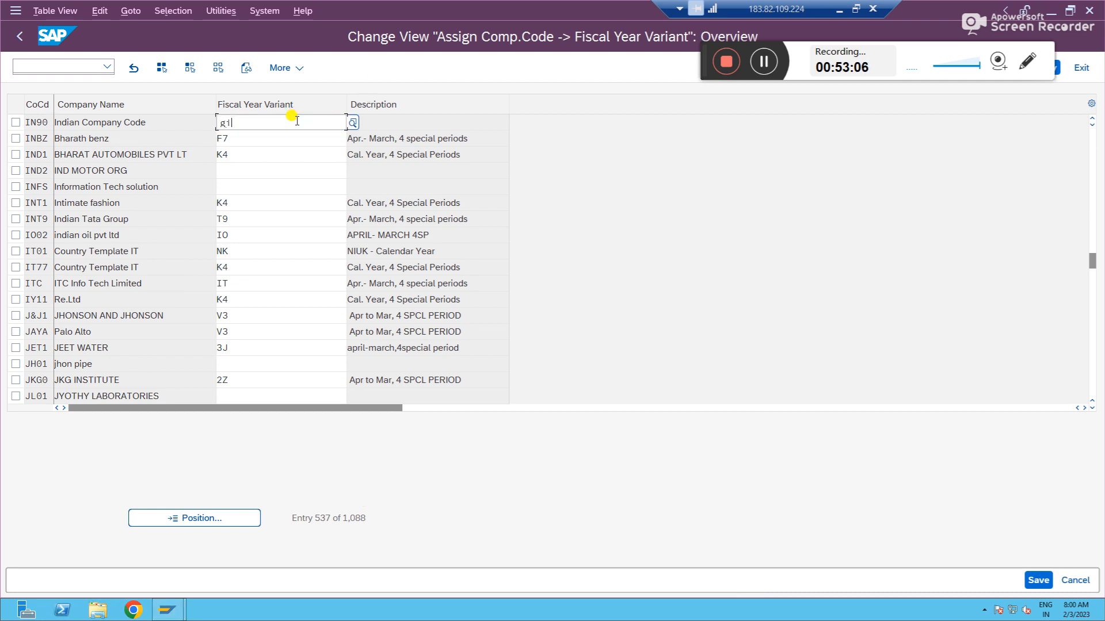
key(Return)
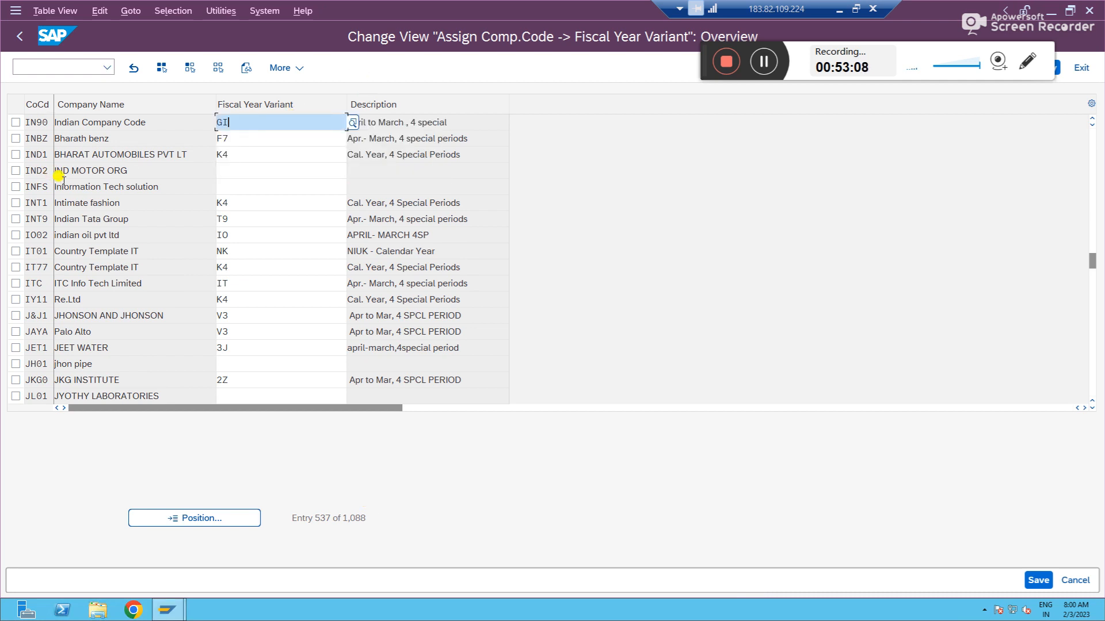
- Assign fiscal year variant GI to company codes IND2 and INFS as well
click(233, 170)
text(GI)
key(Return)
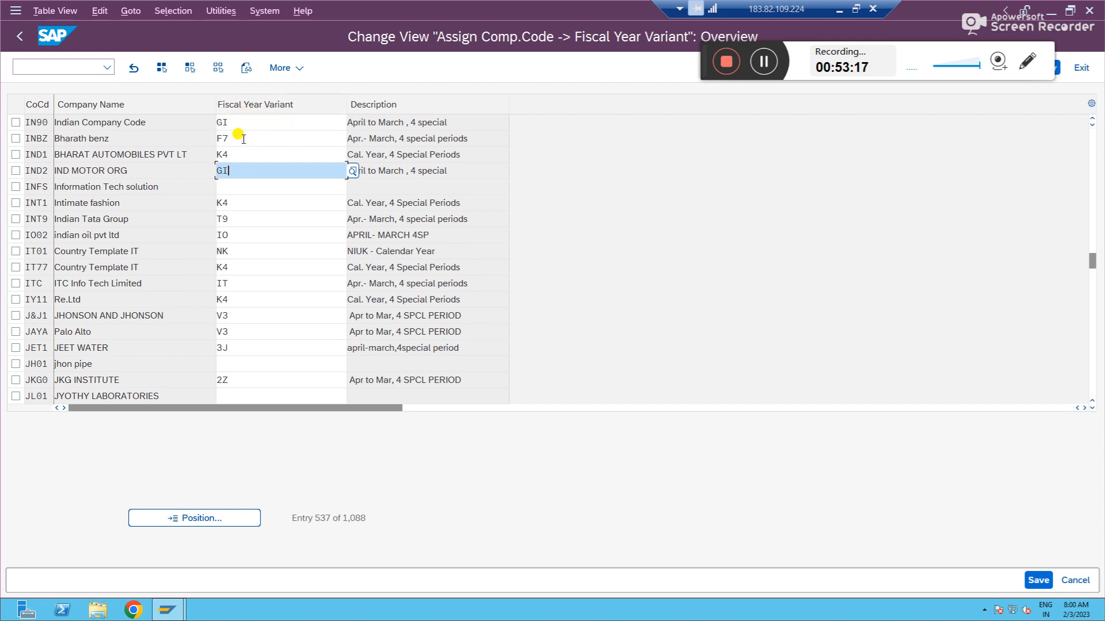
click(234, 191)
text(GI)
key(Return)
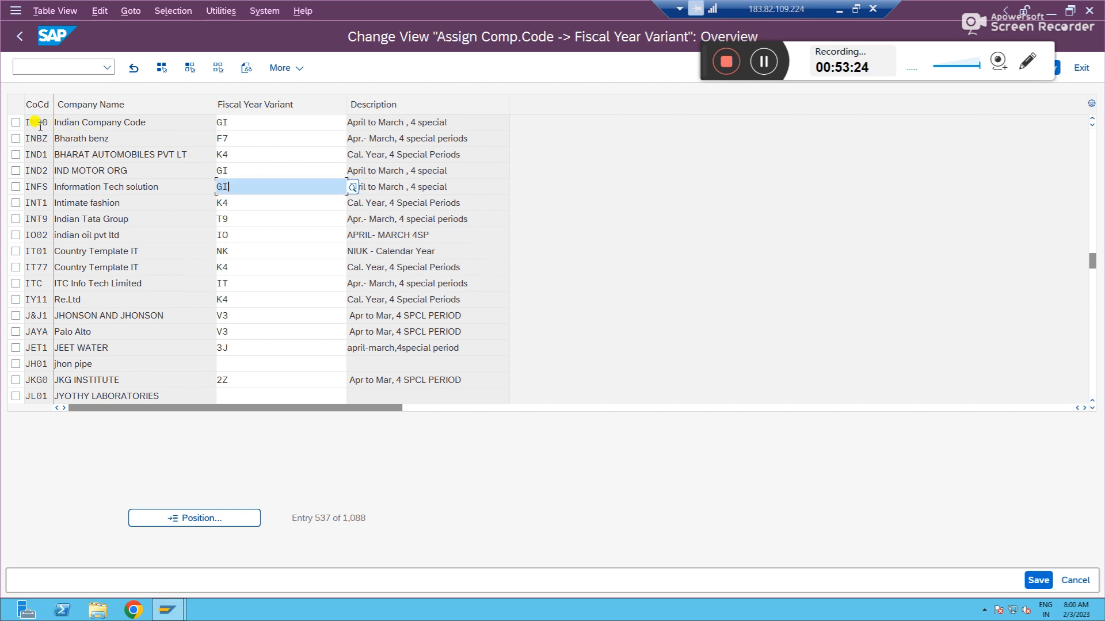
- Locate company code US90 in the assignment list and assign it fiscal year variant GU
click(242, 123)
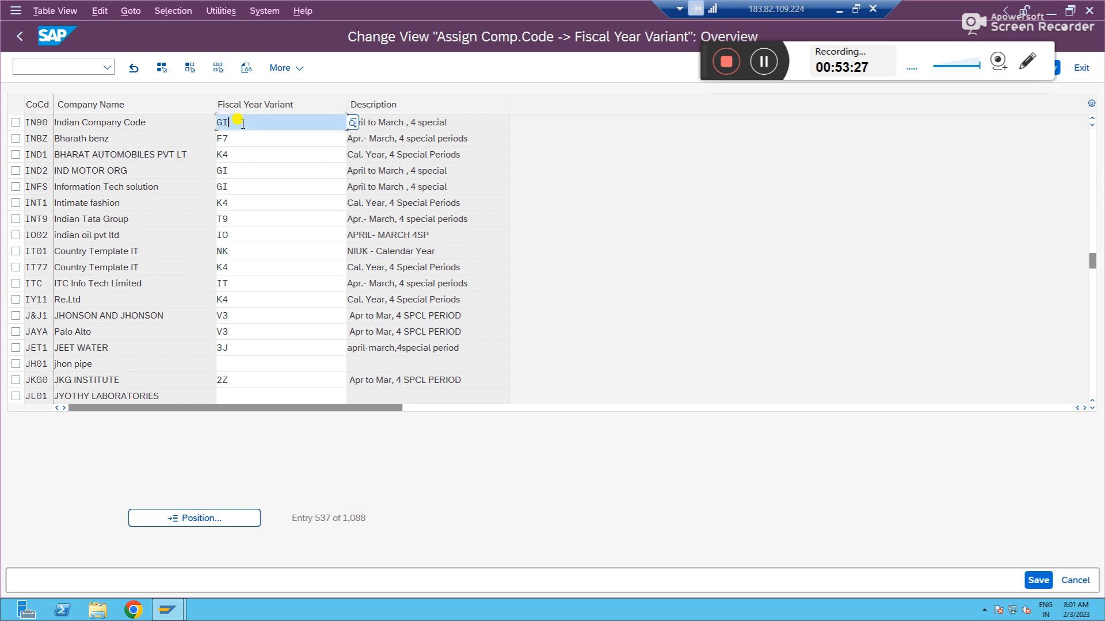
click(215, 523)
key(Return)
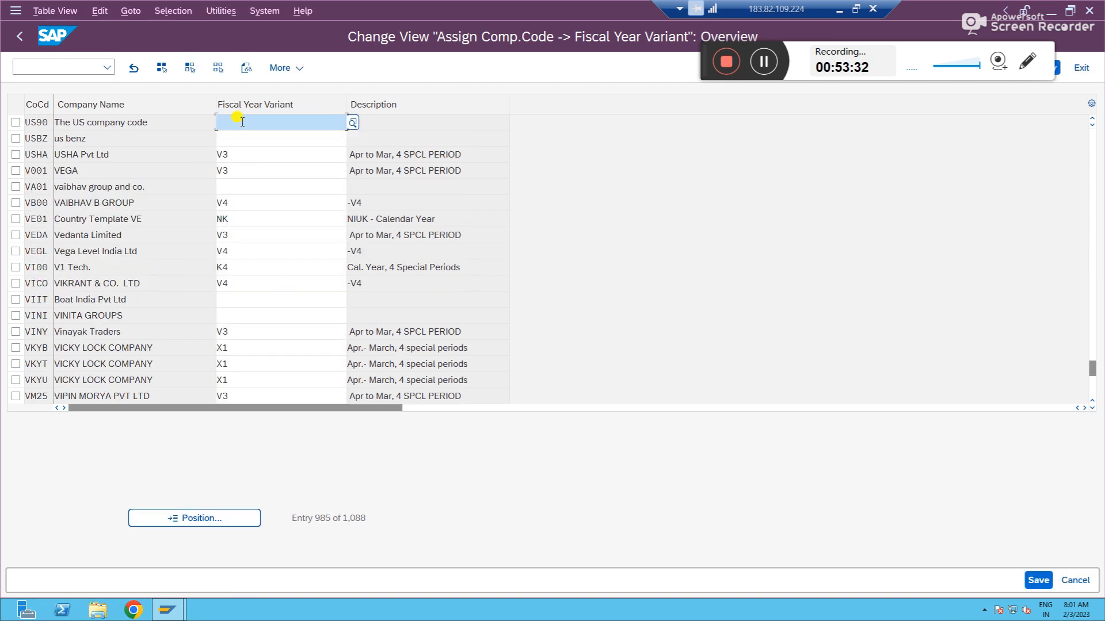
text(gu)
key(Return)
click(462, 118)
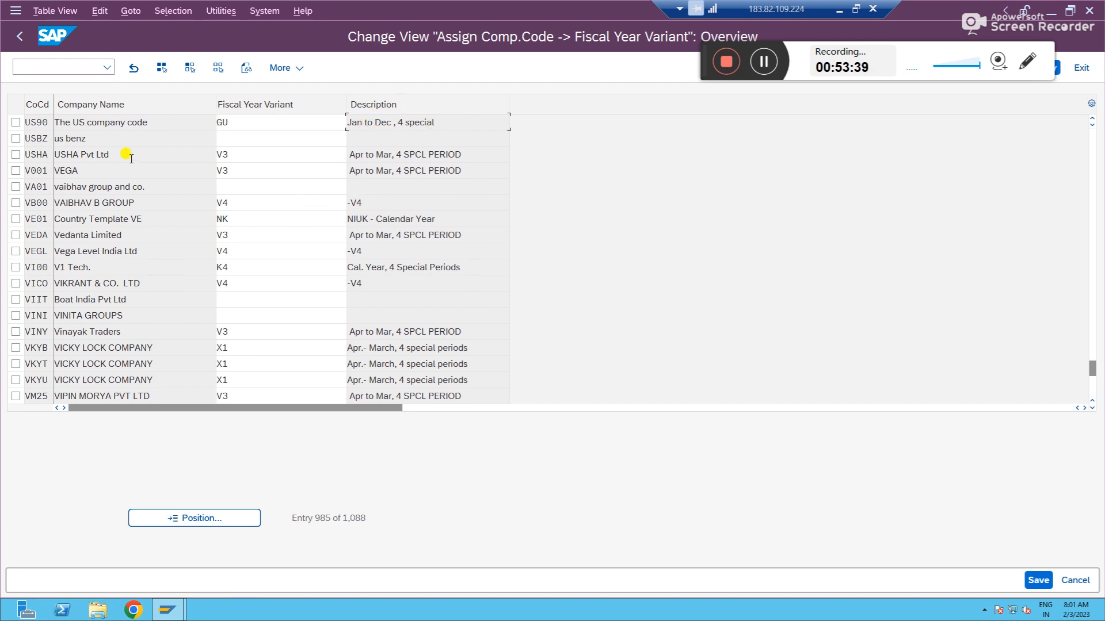
- Assign fiscal year variant GU to company code USBZ
click(235, 138)
text(gu)
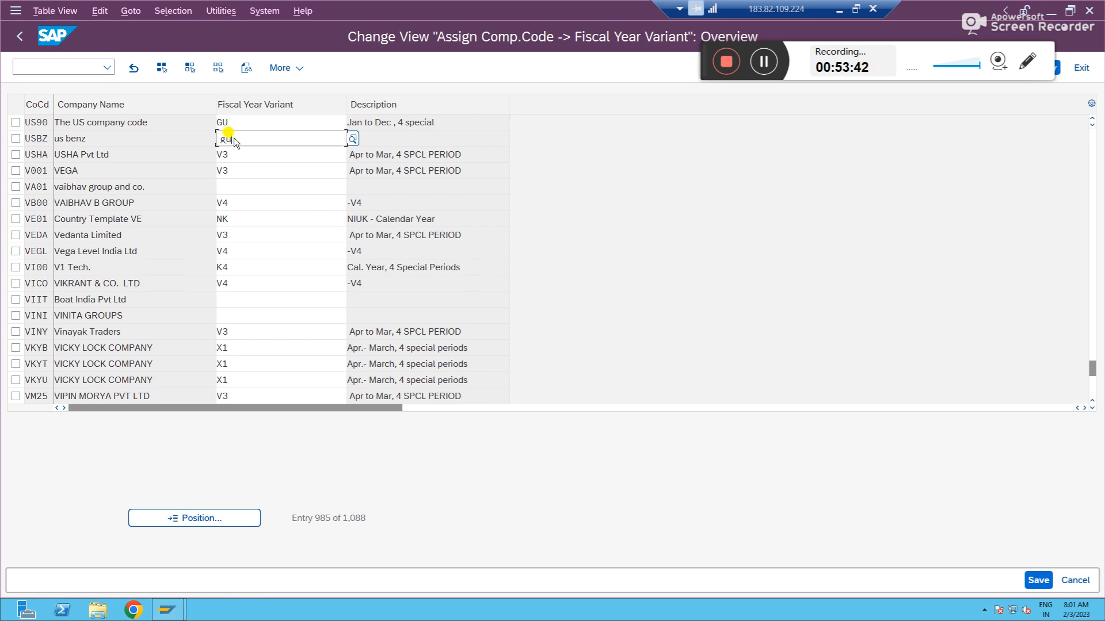
key(Return)
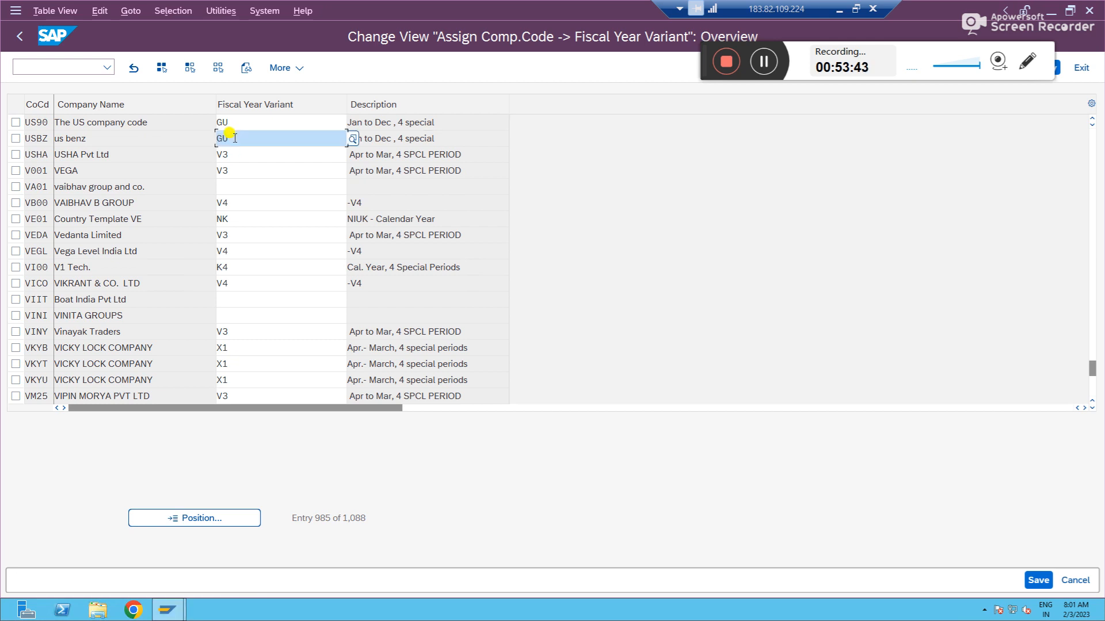
- Examine the fiscal year variants assigned to other company codes such as USHA, V001, VB00 and VI00
click(261, 181)
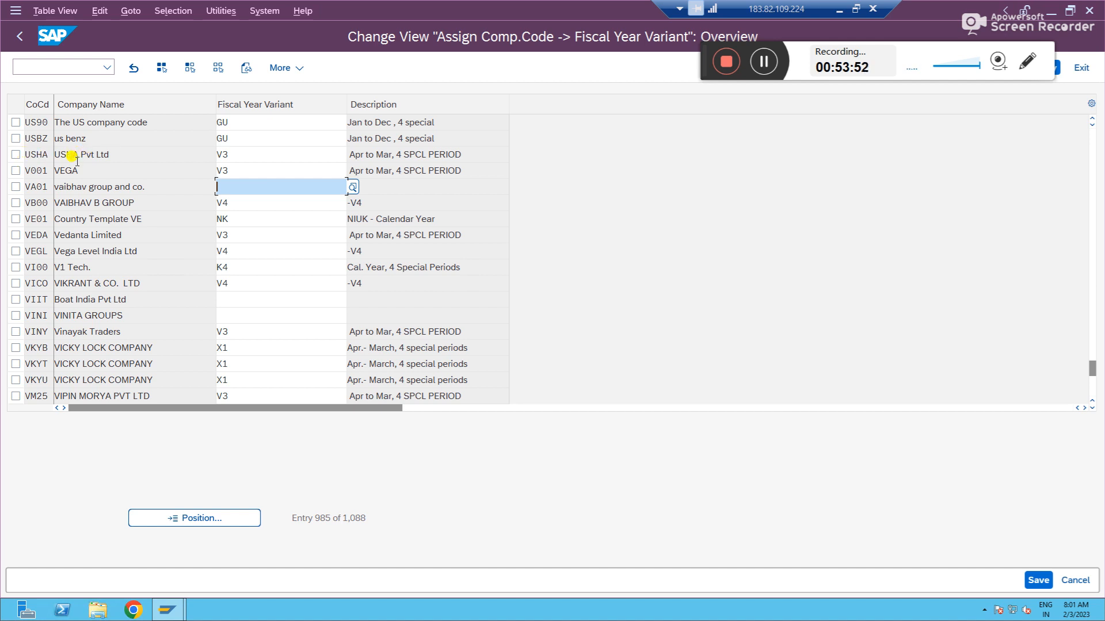
click(223, 155)
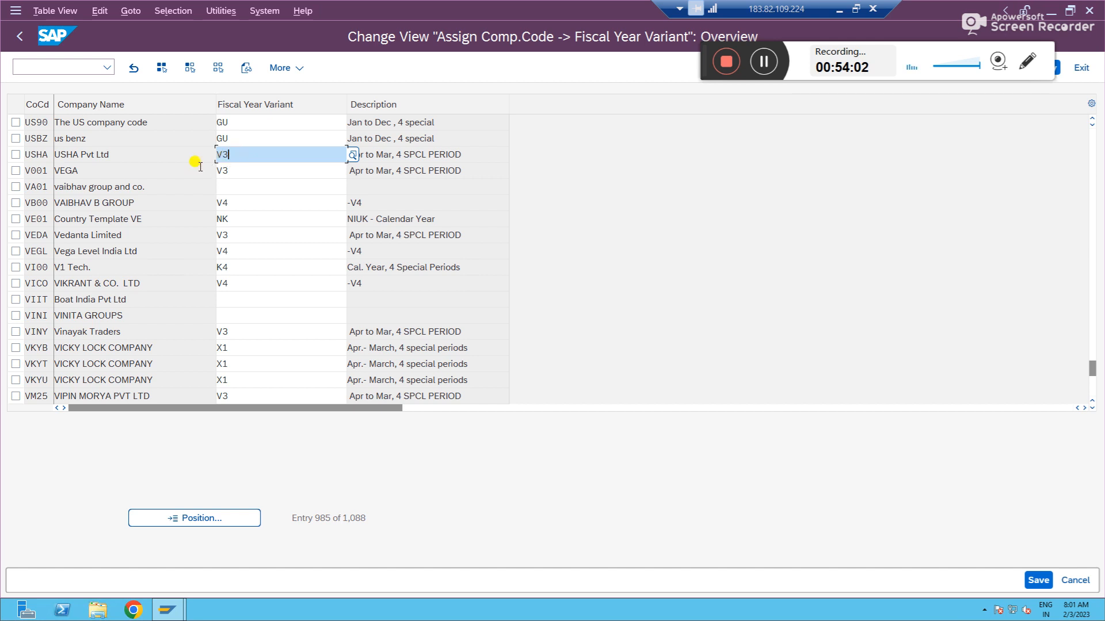
click(232, 170)
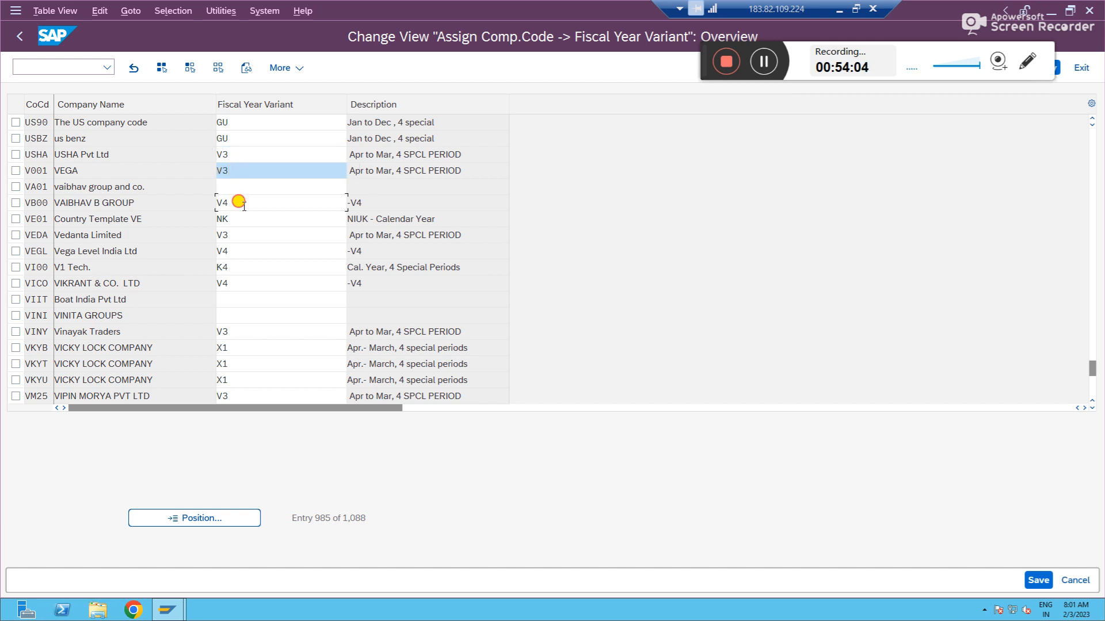
click(237, 203)
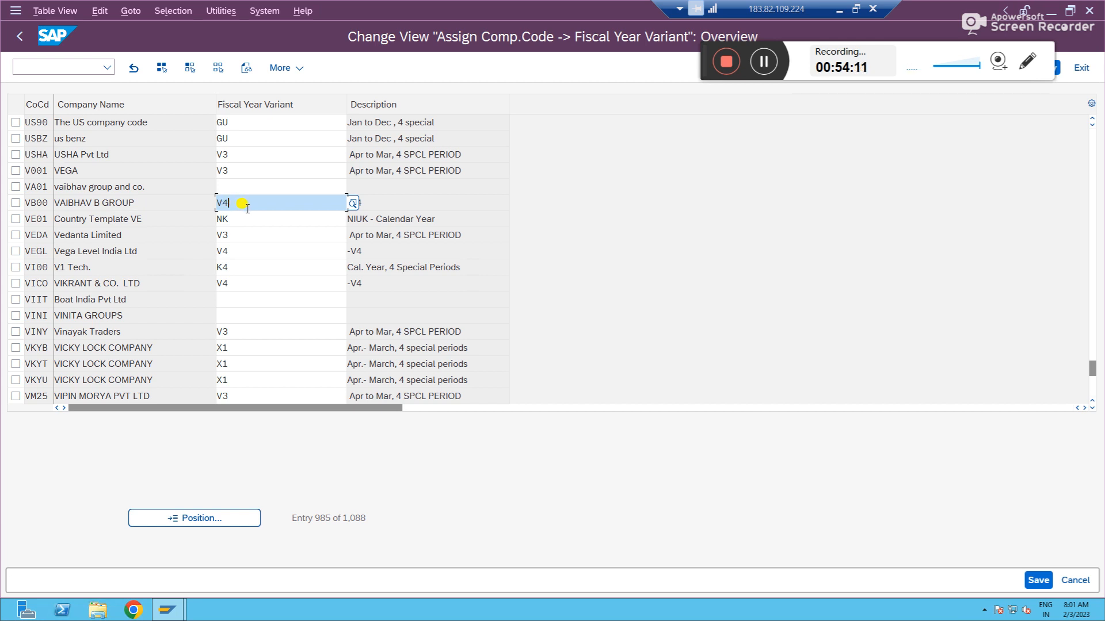
click(235, 268)
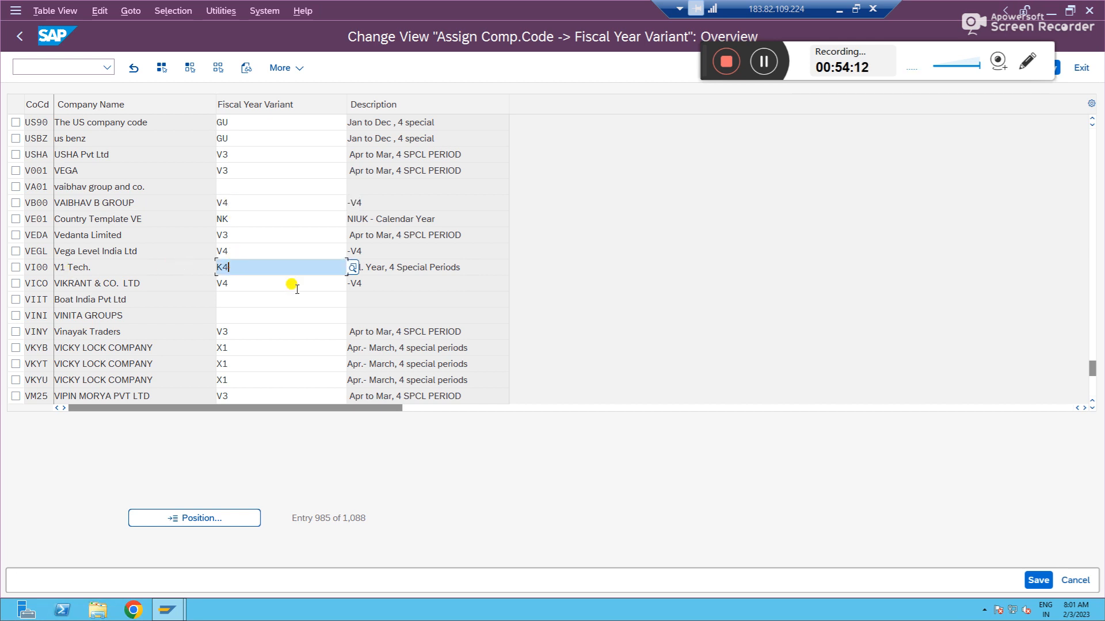
click(402, 268)
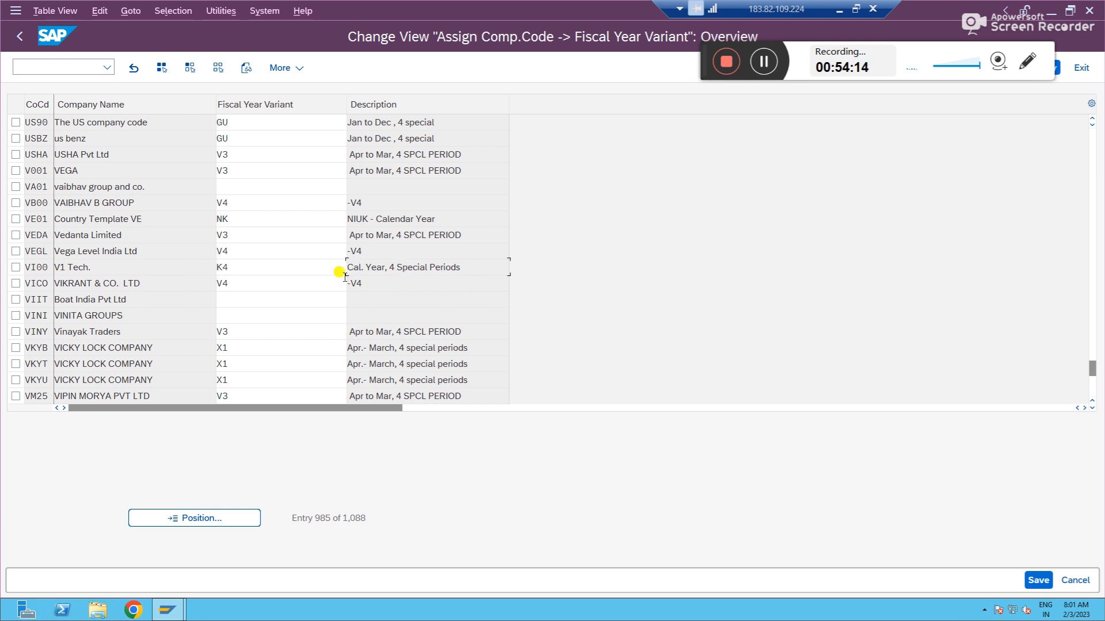
click(296, 267)
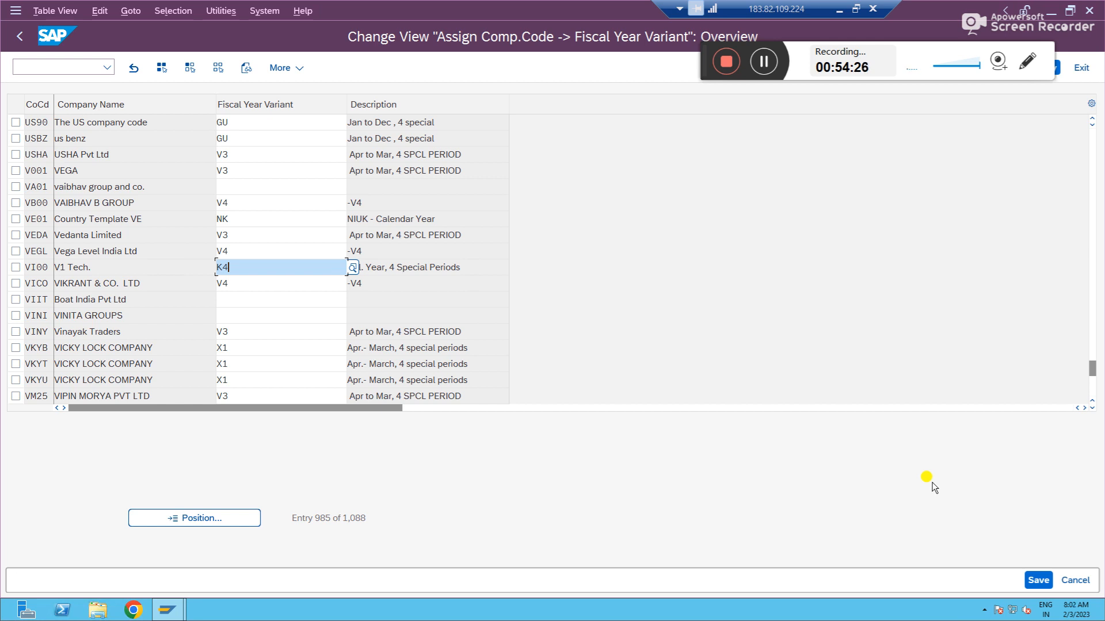
- Save the company code assignments under the customizing request A4HK904317
click(1032, 581)
click(1032, 582)
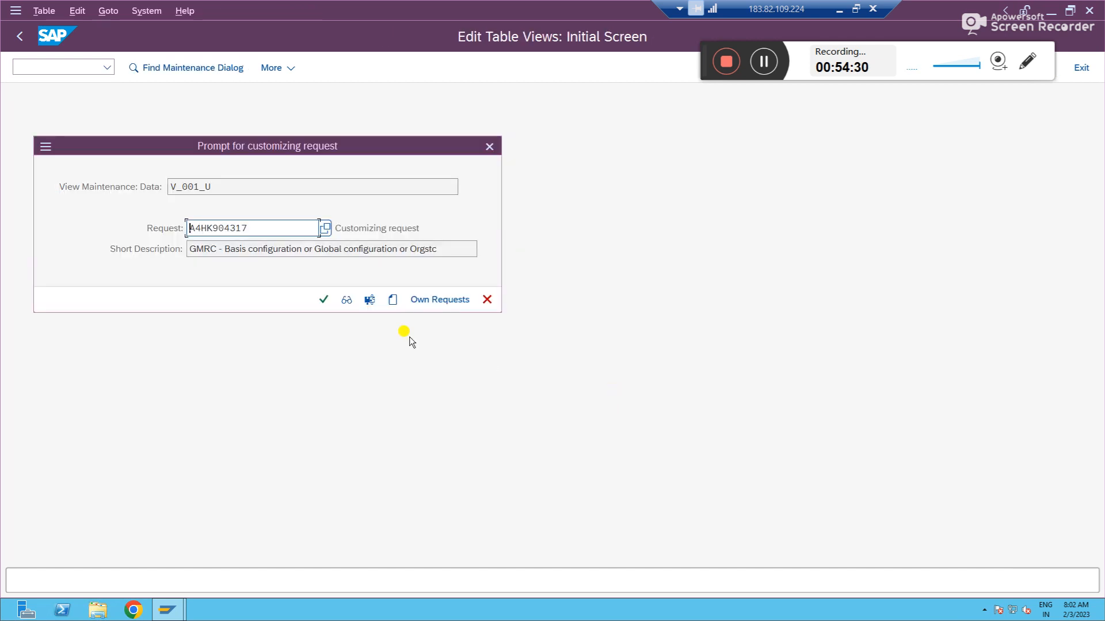
click(324, 300)
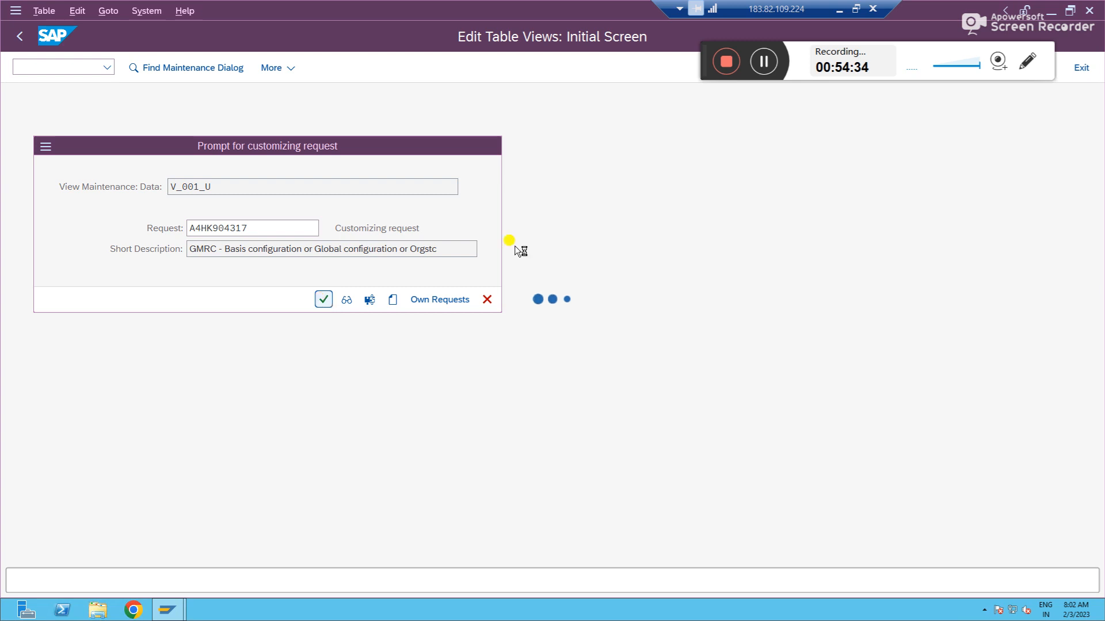
- Switch back to the Excel notes and select the empty cell B199 below the 1:N relation note
click(837, 10)
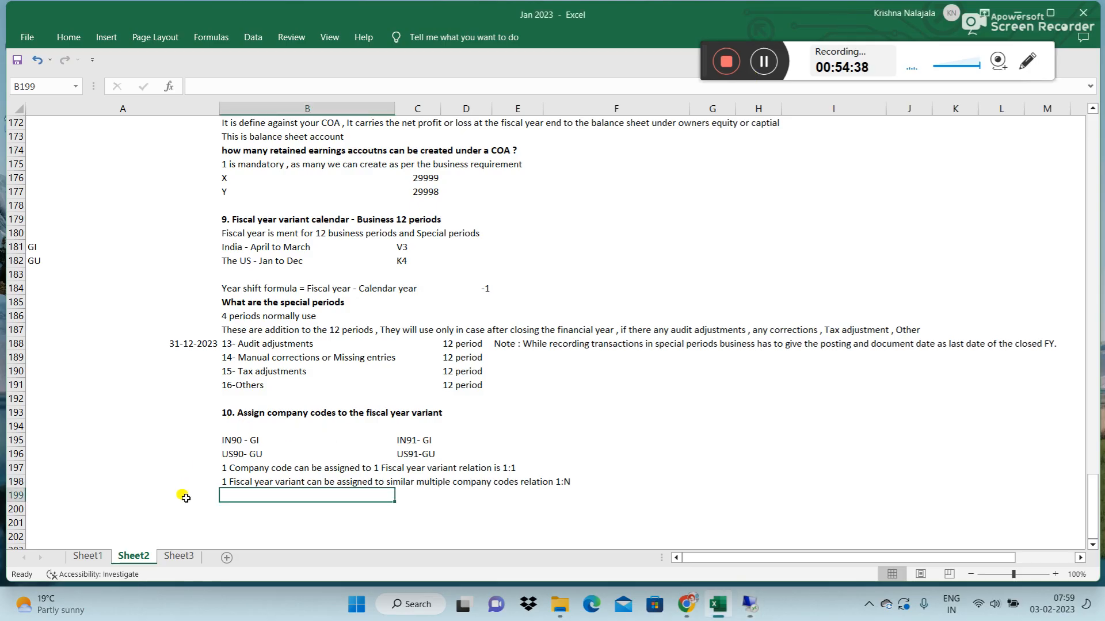
key(Down)
key(Down)
key(Down)
key(Down)
key(Down)
key(Down)
key(Down)
key(Down)
key(Down)
key(Down)
key(Down)
key(Down)
key(Down)
key(Down)
key(Down)
key(Down)
key(Down)
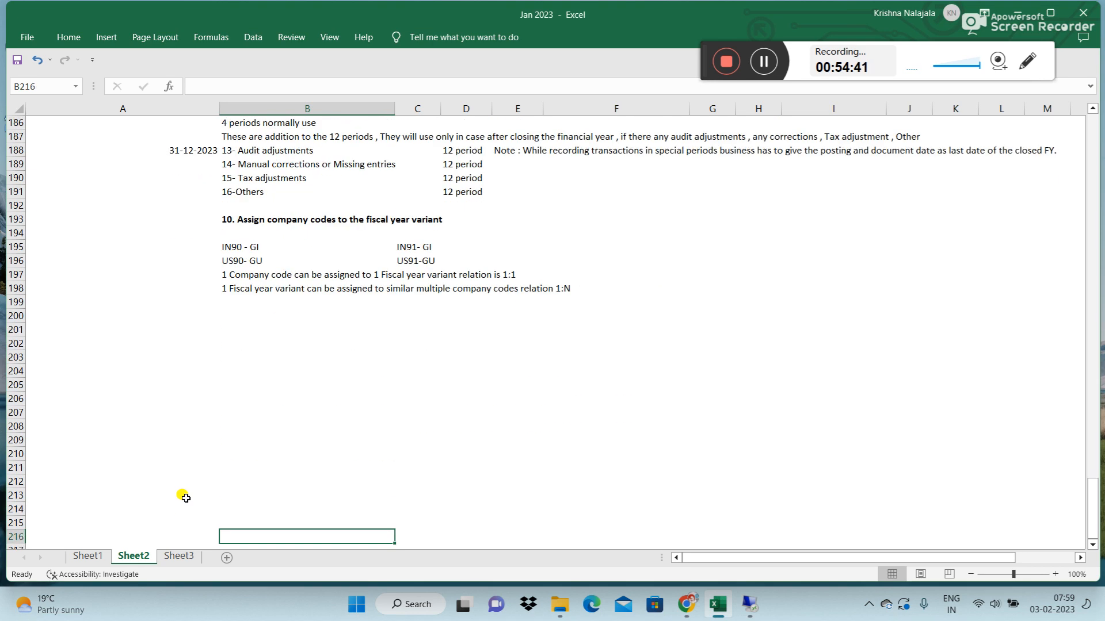
click(239, 302)
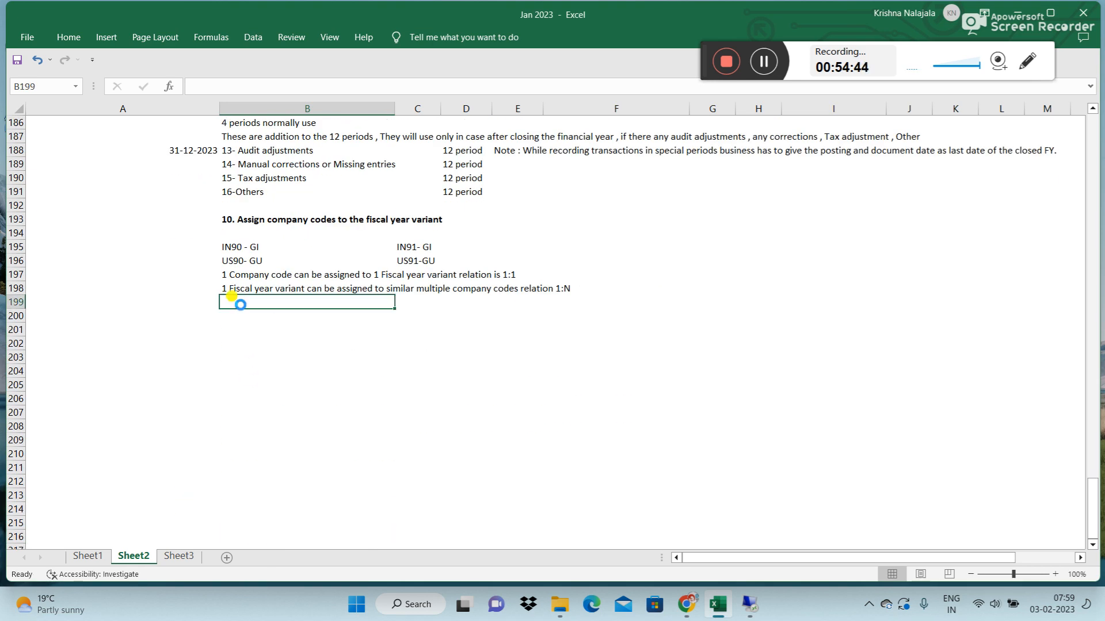